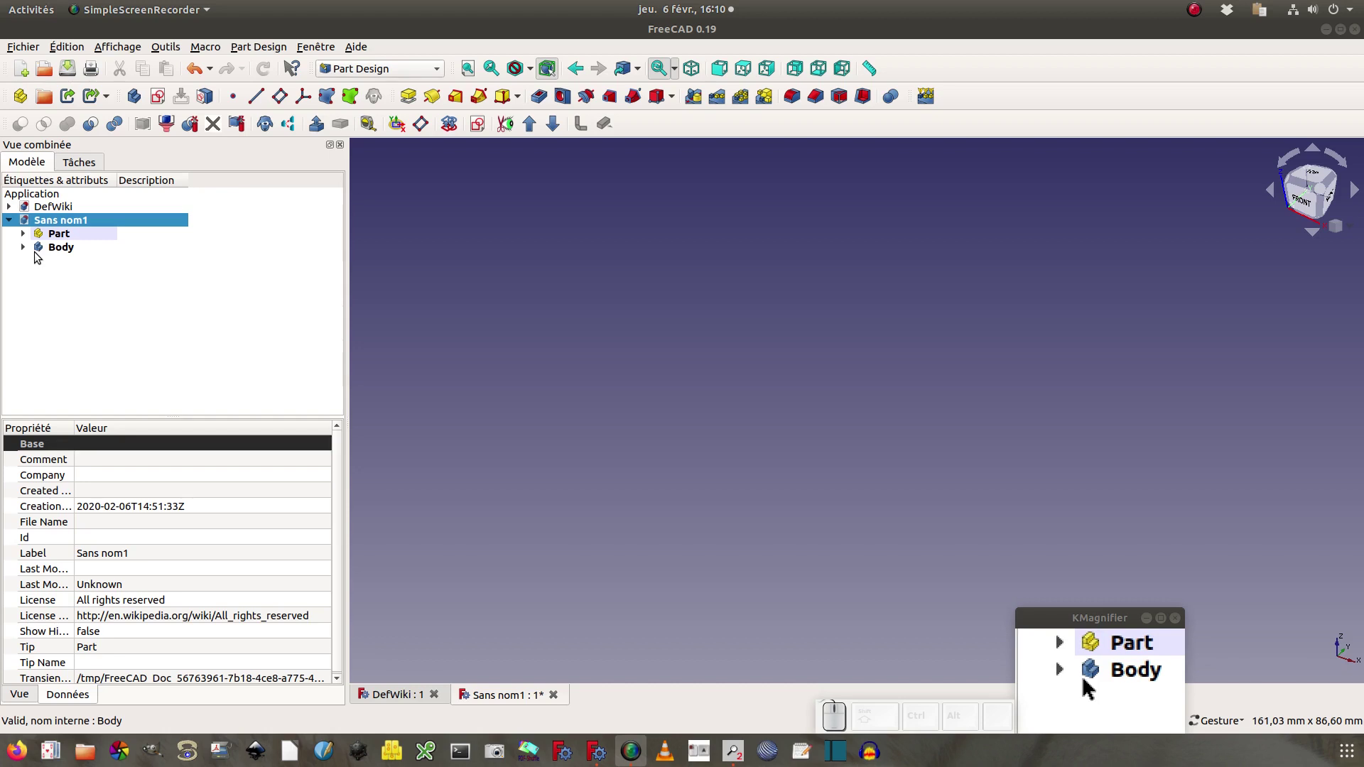
# Close the "Sans nom1" document without saving its changes
pyautogui.click(561, 697)
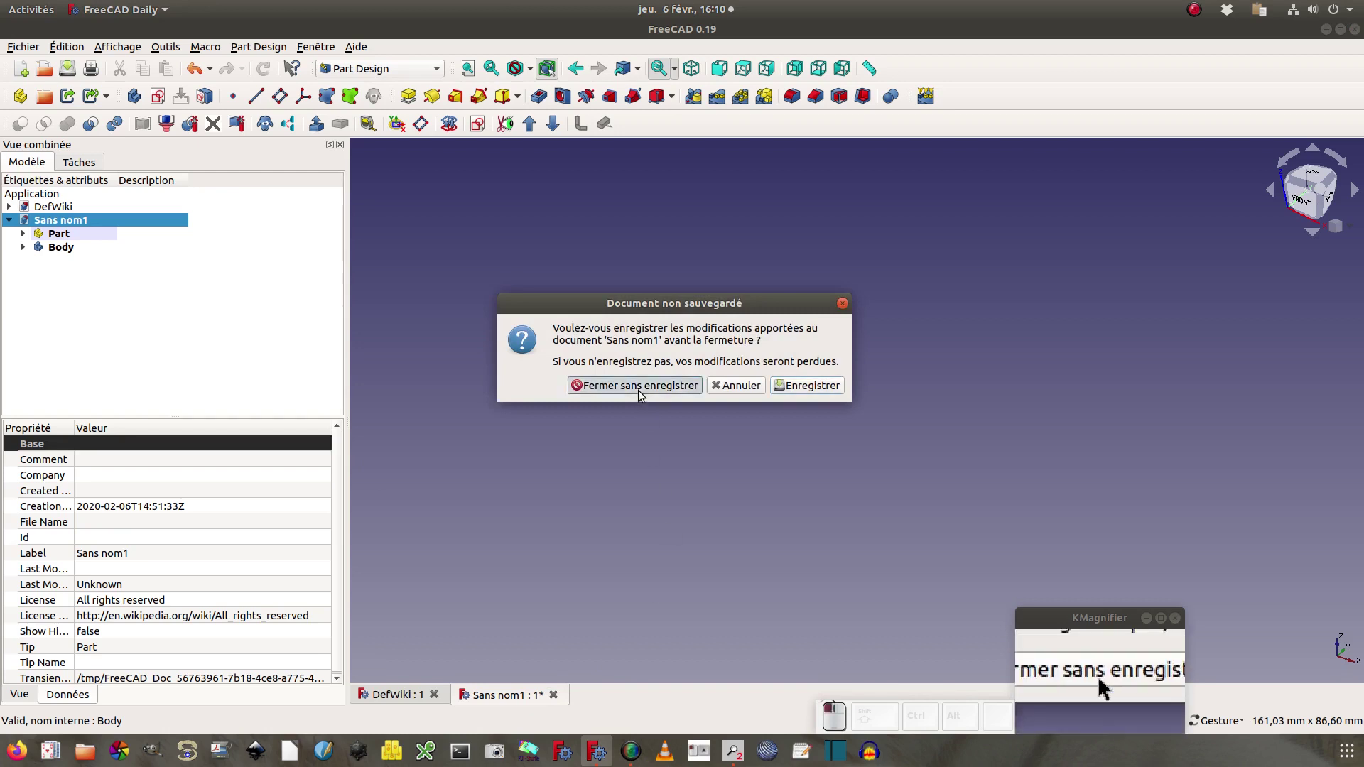
pyautogui.click(639, 387)
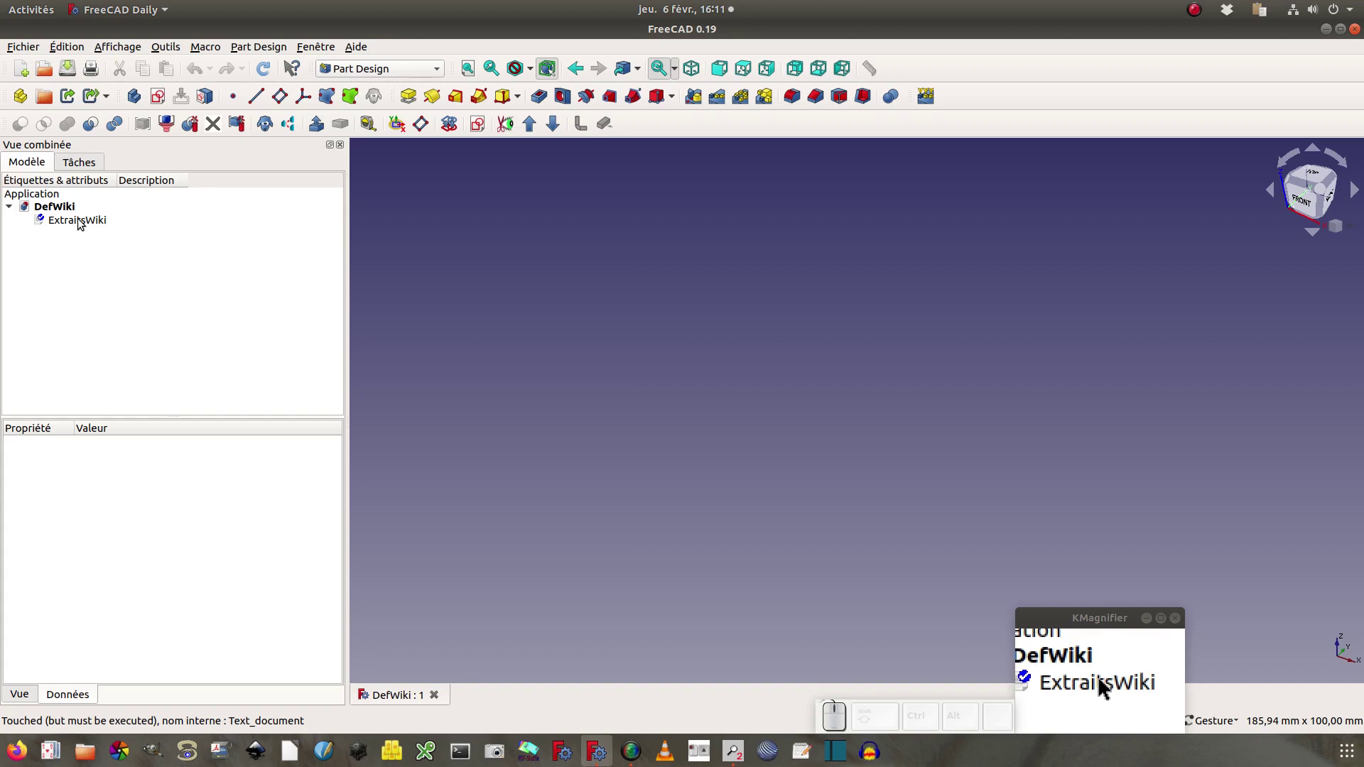
# Open the ExtraitsWiki text document contained in DefWiki
pyautogui.click(163, 47)
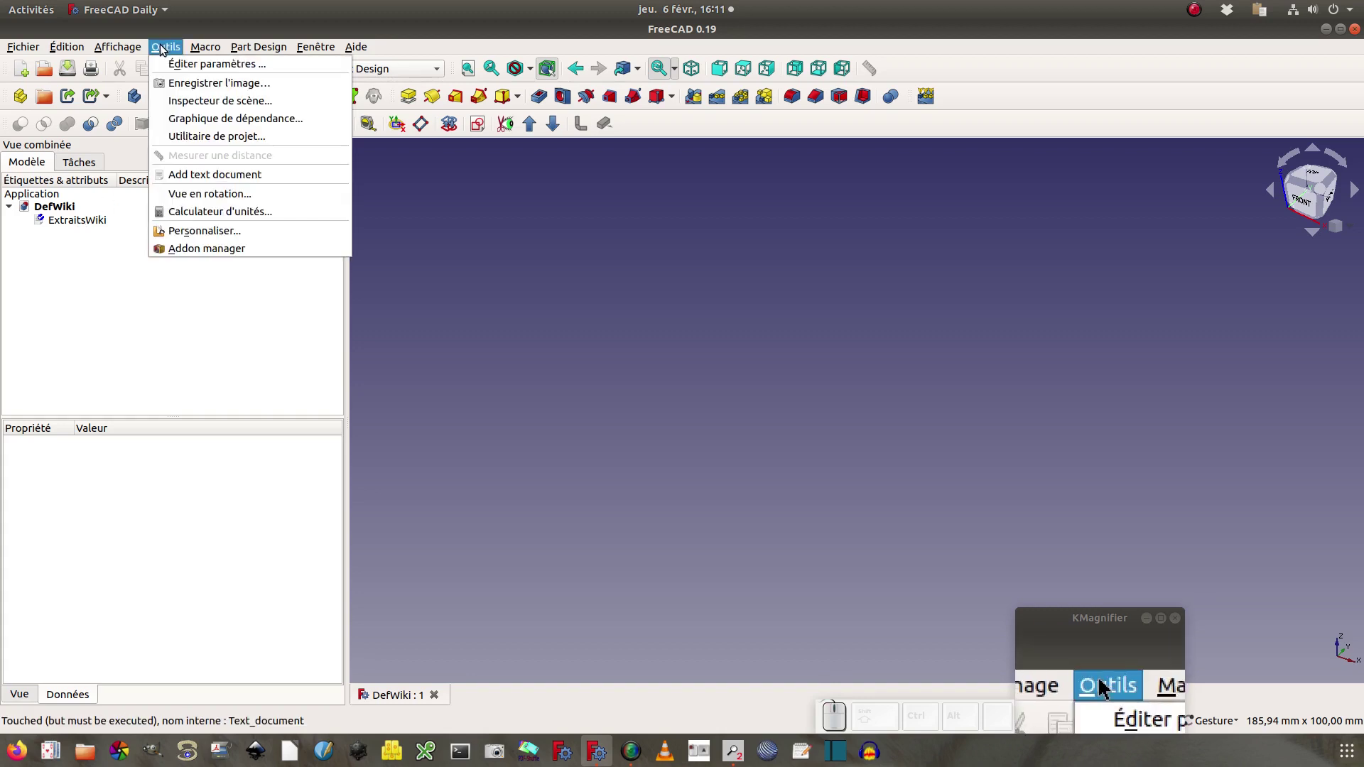
pyautogui.click(283, 175)
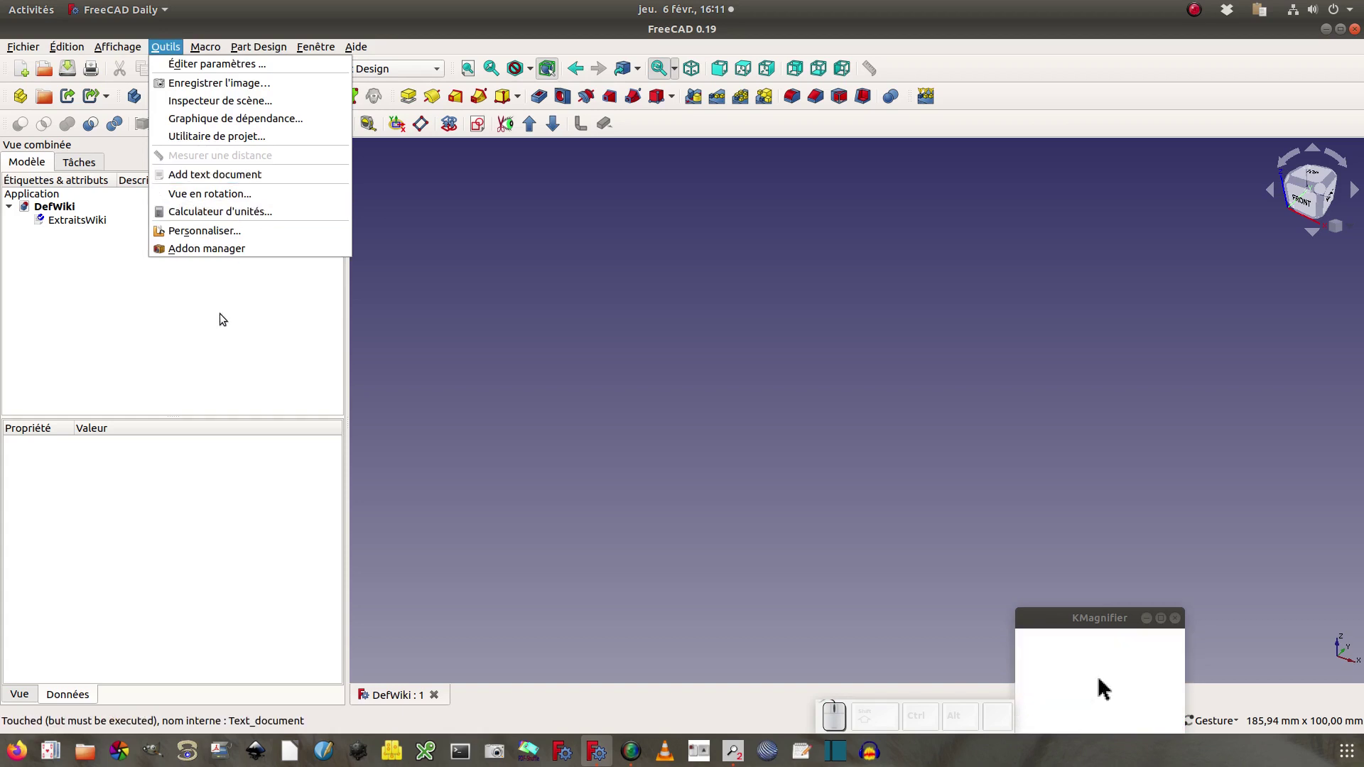
pyautogui.doubleClick(77, 220)
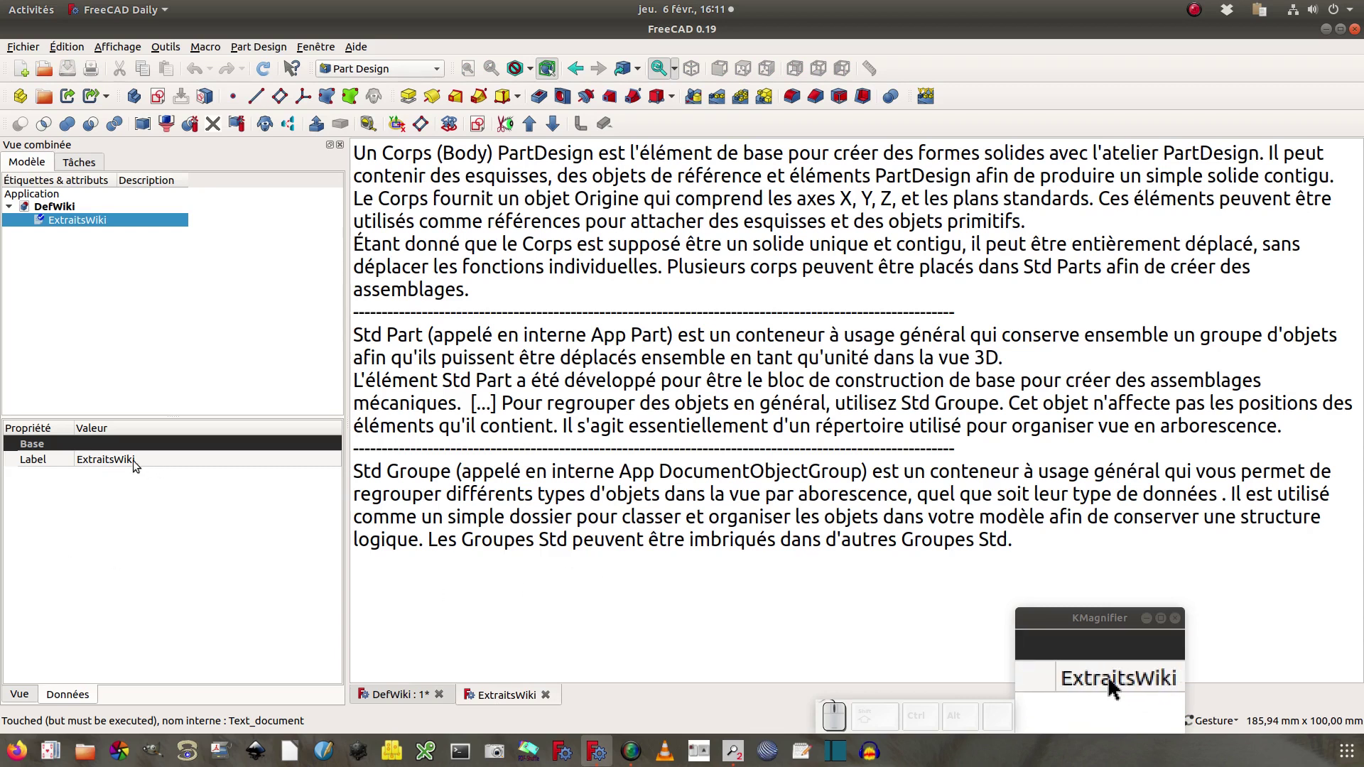
# Inspect the view properties of the ExtraitsWiki text document and the fonts available for it
pyautogui.click(20, 694)
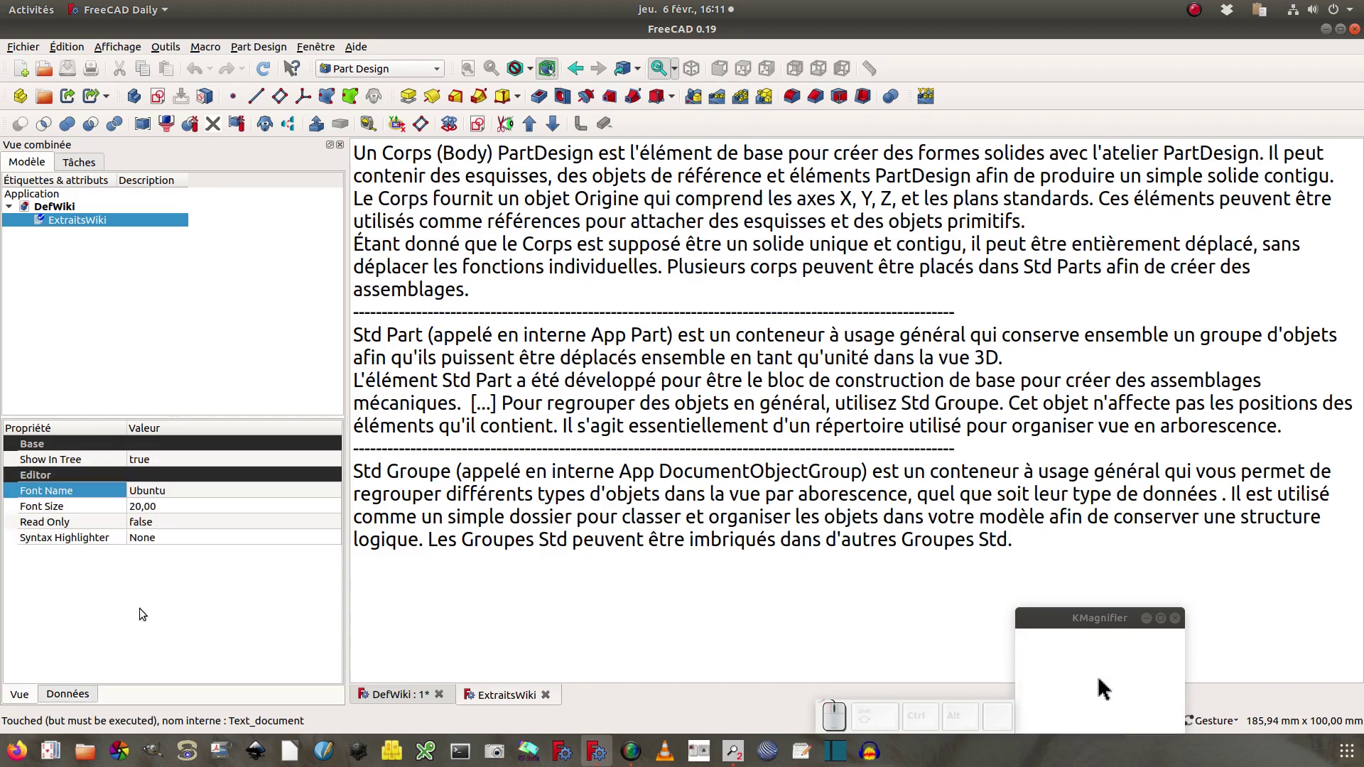
pyautogui.click(178, 492)
pyautogui.click(177, 491)
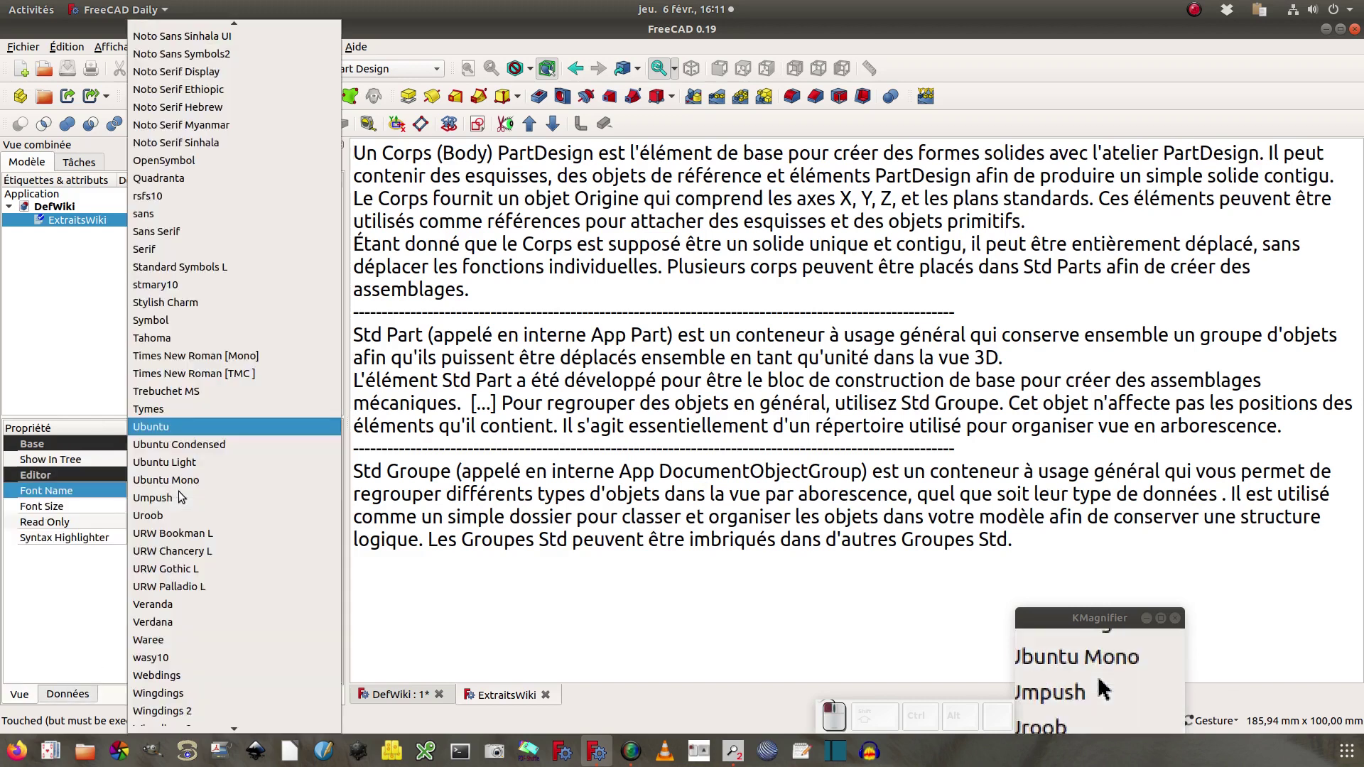
pyautogui.click(52, 574)
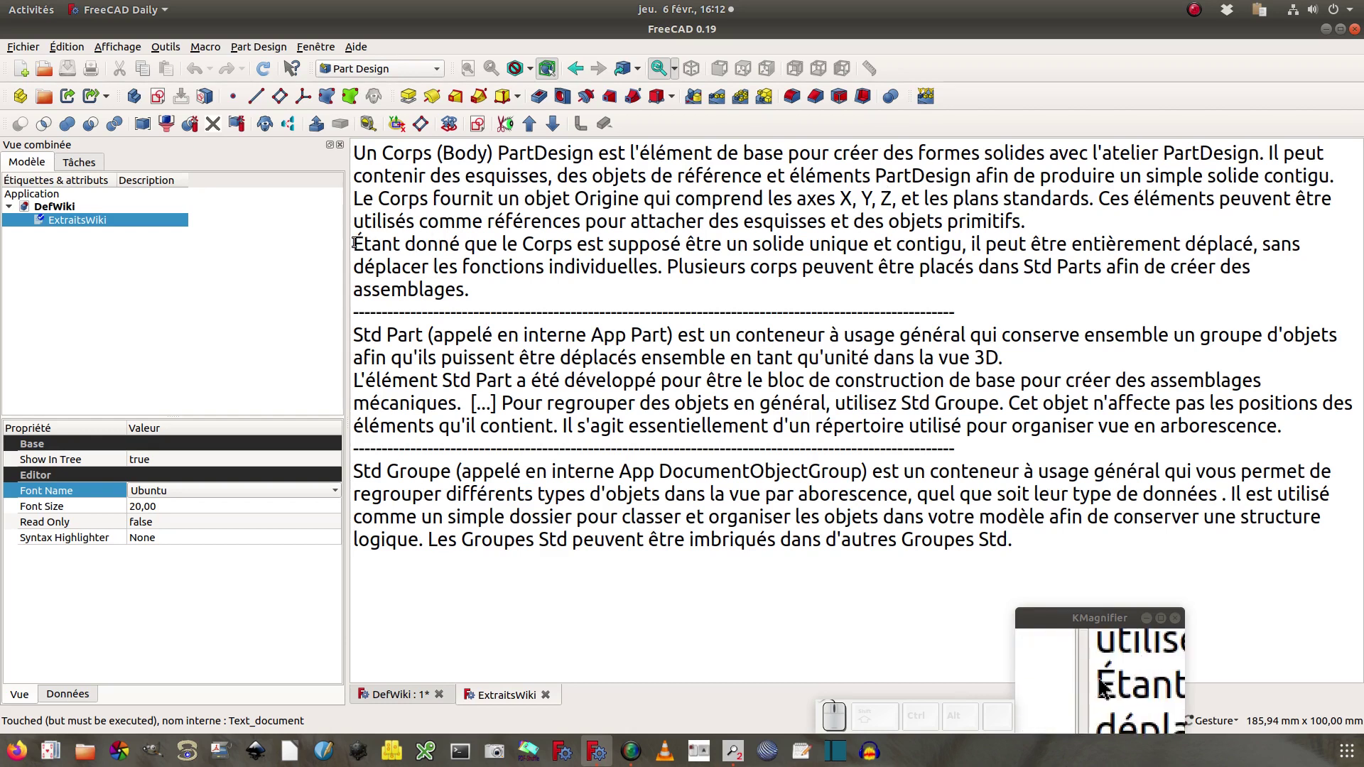
# Highlight the passage starting "Étant donné que le Corps" up to "assemblages", and return to the DefWiki 3D view
pyautogui.moveTo(354, 244); pyautogui.dragTo(469, 289)
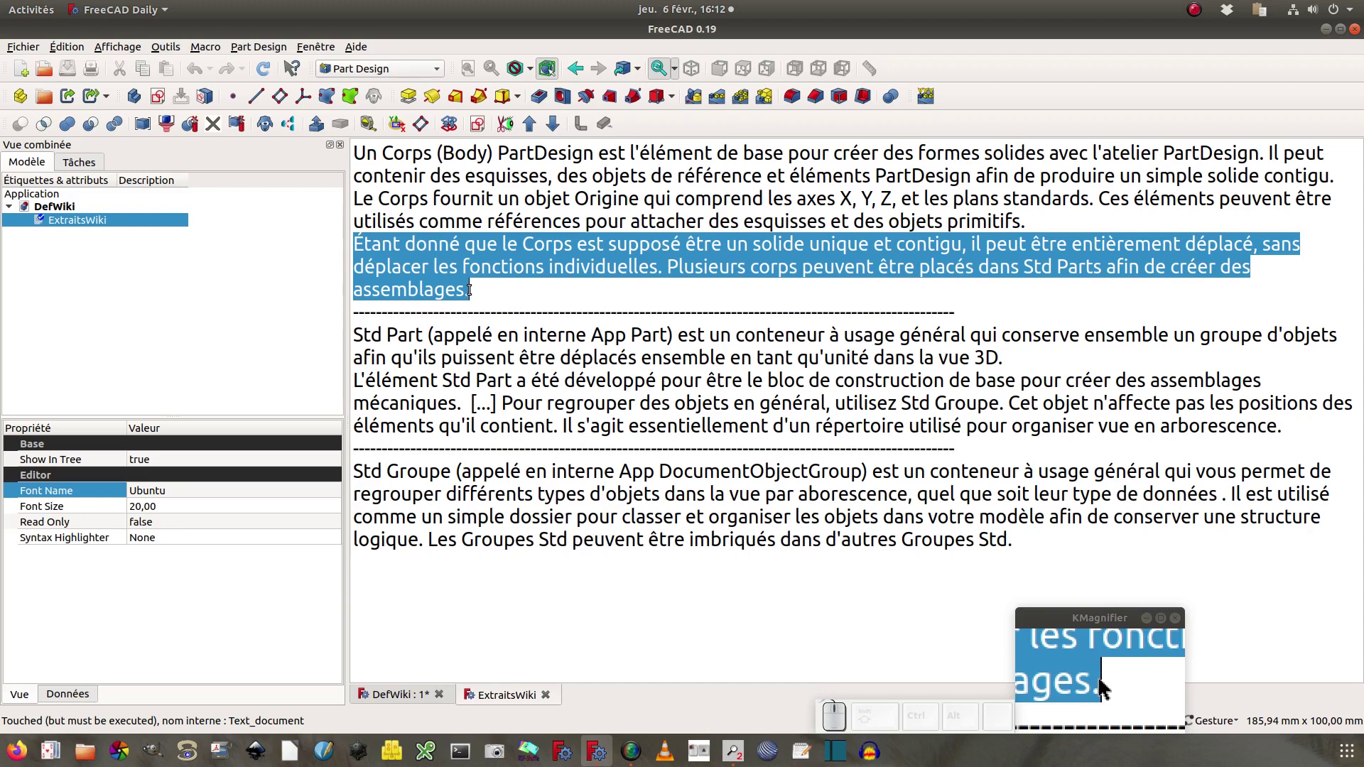
pyautogui.click(401, 696)
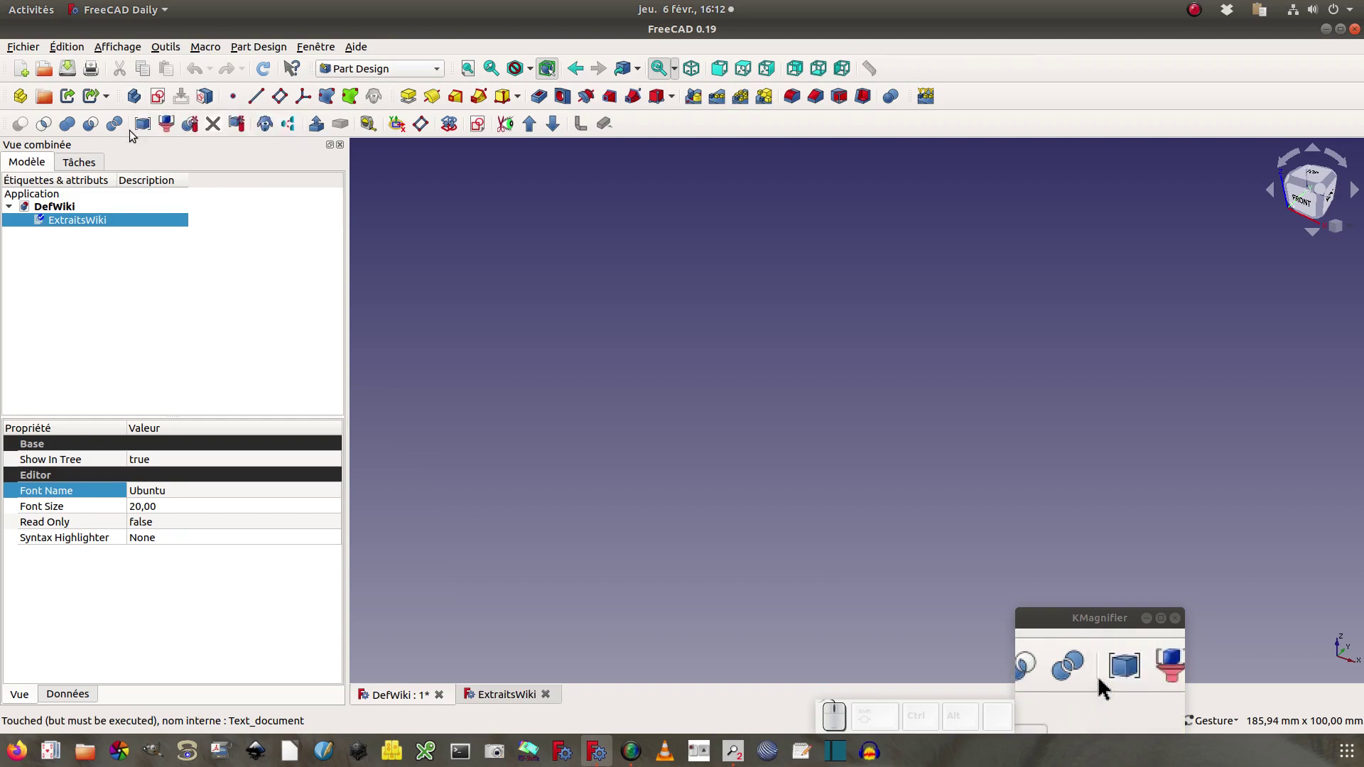
# Create a sketch on the XY plane in a new body and check where it sits in the model tree
pyautogui.click(157, 99)
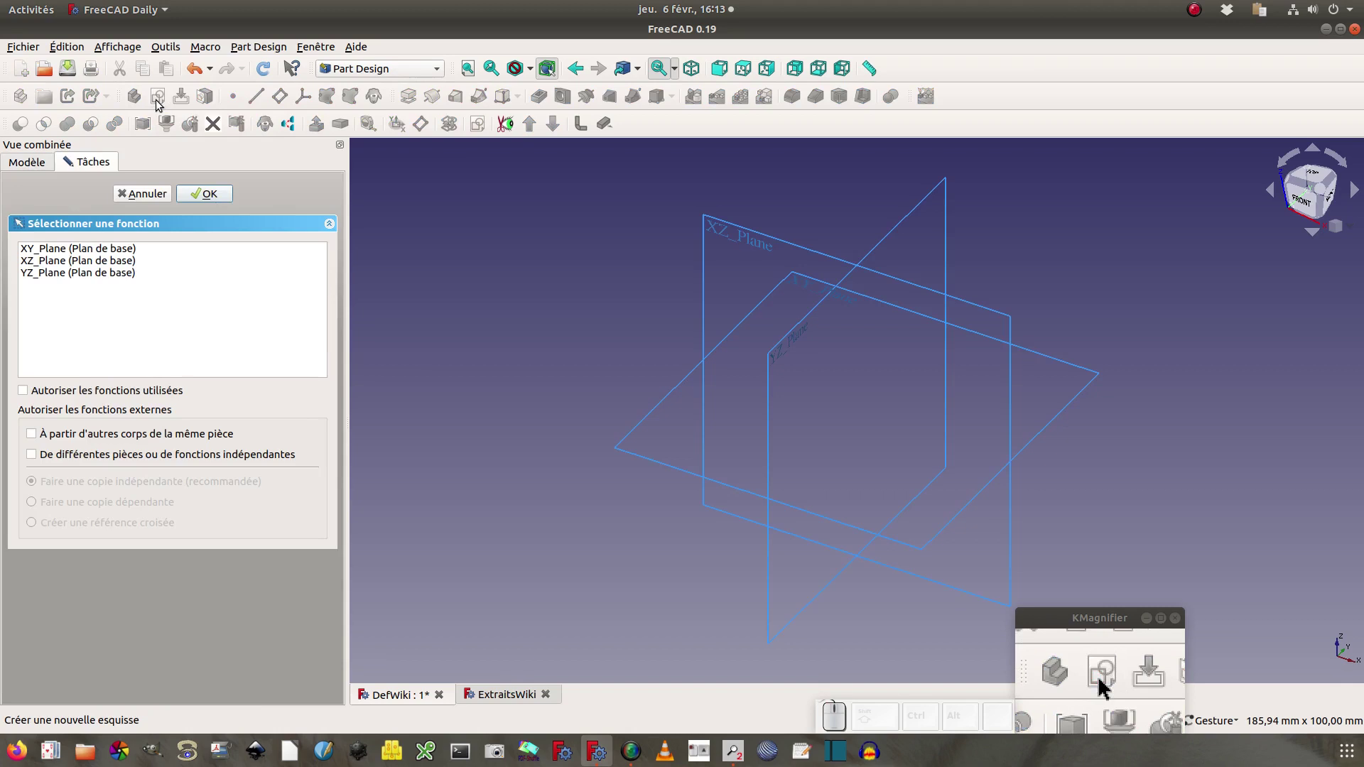
pyautogui.click(131, 249)
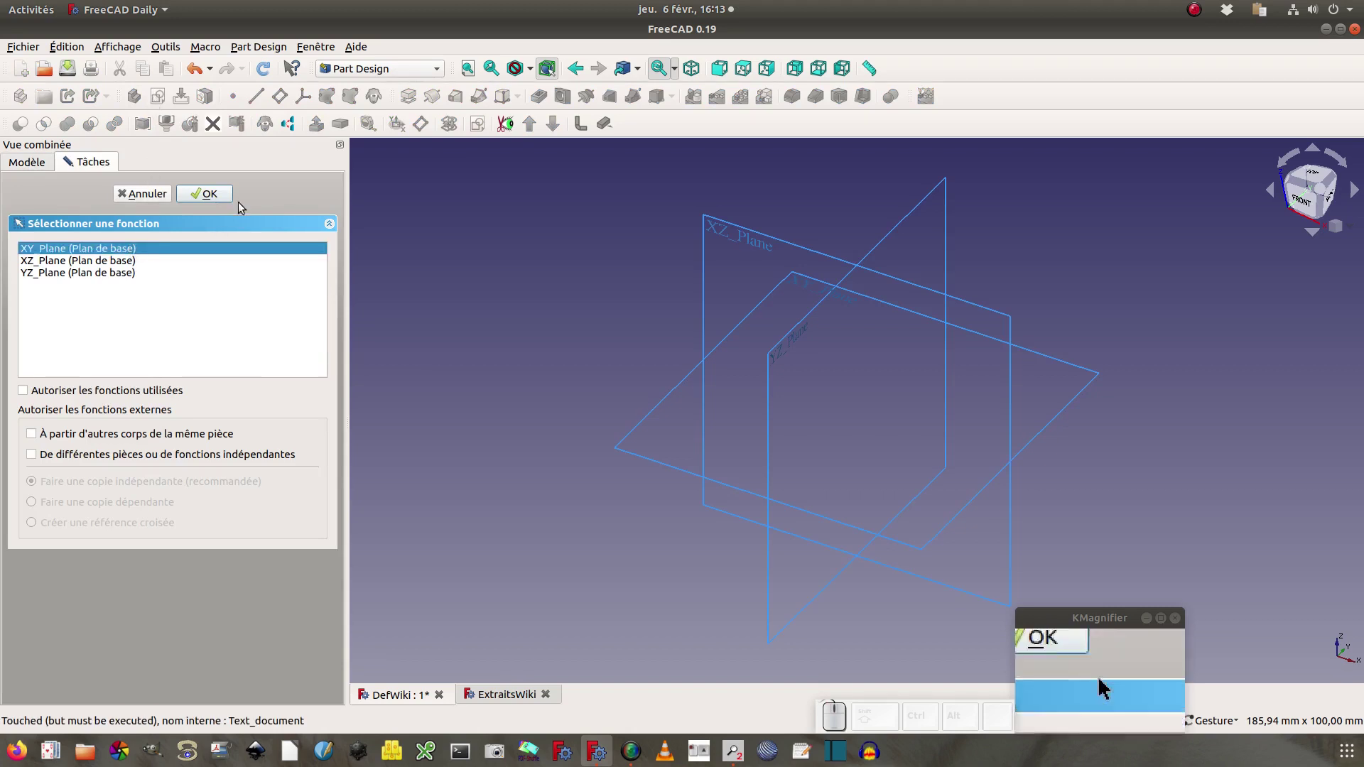
pyautogui.click(205, 193)
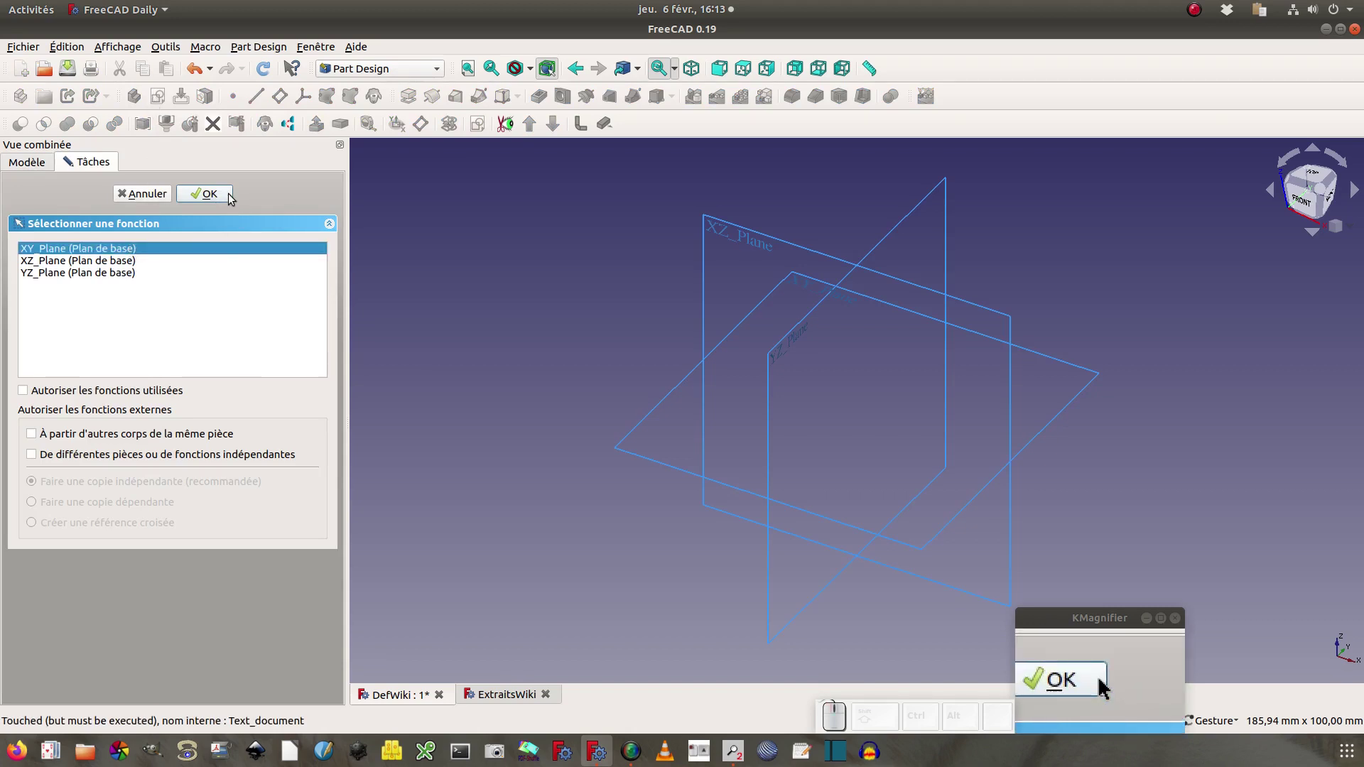
pyautogui.click(44, 162)
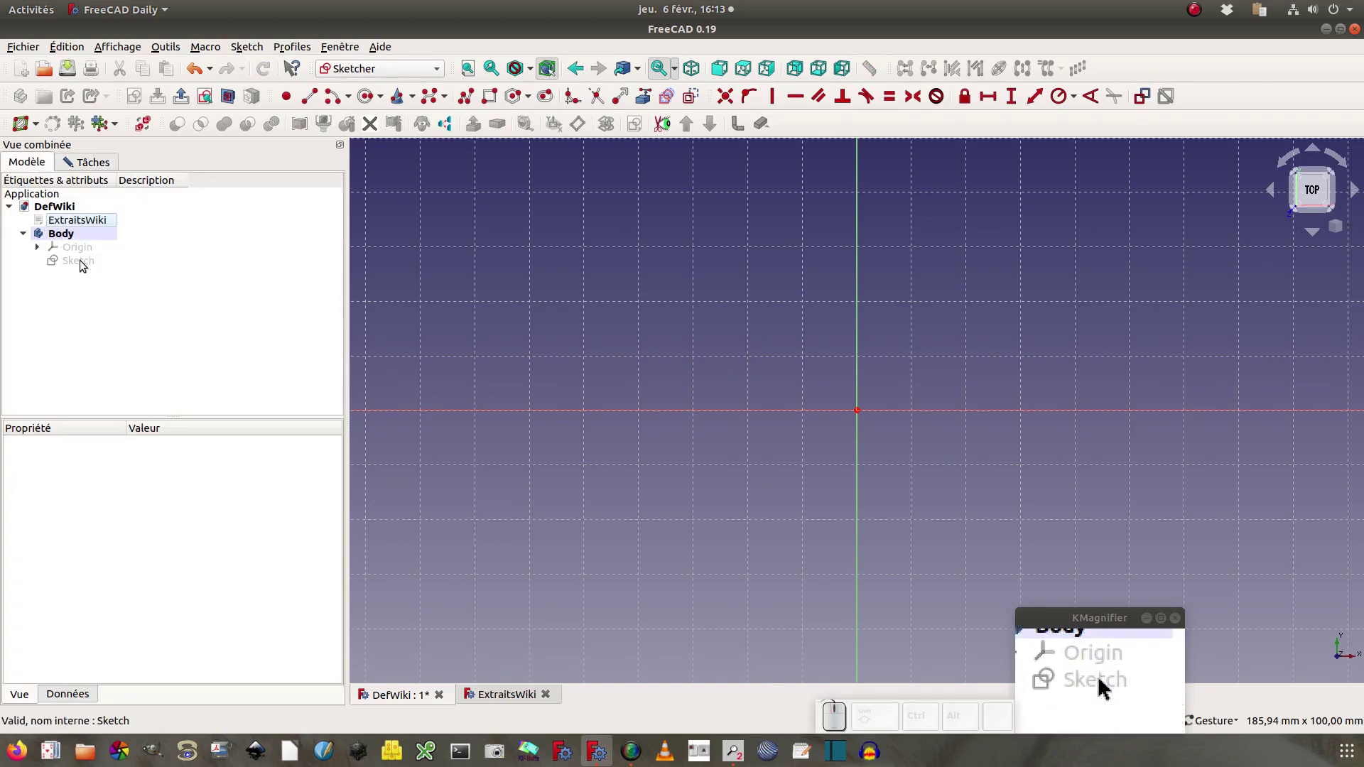
pyautogui.click(96, 165)
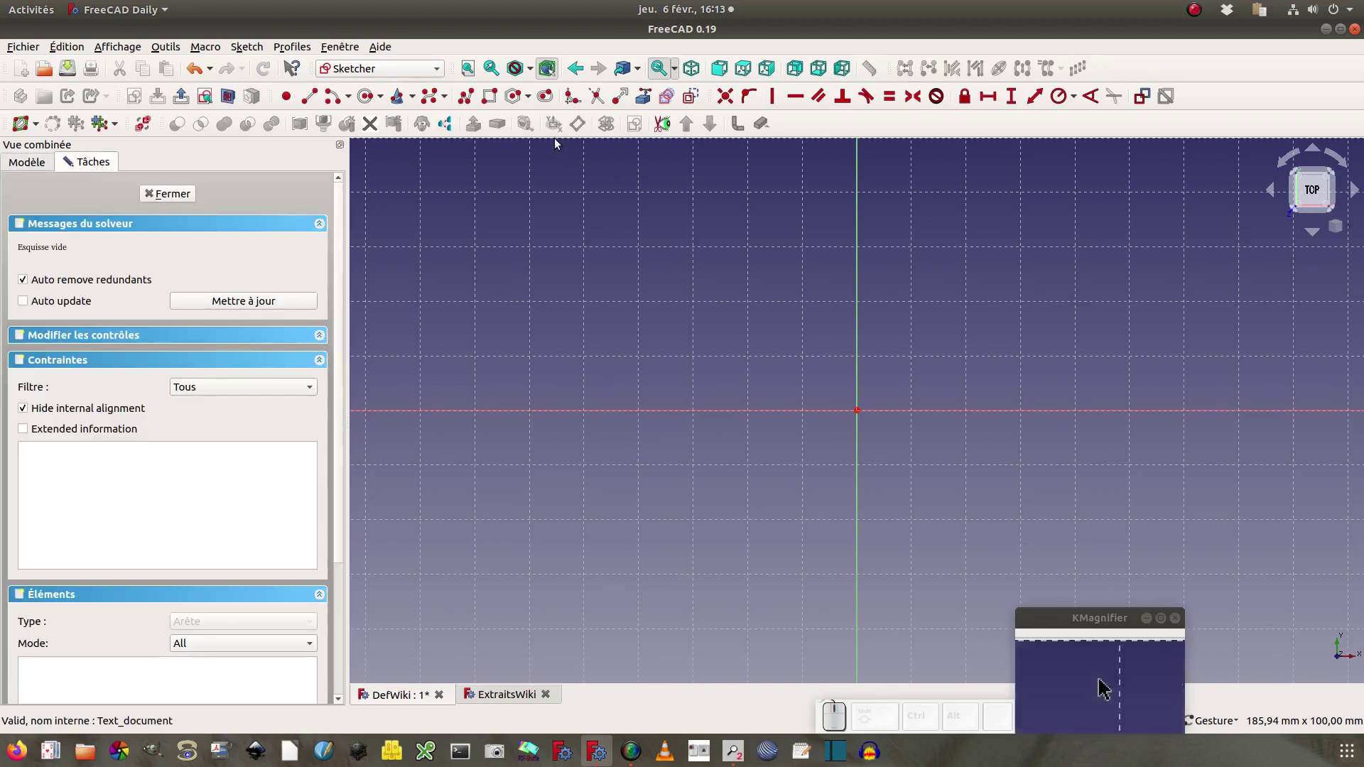
# Draw a rectangle enclosing the origin in the XY-plane sketch and close the sketch
pyautogui.click(489, 95)
pyautogui.click(798, 279)
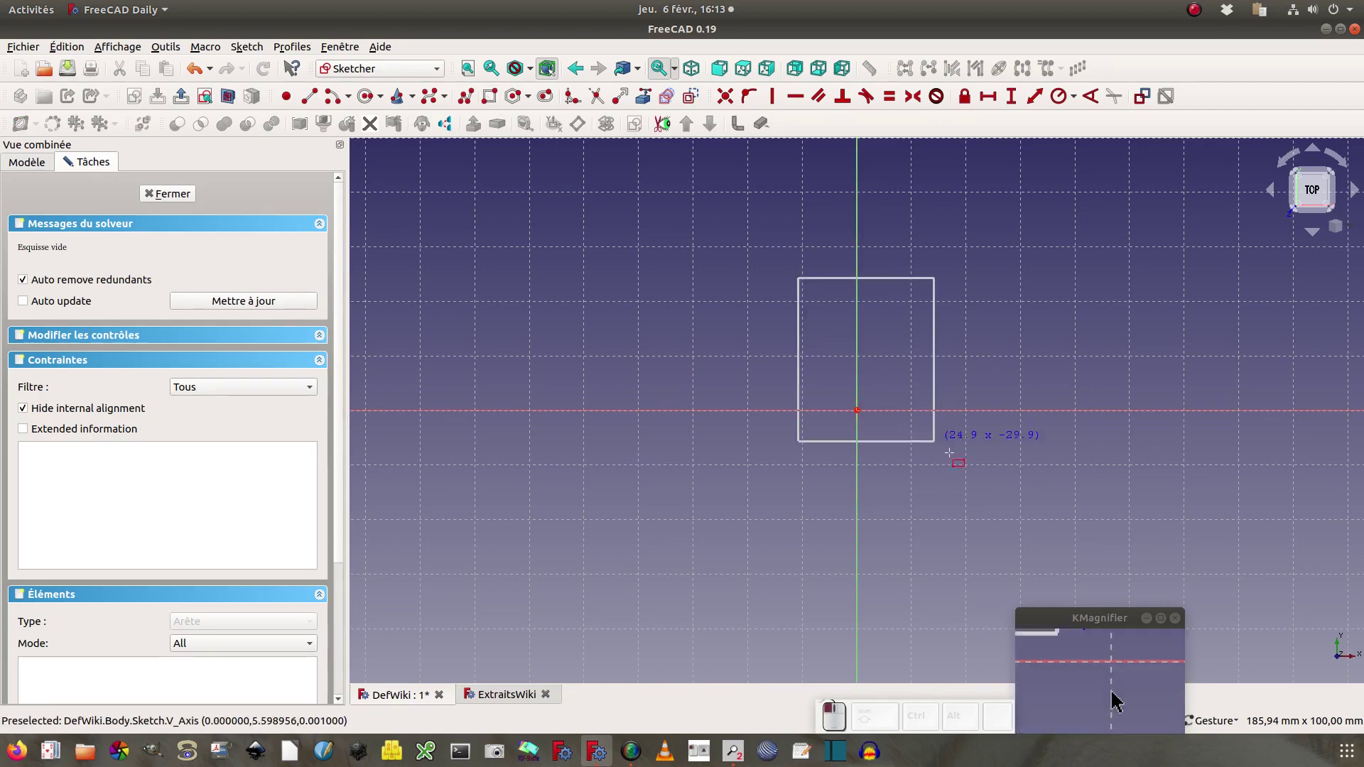
pyautogui.click(1016, 512)
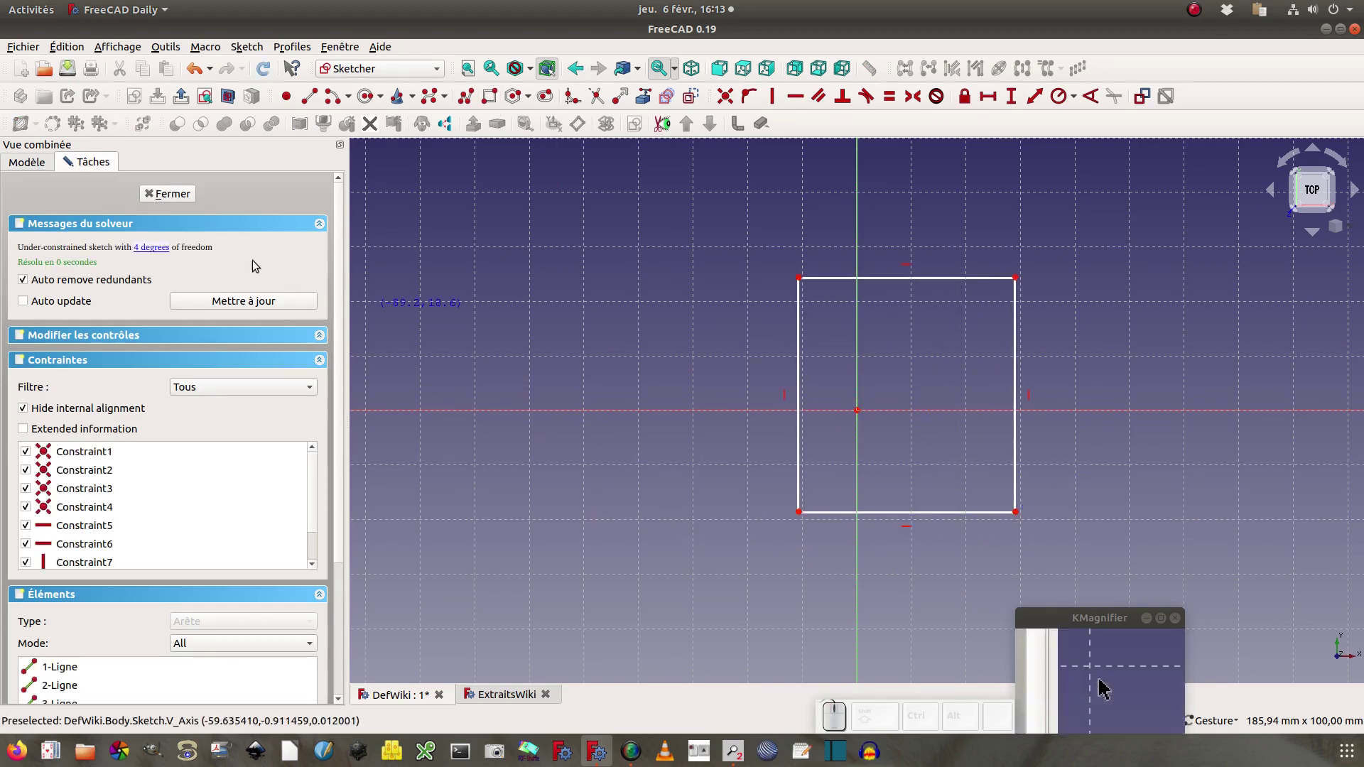
pyautogui.click(170, 196)
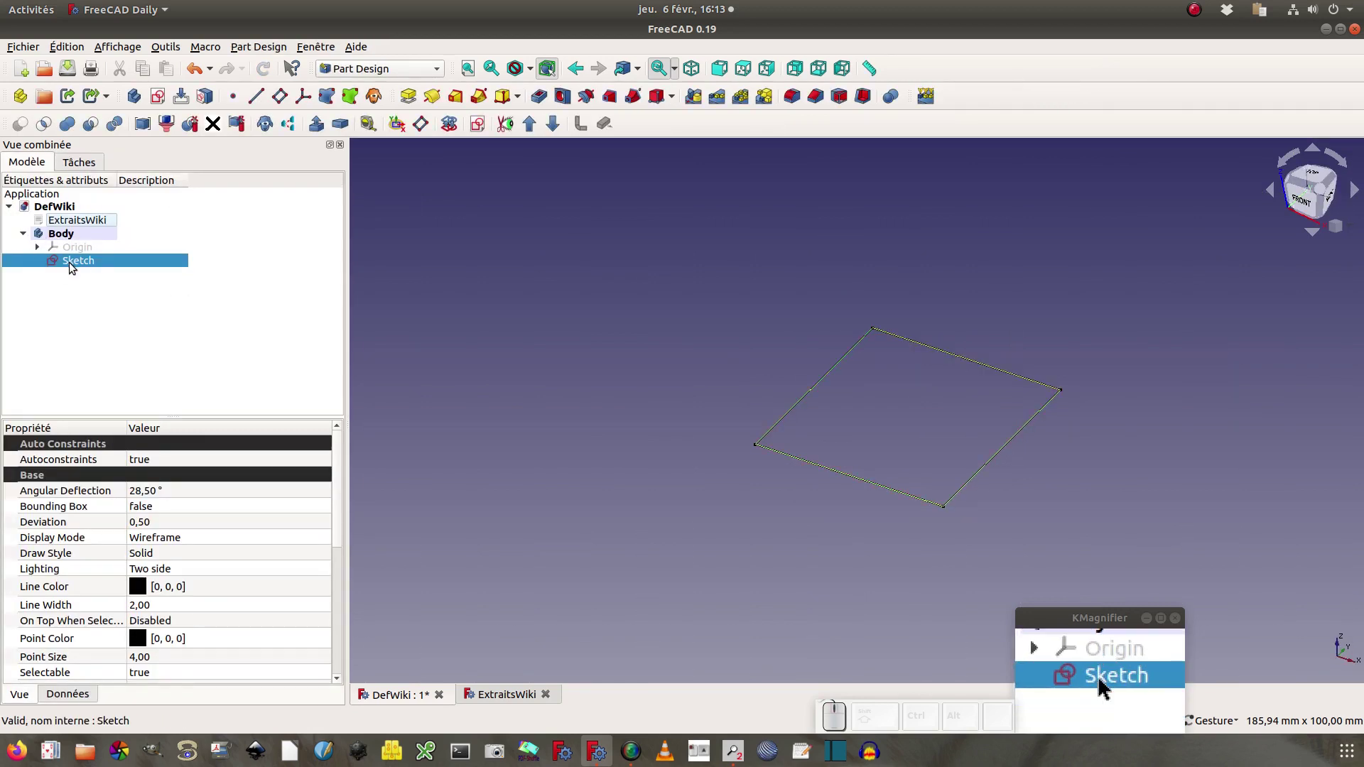
# Create a second sketch in the Body on the XZ plane
pyautogui.click(70, 234)
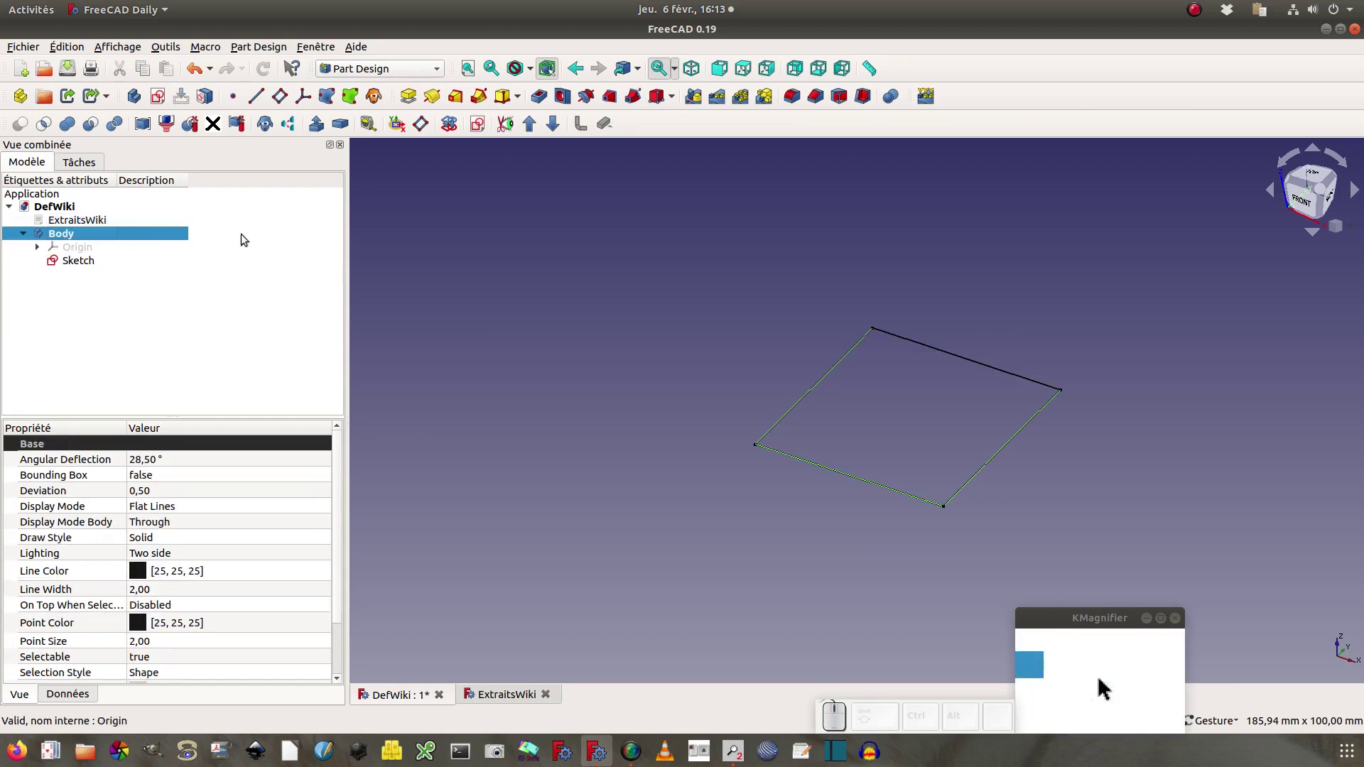
pyautogui.click(158, 96)
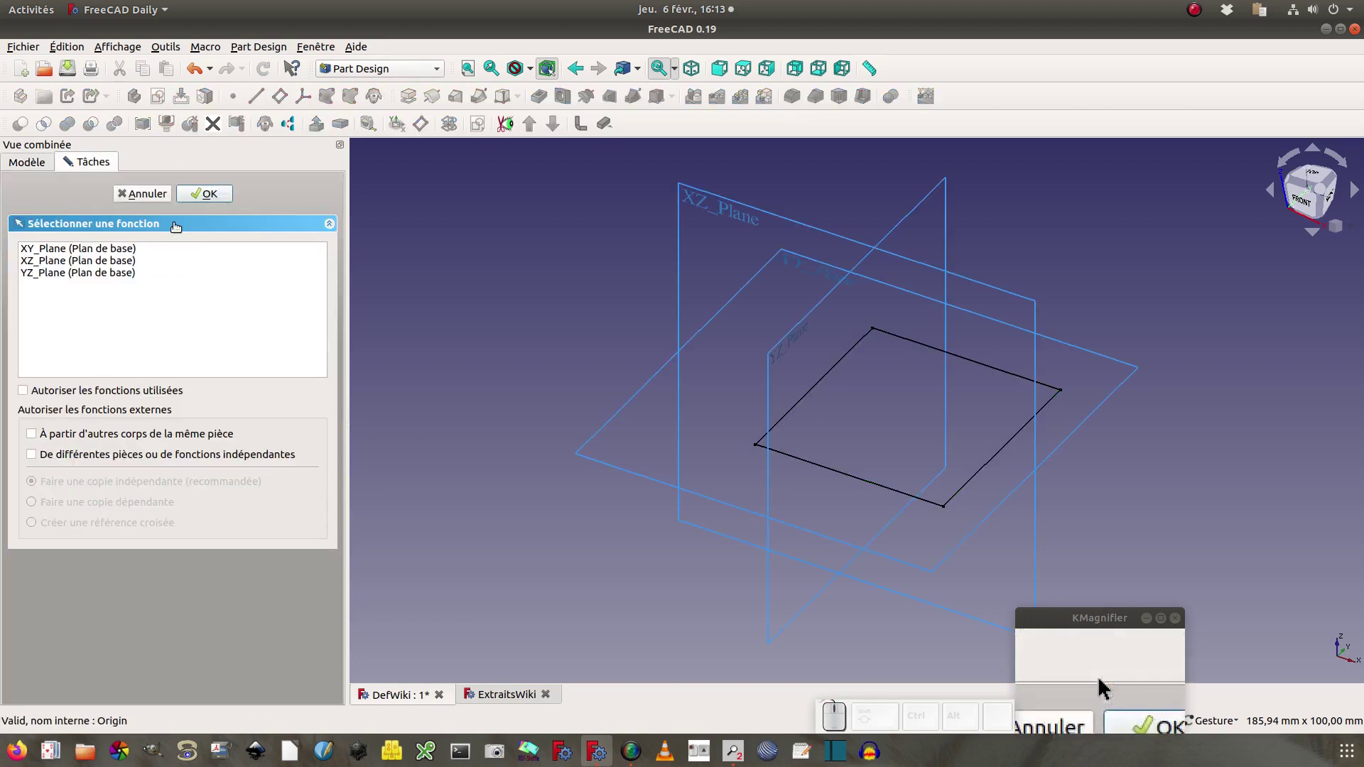
pyautogui.click(142, 260)
pyautogui.click(204, 193)
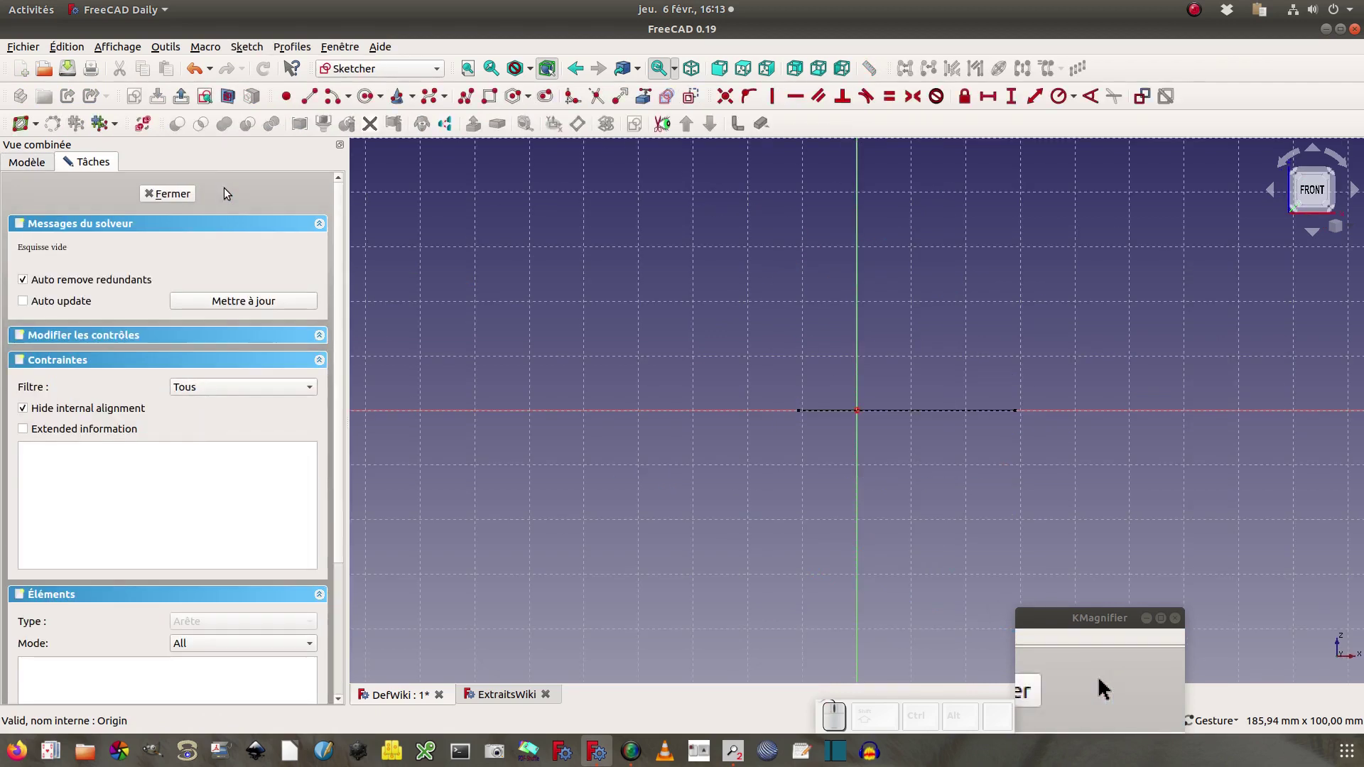
# Draw a rectangle enclosing the origin in the XZ-plane sketch and close the sketch
pyautogui.click(489, 96)
pyautogui.click(843, 291)
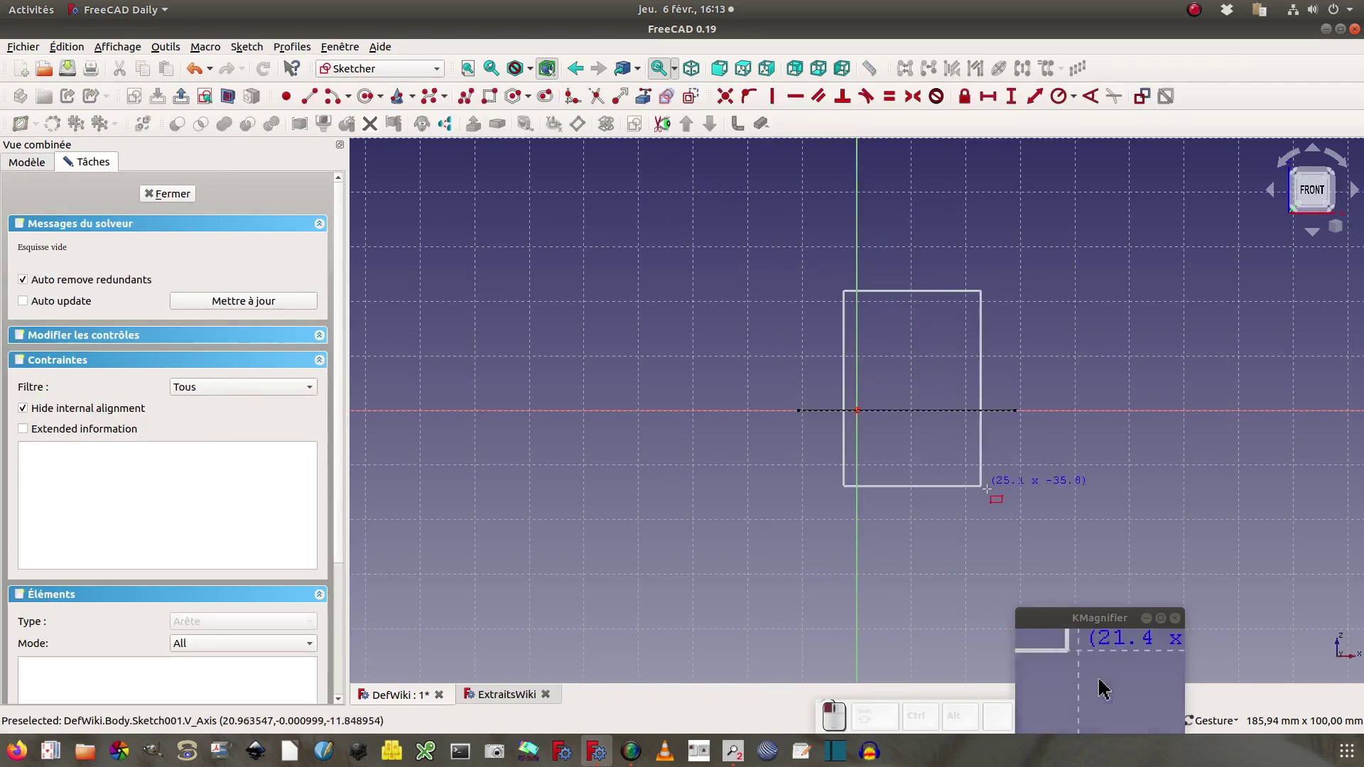
pyautogui.click(1036, 502)
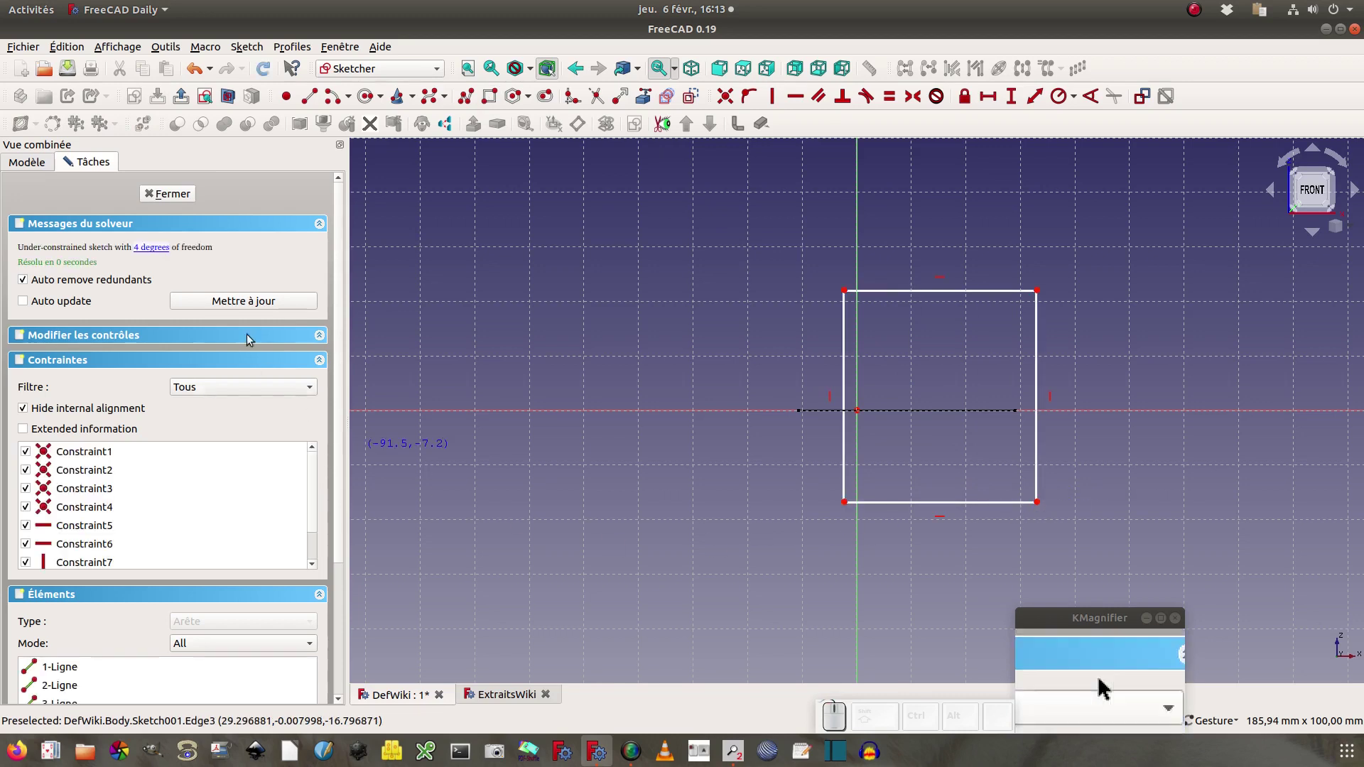
pyautogui.click(184, 199)
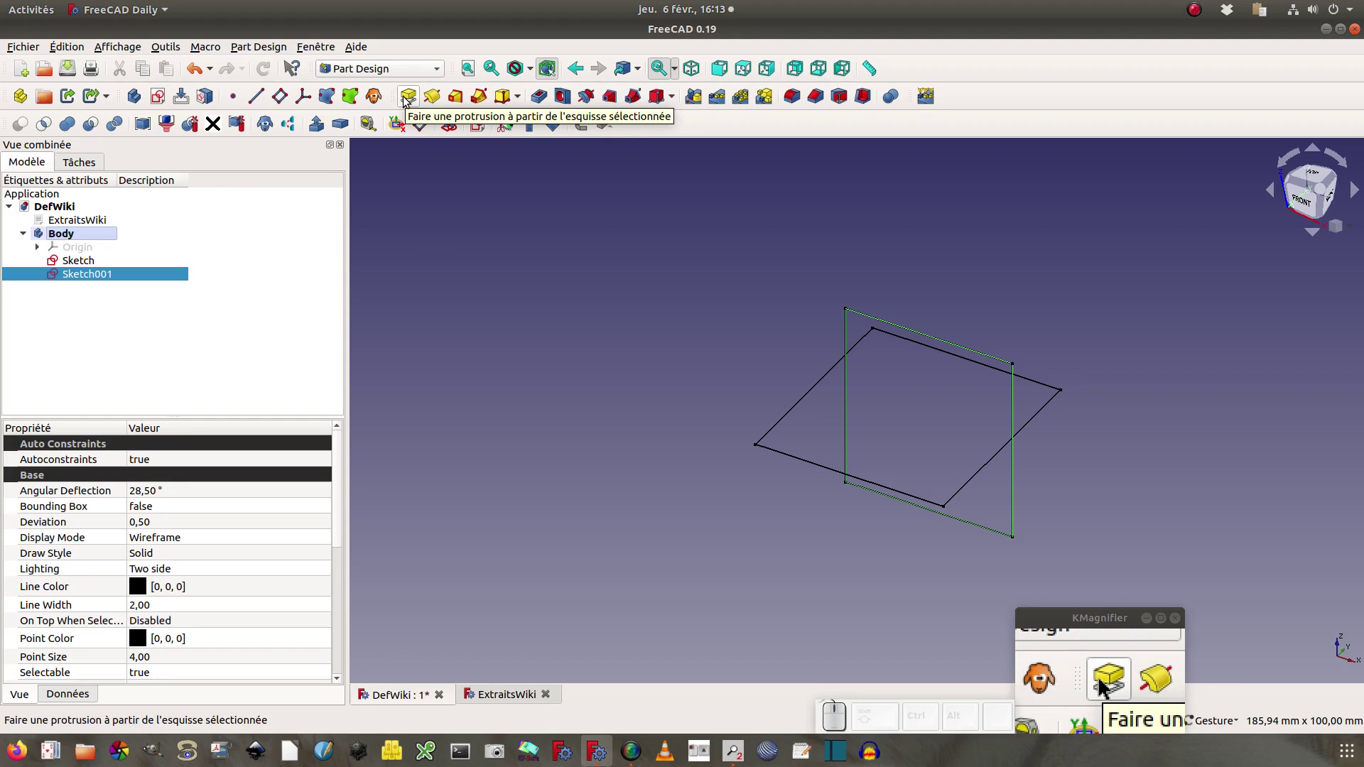
# Pad the XY-plane sketch by 10 mm and expand the resulting pad in the model tree
pyautogui.click(81, 260)
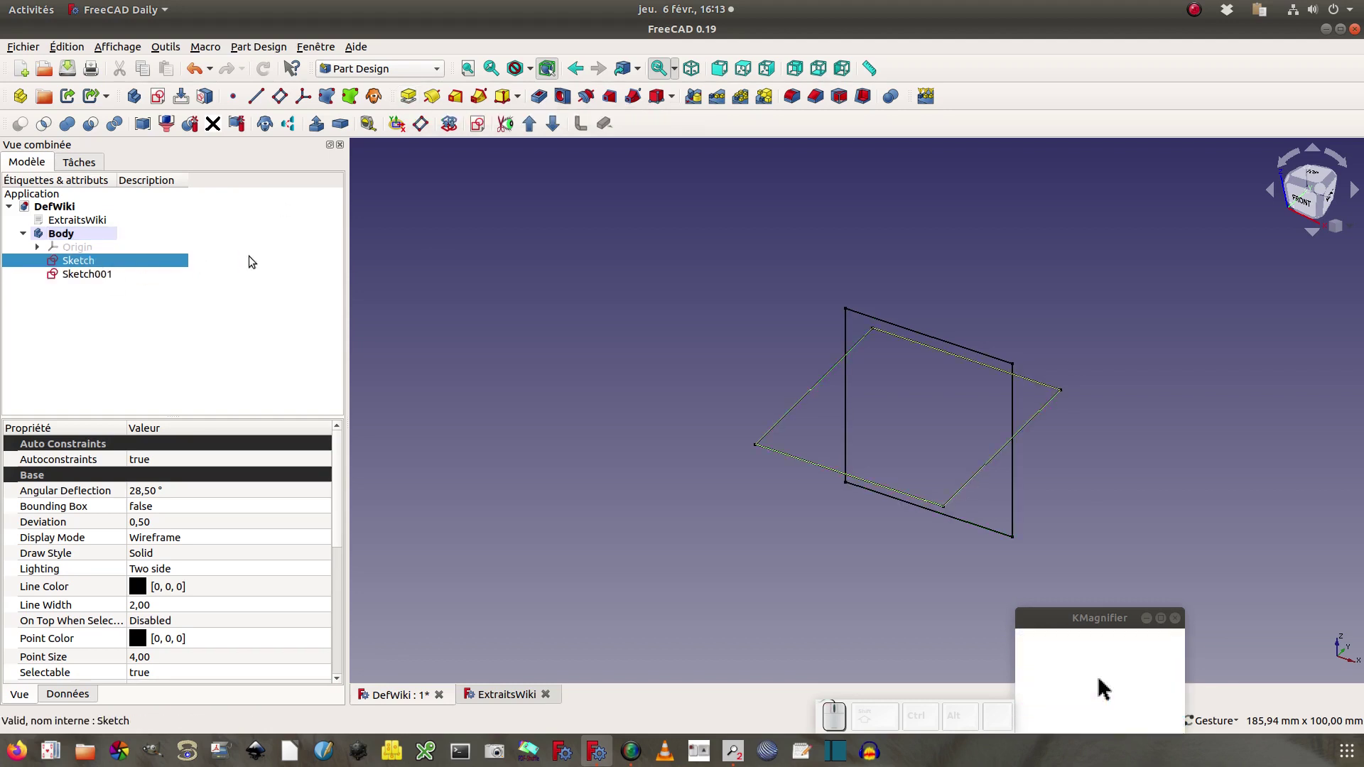
pyautogui.click(407, 96)
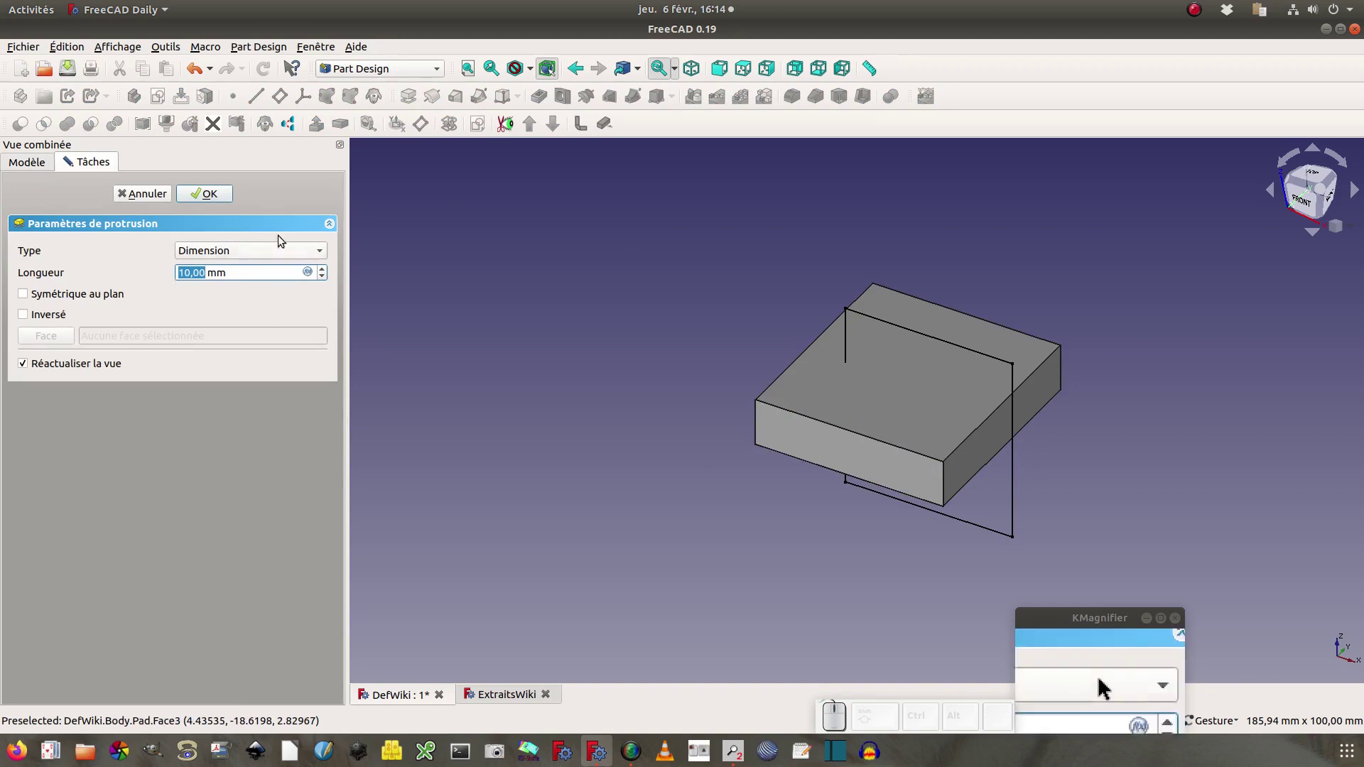
pyautogui.click(209, 194)
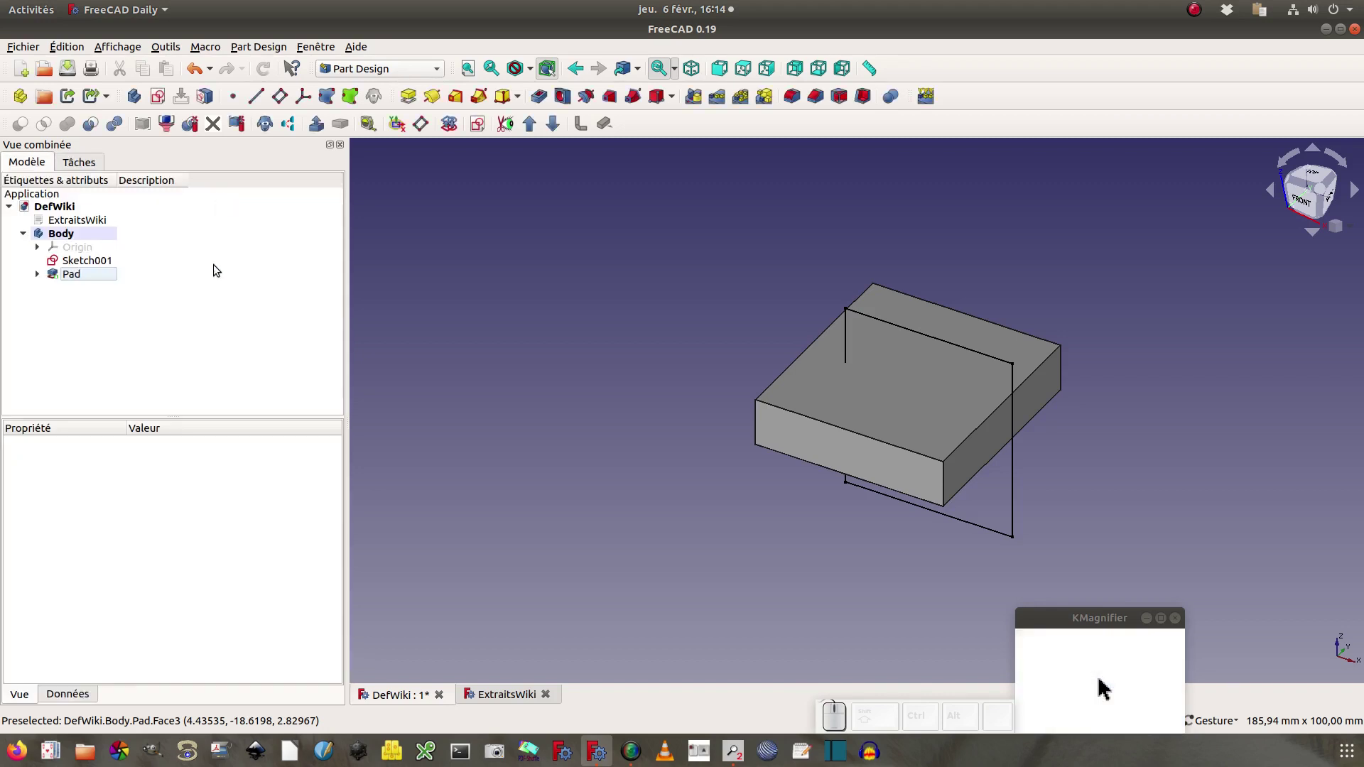
pyautogui.click(36, 273)
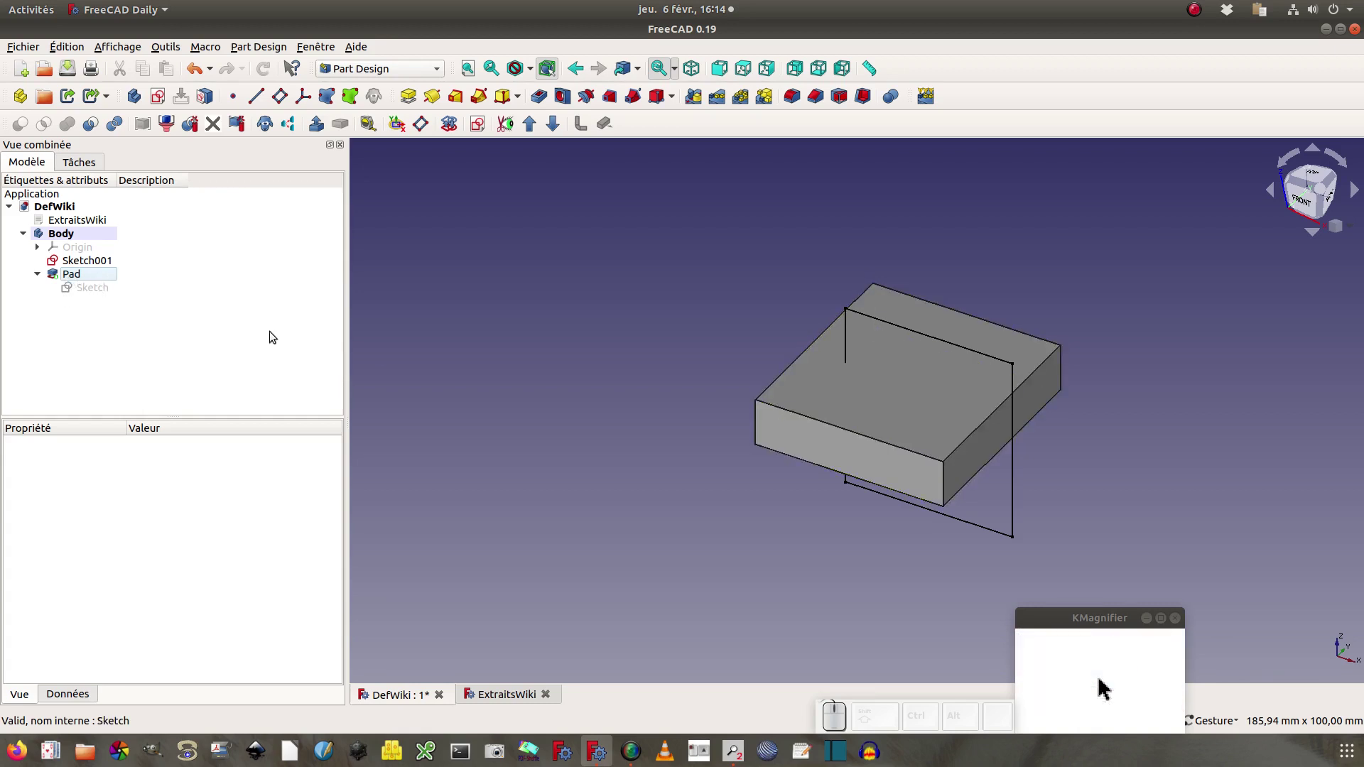
# Pad the XZ-plane rectangle by 10 mm within the same Body
pyautogui.click(109, 260)
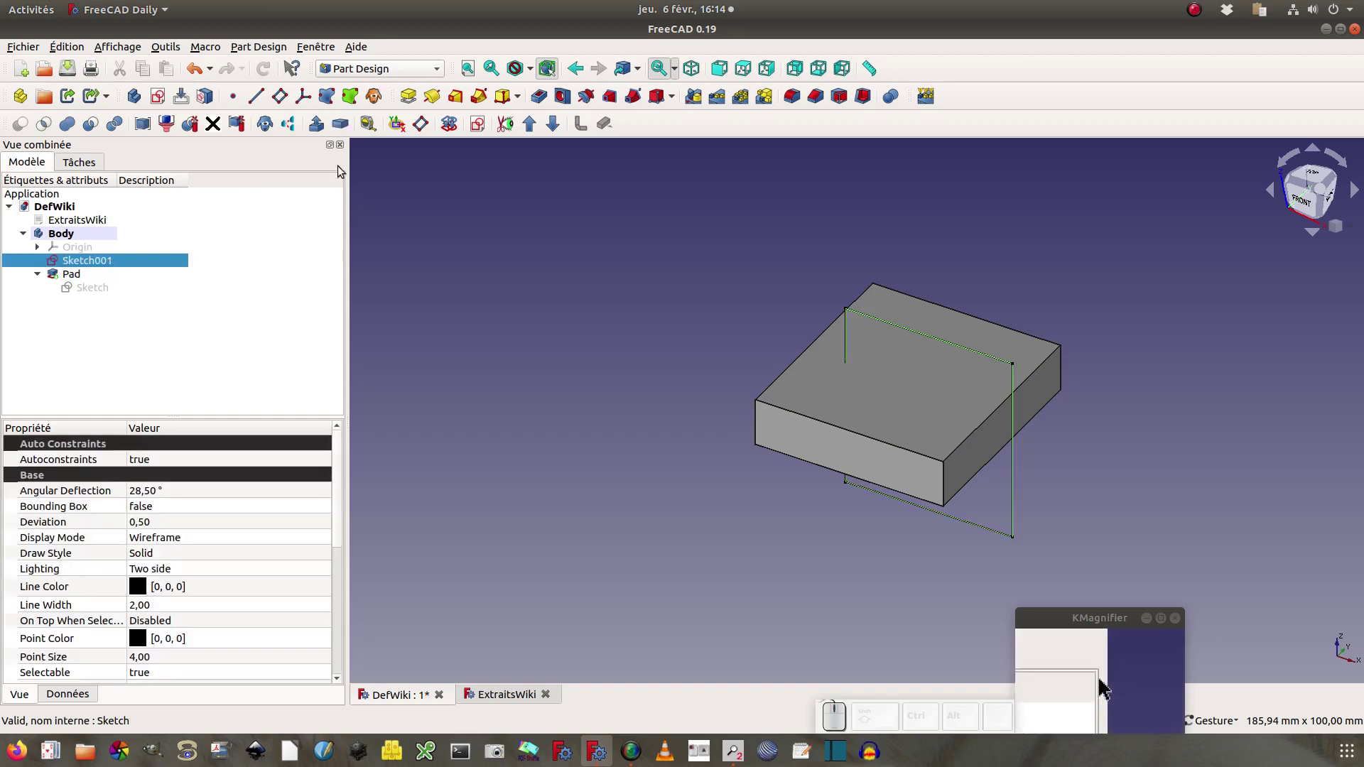
pyautogui.click(407, 98)
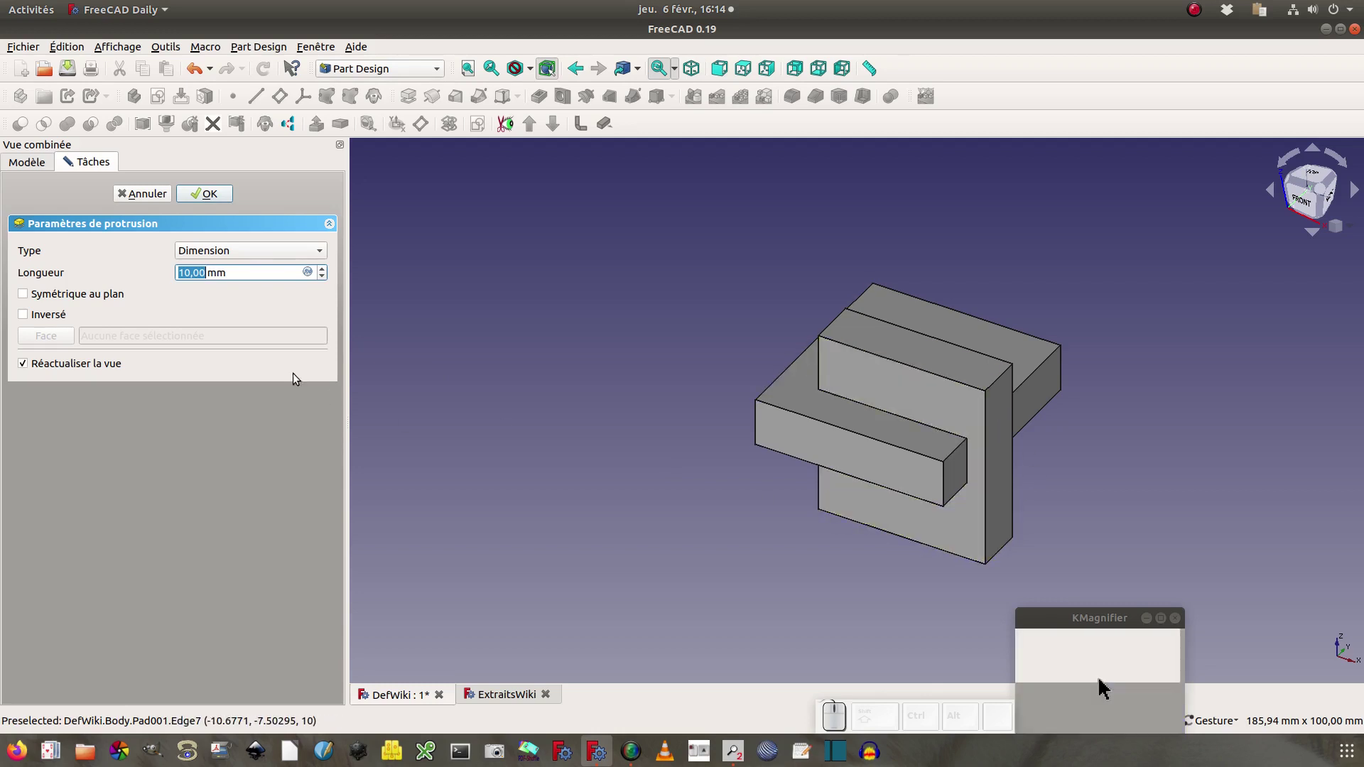
pyautogui.click(187, 194)
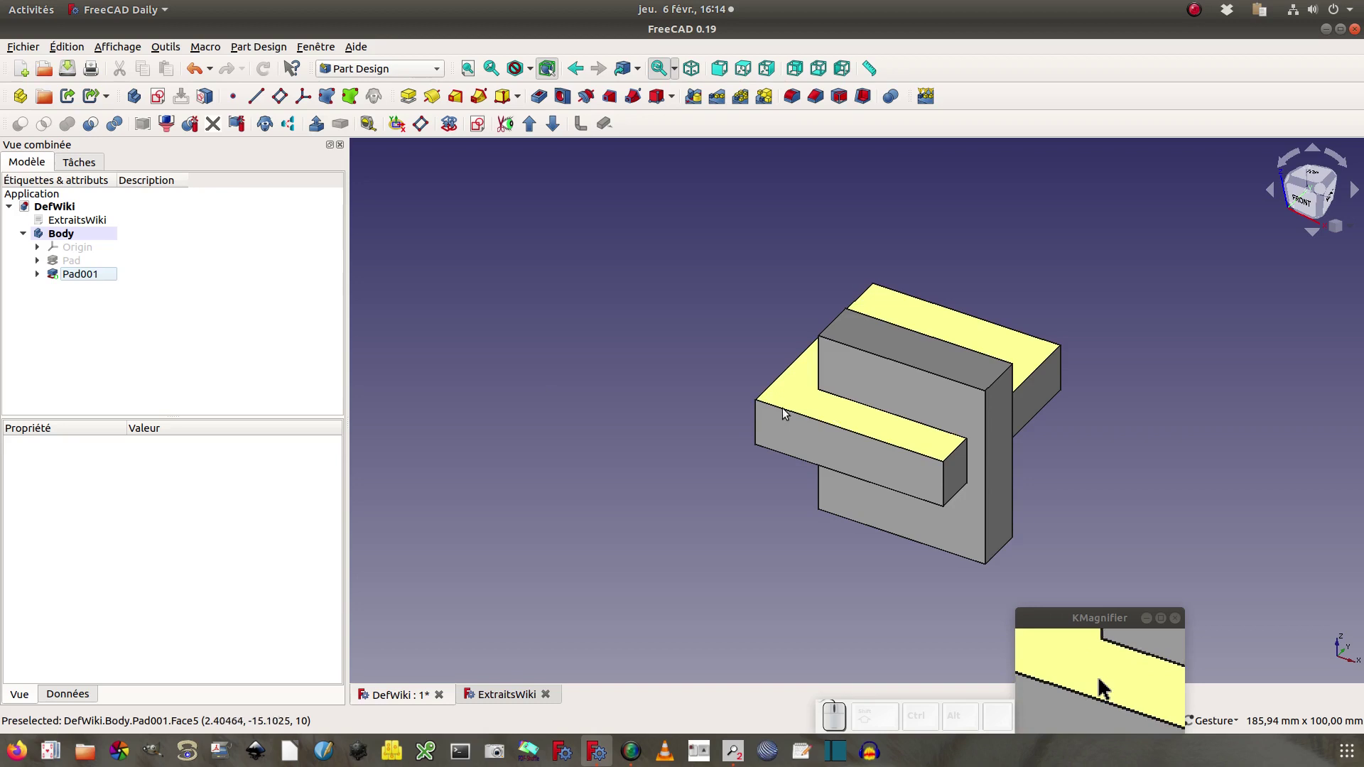
# Show the first pad on its own, and switch the display back to the second pad, Pad001
pyautogui.click(78, 262)
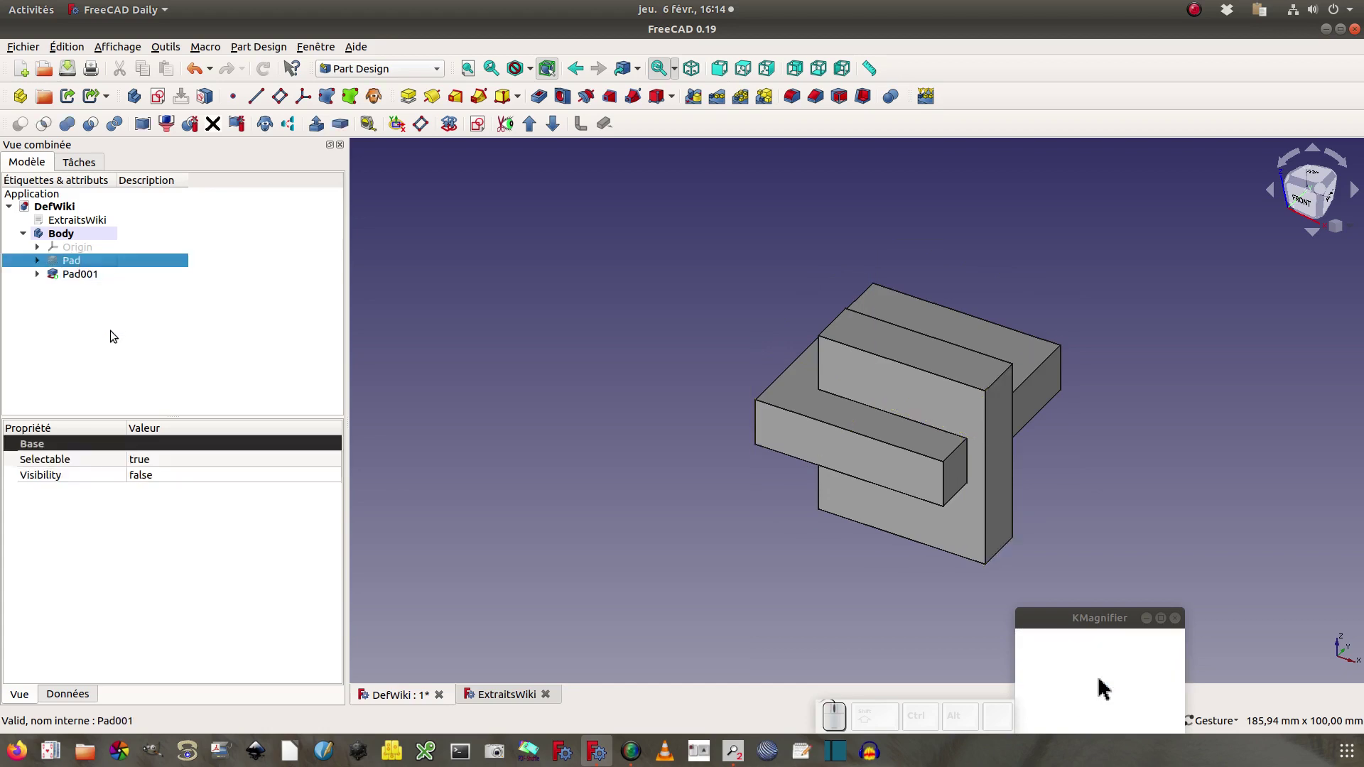
pyautogui.press('space')
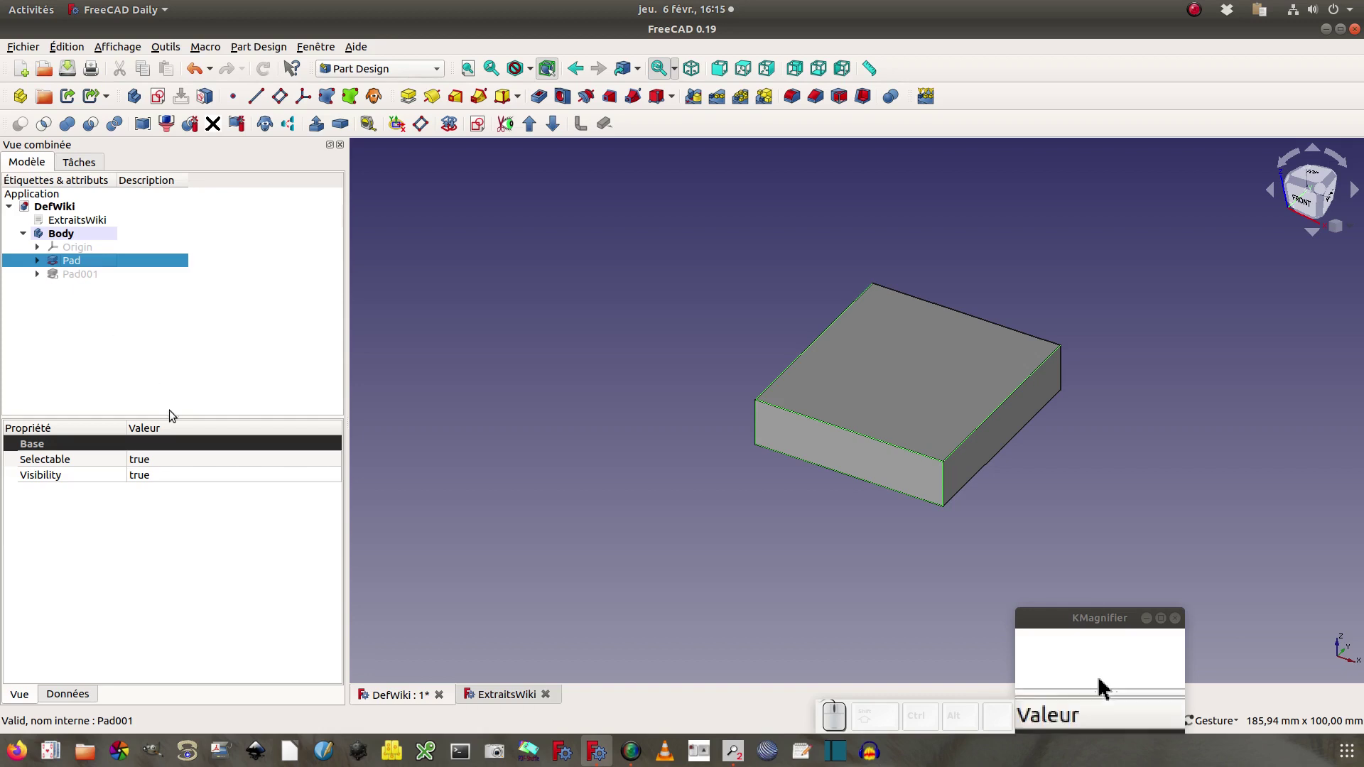
pyautogui.click(78, 277)
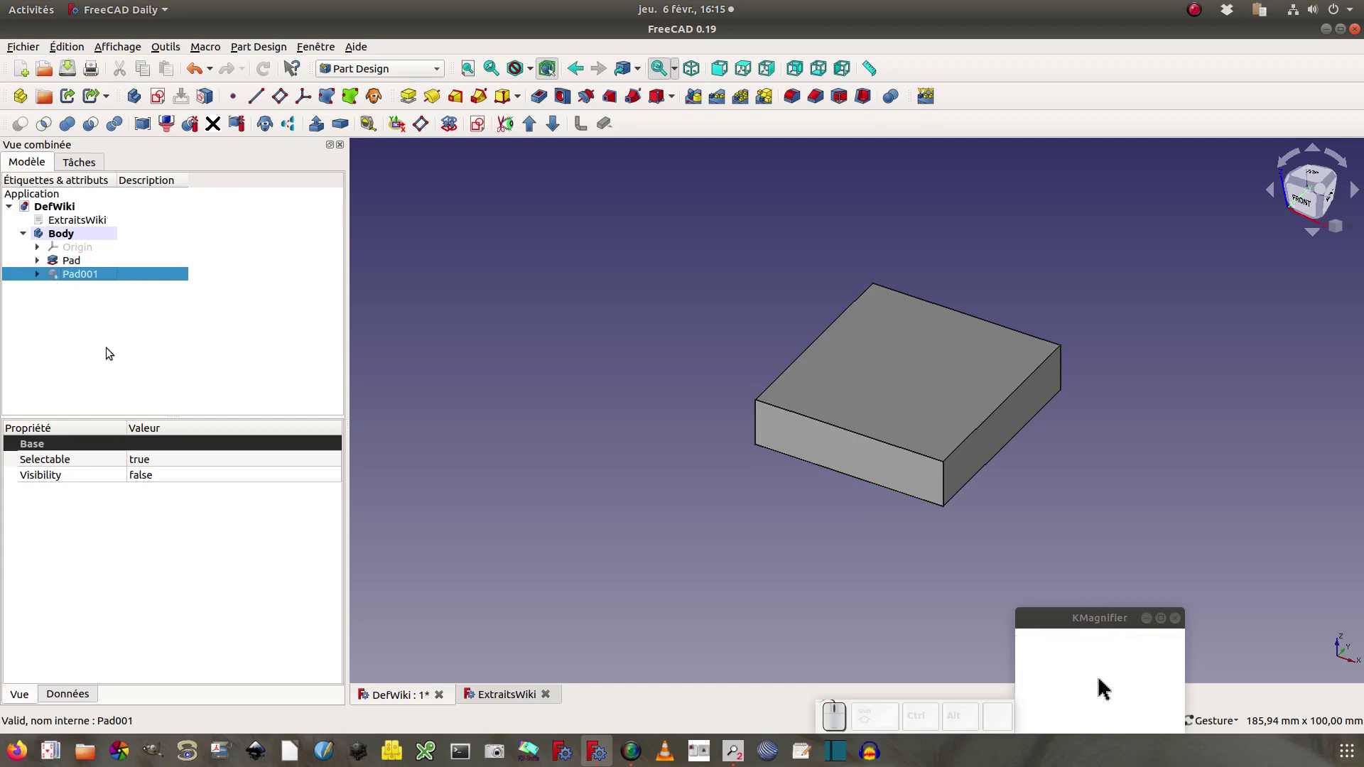
pyautogui.press('space')
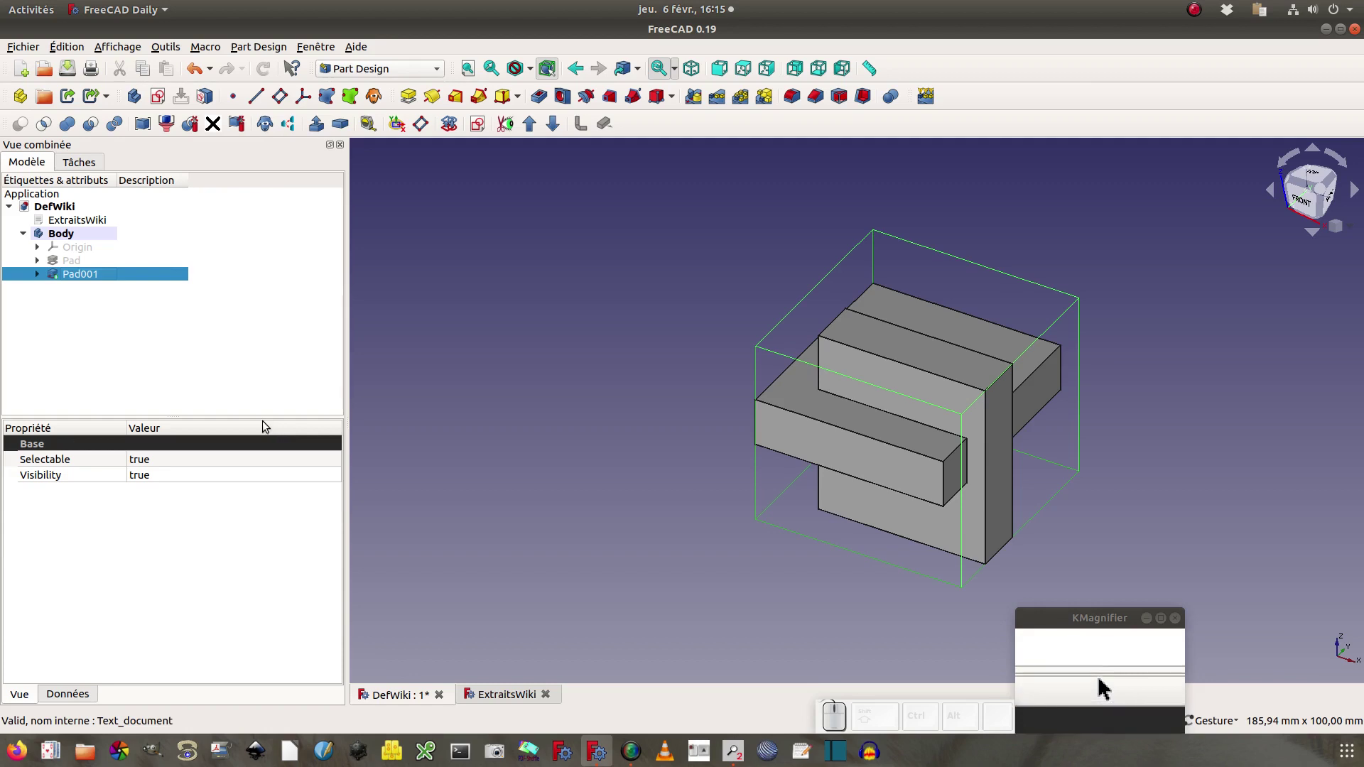
# Display the document's dependency graph to examine how the sketches and pads link inside the Body, and close it
pyautogui.click(169, 48)
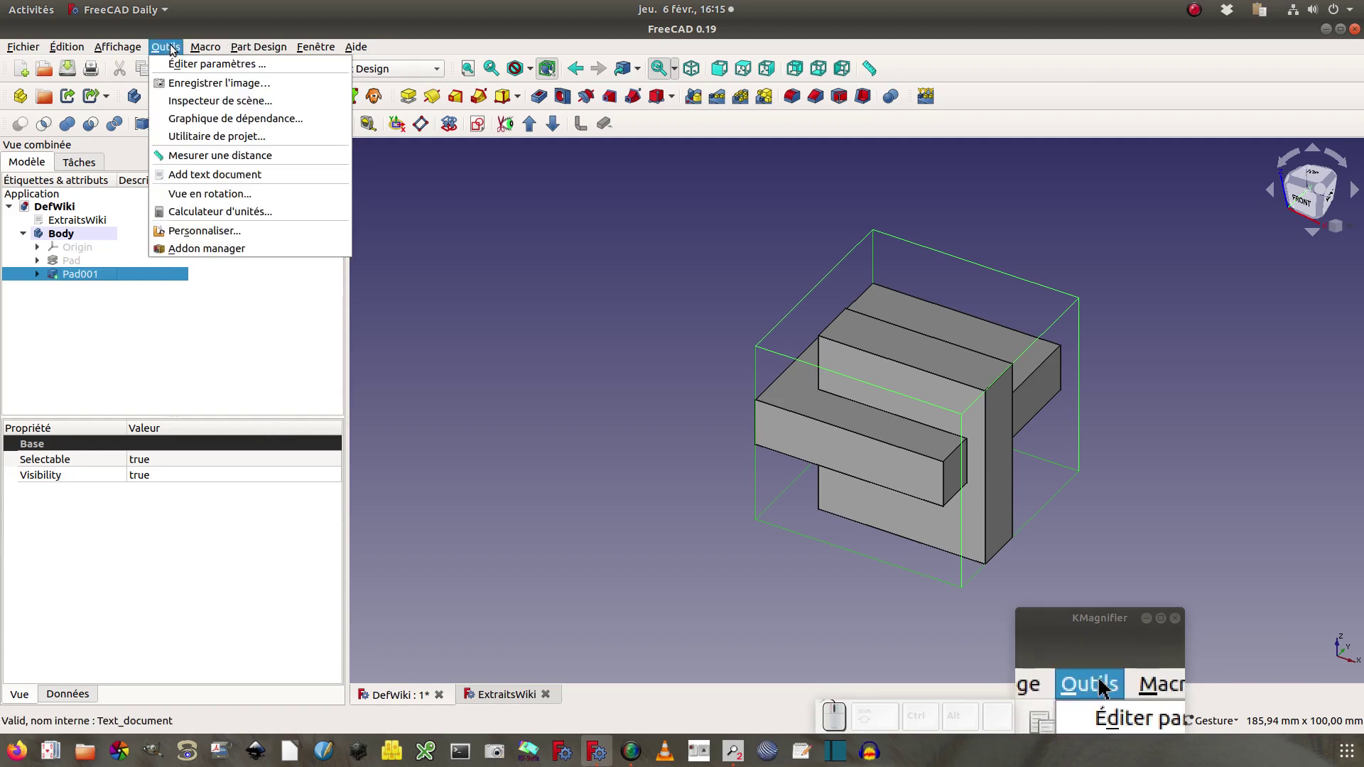
pyautogui.click(211, 119)
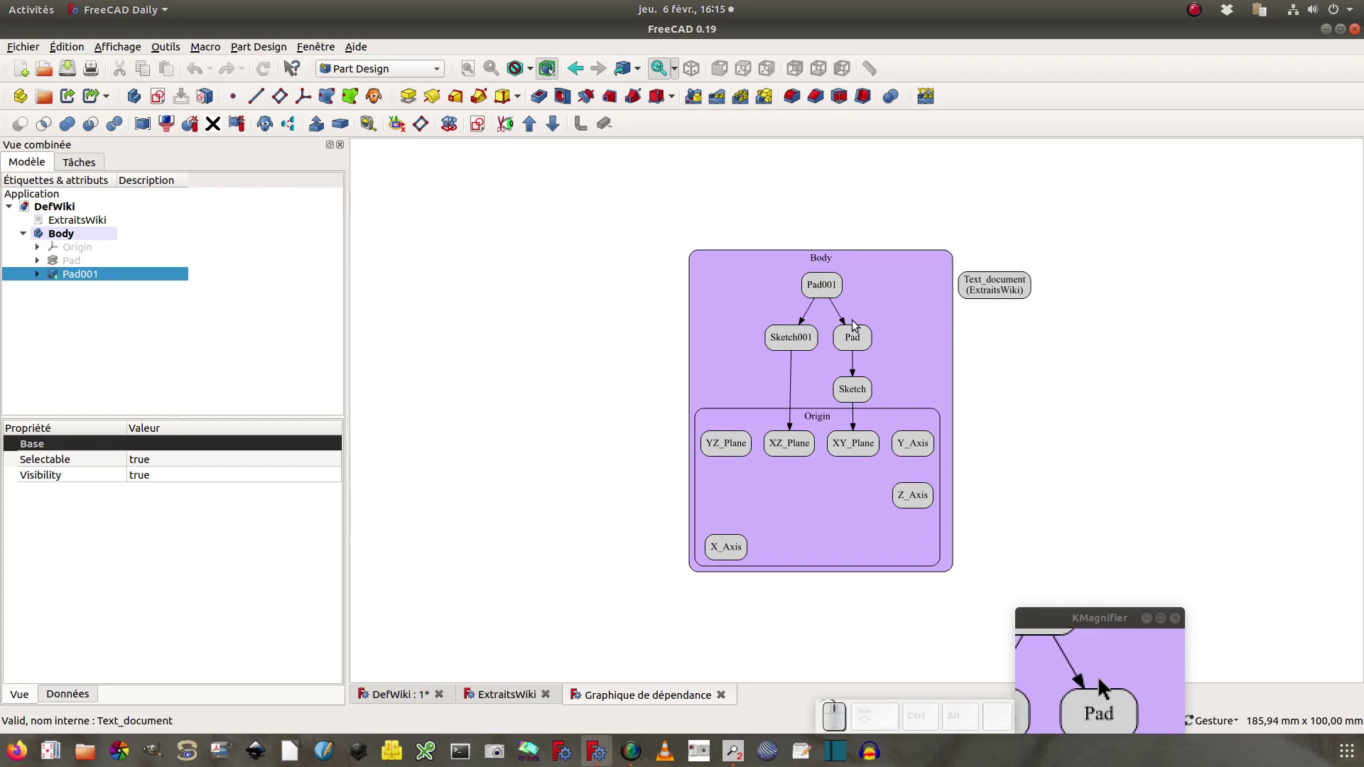
pyautogui.click(721, 695)
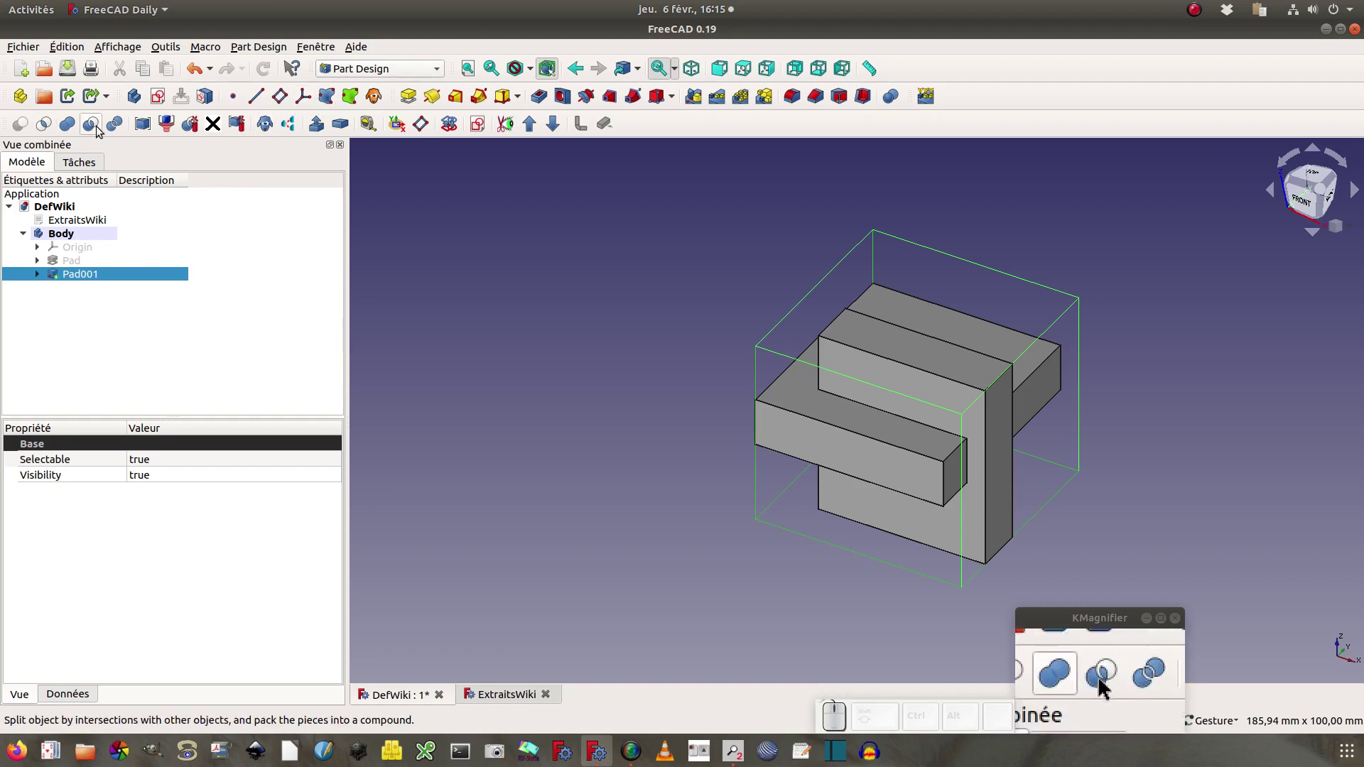
# Switch to the Part workbench and create a boolean intersection (Common) of Pad and Pad001
pyautogui.click(355, 69)
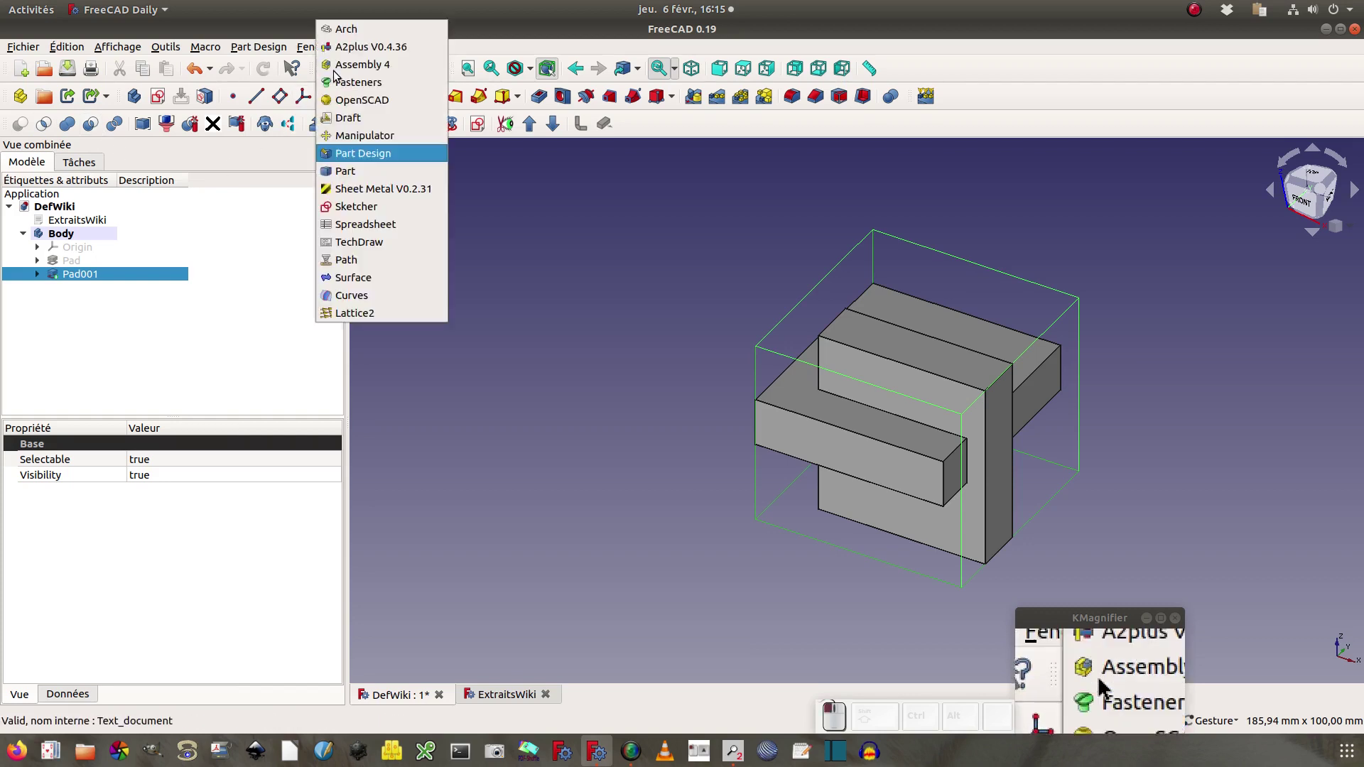
pyautogui.click(352, 171)
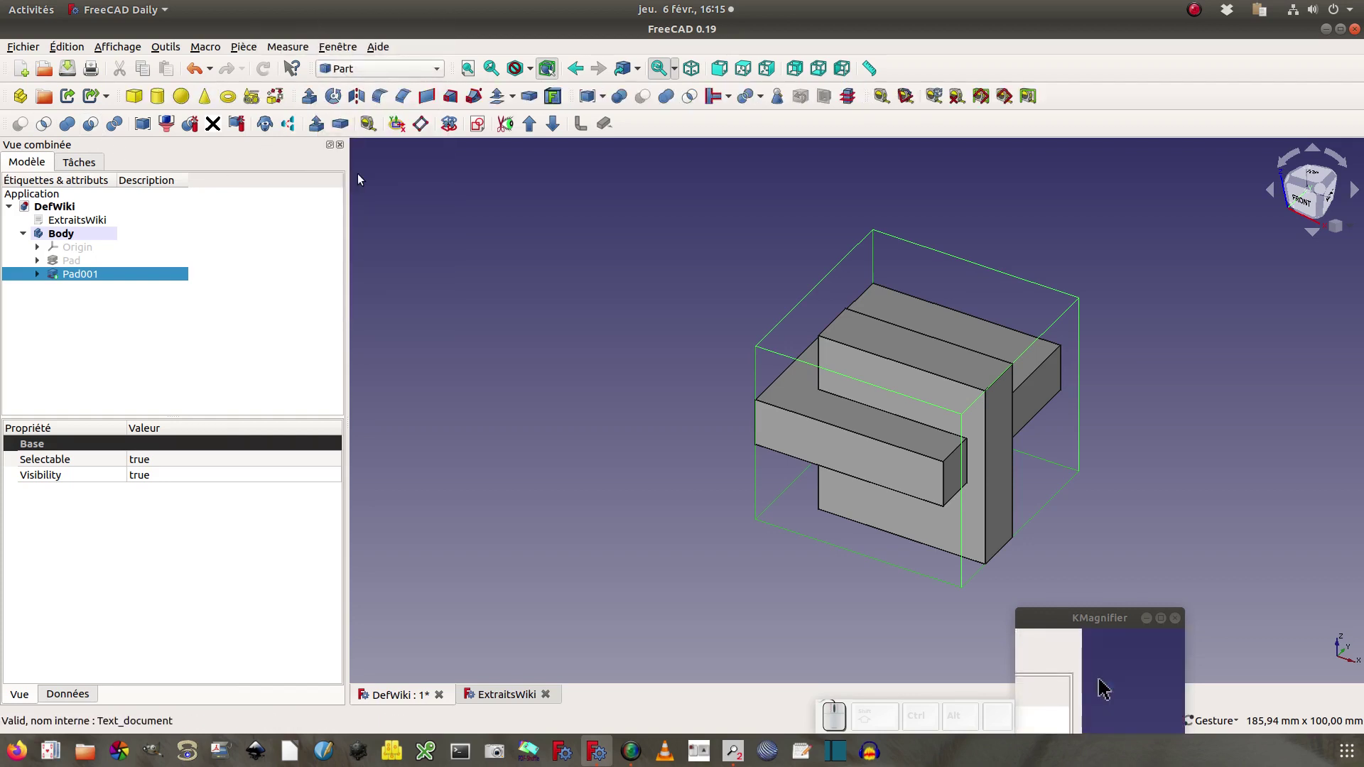
pyautogui.click(74, 258)
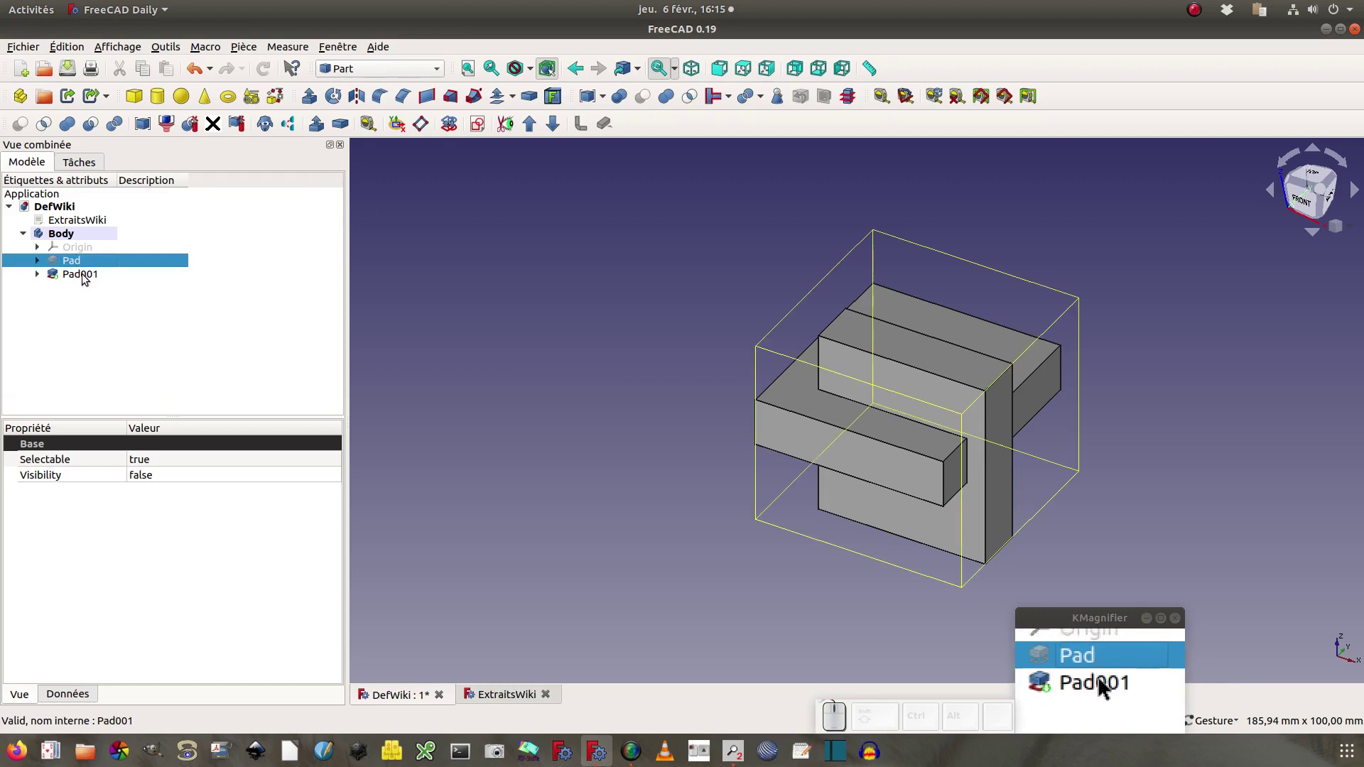
pyautogui.keyDown('ctrl'); pyautogui.click(79, 274); pyautogui.keyUp('ctrl')
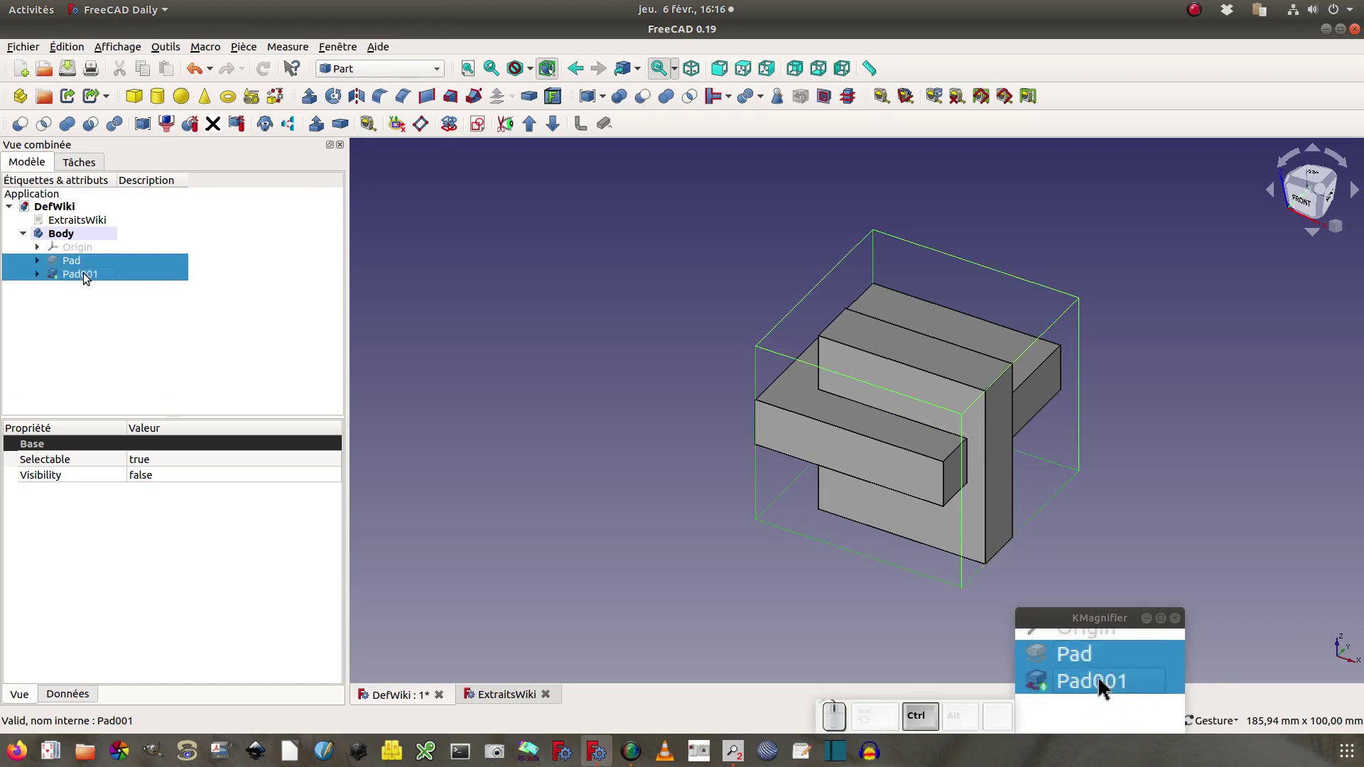
pyautogui.click(691, 97)
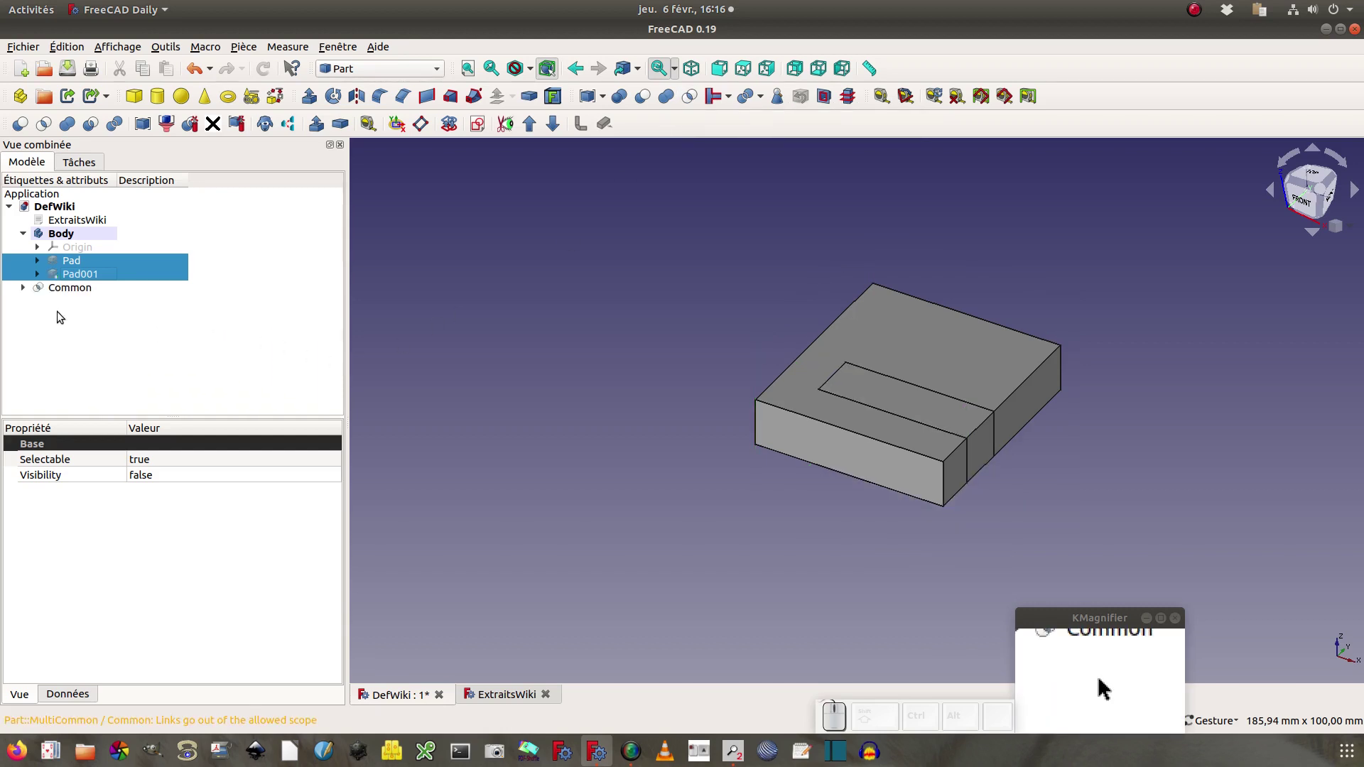
pyautogui.click(23, 234)
pyautogui.click(24, 233)
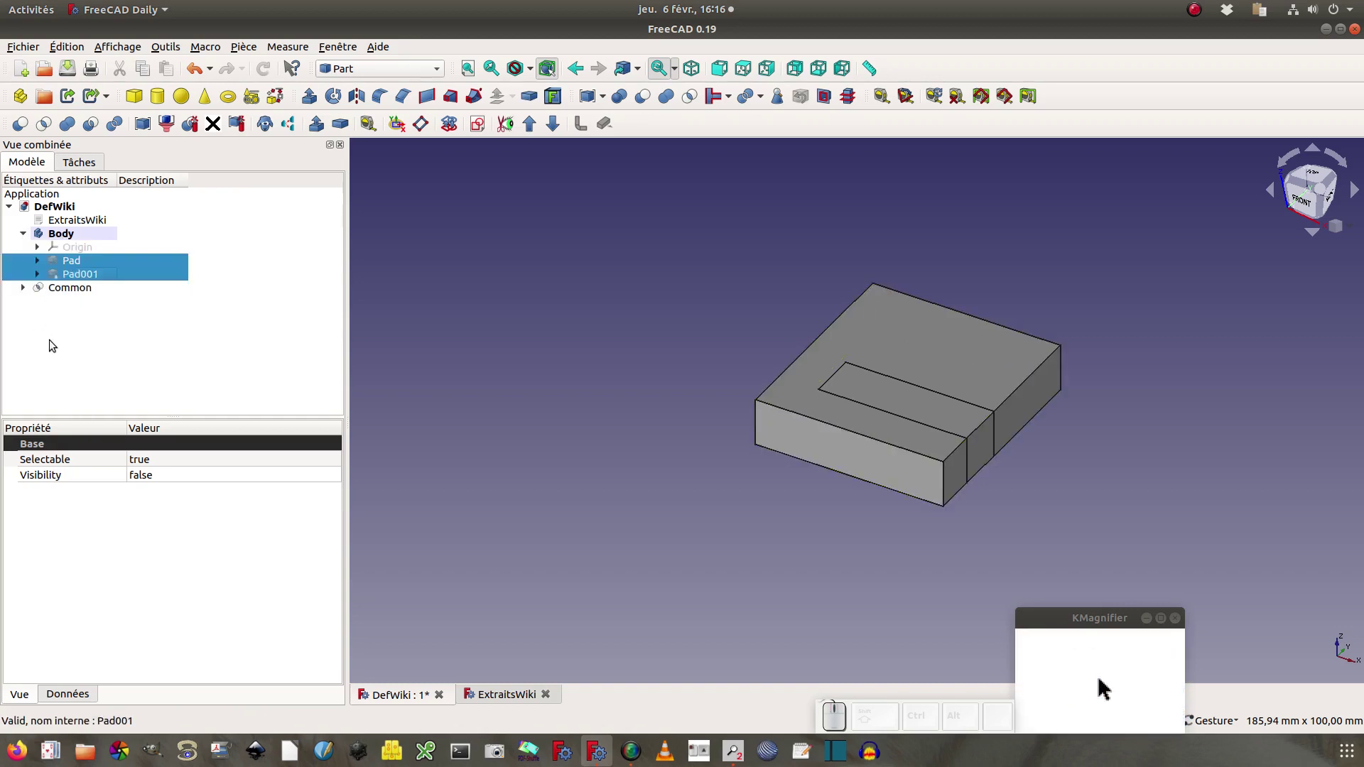
# Delete the Common object, both pads and the XZ-plane sketch, Sketch001, keeping only the XY-plane sketch in the Body
pyautogui.click(75, 288)
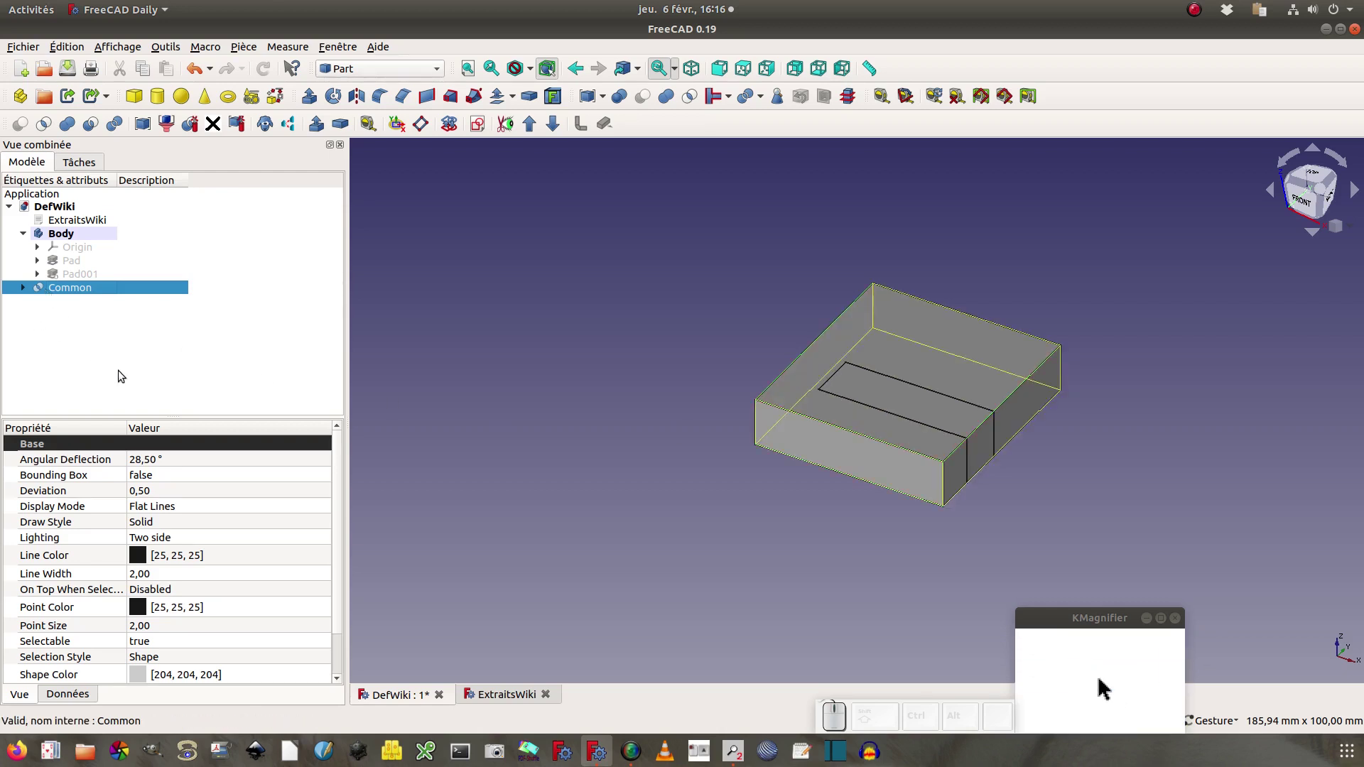
pyautogui.press('Delete')
pyautogui.click(78, 274)
pyautogui.press('Delete')
pyautogui.click(83, 279)
pyautogui.press('Delete')
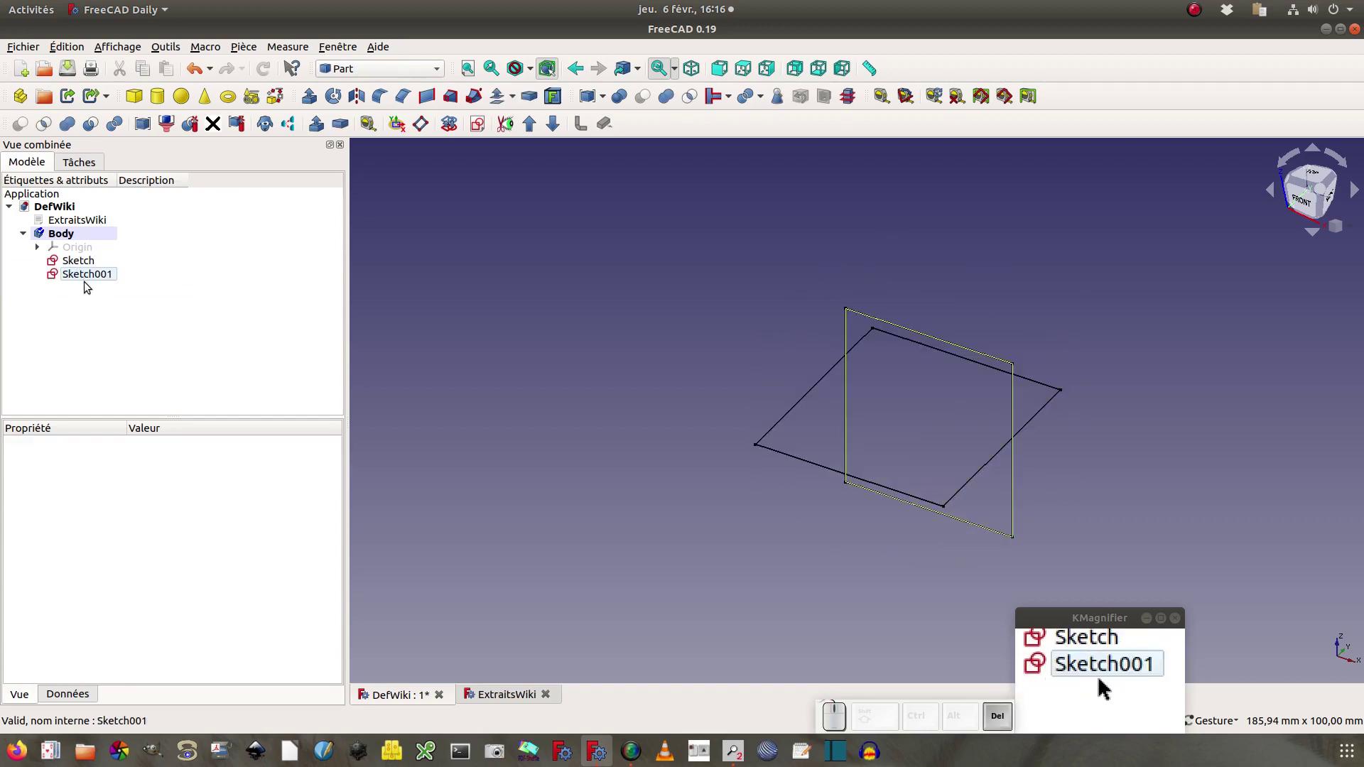
pyautogui.click(85, 277)
pyautogui.press('Delete')
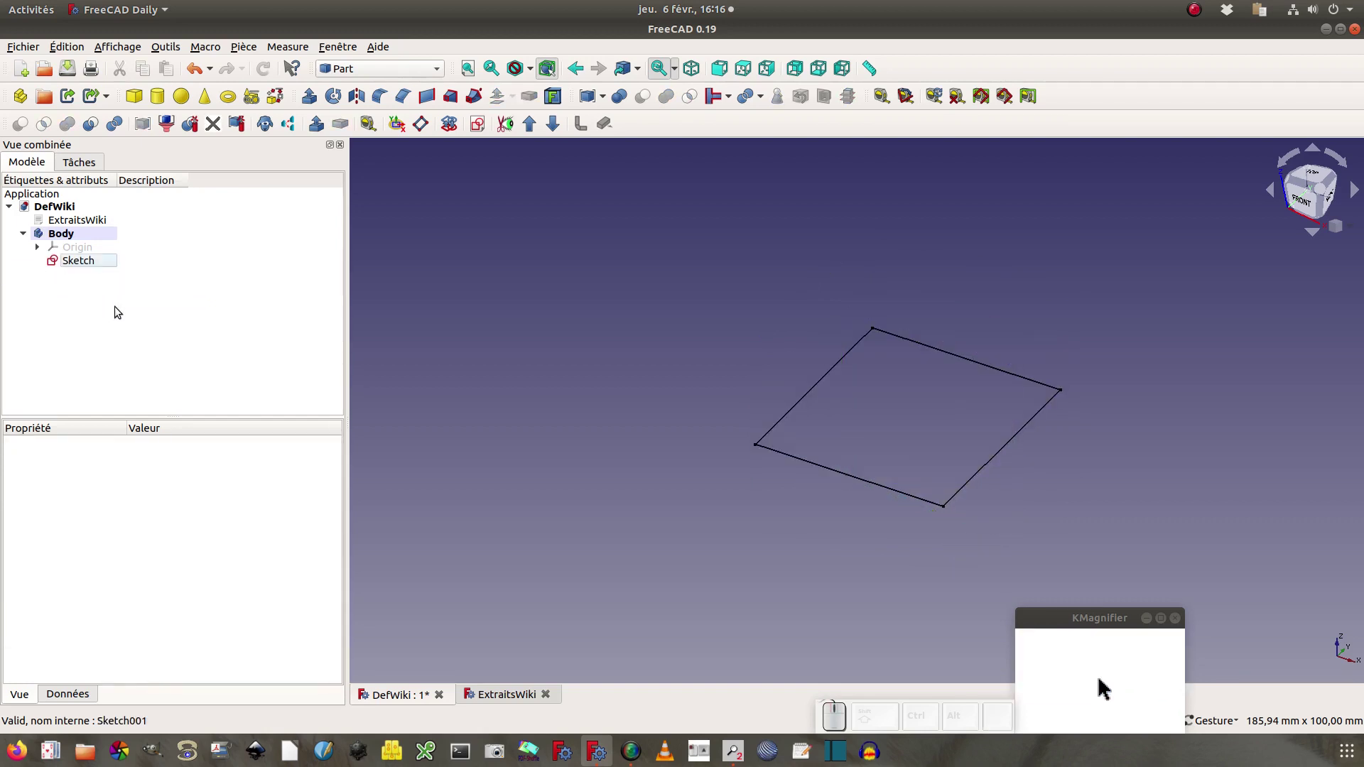
# Return to the Part Design workbench and create a second, separate body in the document
pyautogui.click(22, 234)
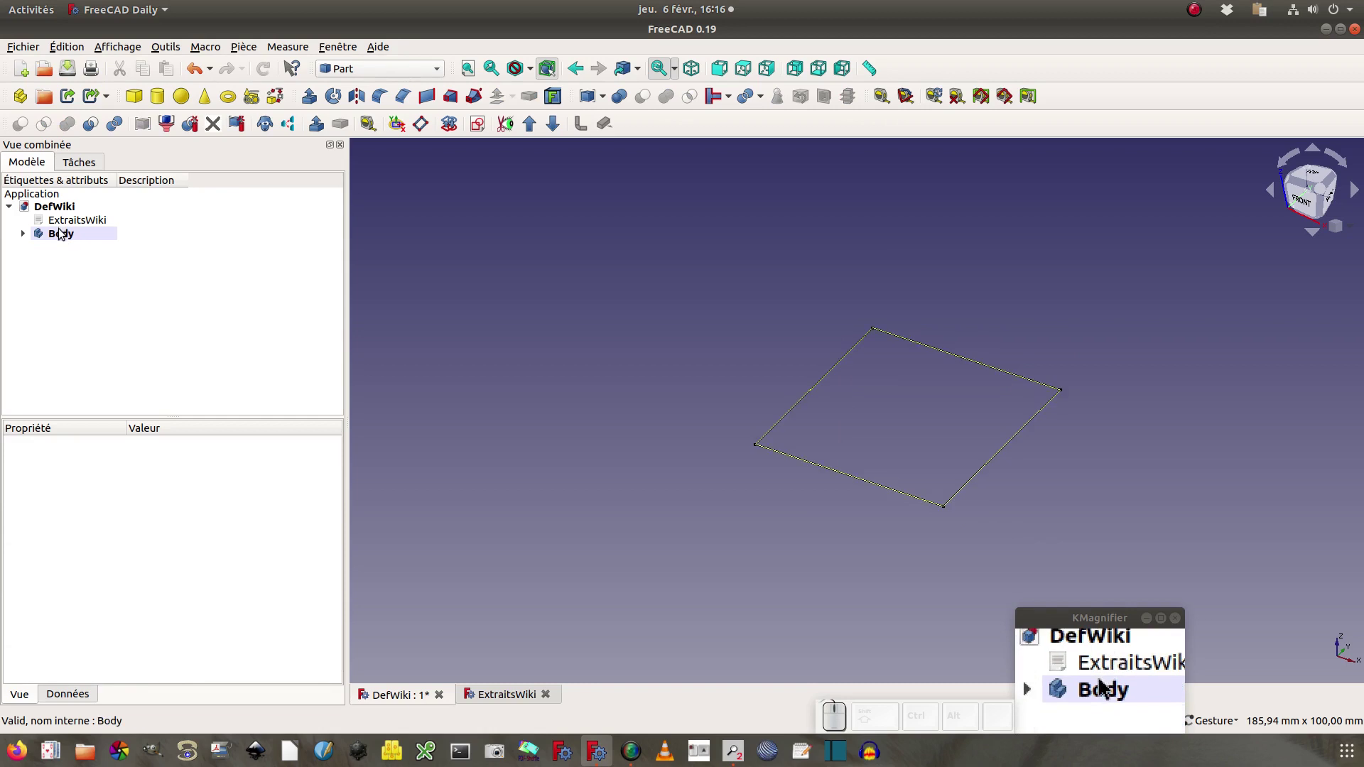
pyautogui.click(66, 234)
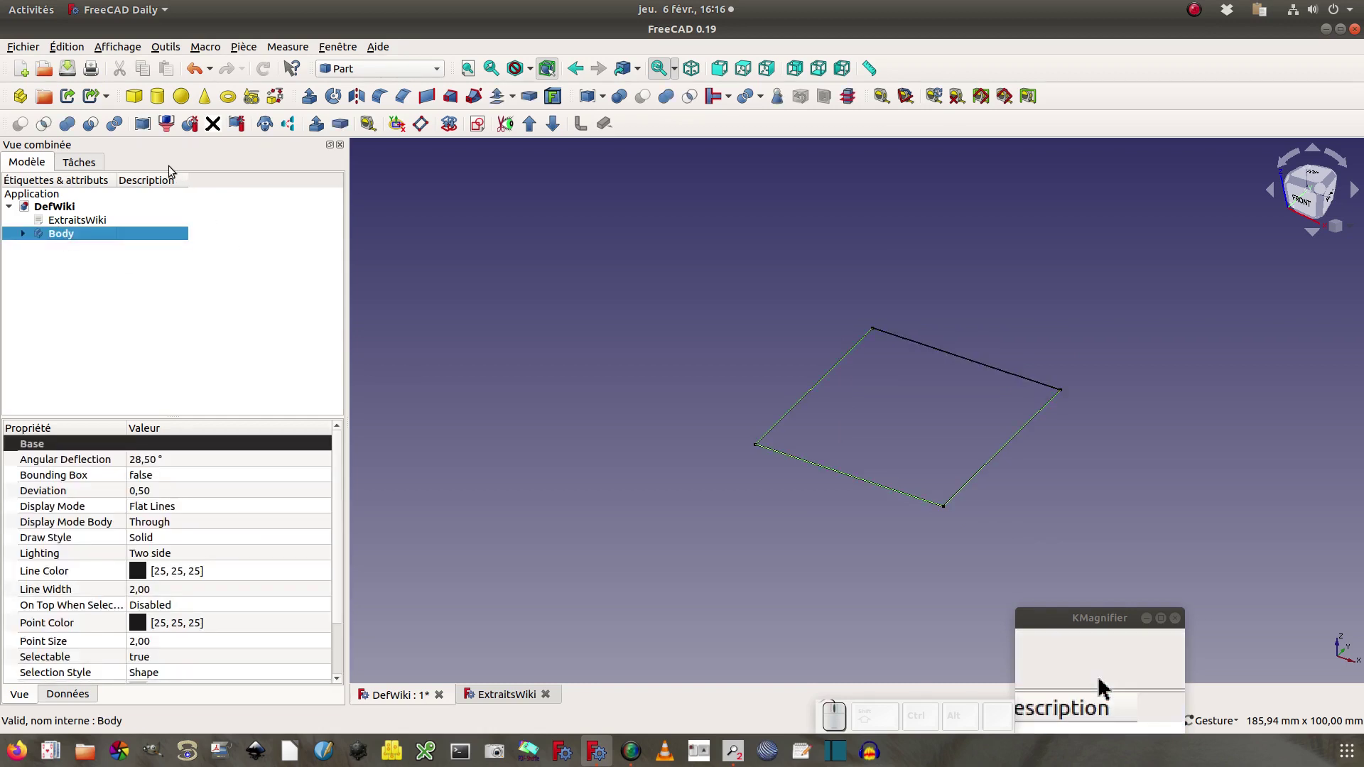
pyautogui.click(383, 68)
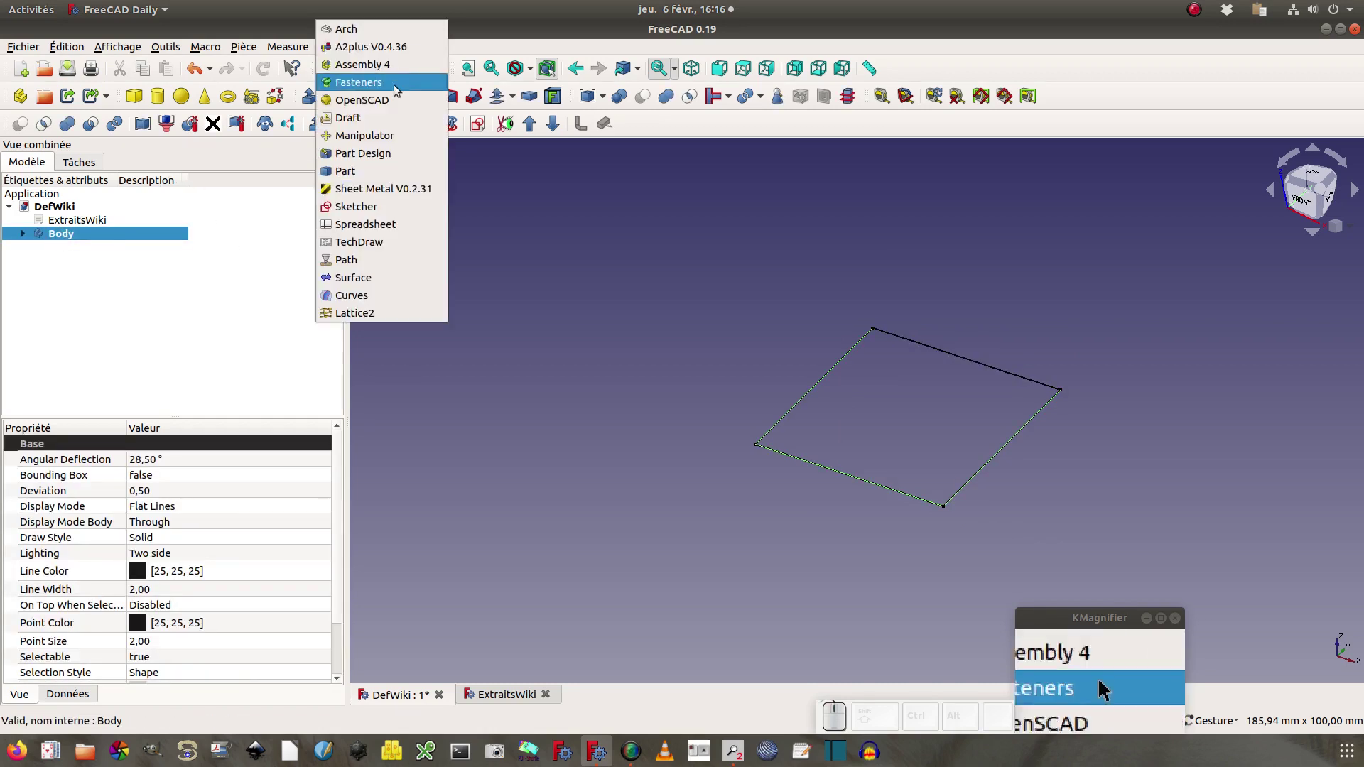
pyautogui.click(391, 155)
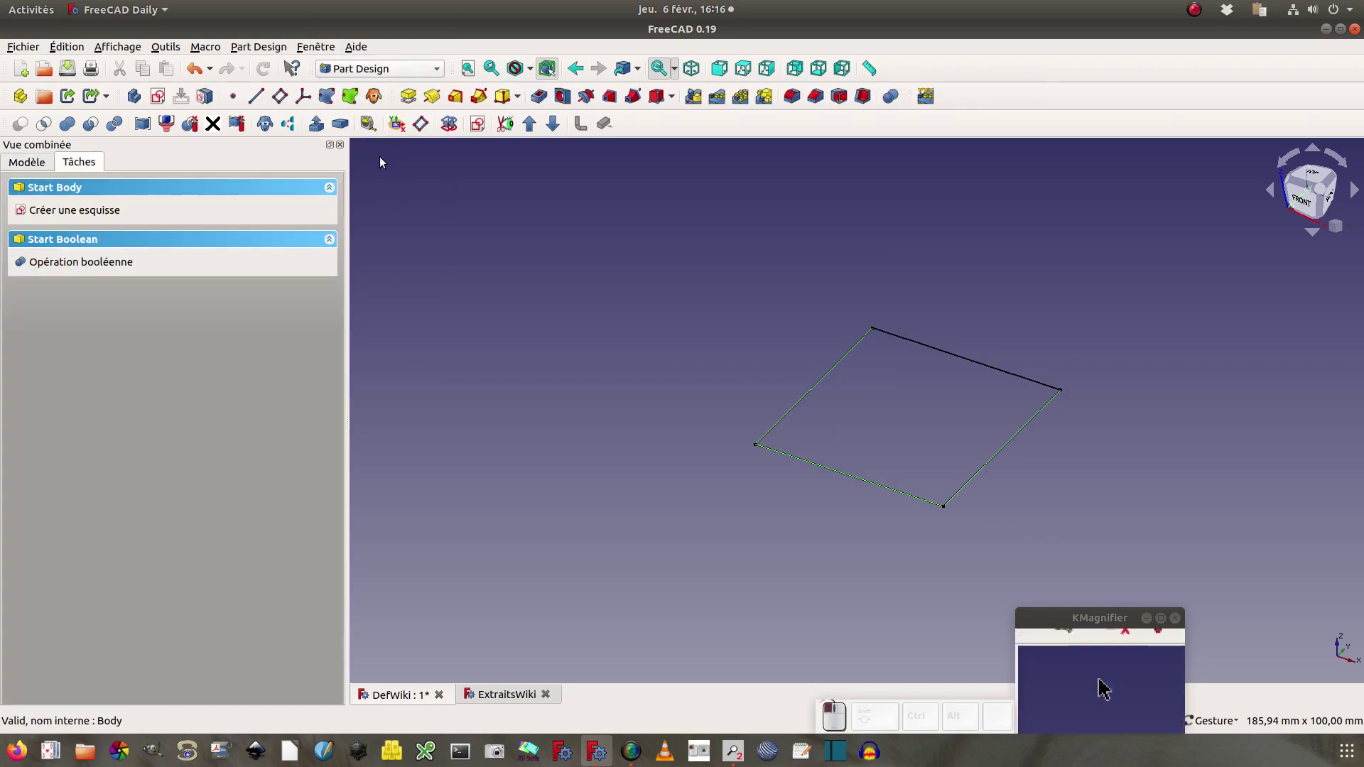
pyautogui.click(133, 99)
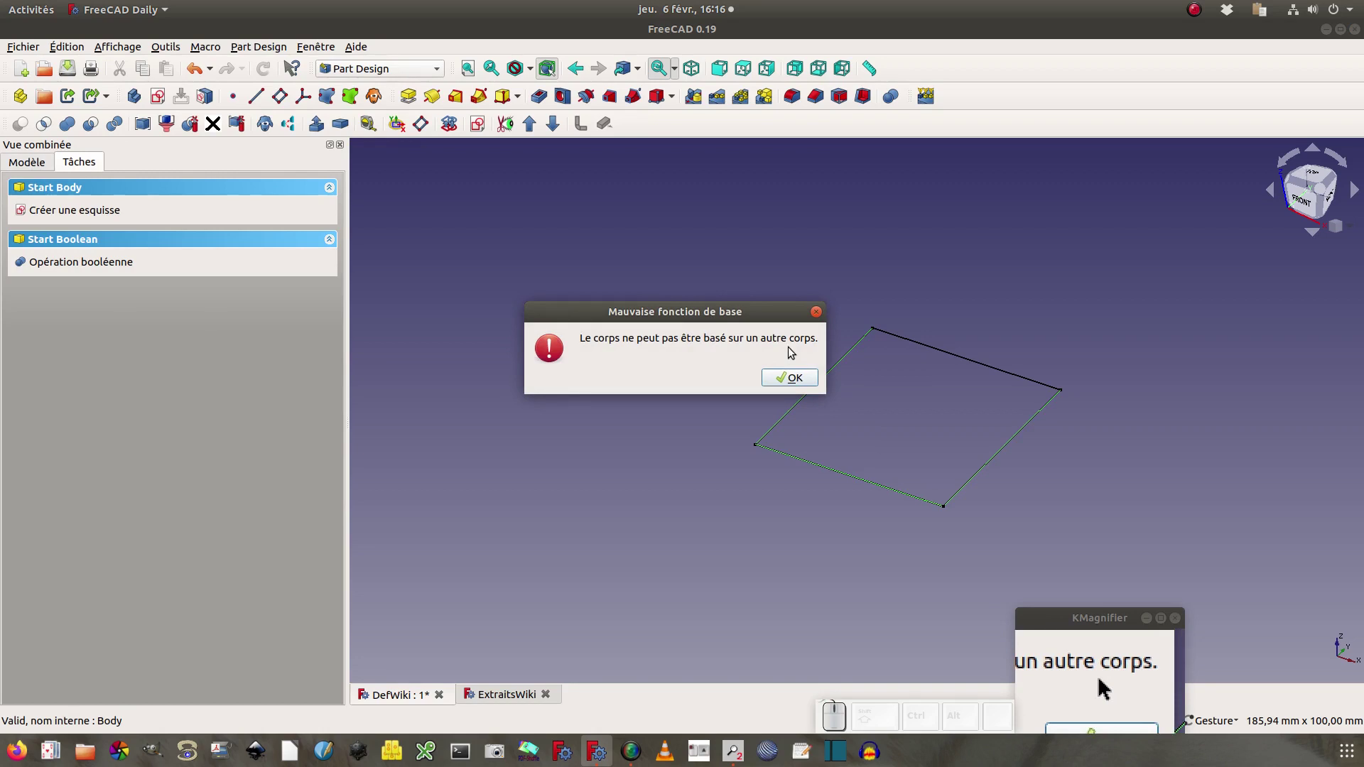
pyautogui.click(786, 379)
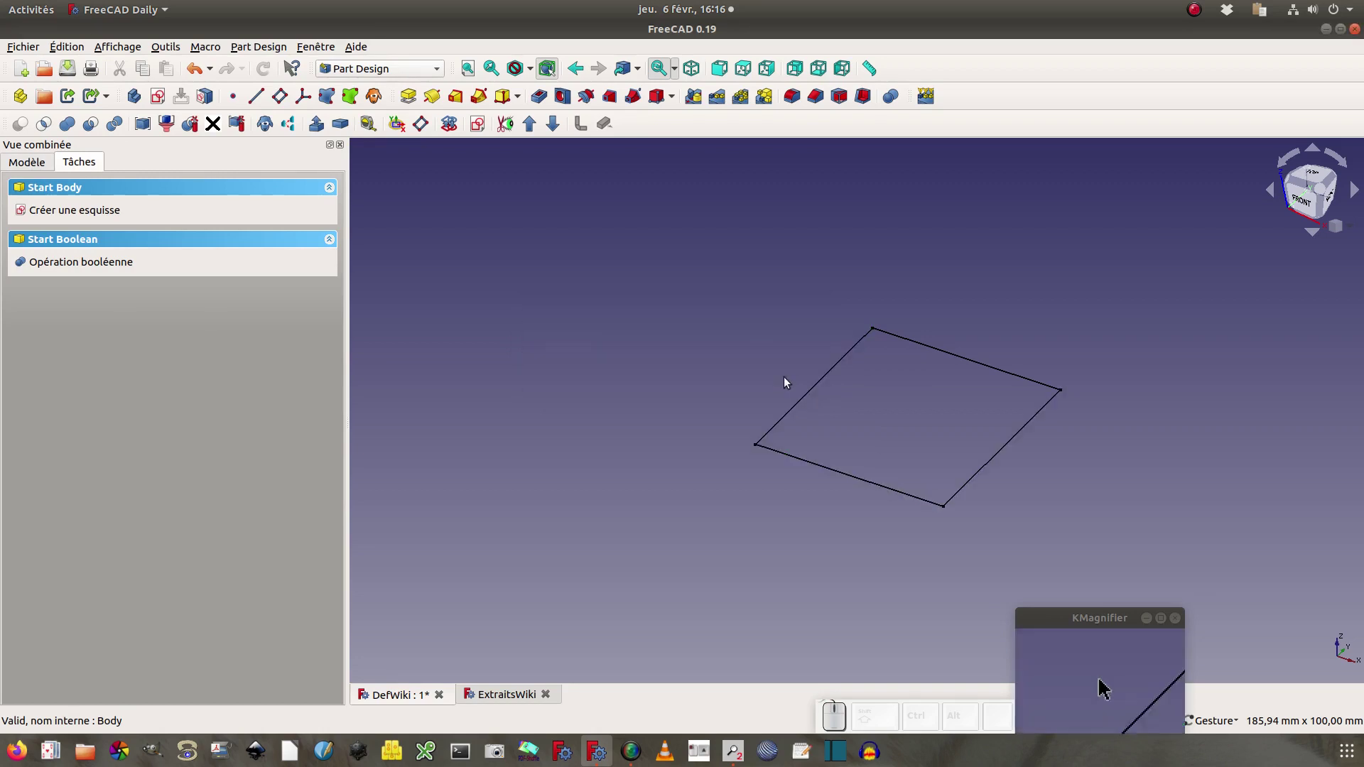
pyautogui.click(27, 162)
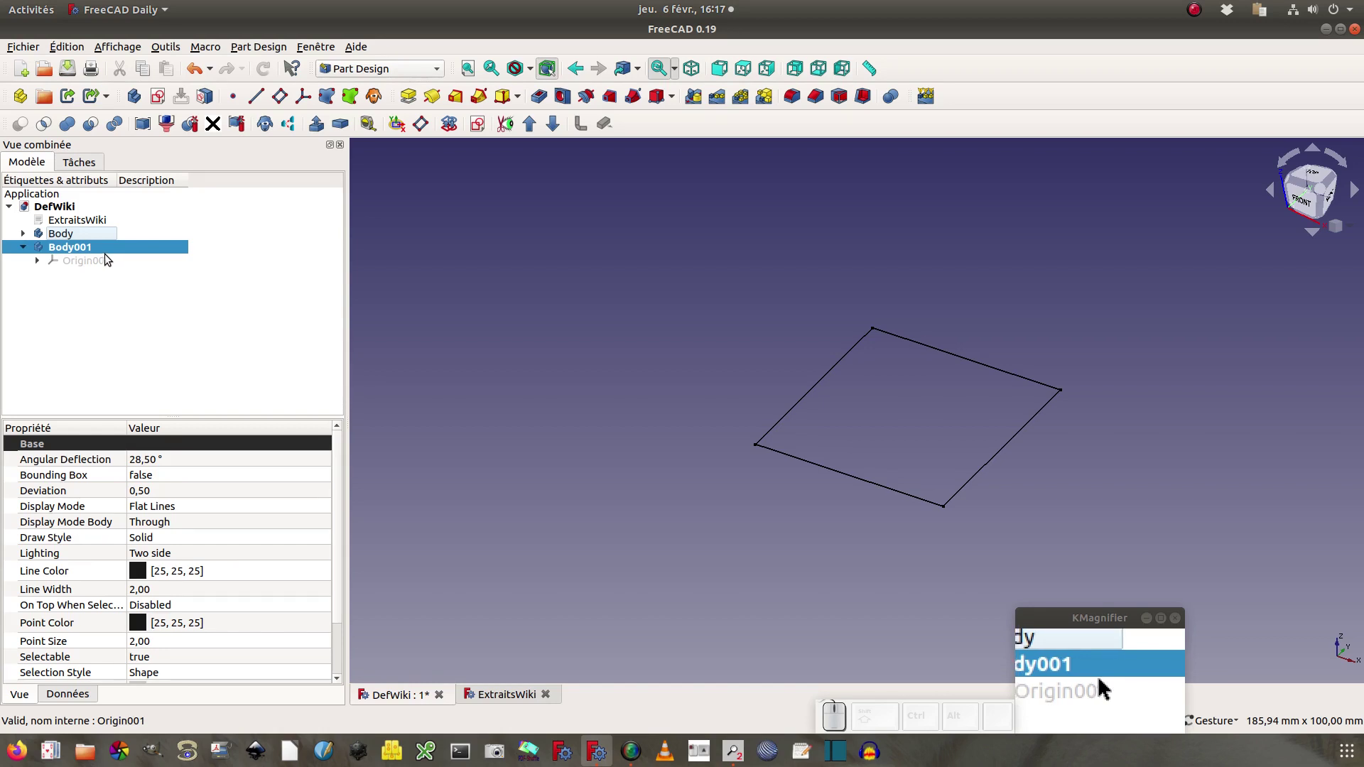
# Start a new sketch on the XZ plane of the second body
pyautogui.click(158, 99)
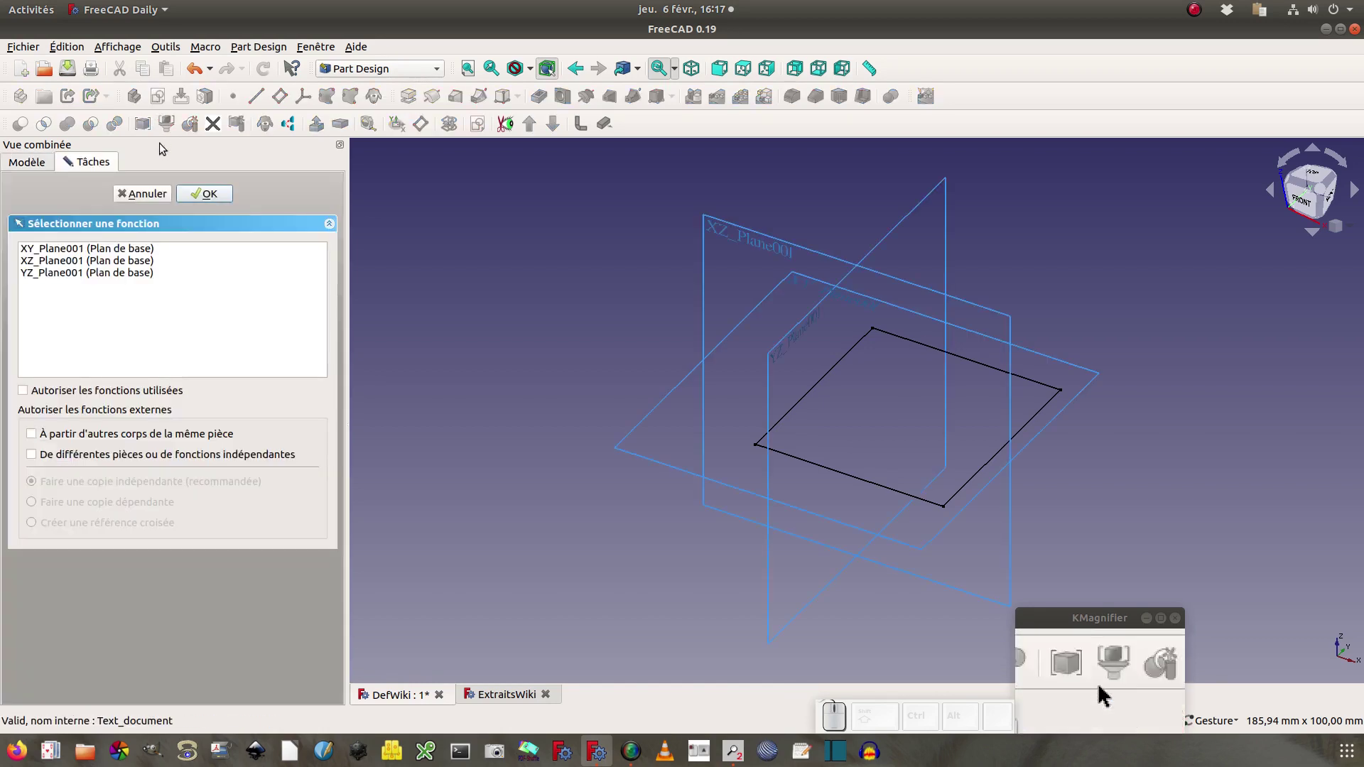
pyautogui.click(128, 260)
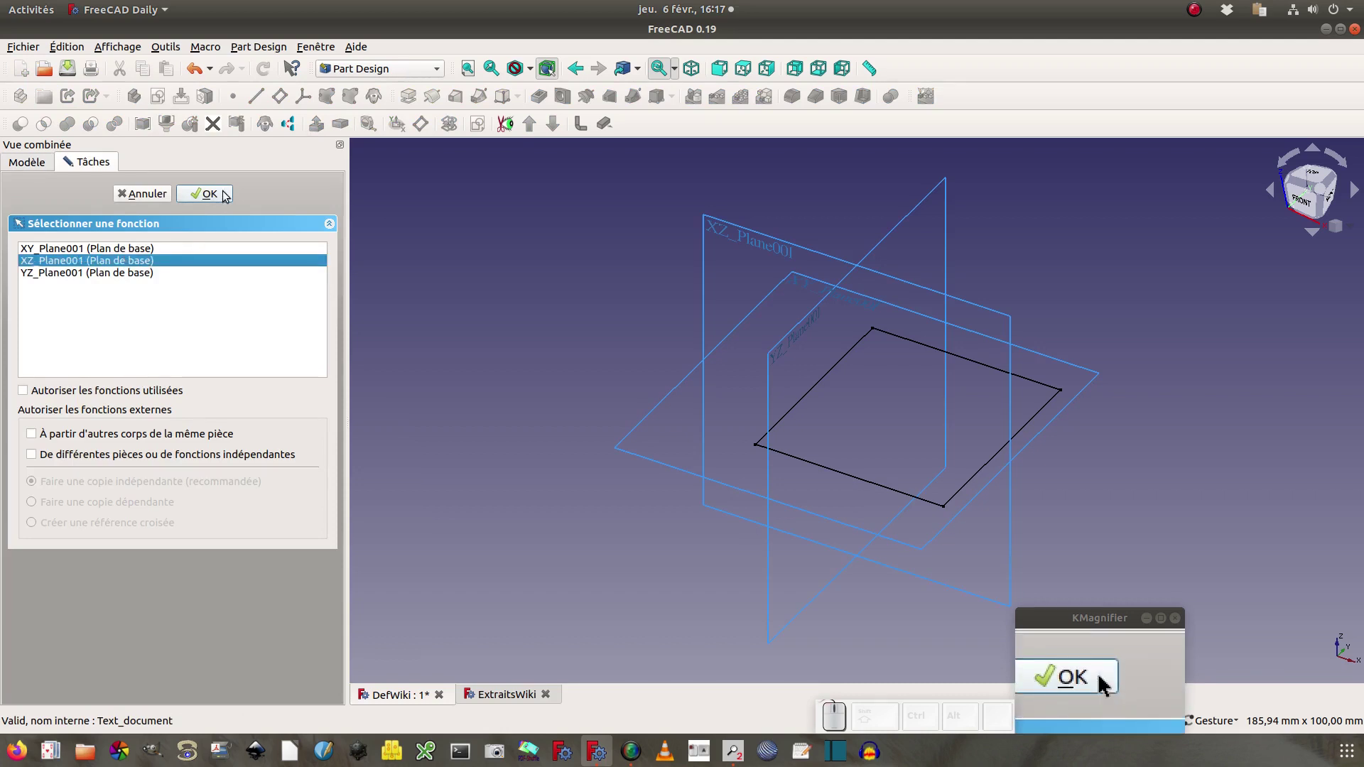
pyautogui.click(222, 193)
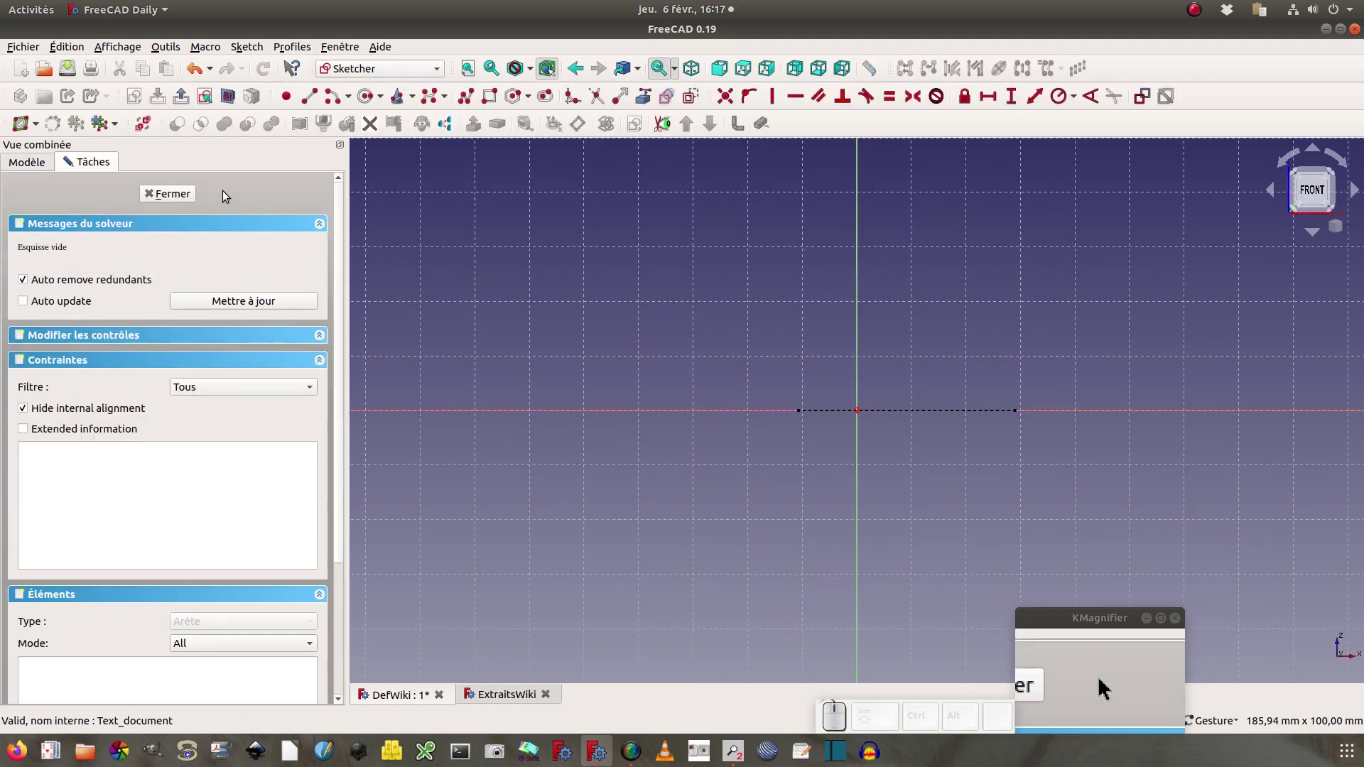
# Draw a rectangle beside the vertical axis and spanning the horizontal axis, close the sketch and pad it
pyautogui.click(489, 96)
pyautogui.click(875, 300)
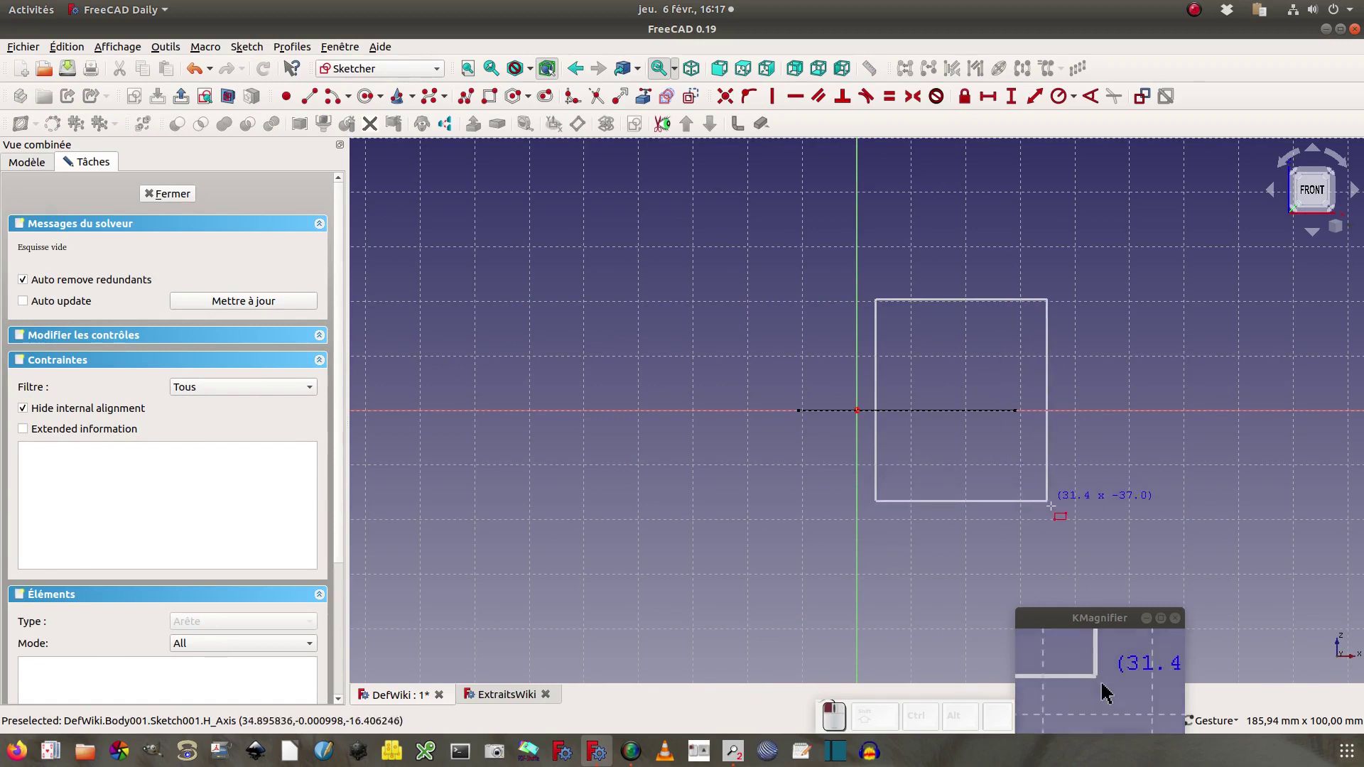
pyautogui.click(1063, 523)
pyautogui.click(163, 194)
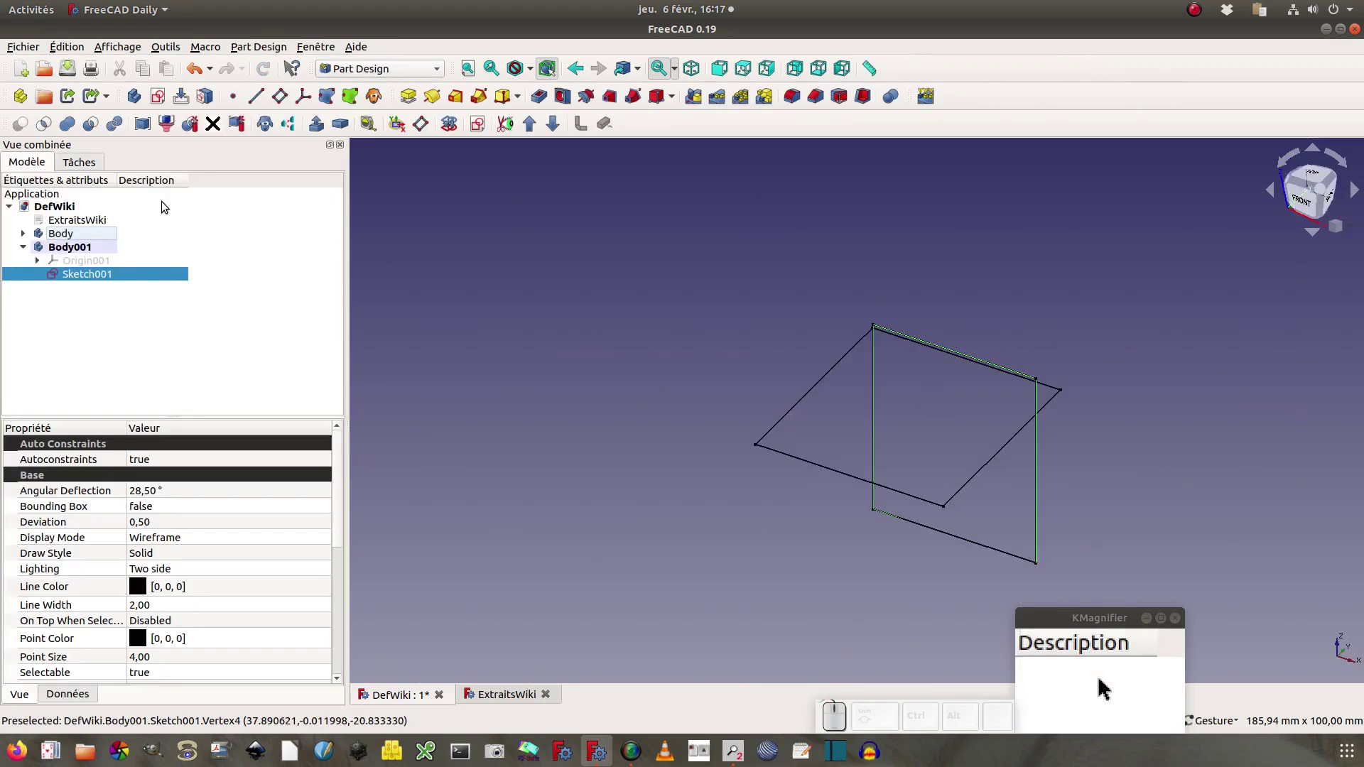
pyautogui.click(409, 96)
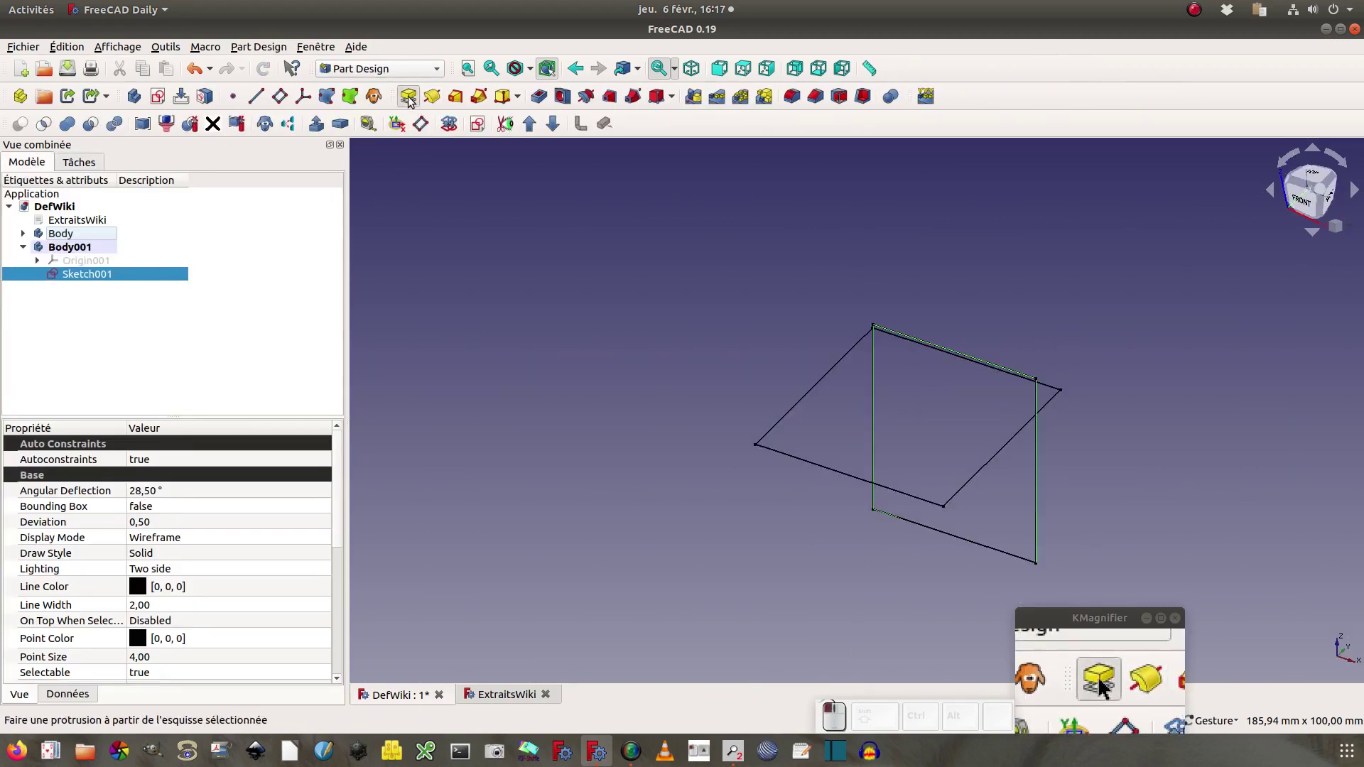
pyautogui.click(206, 194)
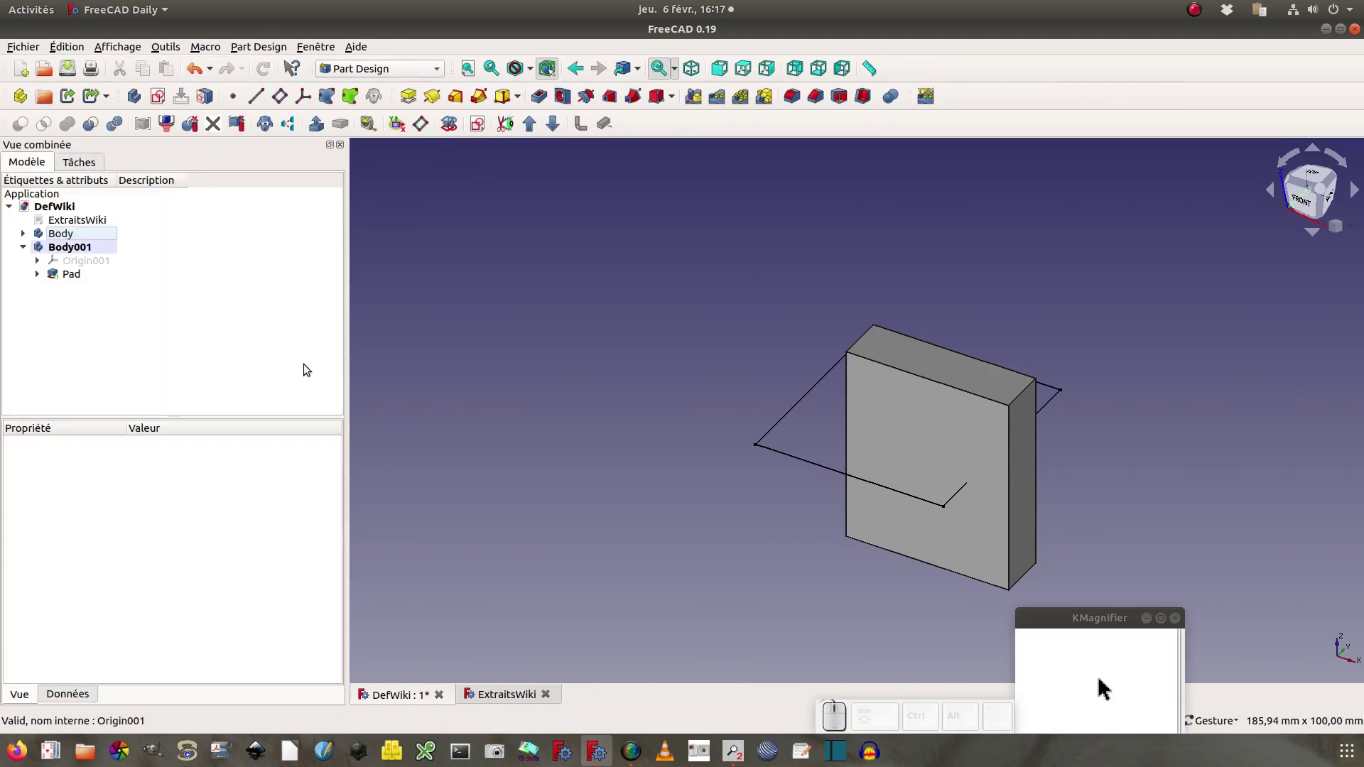
# Activate the first Body and pad its XY-plane sketch by 10 mm
pyautogui.click(23, 234)
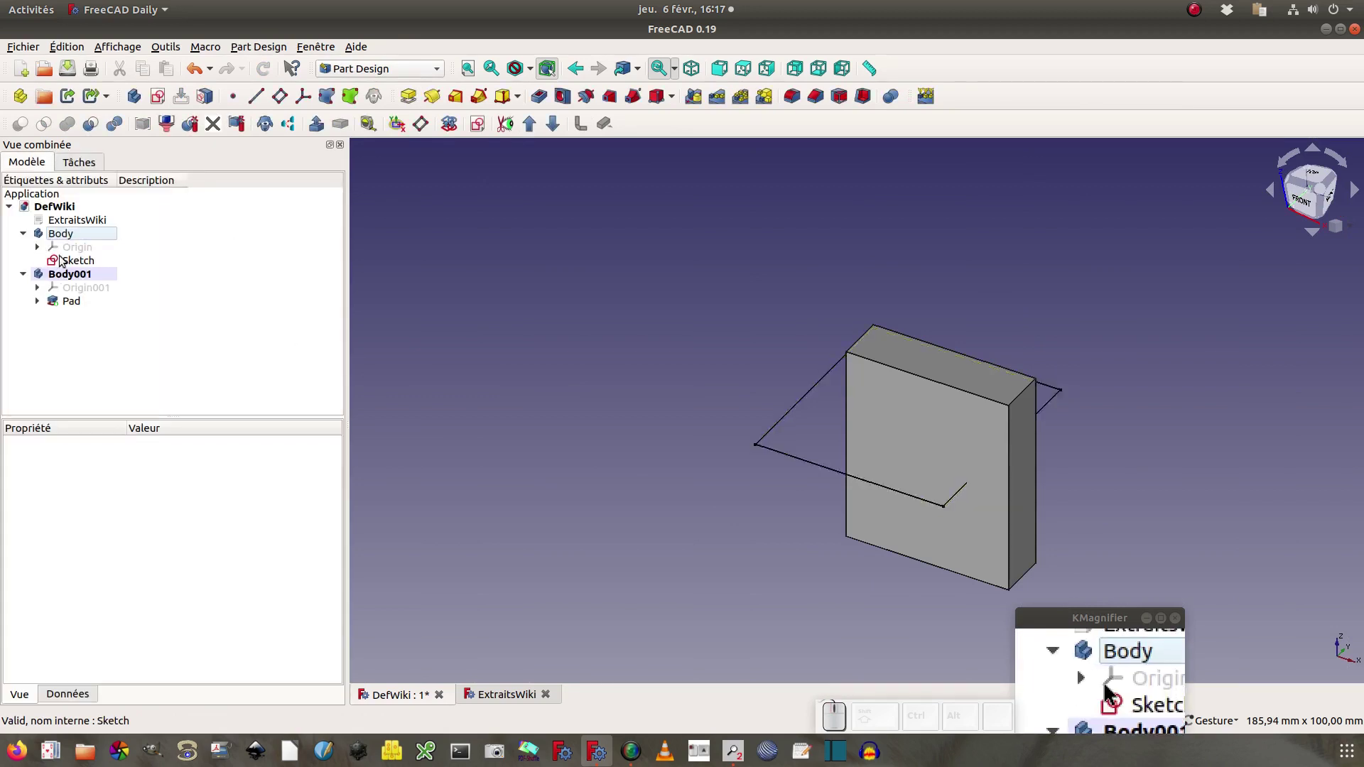
pyautogui.click(83, 262)
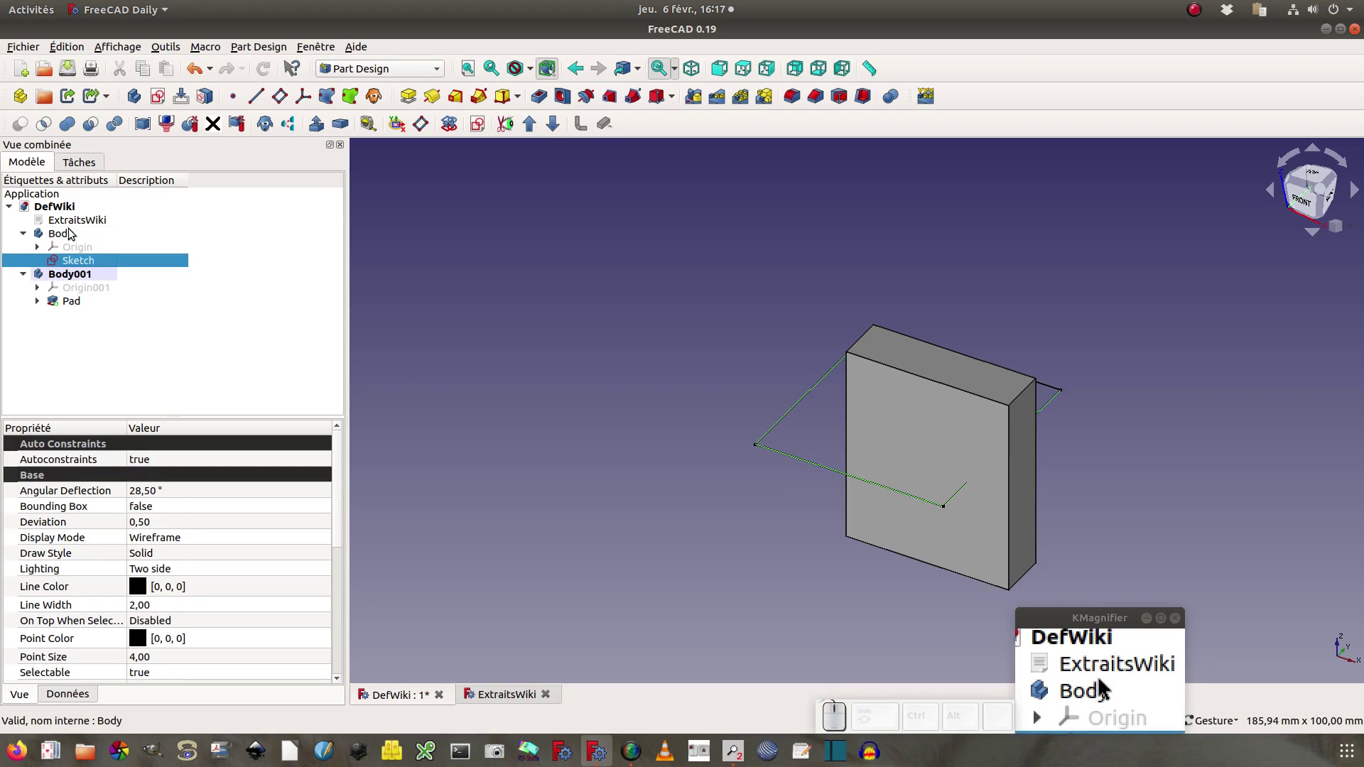
pyautogui.doubleClick(69, 233)
pyautogui.click(78, 260)
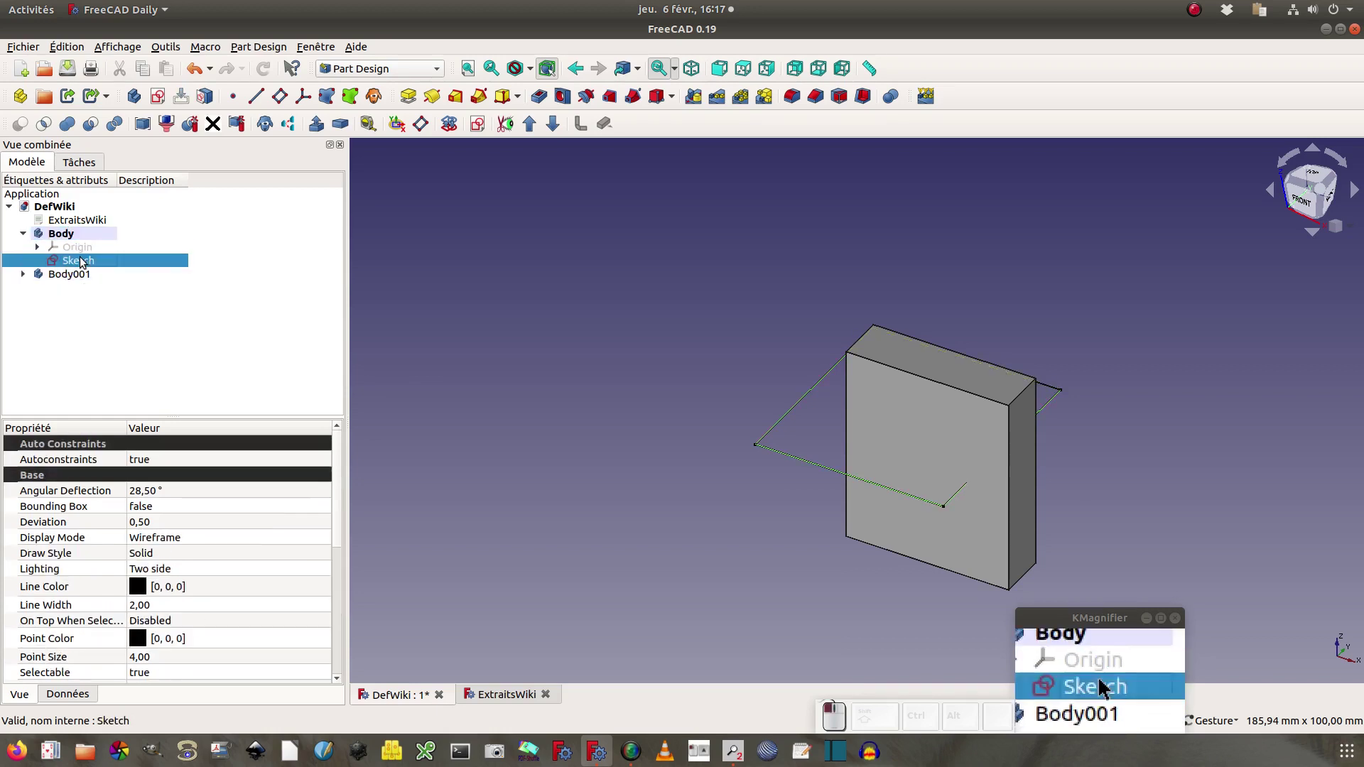
pyautogui.click(316, 124)
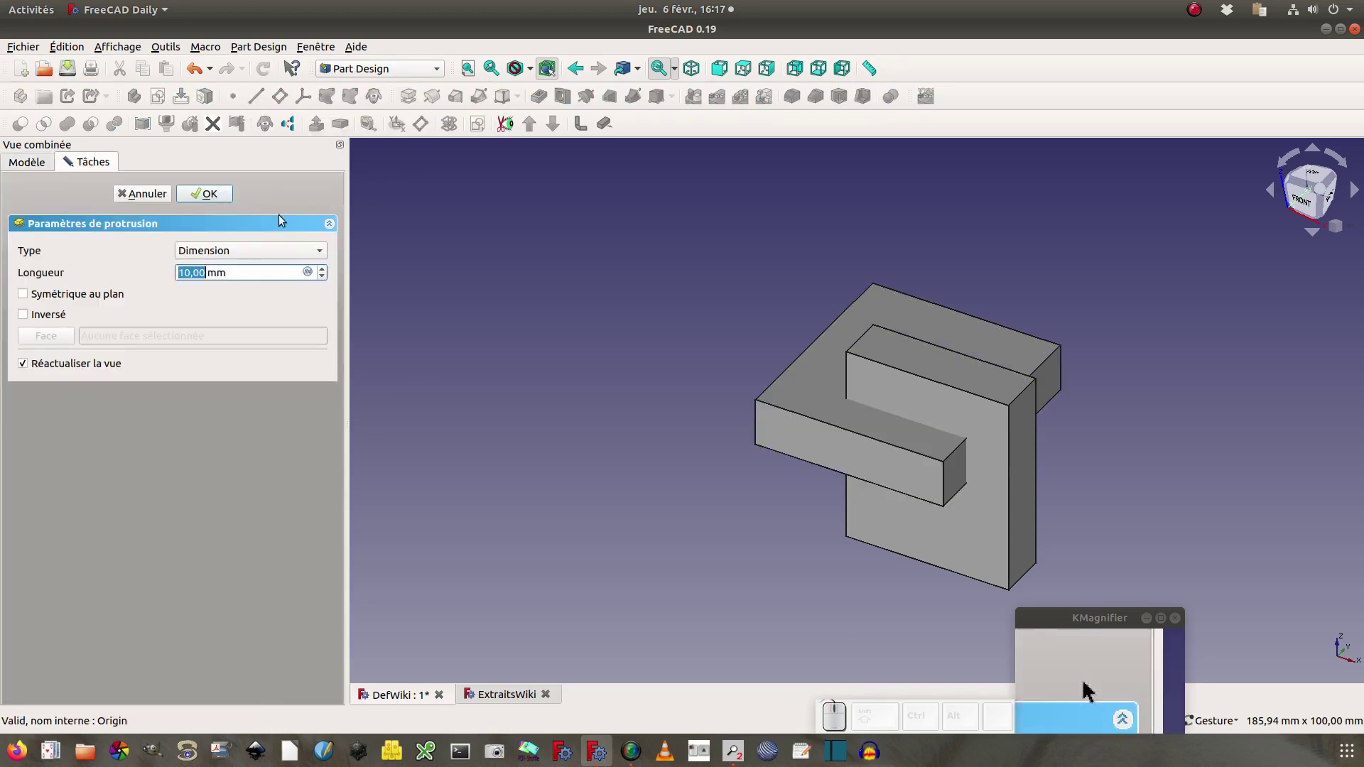
pyautogui.click(208, 193)
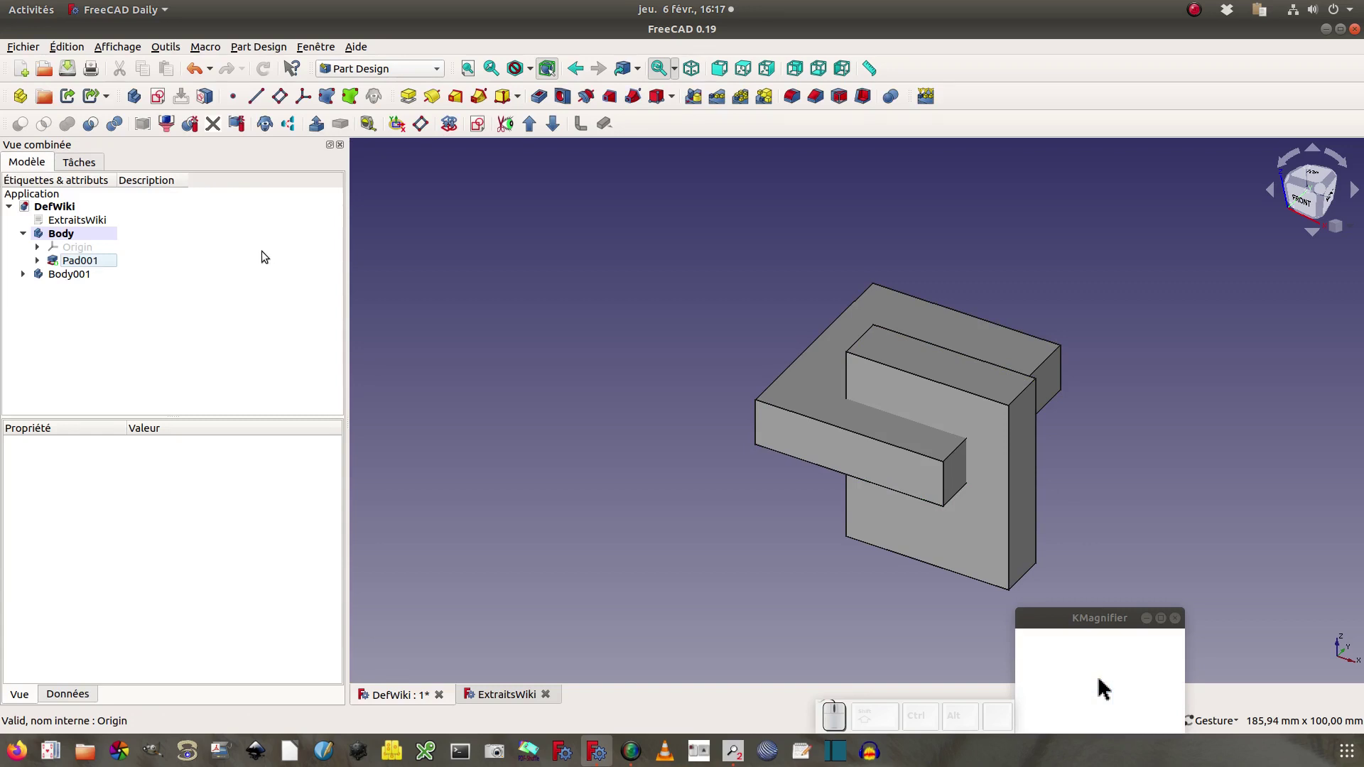
# Expand the second body and toggle the visibility of each body's pad off and on to compare the separate solids
pyautogui.click(22, 274)
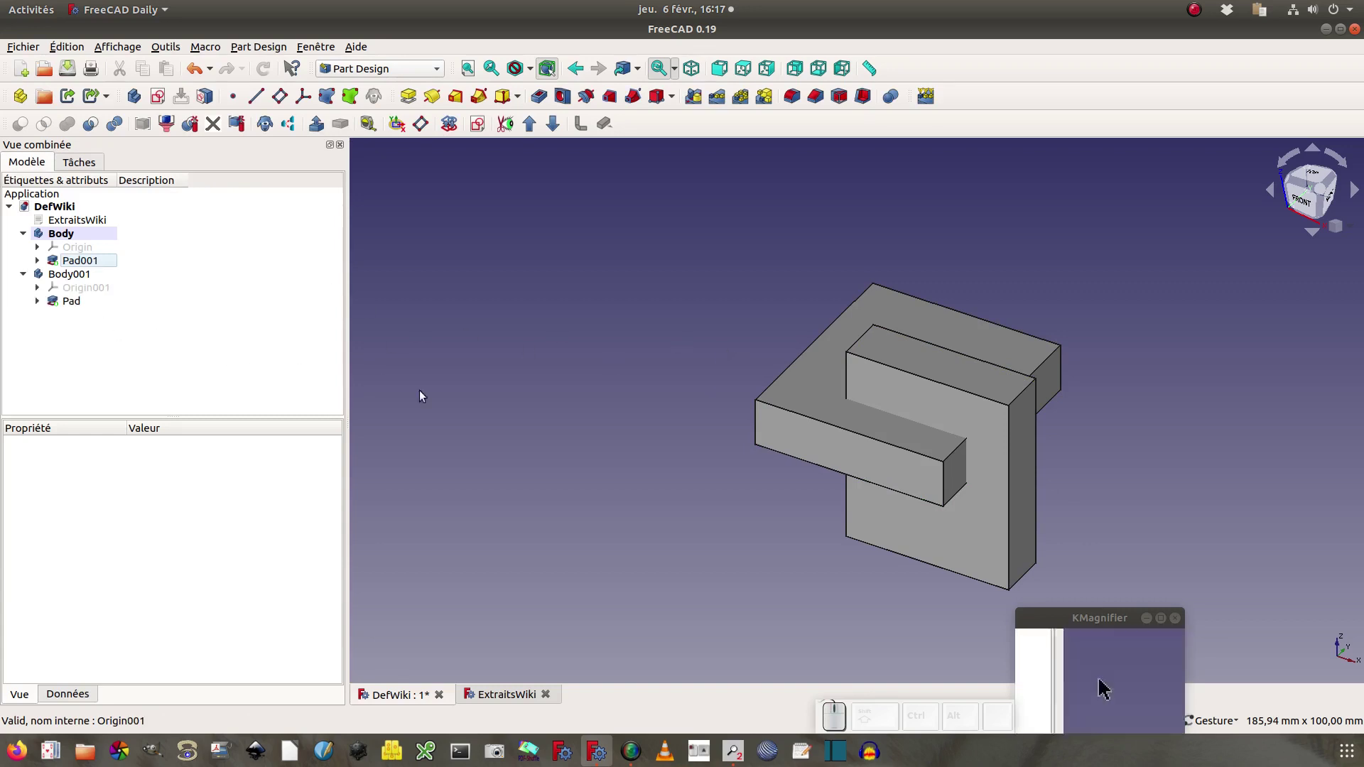
pyautogui.click(68, 302)
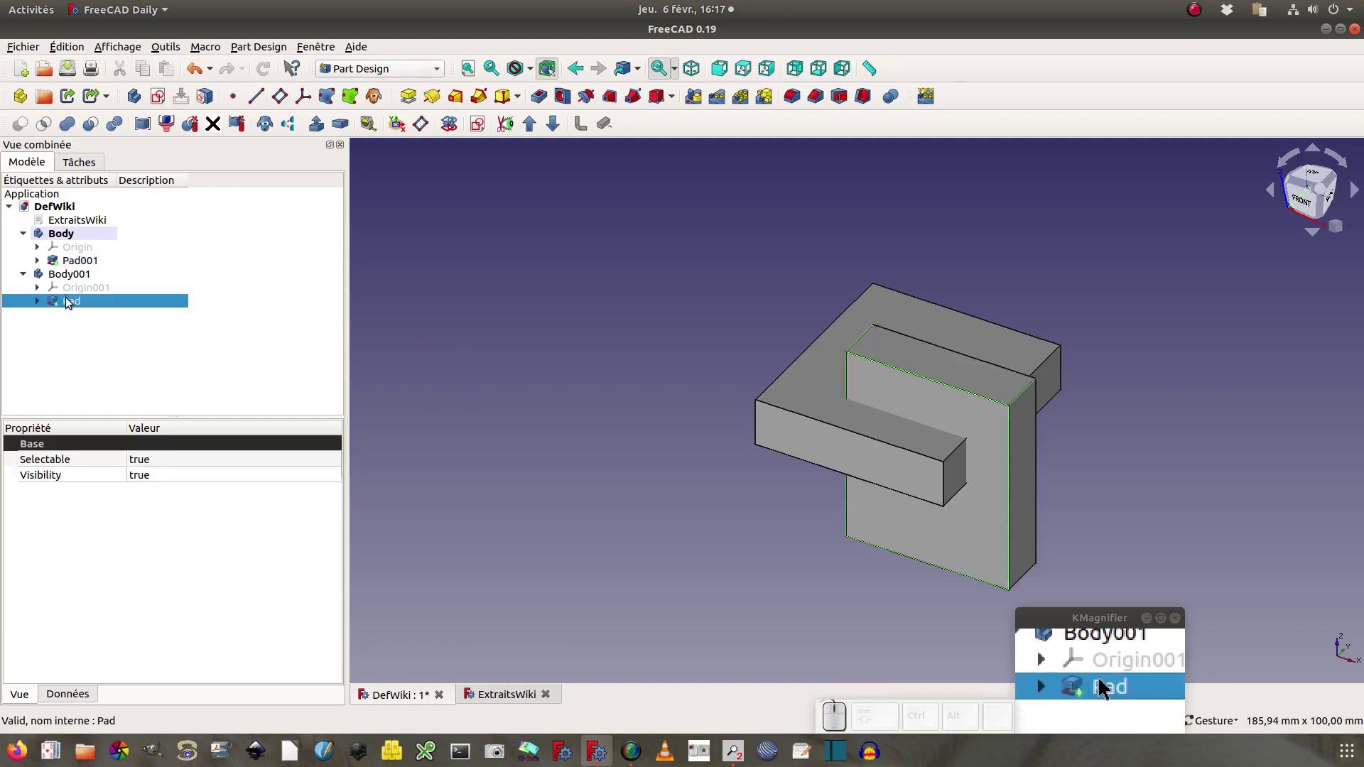
pyautogui.press('space')
pyautogui.press('space')
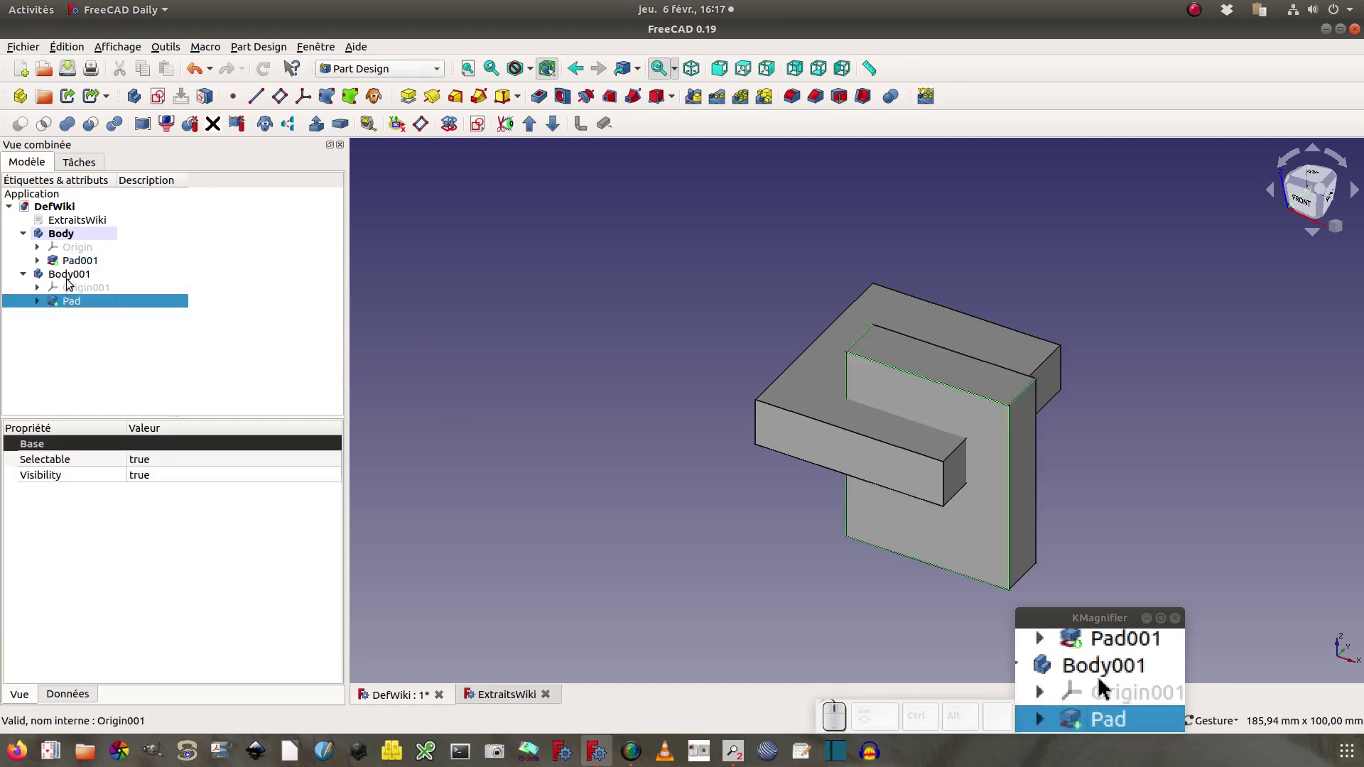
pyautogui.click(68, 264)
pyautogui.press('space')
pyautogui.press('space')
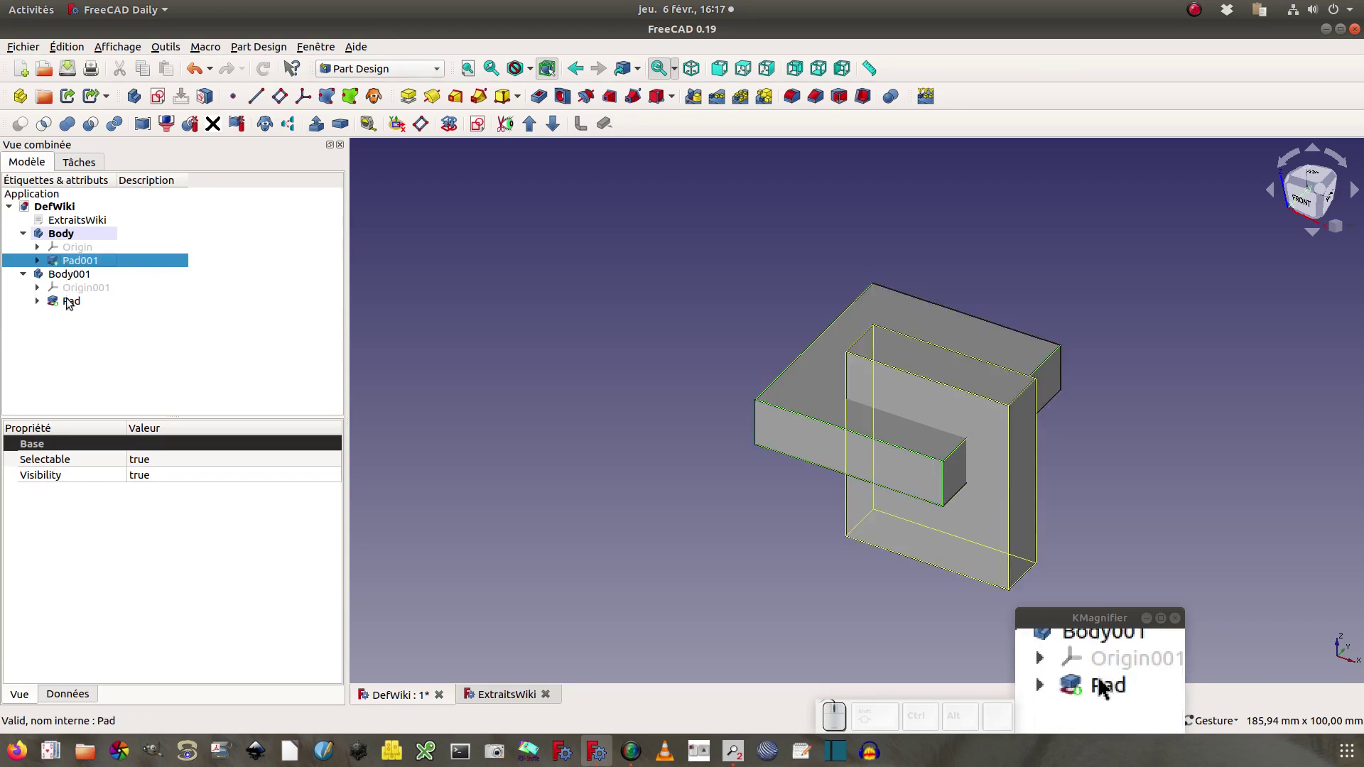
# Switch to the Part workbench and create the Boolean intersection of the two bodies' pads
pyautogui.keyDown('ctrl'); pyautogui.click(69, 301); pyautogui.keyUp('ctrl')
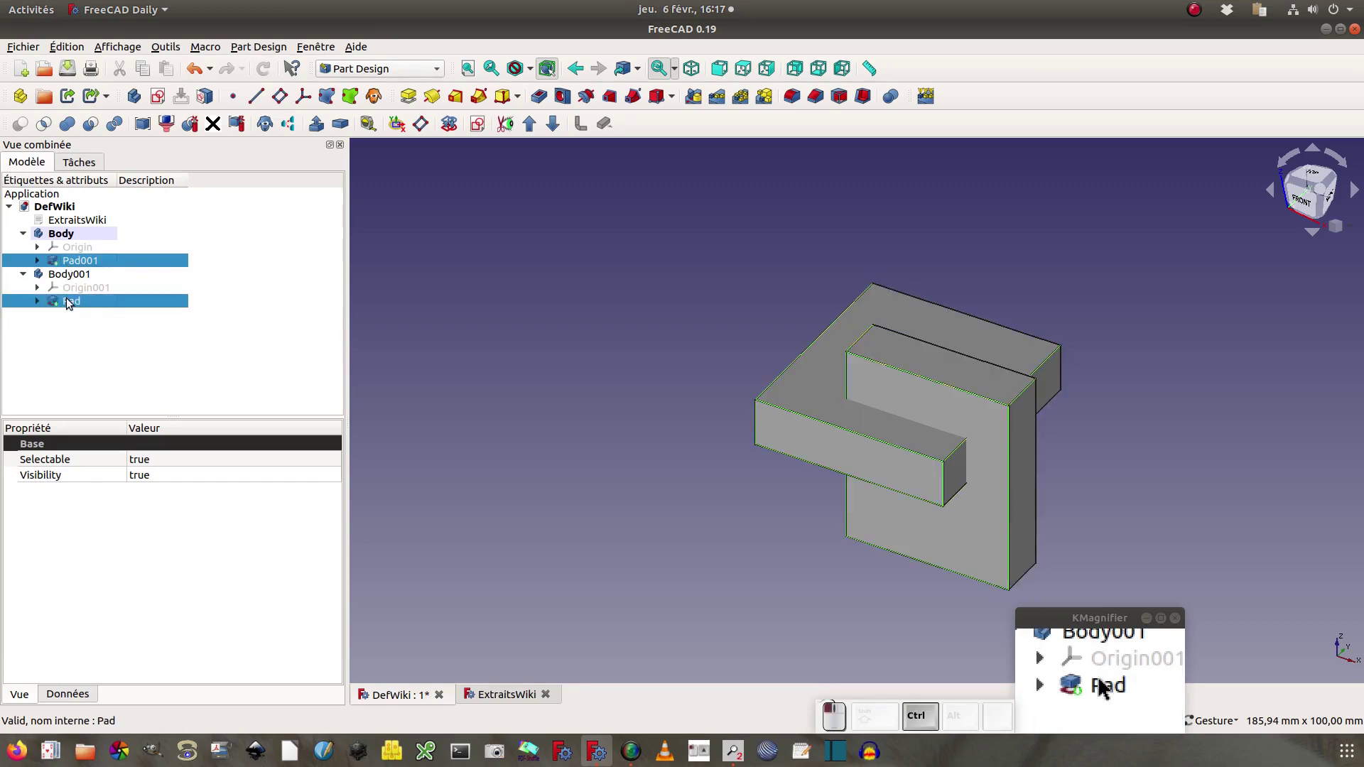
pyautogui.click(384, 68)
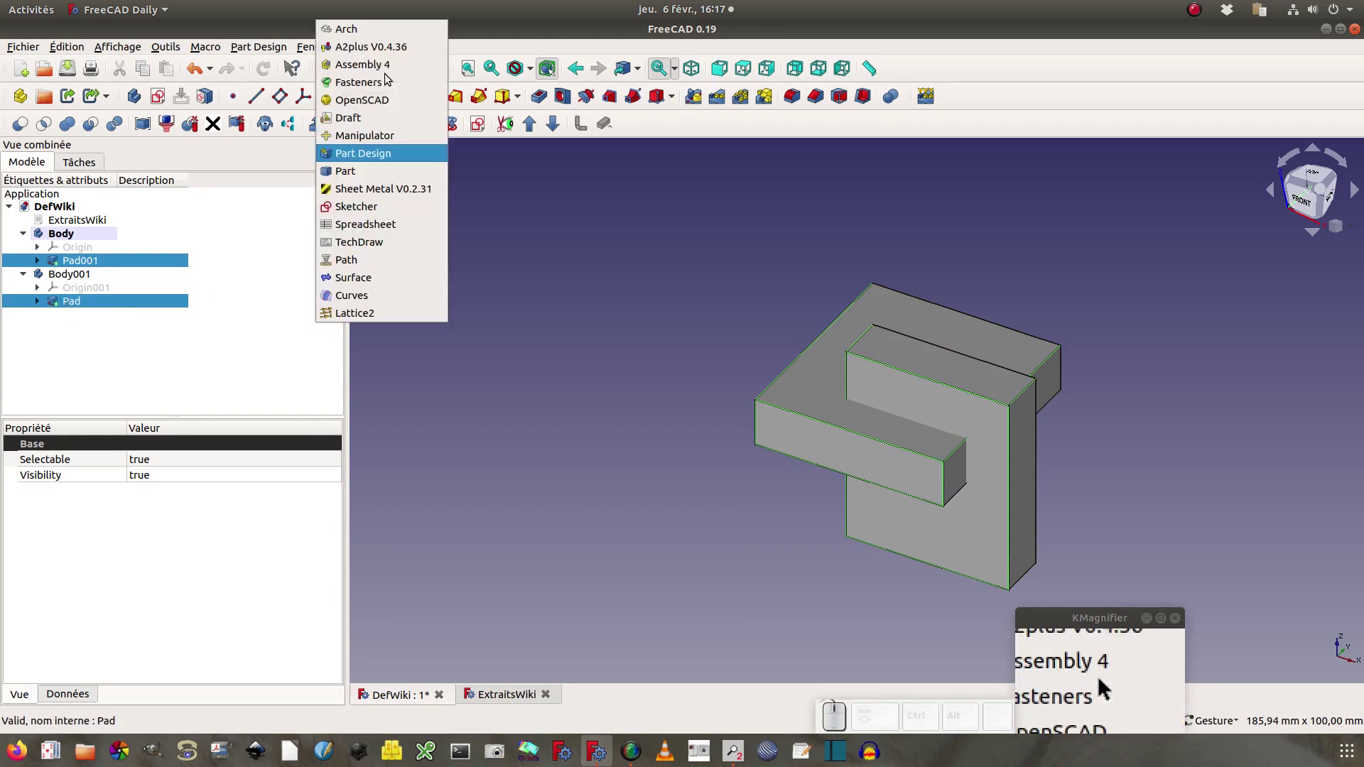
pyautogui.click(345, 171)
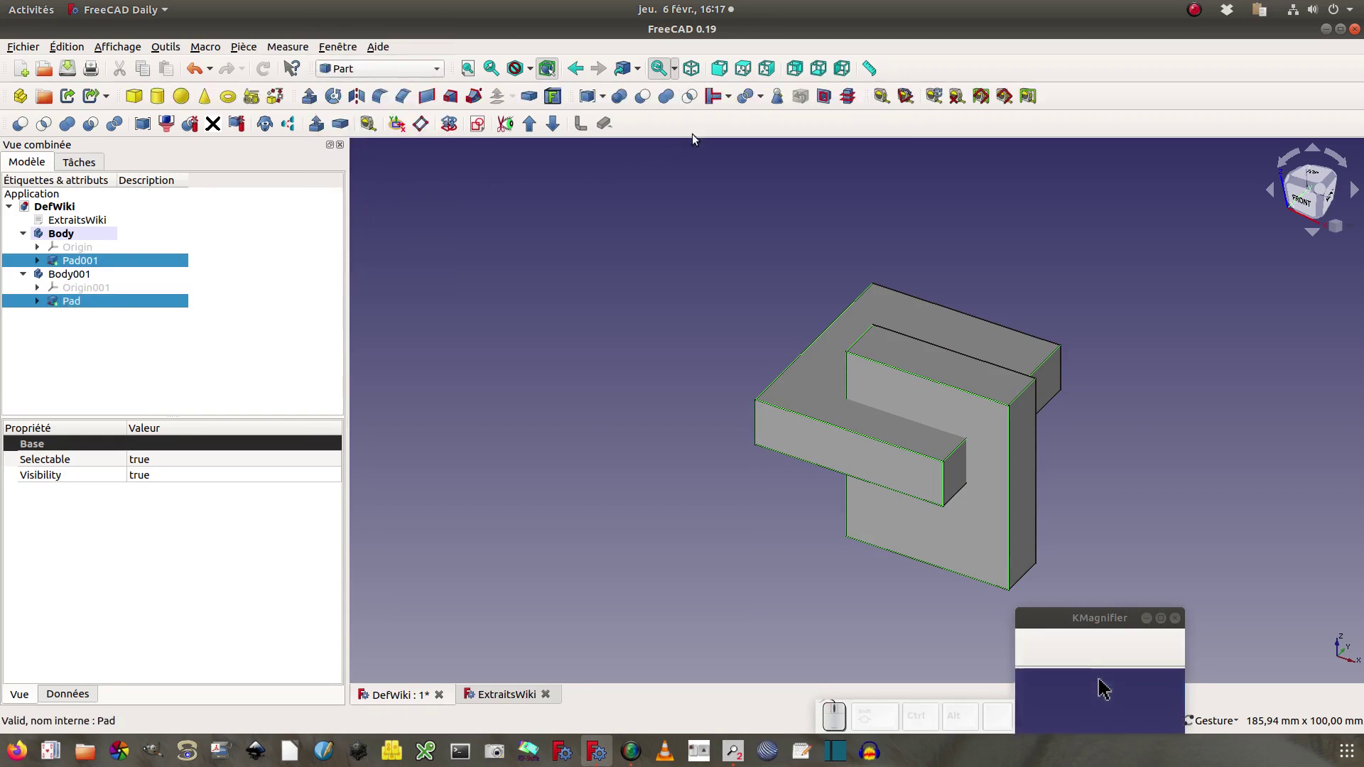
pyautogui.click(688, 96)
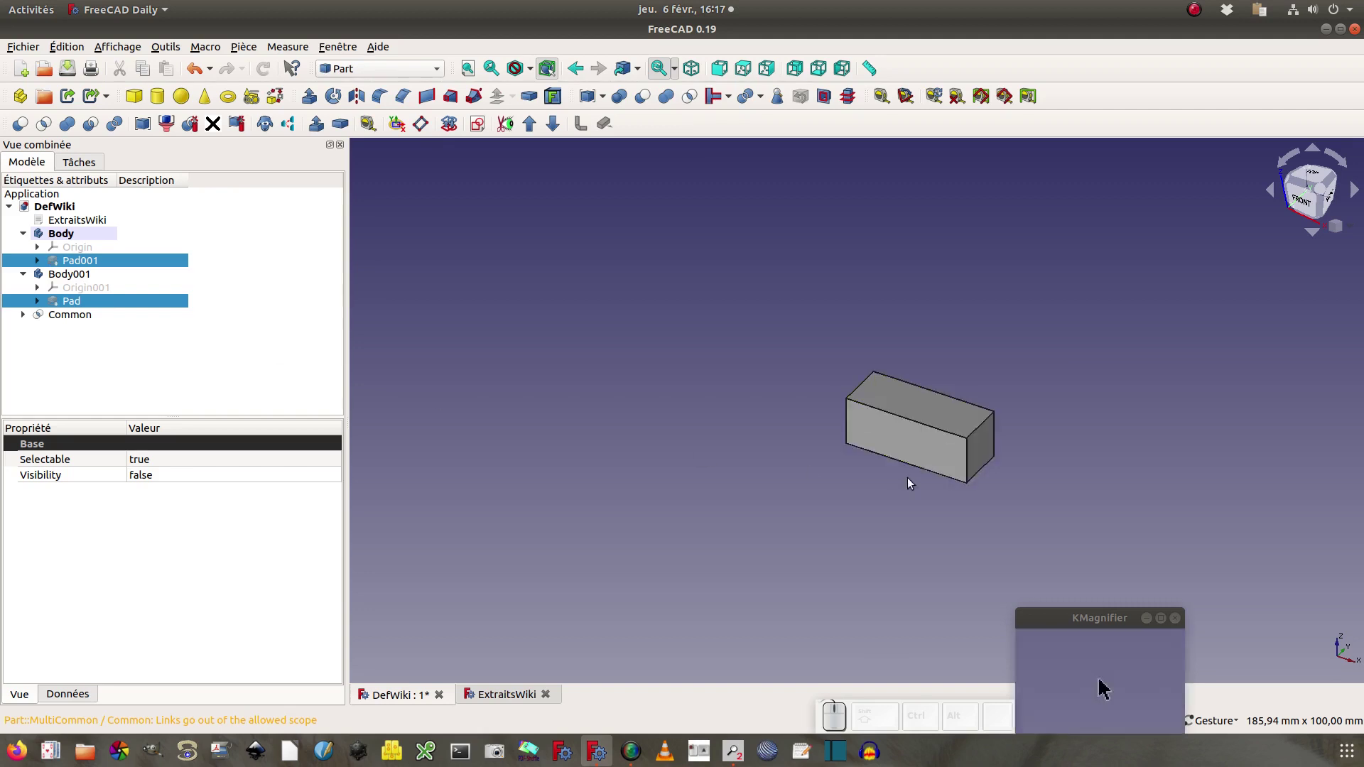
# Expand the Common object and both bodies' pads to compare where the pads and their sketches sit in the tree
pyautogui.click(24, 316)
pyautogui.click(37, 327)
pyautogui.click(37, 355)
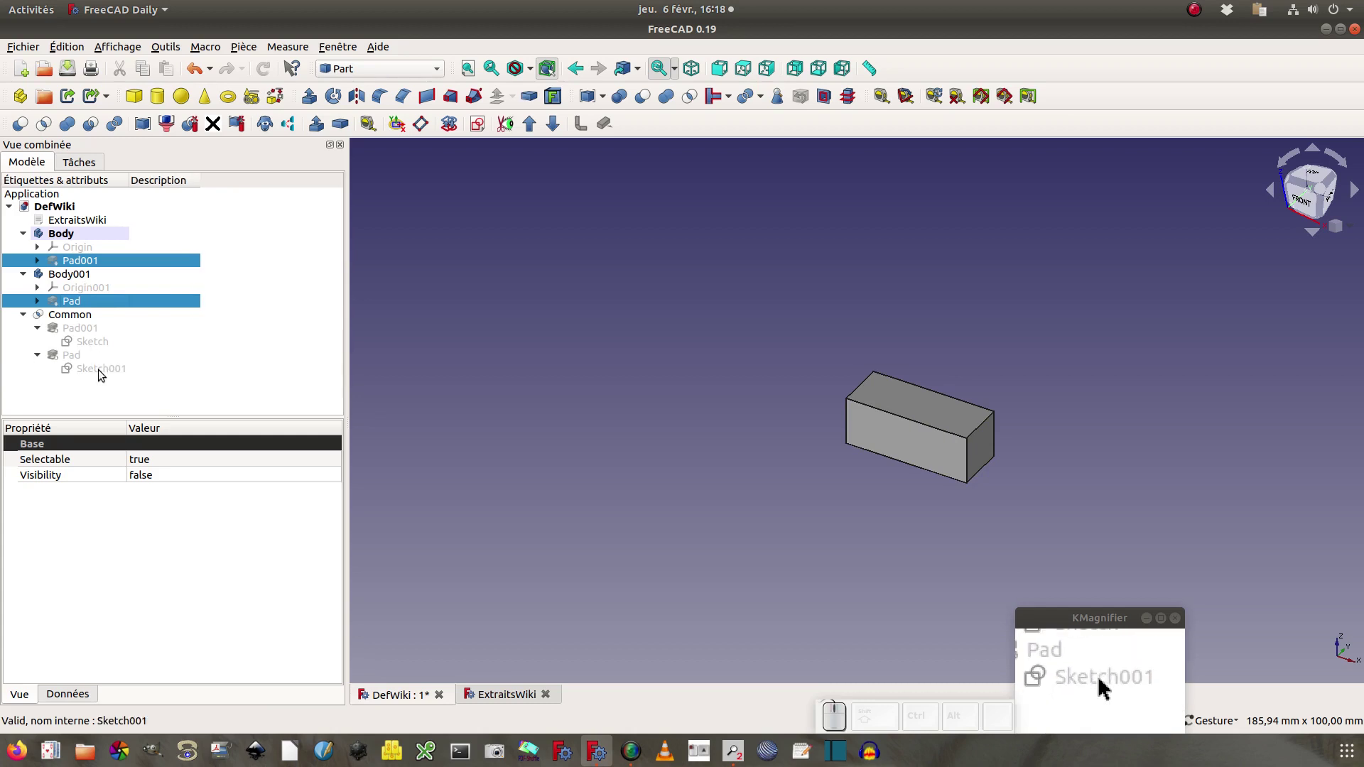
pyautogui.click(37, 301)
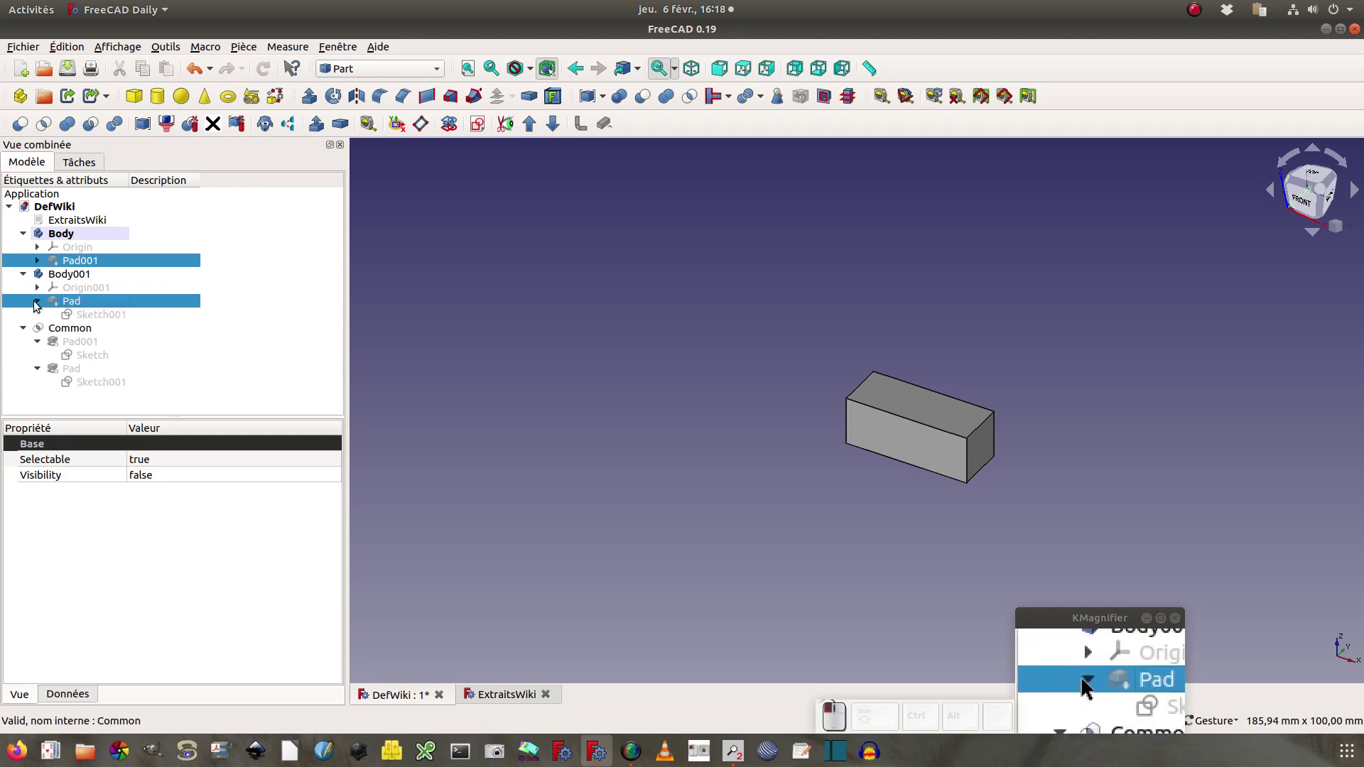
pyautogui.click(33, 260)
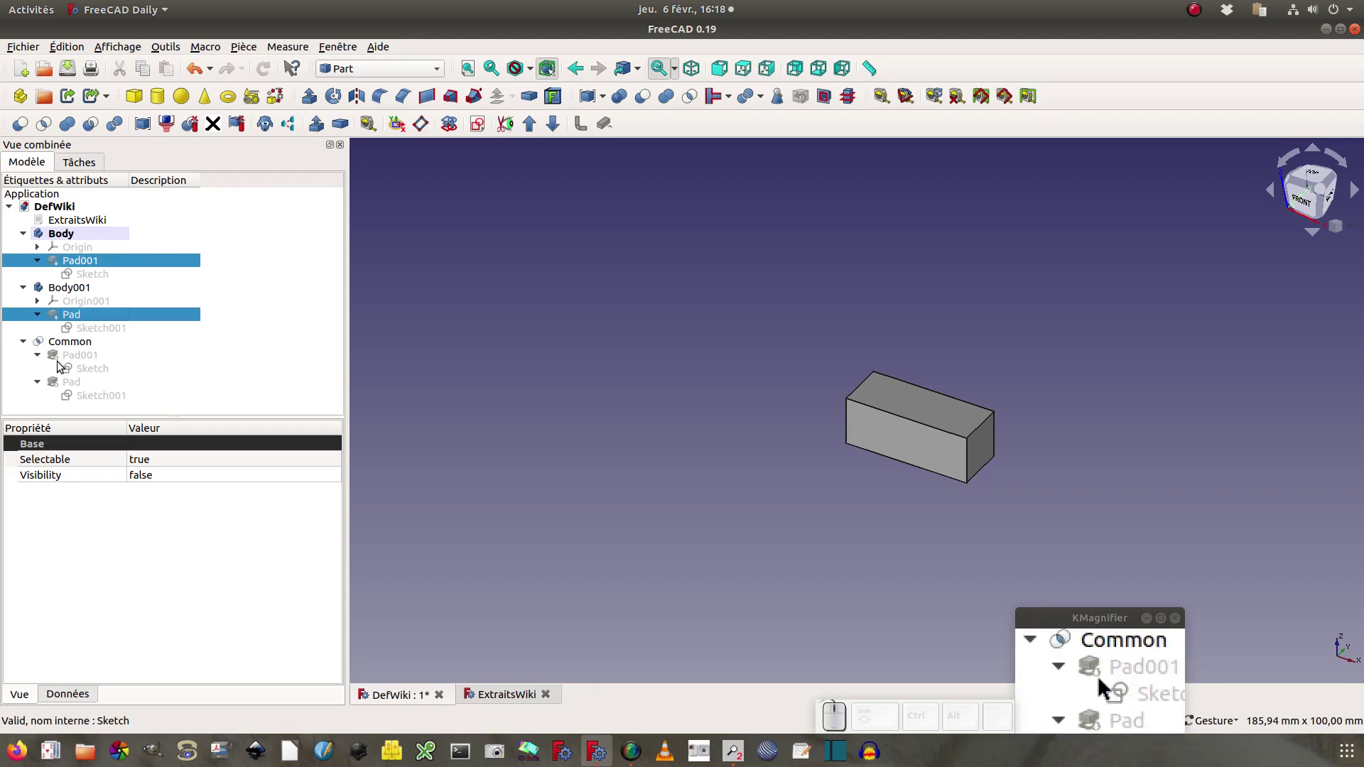
# Create a new empty document and start a sketch on the XY plane without any Body
pyautogui.click(21, 70)
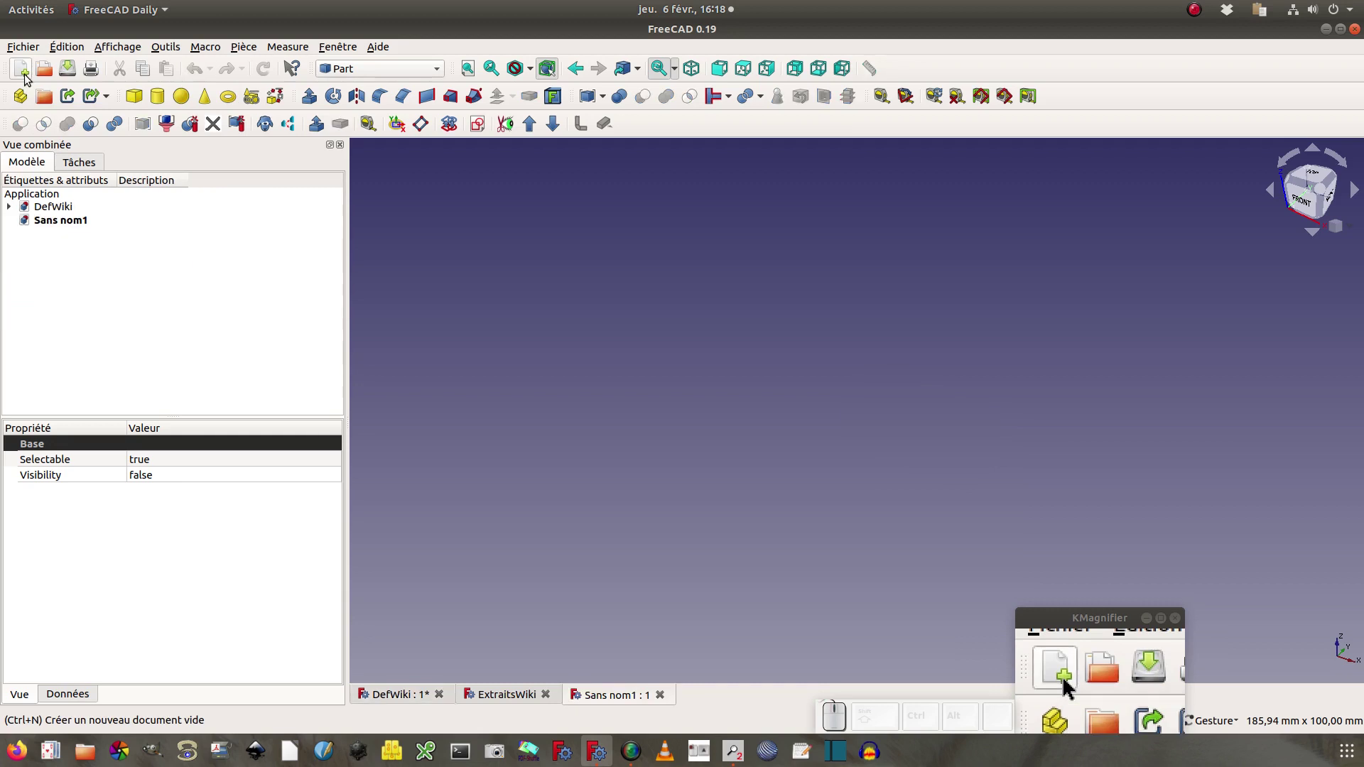
pyautogui.click(483, 125)
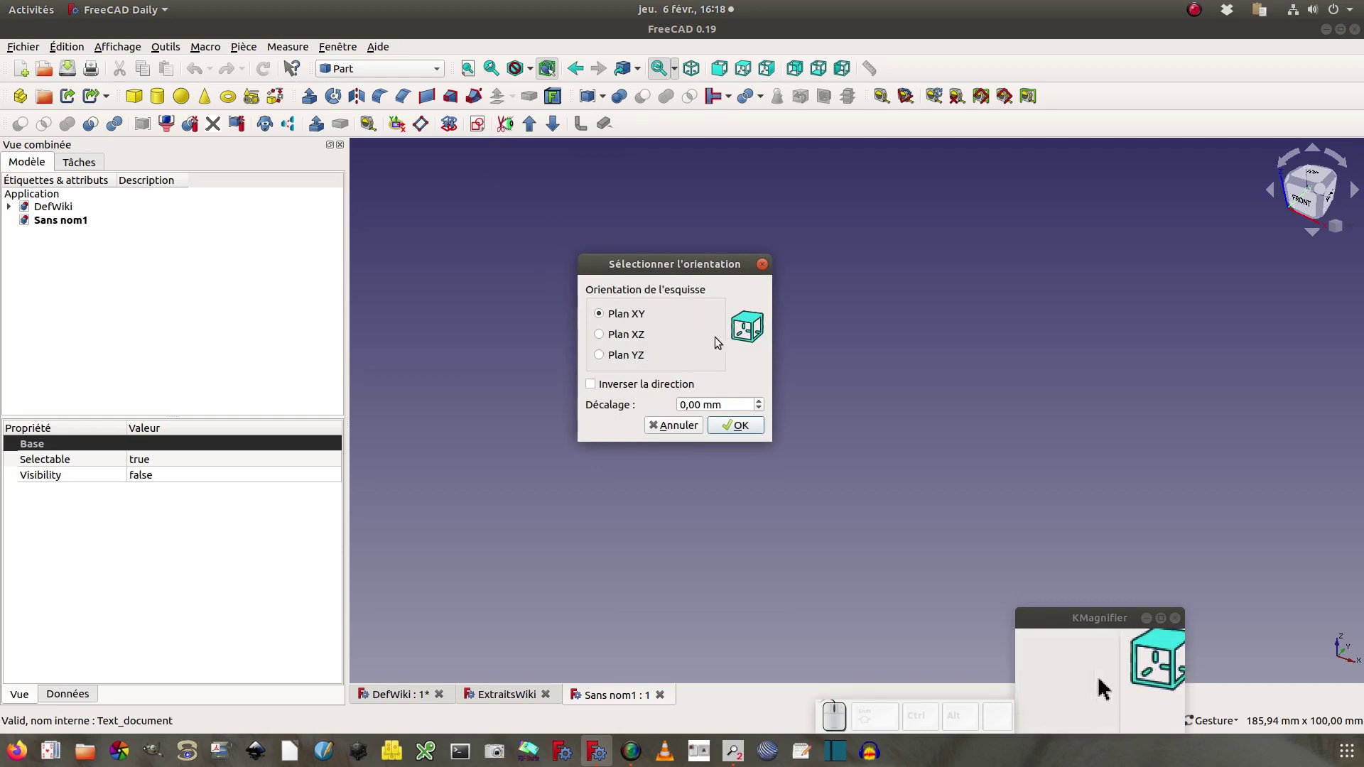
pyautogui.click(740, 426)
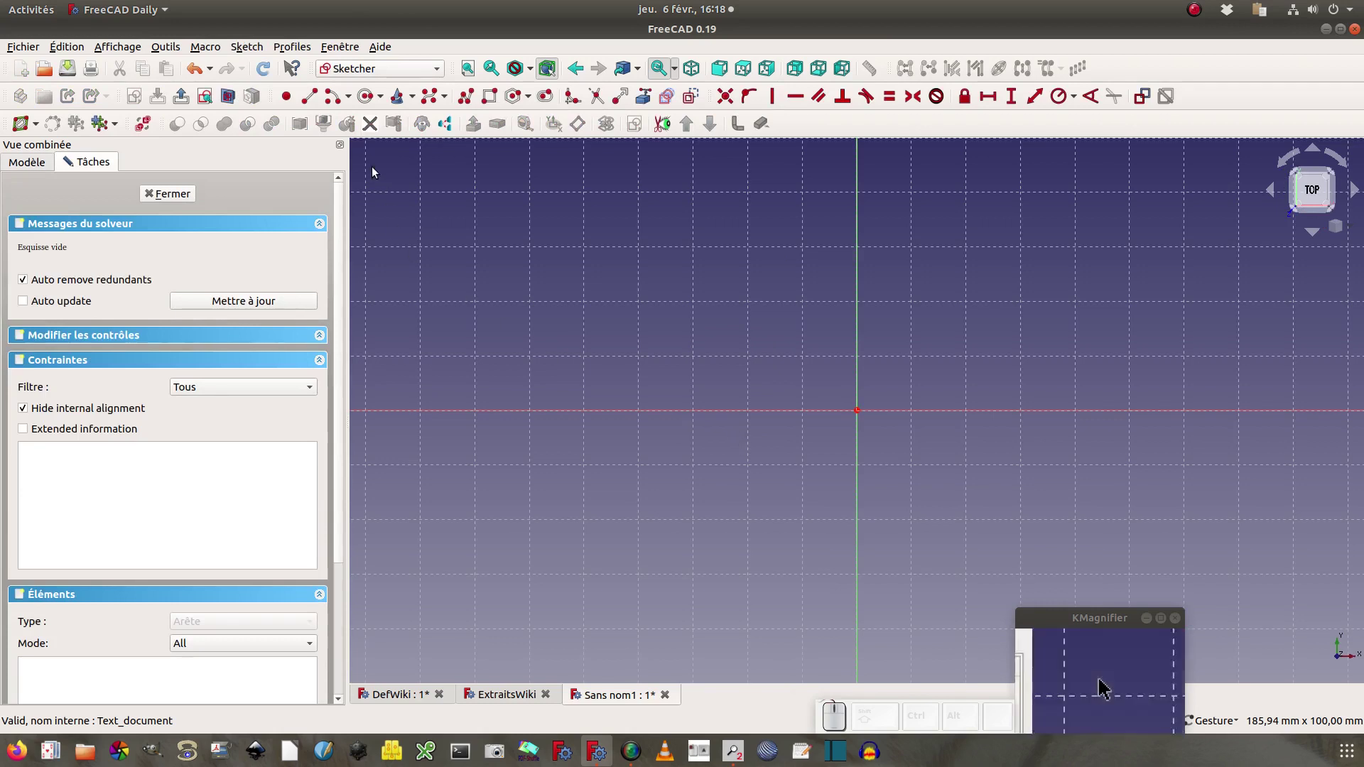
# Draw a rectangle enclosing the origin and close the sketch
pyautogui.click(489, 96)
pyautogui.click(798, 283)
pyautogui.click(966, 506)
pyautogui.click(171, 193)
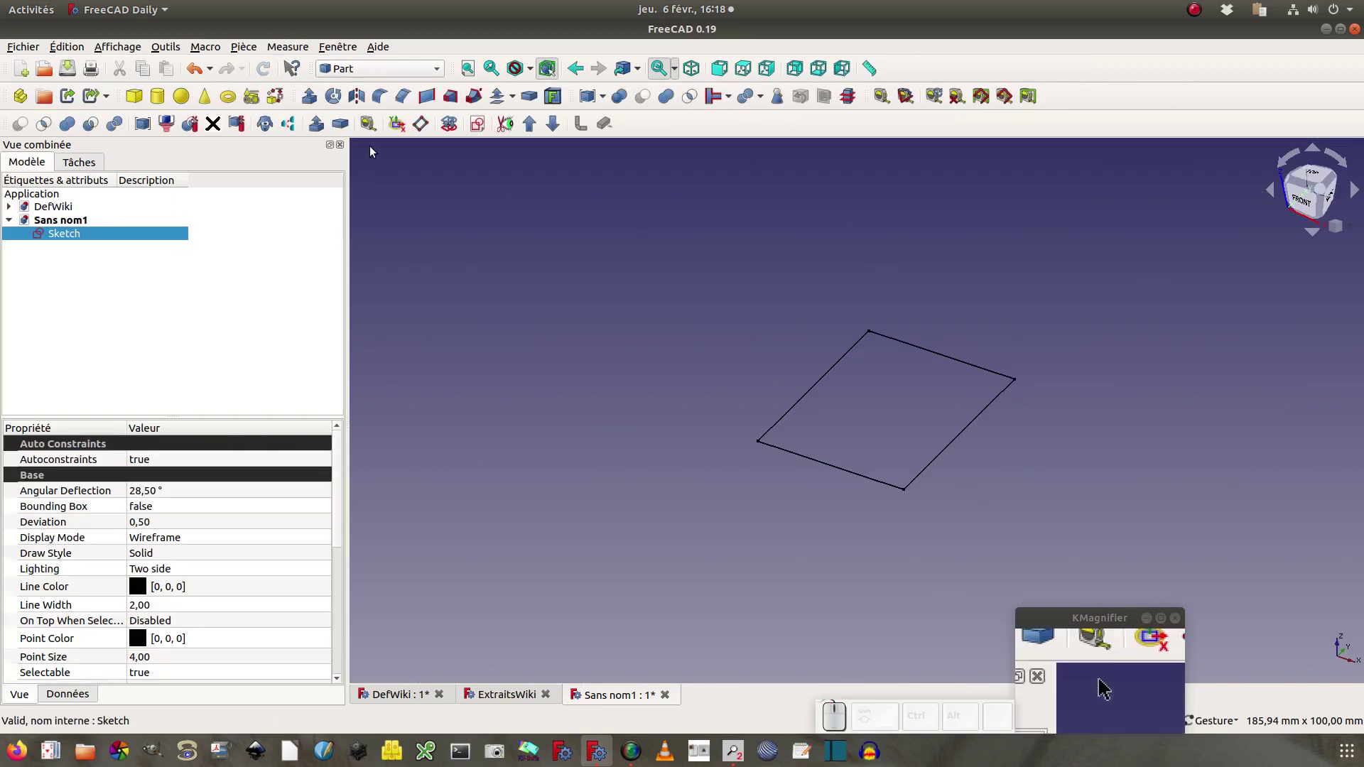
# Start a second, unattached sketch on the XZ plane of the new document
pyautogui.click(477, 123)
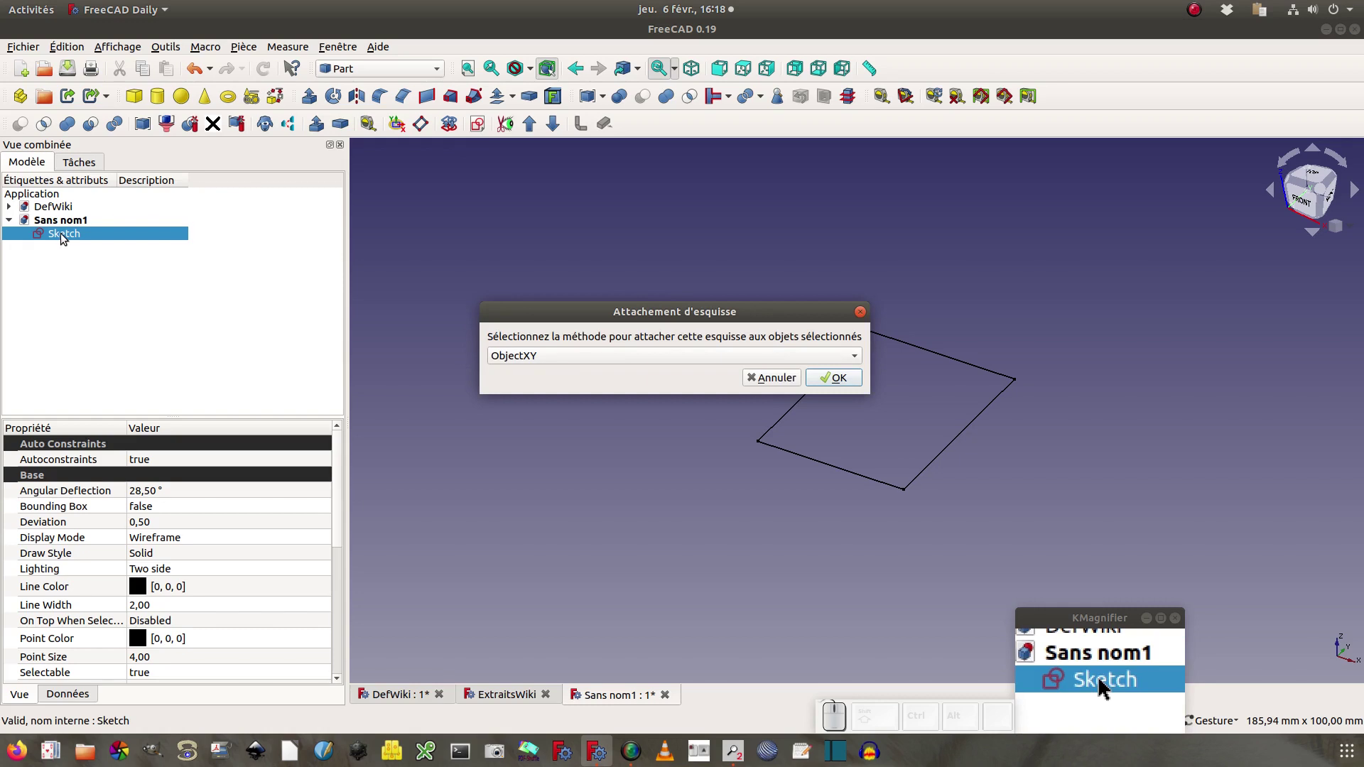
pyautogui.click(771, 377)
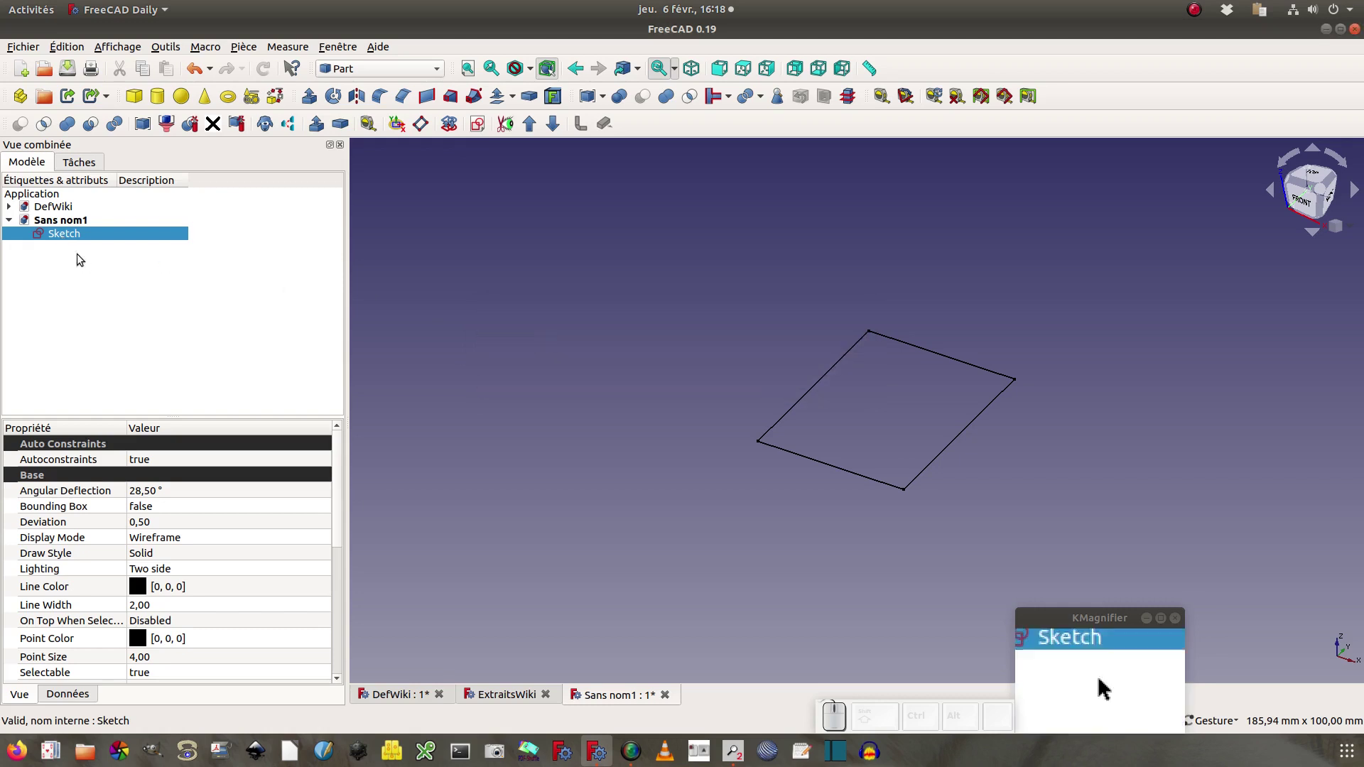
pyautogui.click(81, 221)
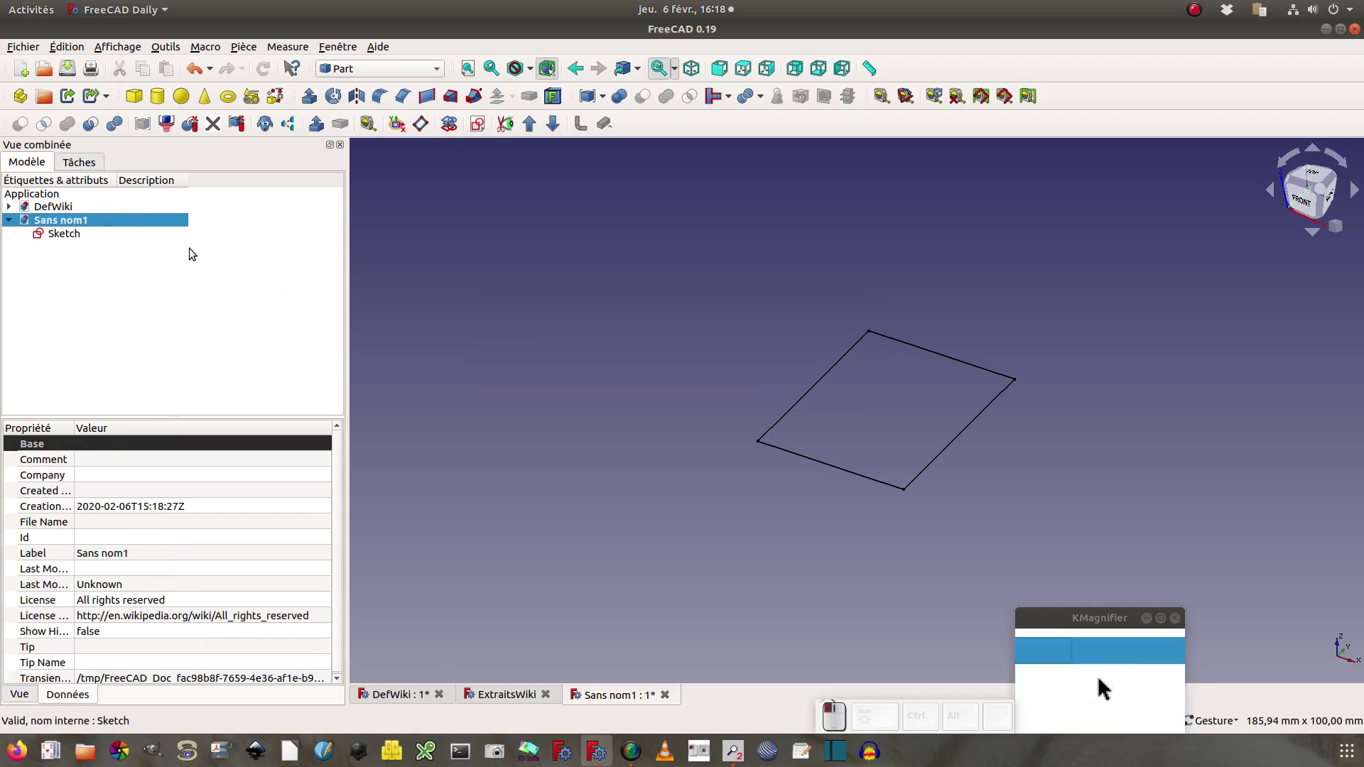
pyautogui.click(476, 123)
pyautogui.click(625, 335)
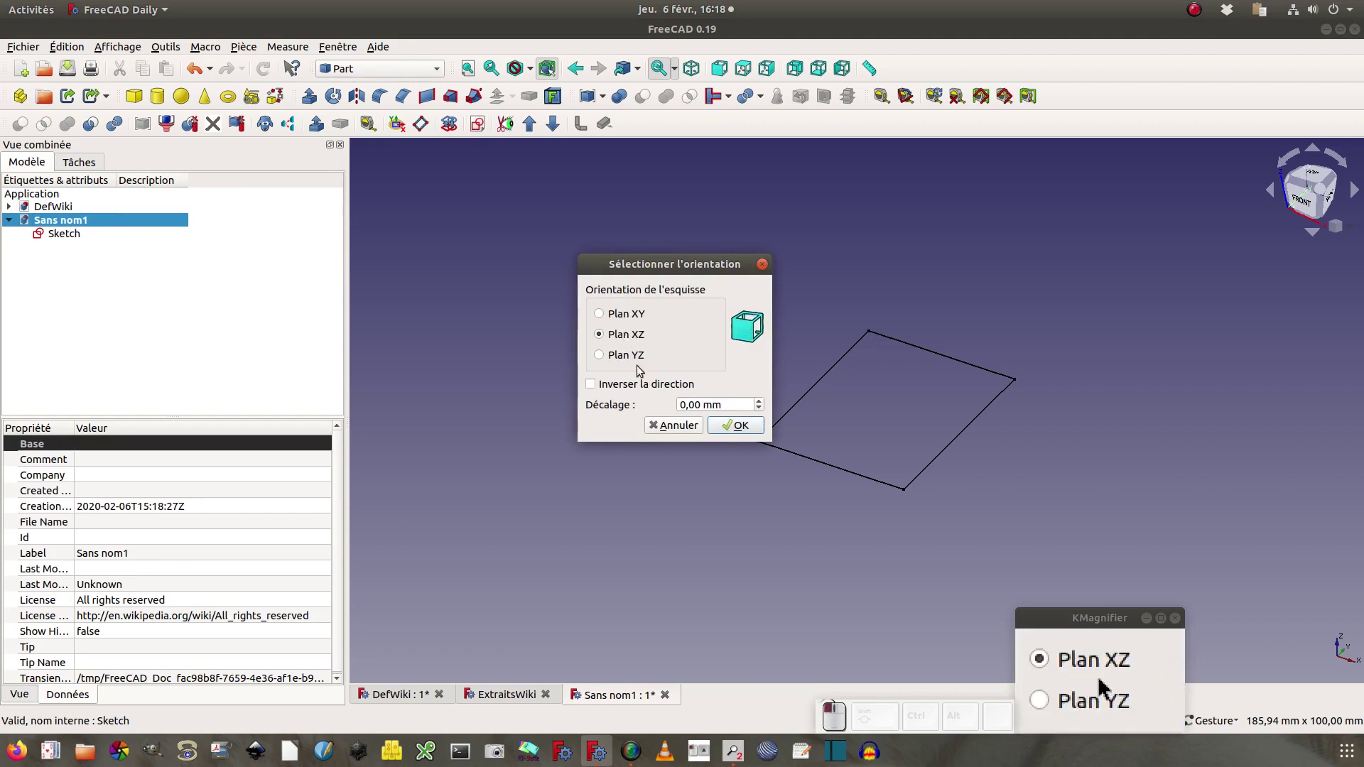
pyautogui.click(733, 426)
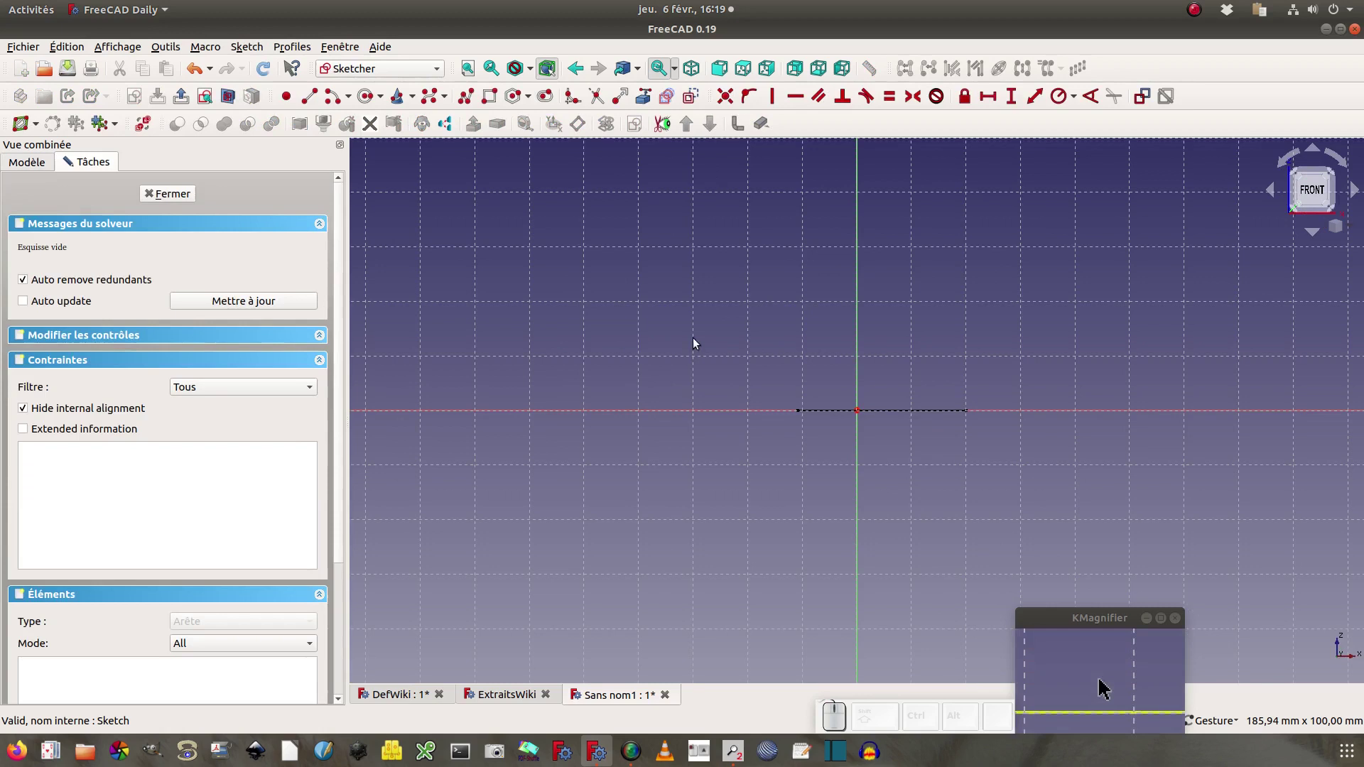
# Draw a rectangle with one side on the vertical axis and spanning the horizontal axis, and close the sketch
pyautogui.click(489, 96)
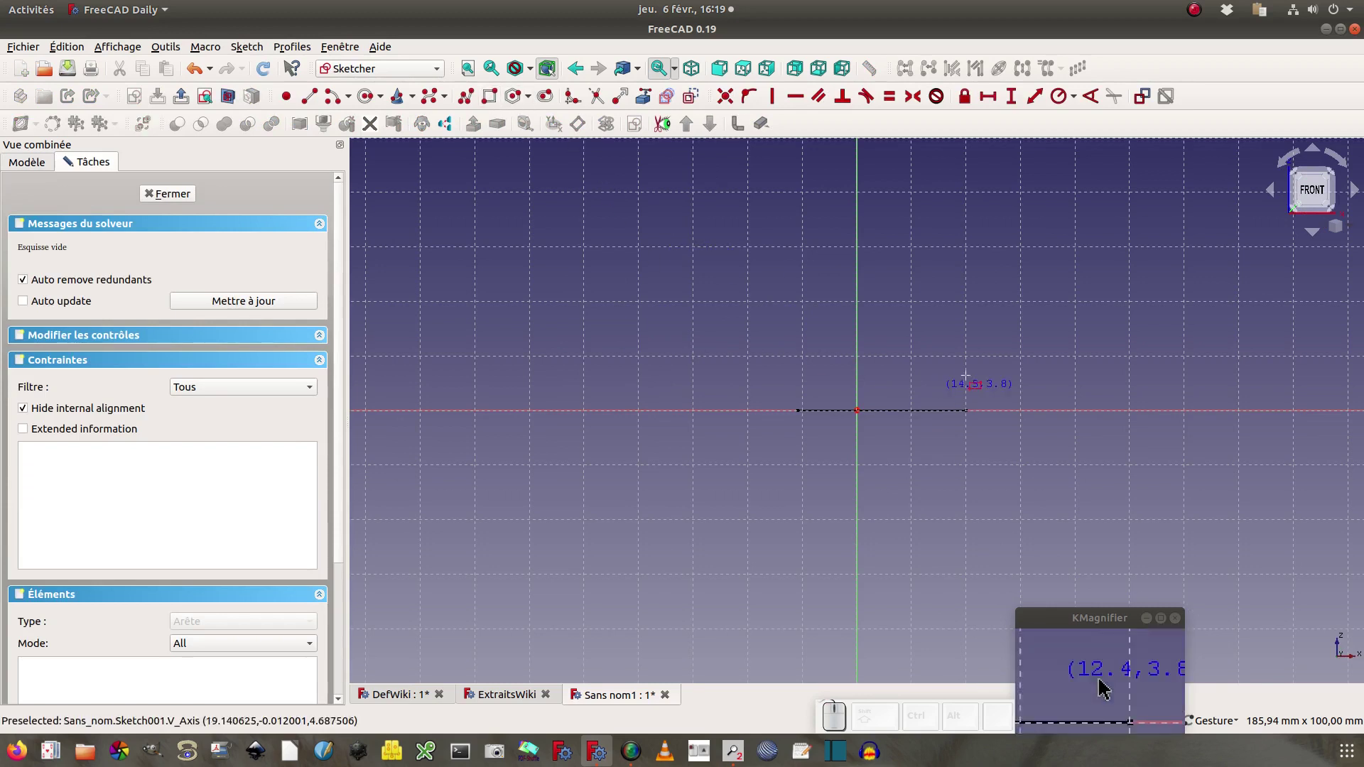
pyautogui.click(858, 272)
pyautogui.click(1021, 475)
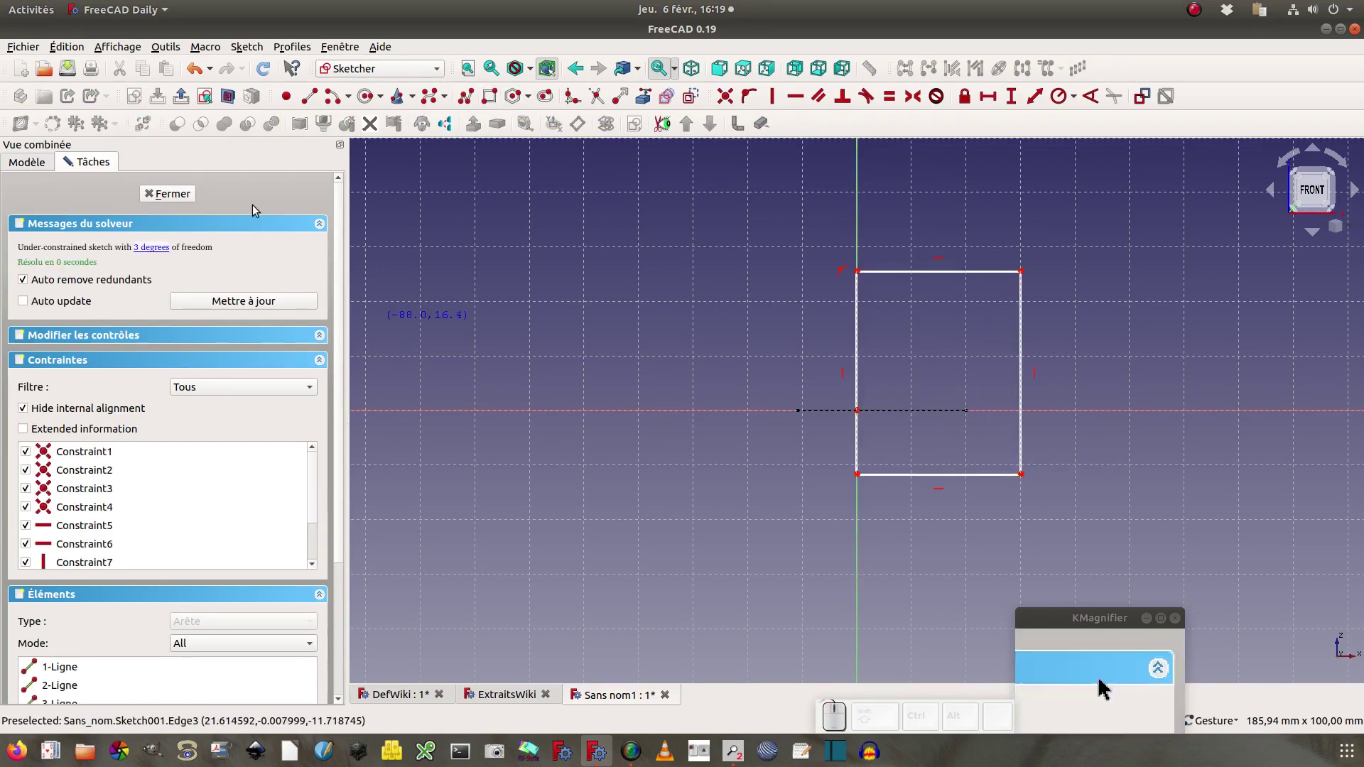
pyautogui.click(186, 193)
# Extrude the XY-plane sketch and the XZ-plane sketch as separate solids, each 10 mm along its normal
pyautogui.click(67, 235)
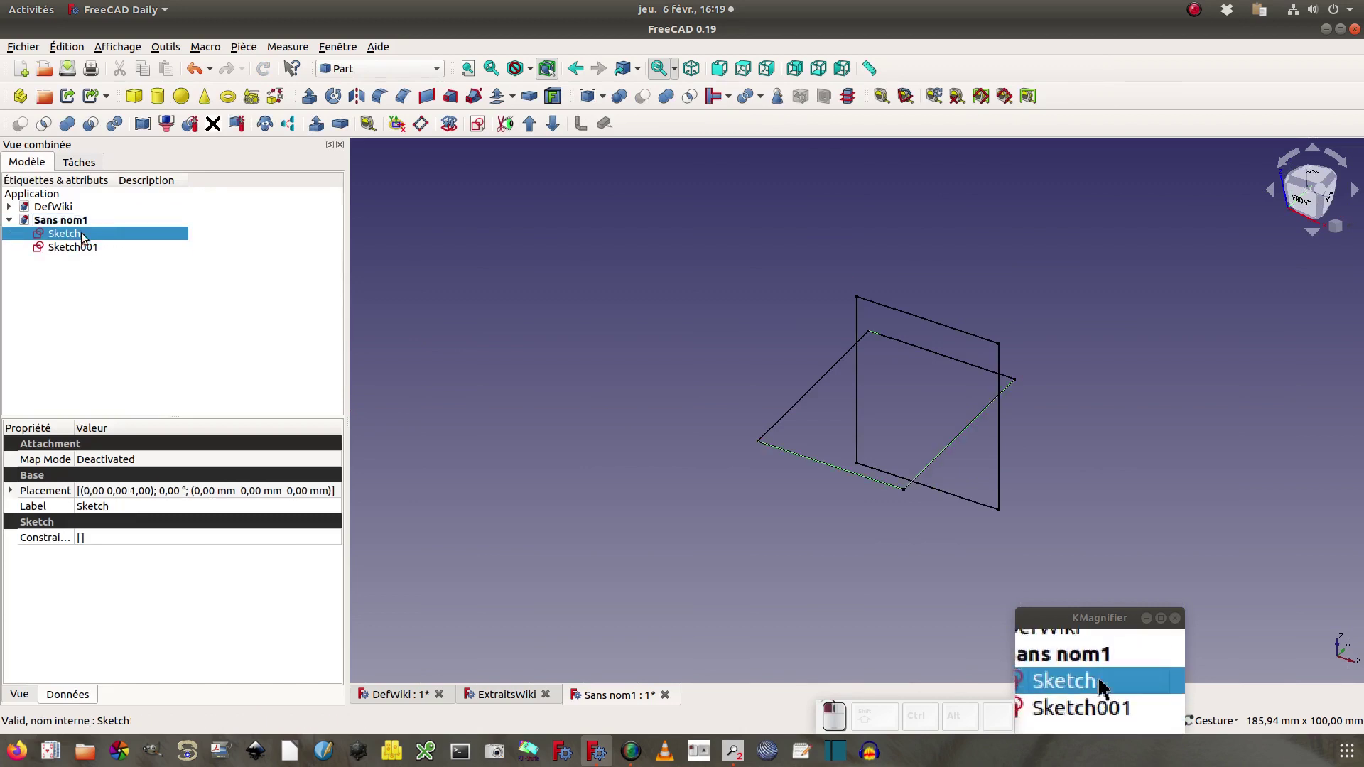
pyautogui.click(311, 100)
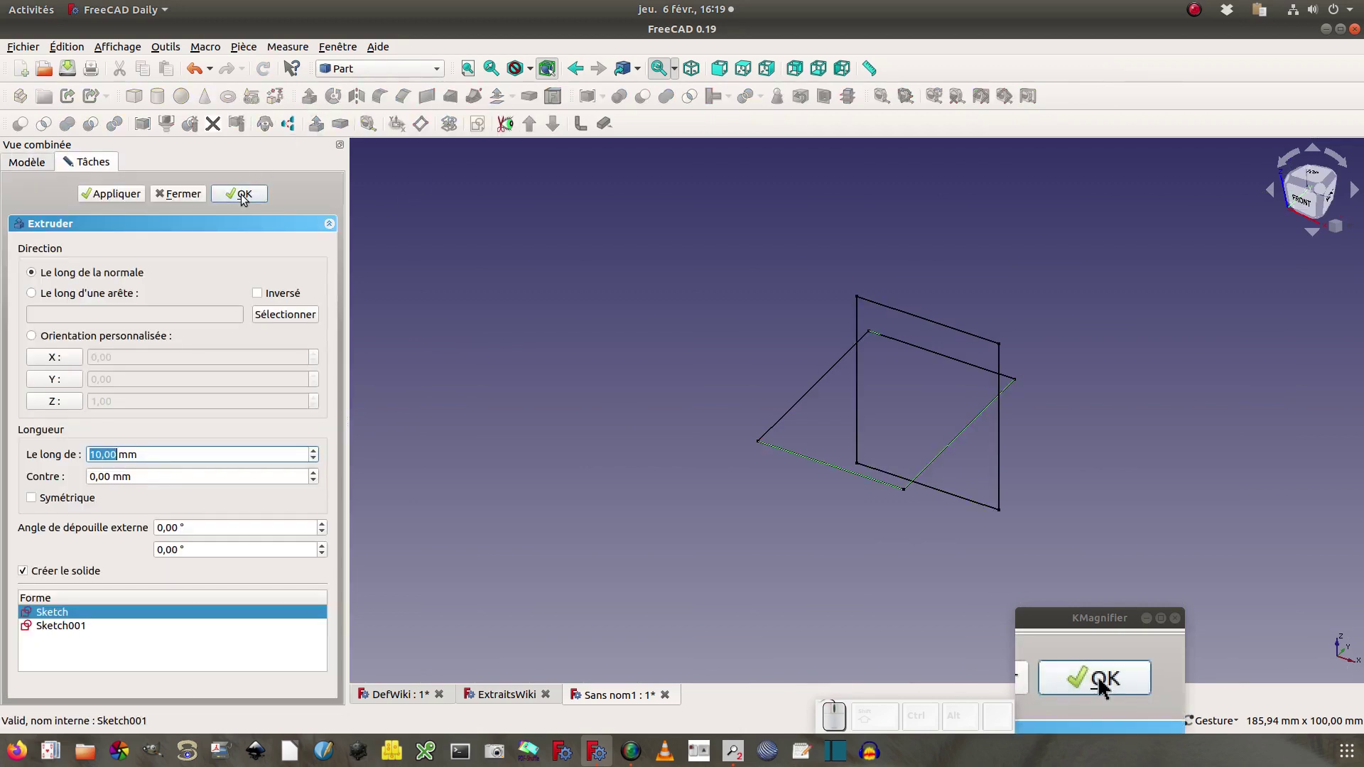
pyautogui.click(242, 195)
pyautogui.click(50, 234)
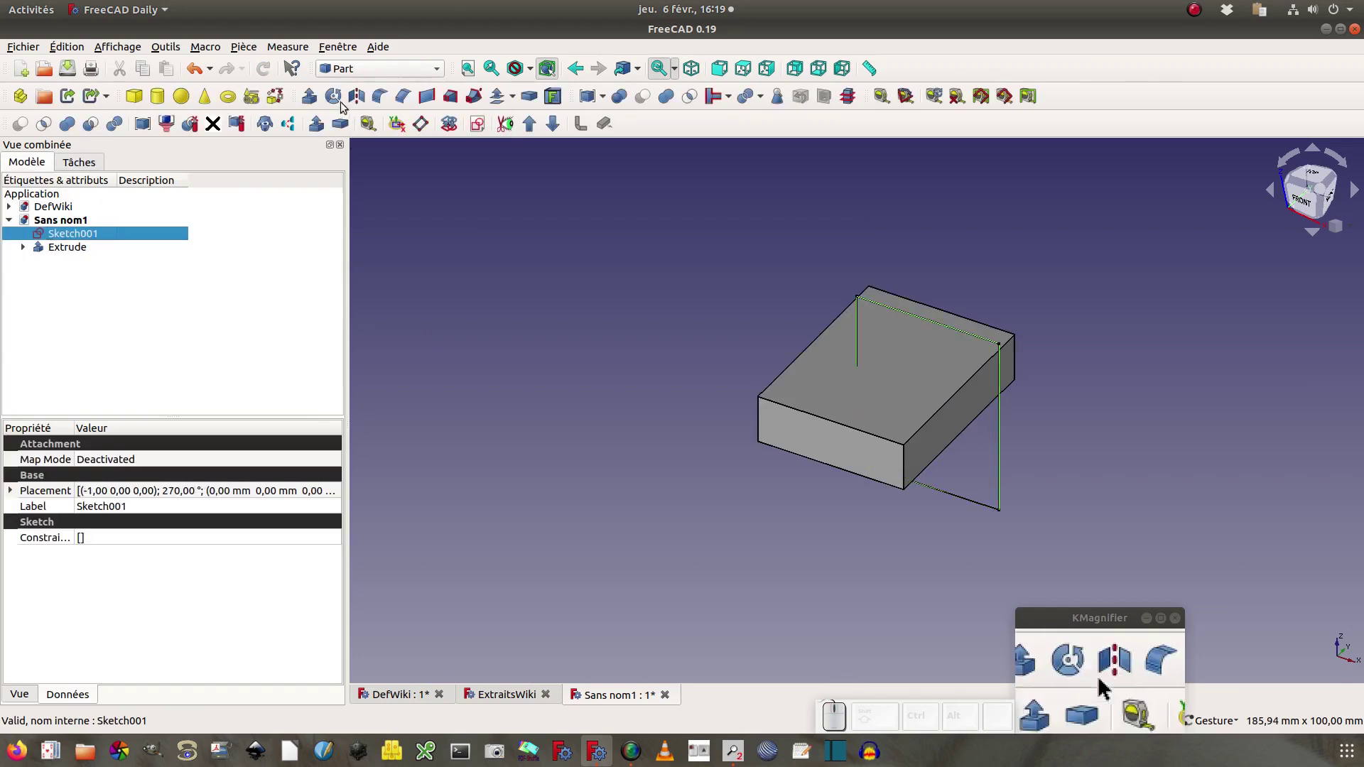
pyautogui.click(310, 97)
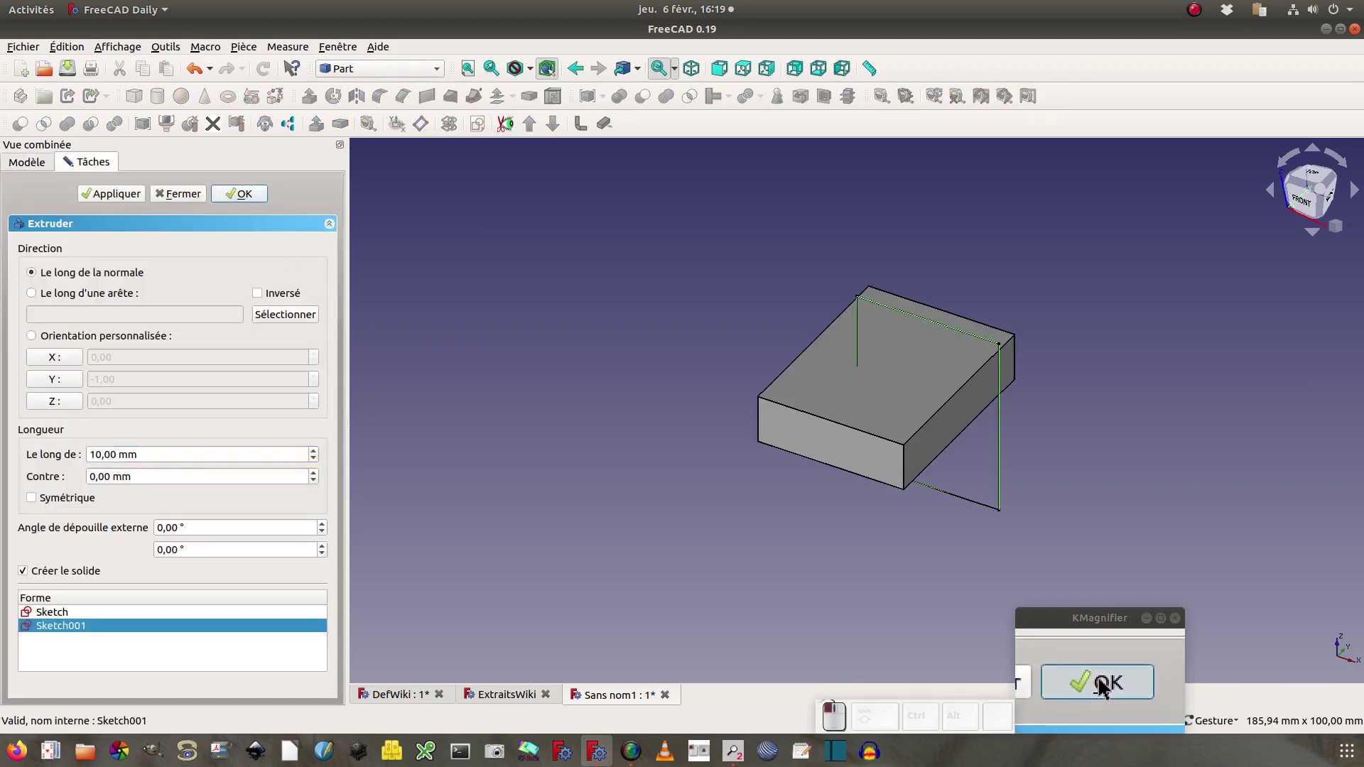
pyautogui.click(241, 196)
# Create the Boolean intersection of the two extrusions
pyautogui.click(49, 238)
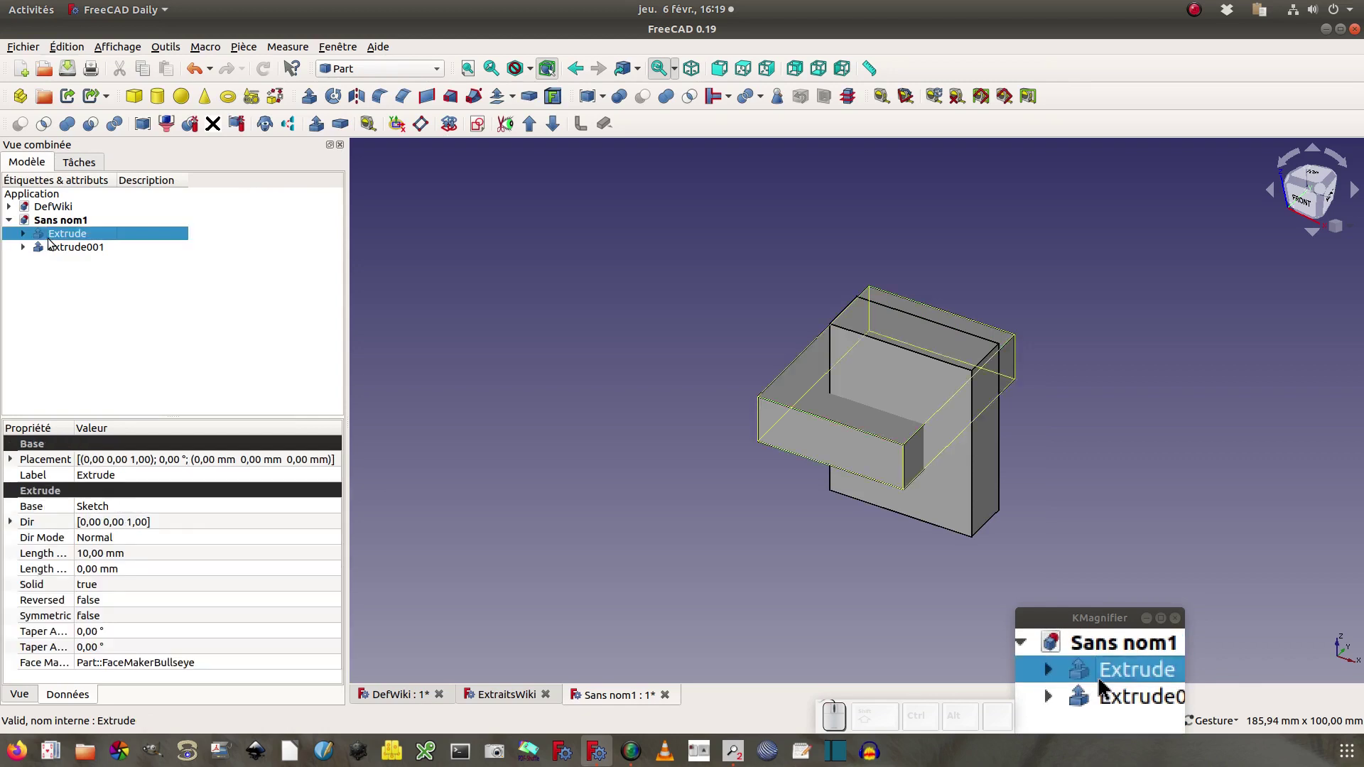
pyautogui.keyDown('ctrl'); pyautogui.click(57, 249); pyautogui.keyUp('ctrl')
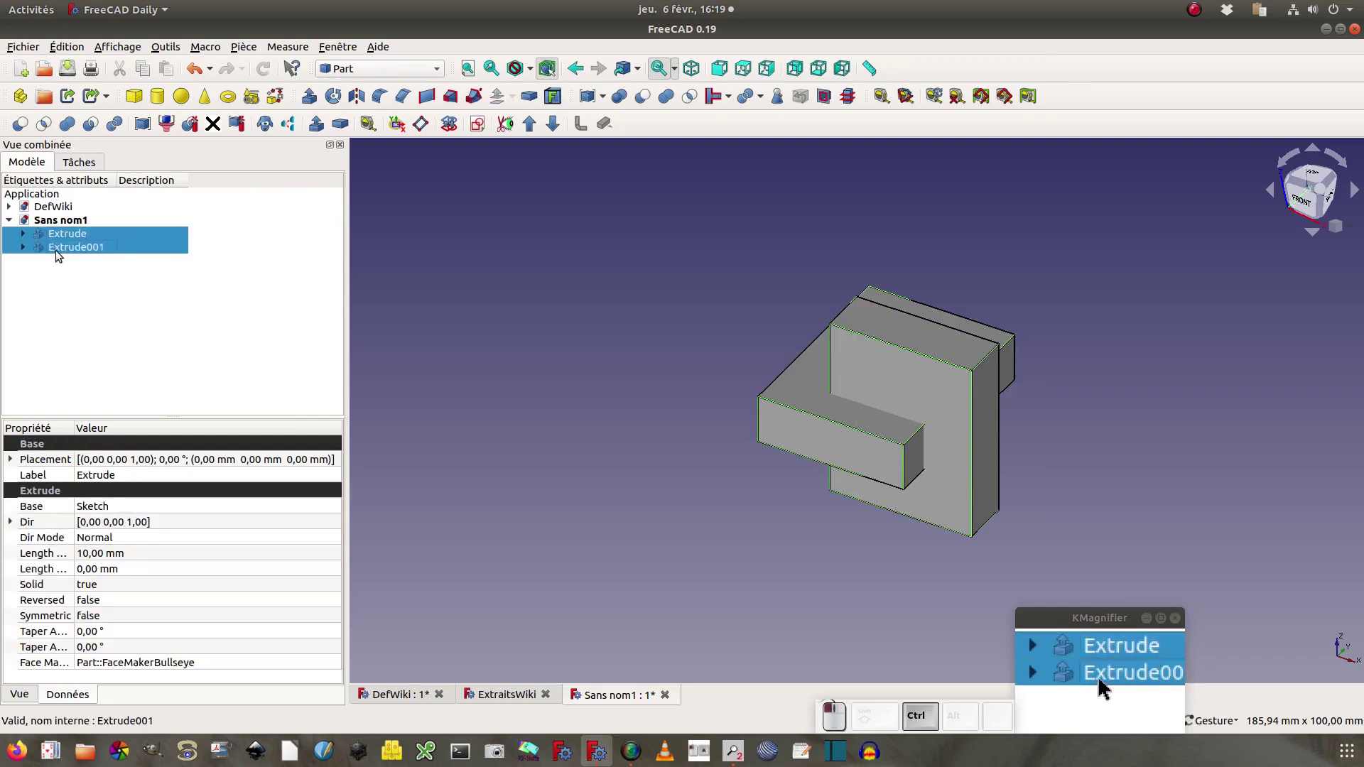
pyautogui.click(691, 96)
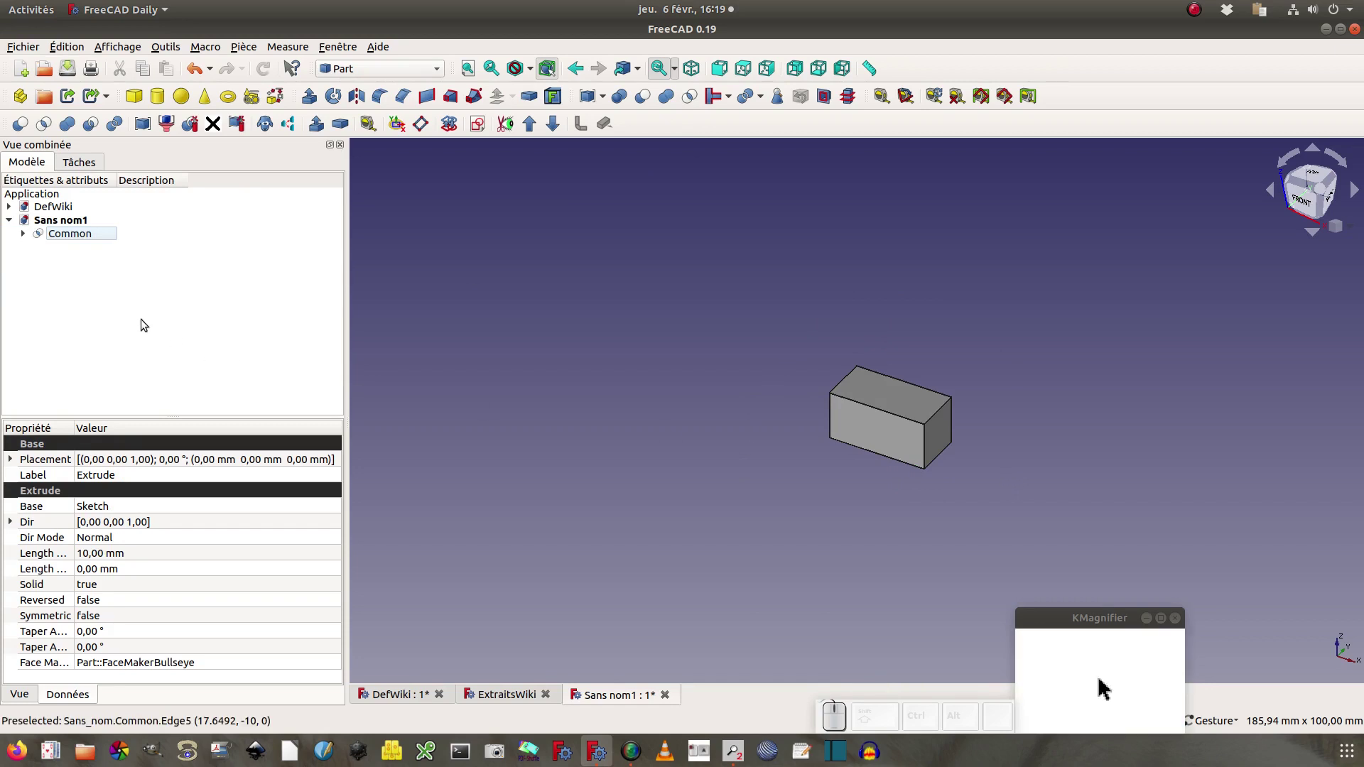
# Examine the contents of the new document's Common object and expand the DefWiki tree for comparison
pyautogui.click(23, 233)
pyautogui.click(24, 234)
pyautogui.click(9, 207)
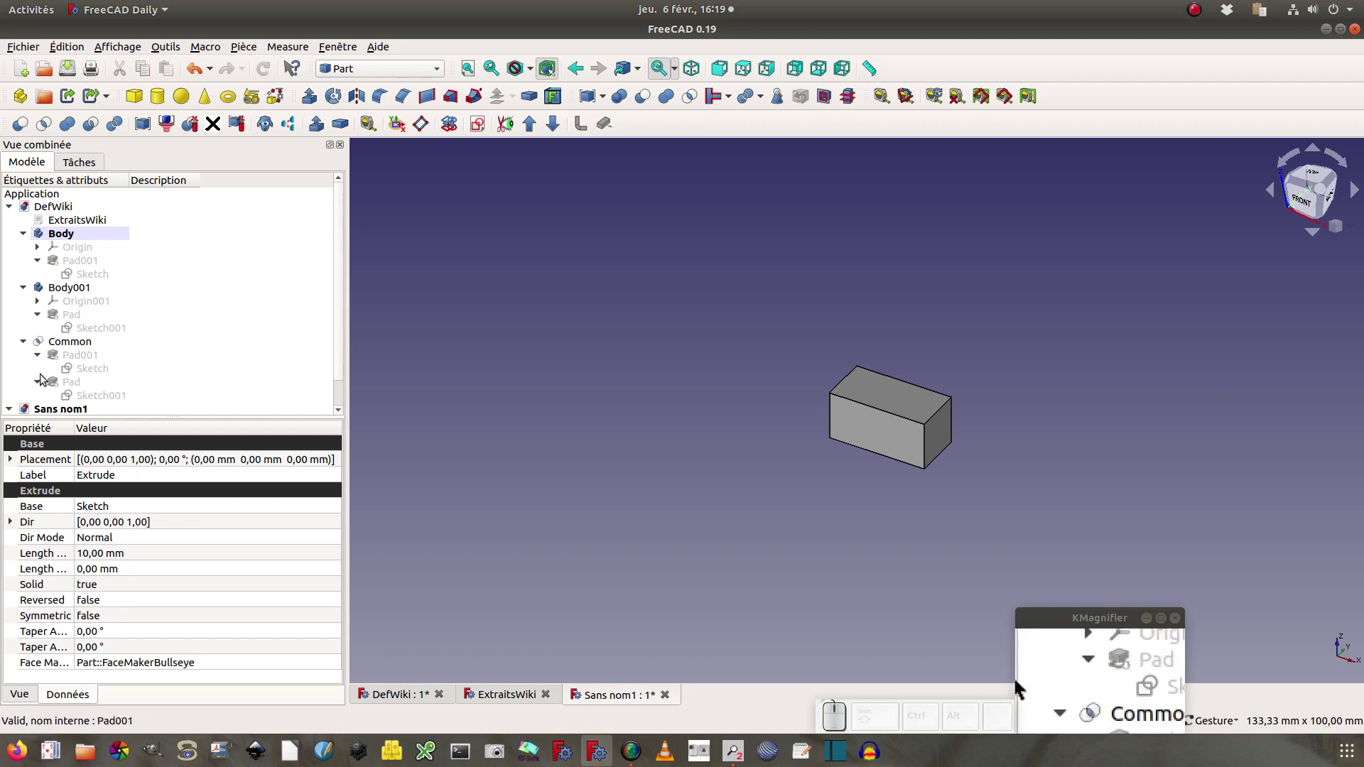
# Create a group in the Sans nom1 document and check where it sits in the tree
pyautogui.click(43, 98)
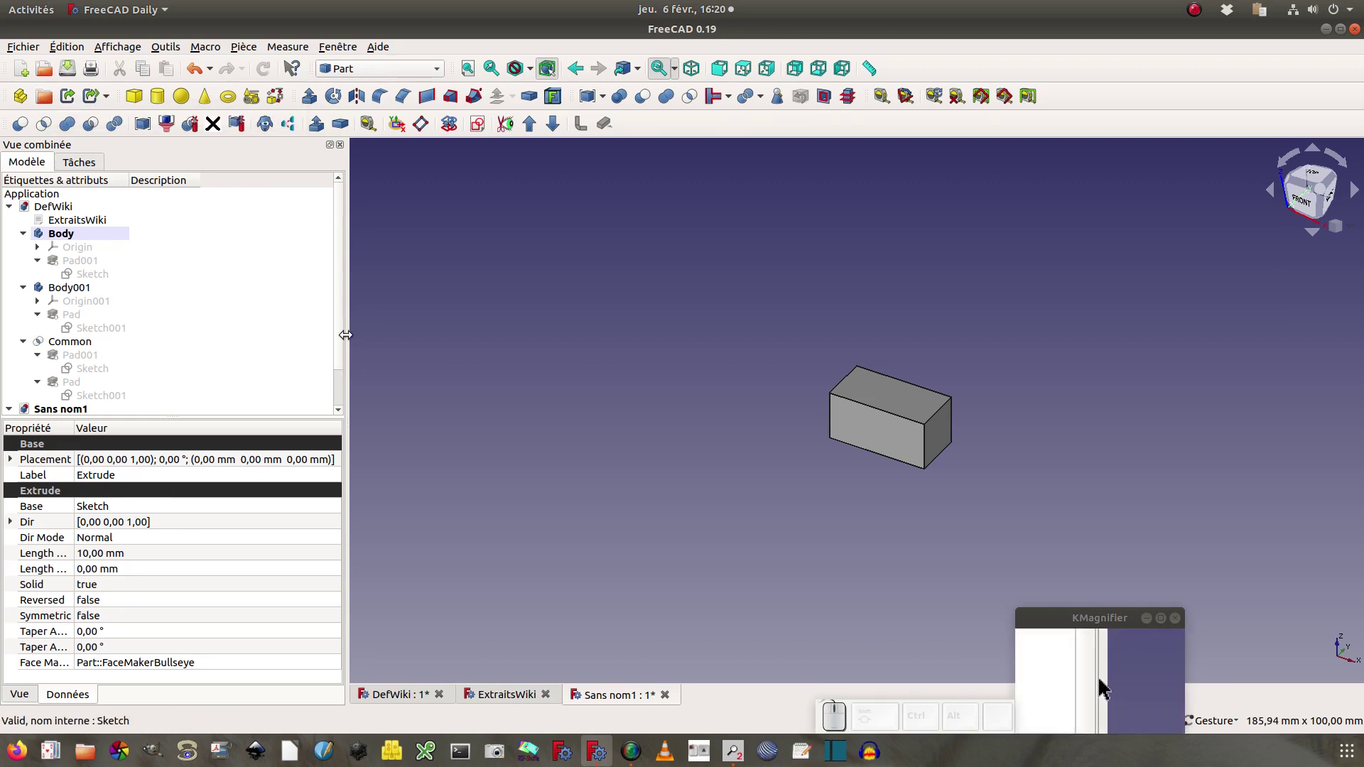
pyautogui.scroll(-1, 341, 331)
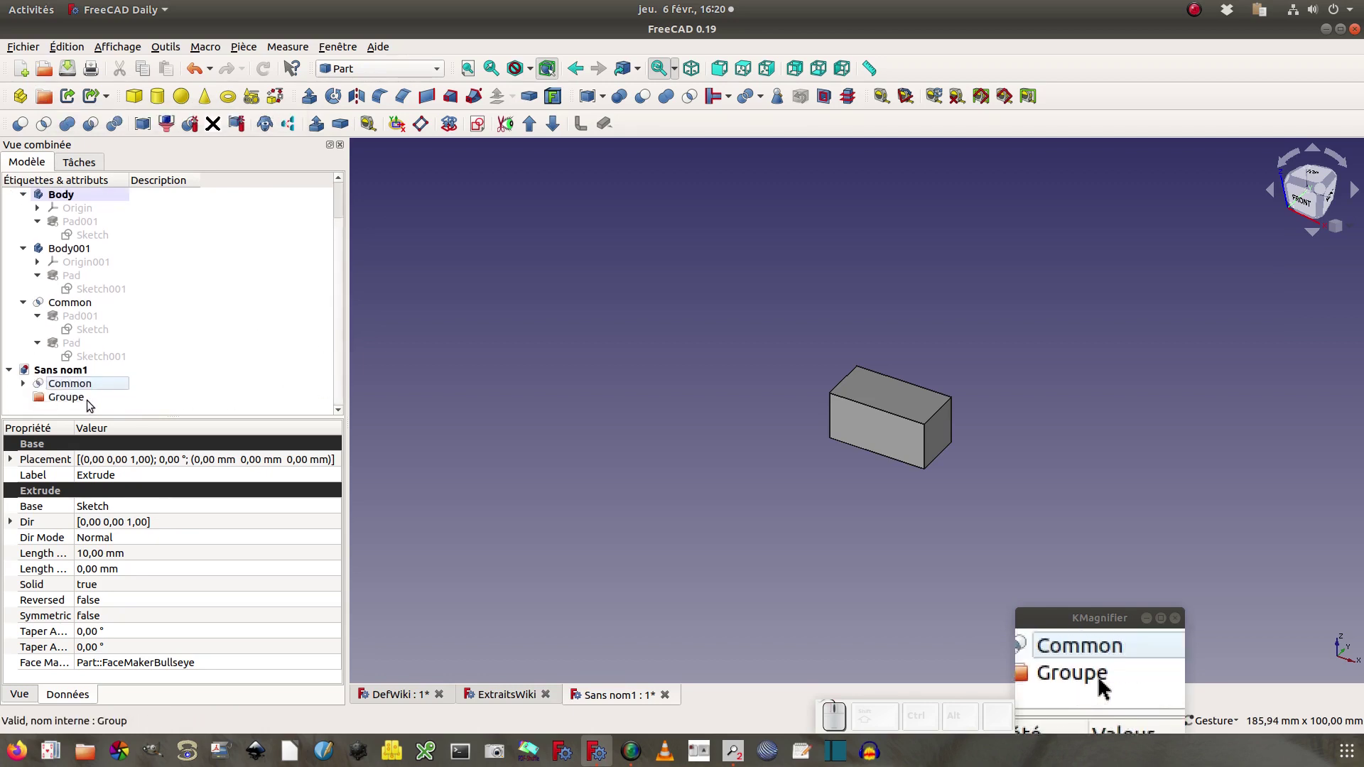
pyautogui.scroll(1, 211, 360)
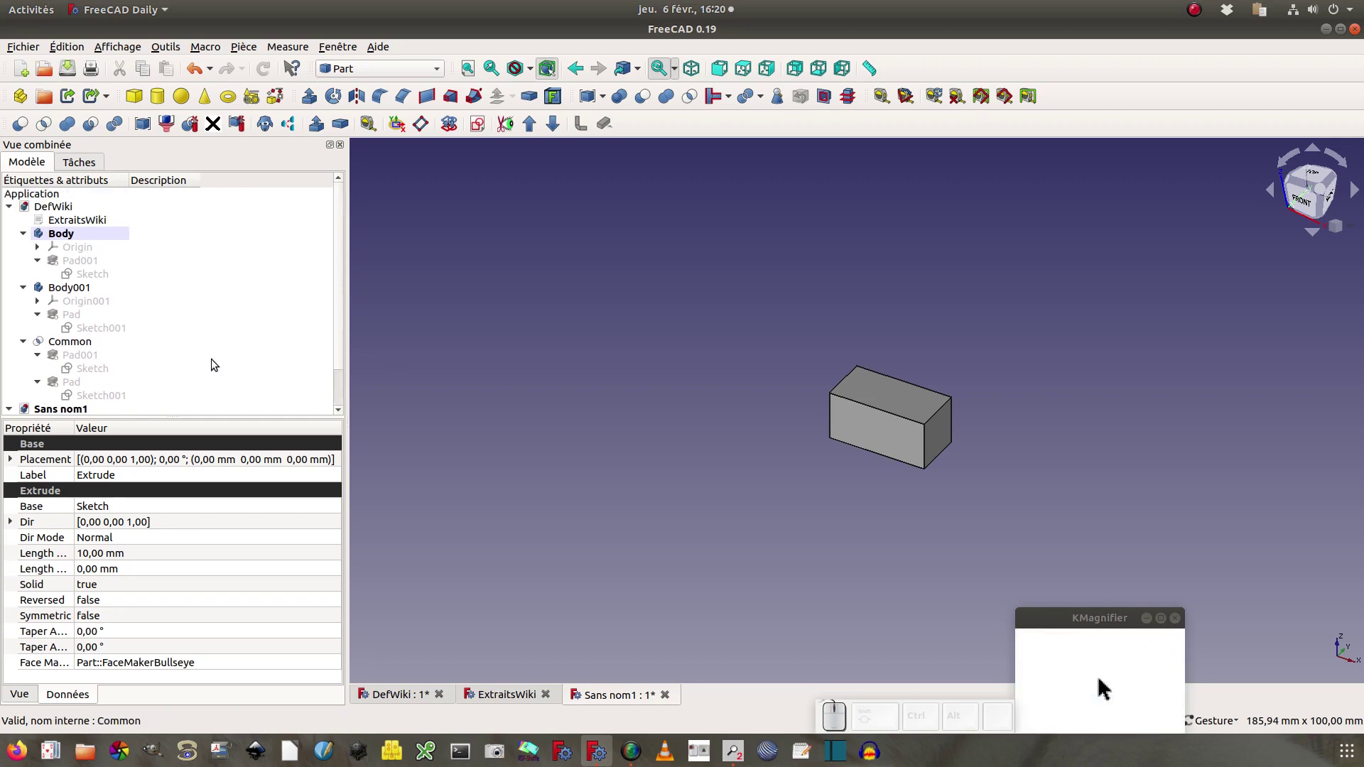
# Return to the DefWiki document, create a group in it and select the first Body
pyautogui.doubleClick(67, 220)
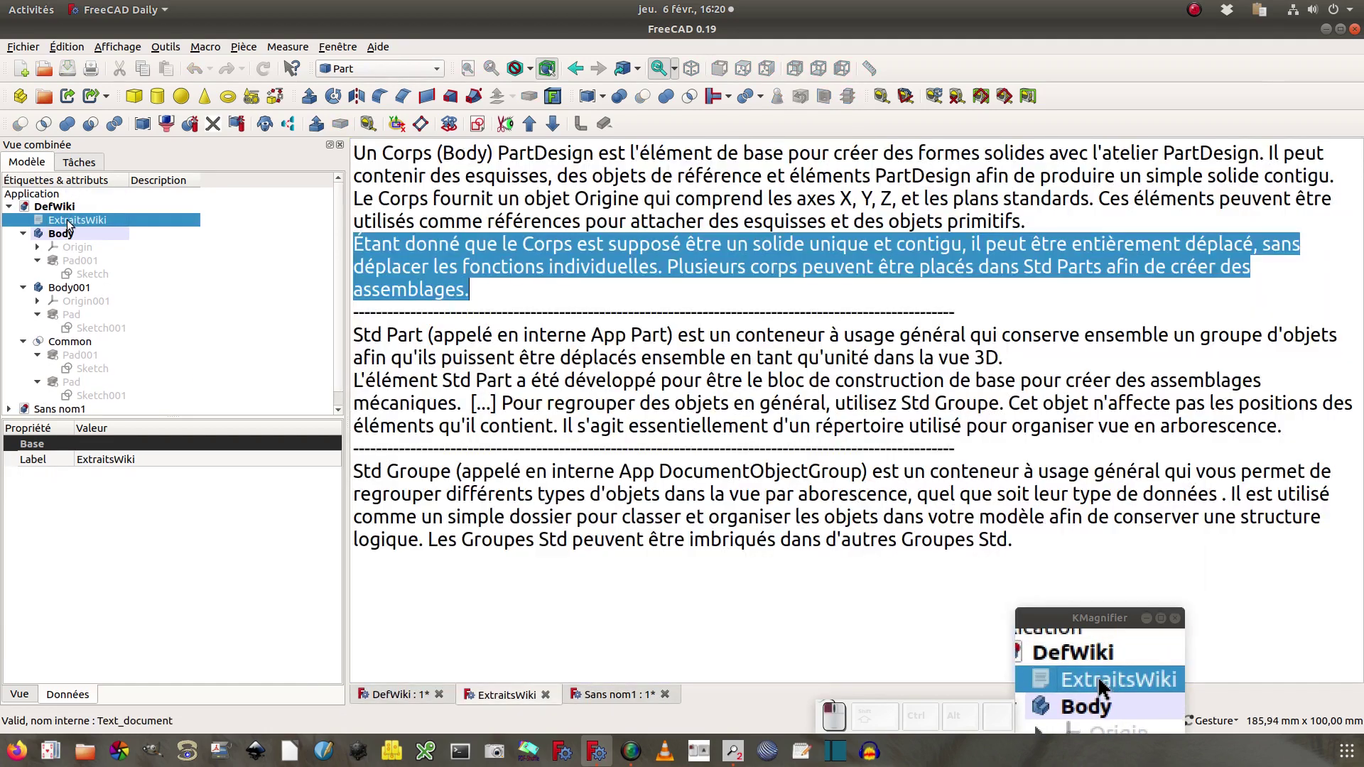
pyautogui.doubleClick(48, 230)
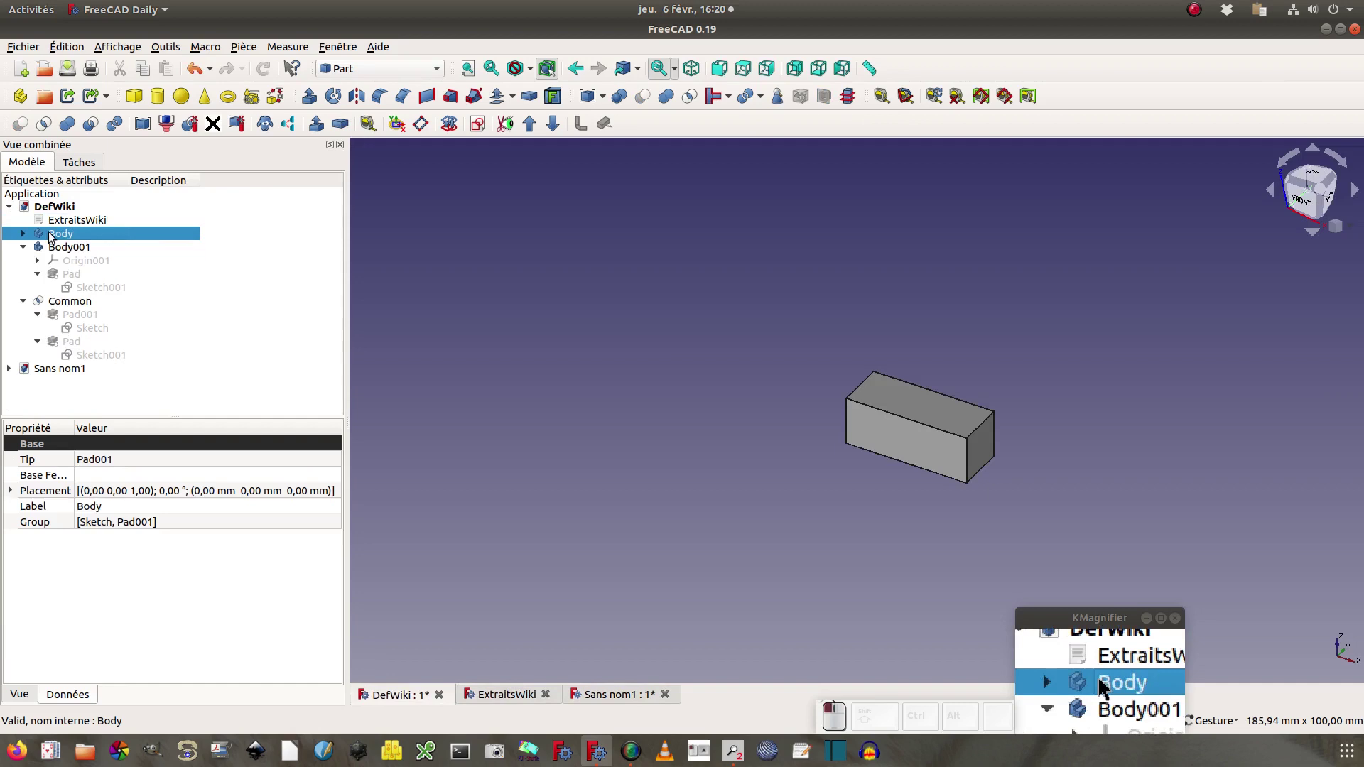
pyautogui.click(48, 206)
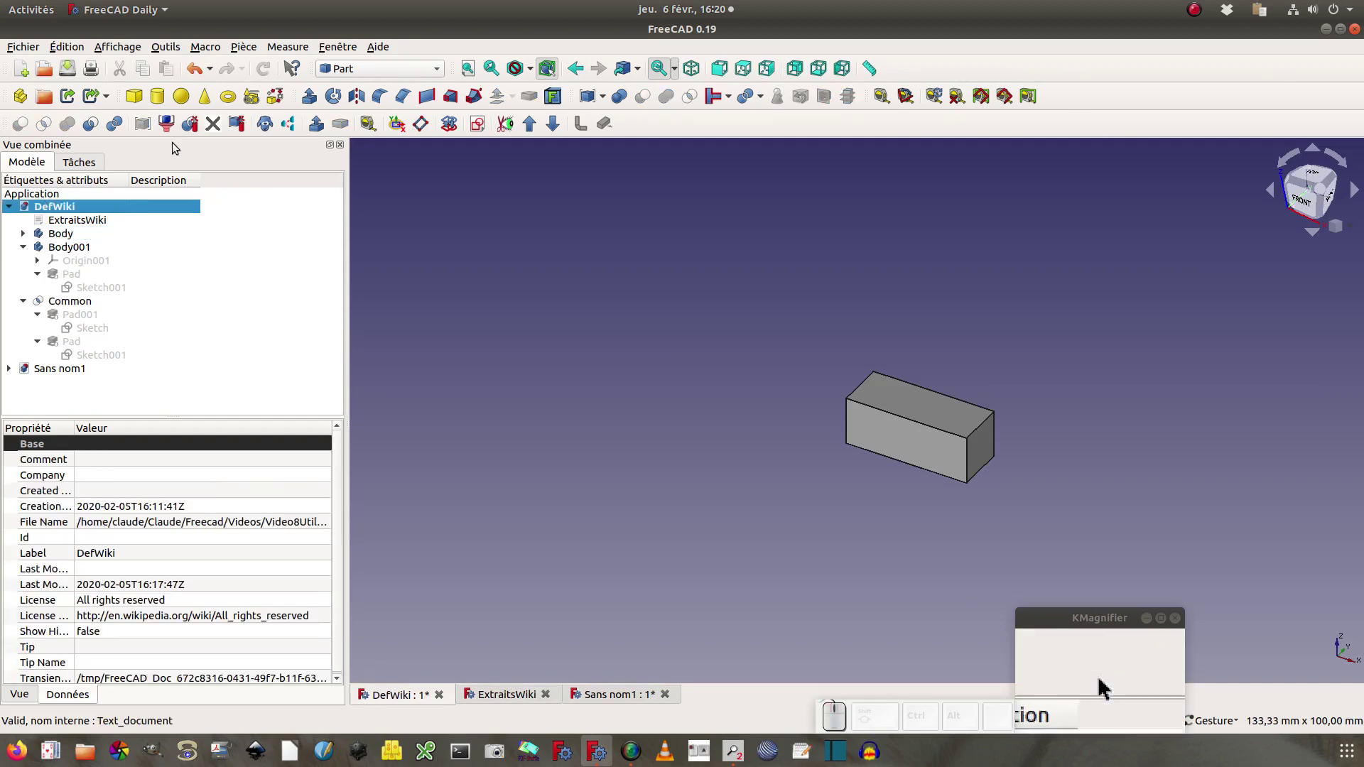
pyautogui.click(44, 96)
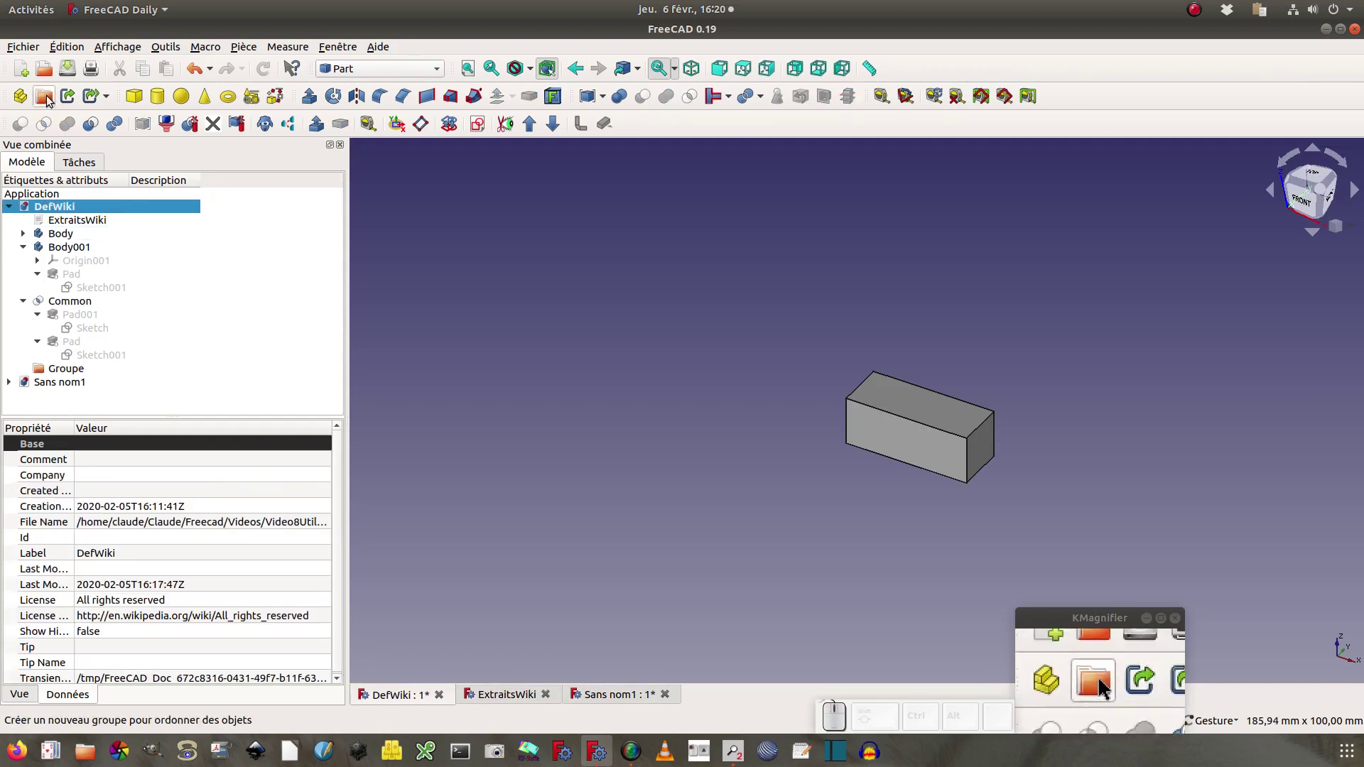
pyautogui.click(76, 368)
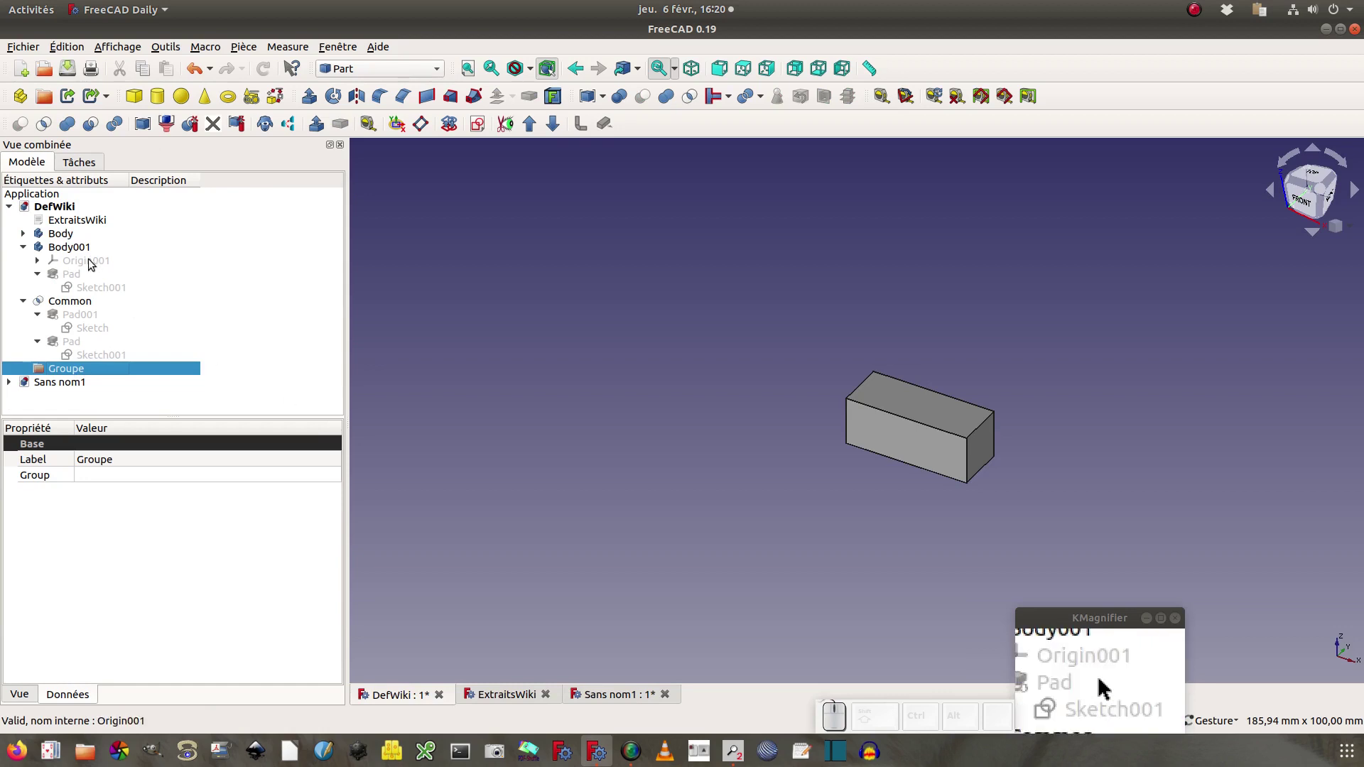
pyautogui.click(60, 234)
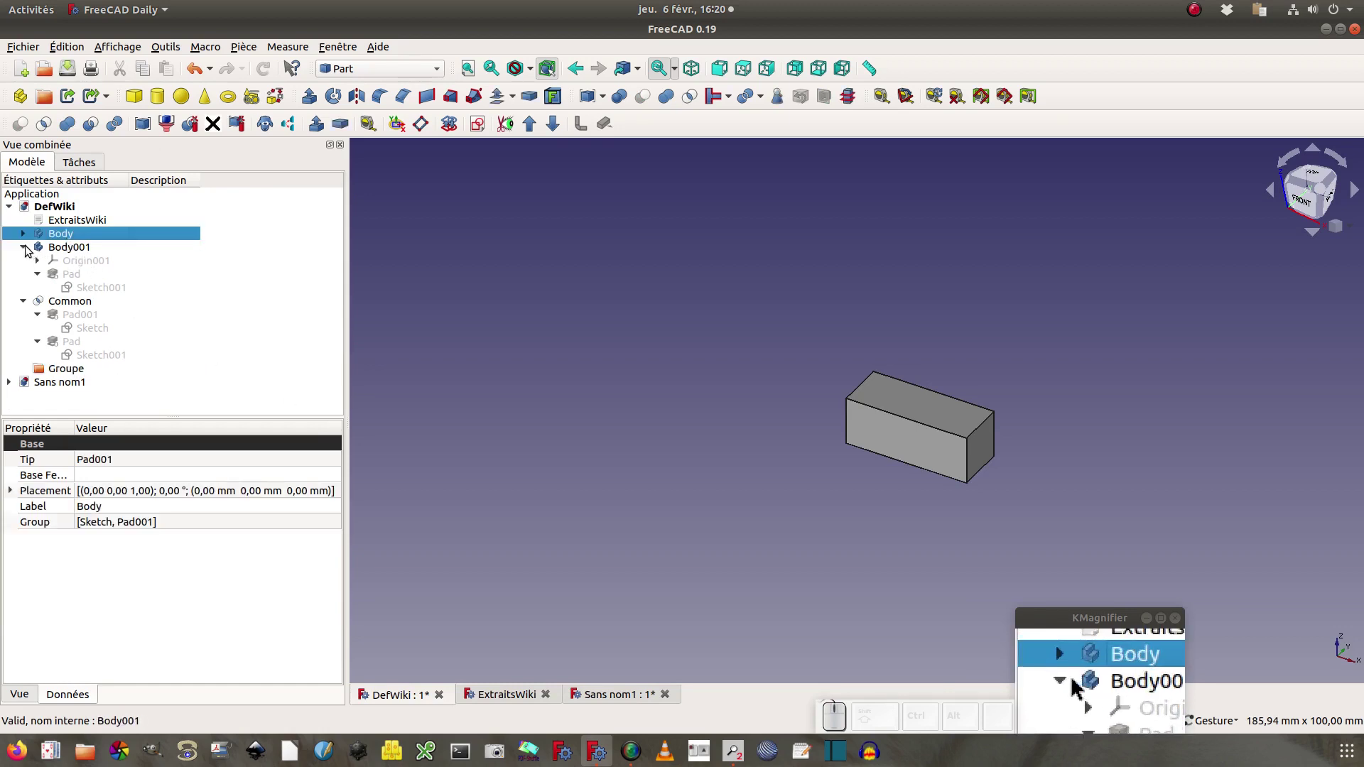
# Move Body001 and Body of the DefWiki document into its group and collapse the Common object
pyautogui.click(24, 247)
pyautogui.moveTo(62, 251); pyautogui.dragTo(87, 330)
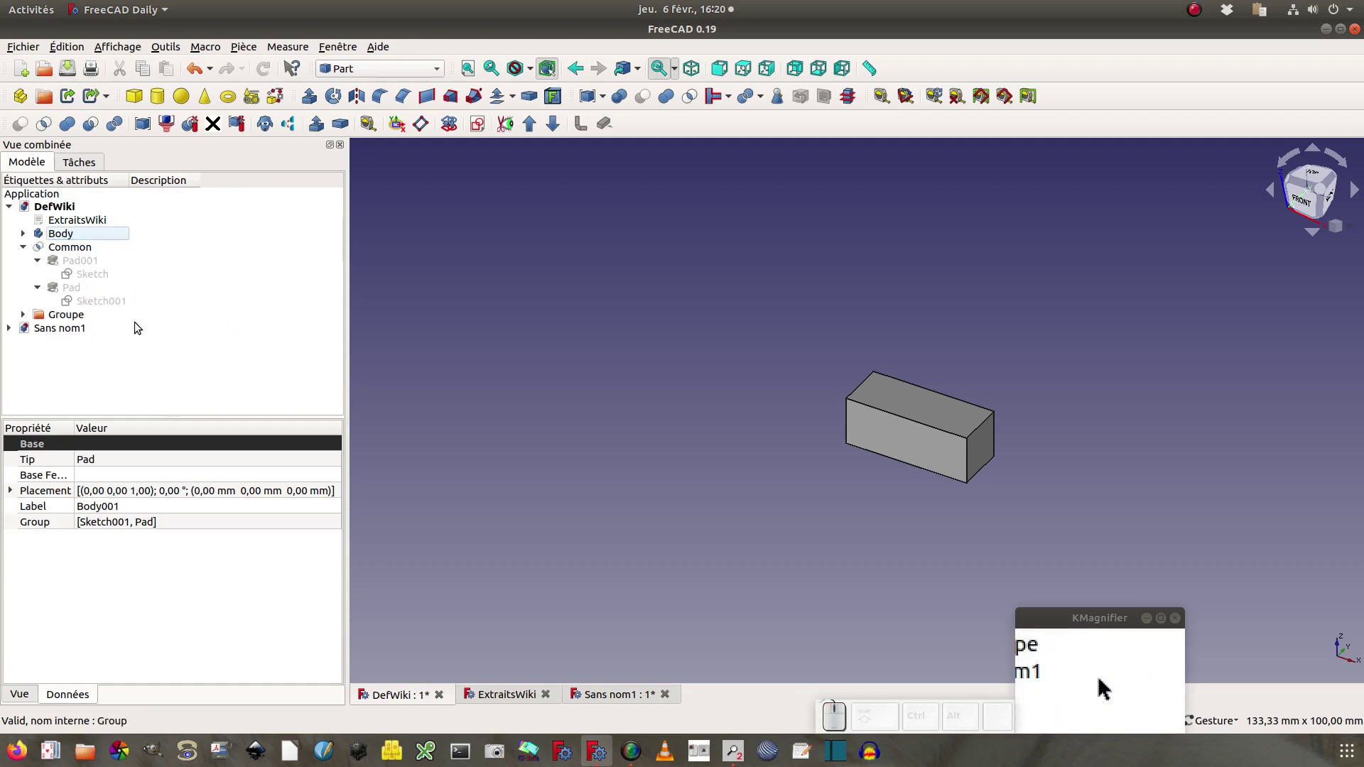
pyautogui.click(77, 235)
pyautogui.moveTo(76, 235); pyautogui.dragTo(85, 318)
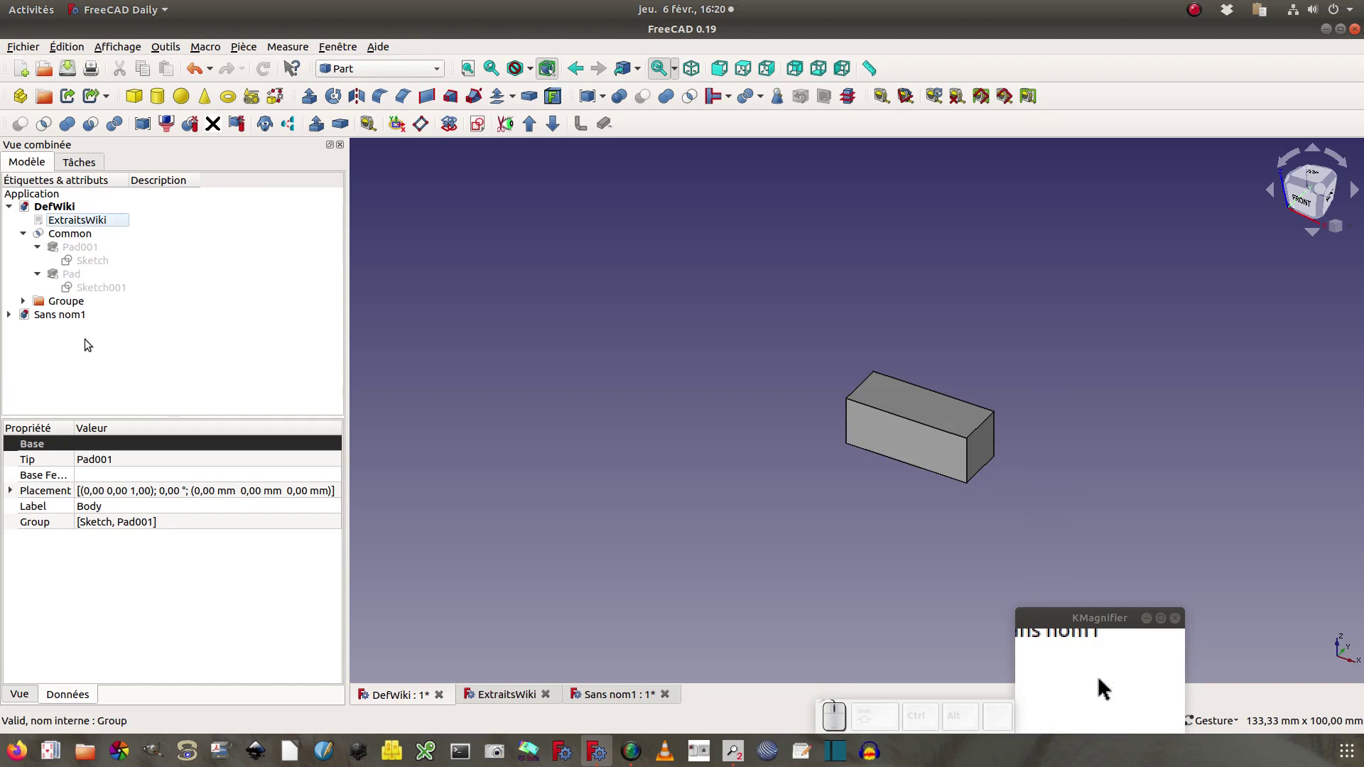
pyautogui.click(23, 233)
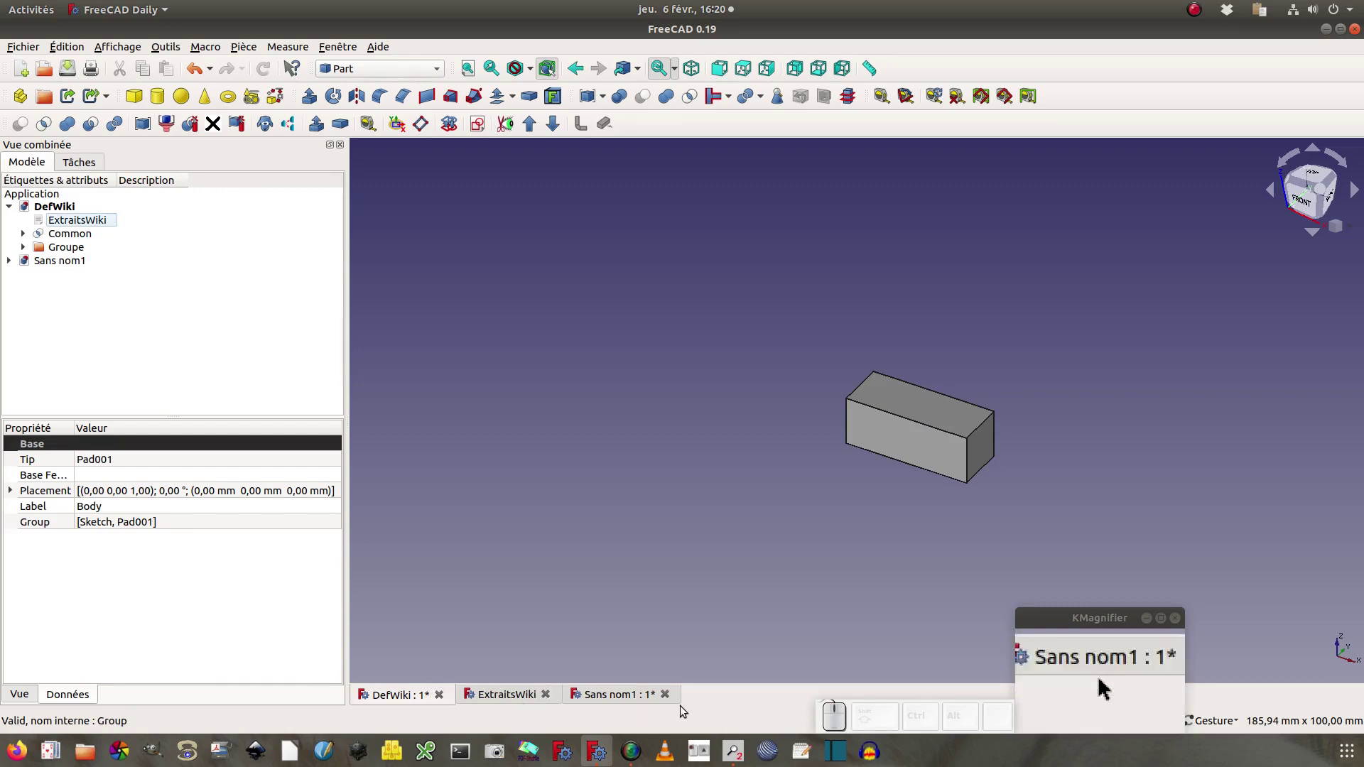
# Close the Sans nom1 document without saving it
pyautogui.click(665, 694)
pyautogui.click(616, 388)
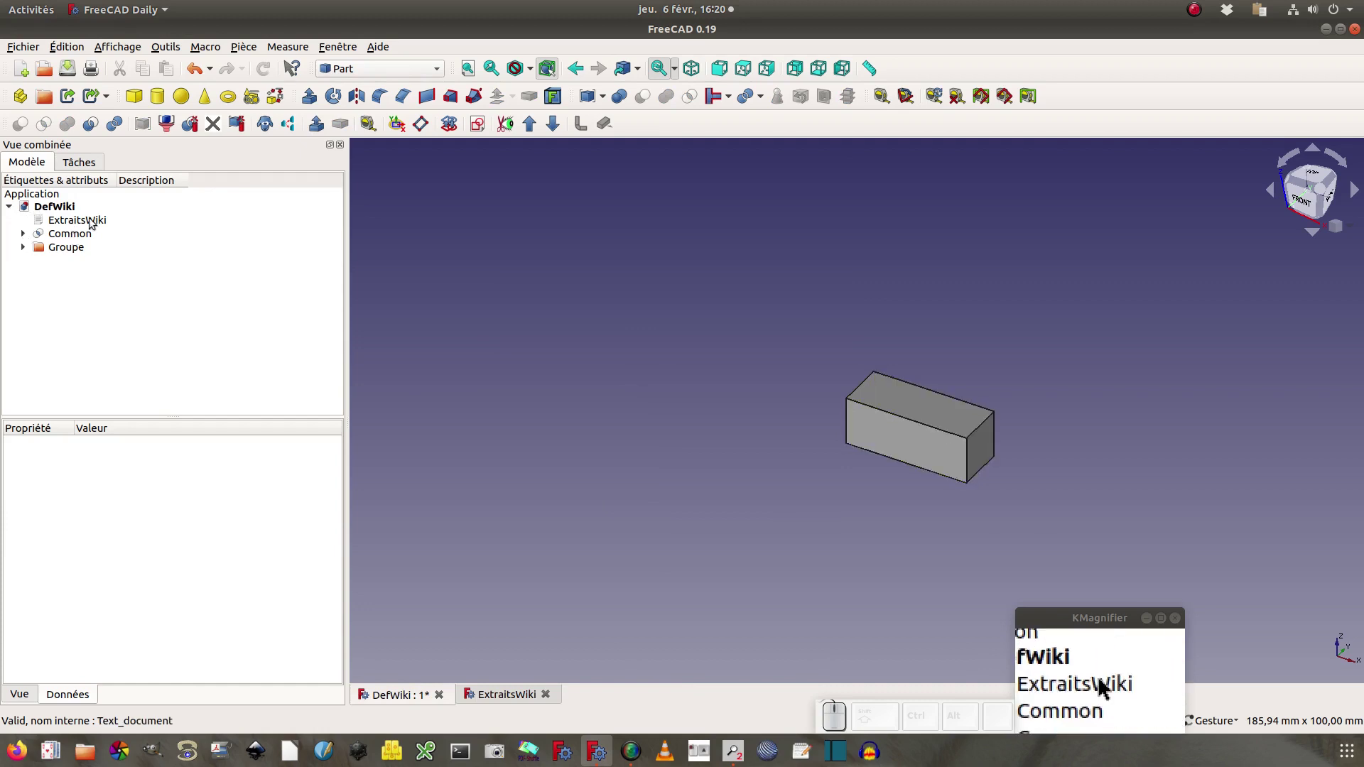
# Rename the group holding the two Bodies as Poubelle
pyautogui.click(62, 247)
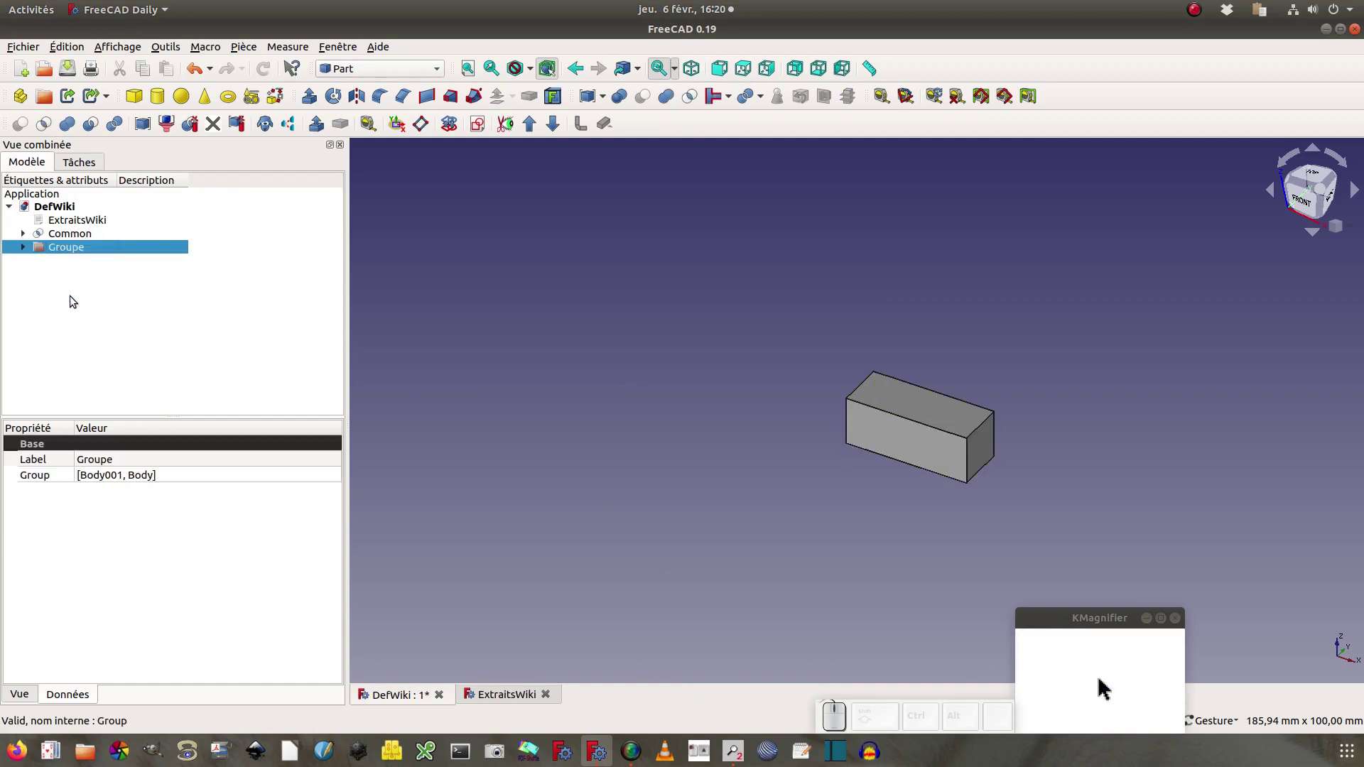
pyautogui.press('F2')
pyautogui.write('Poub')
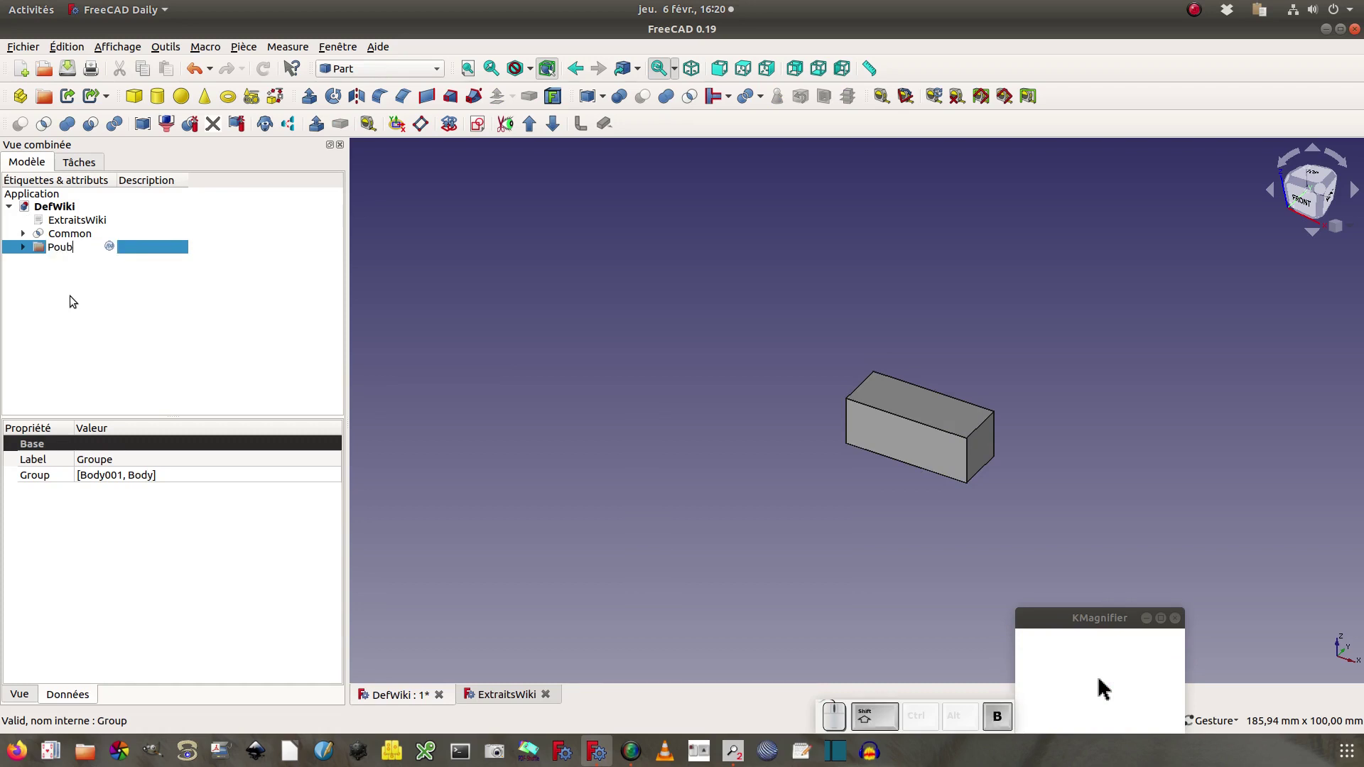
pyautogui.write('elle')
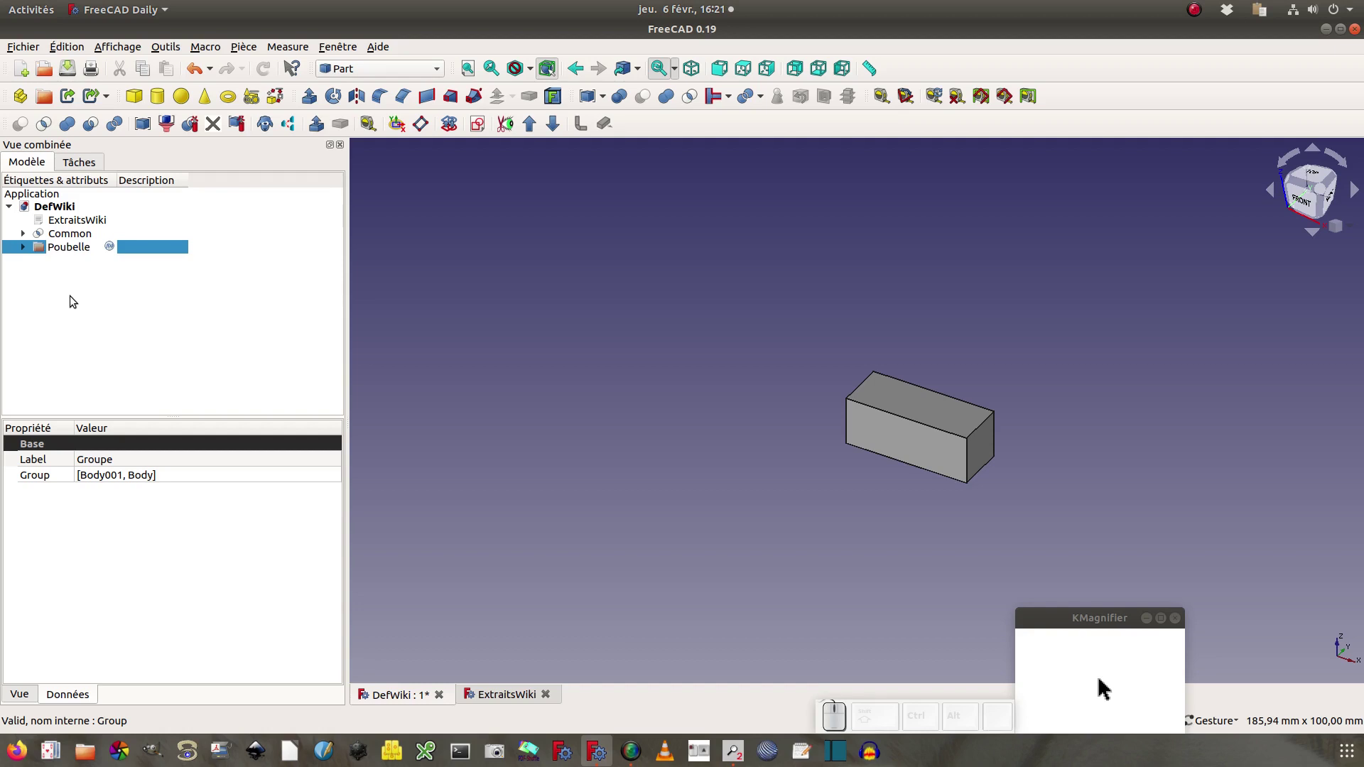
pyautogui.press('Return')
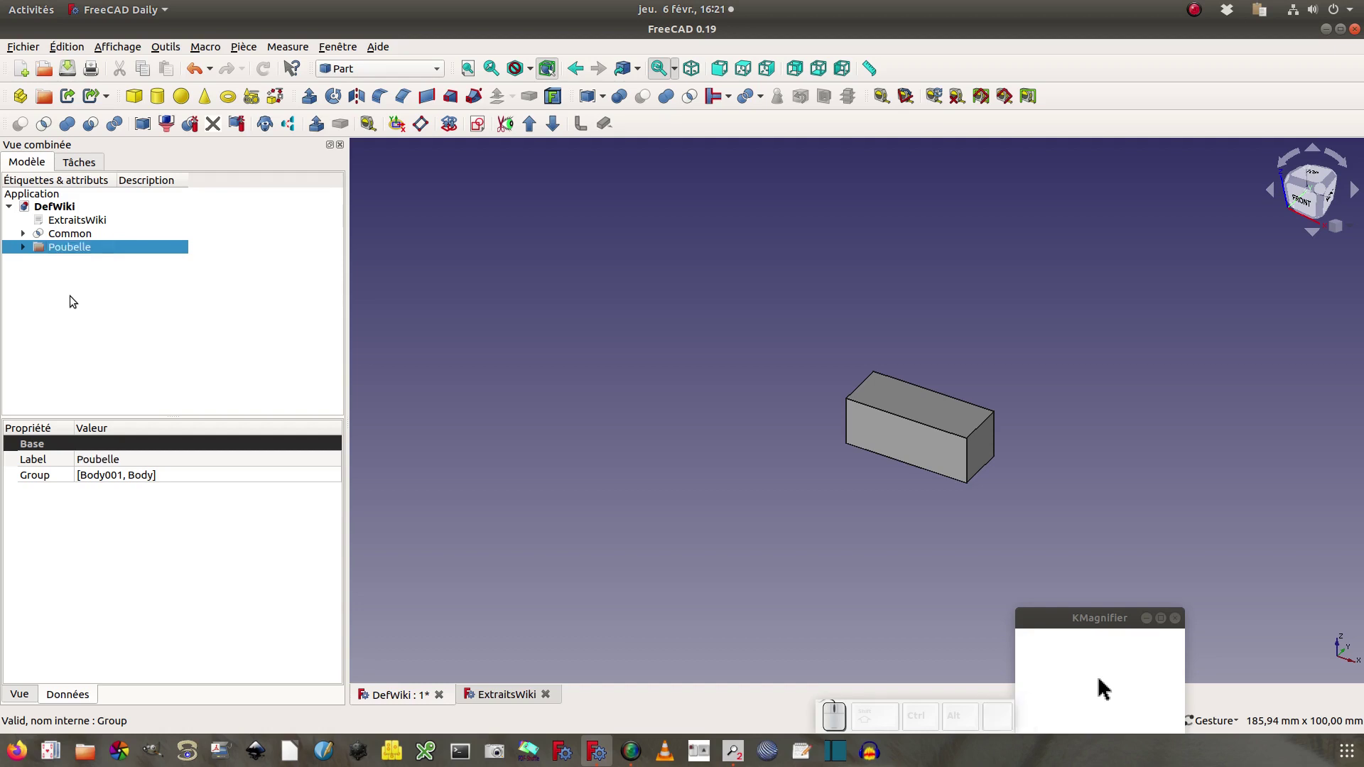
# Examine the contents of the Poubelle group and the Common object, and bring up the ExtraitsWiki text
pyautogui.click(23, 247)
pyautogui.click(23, 247)
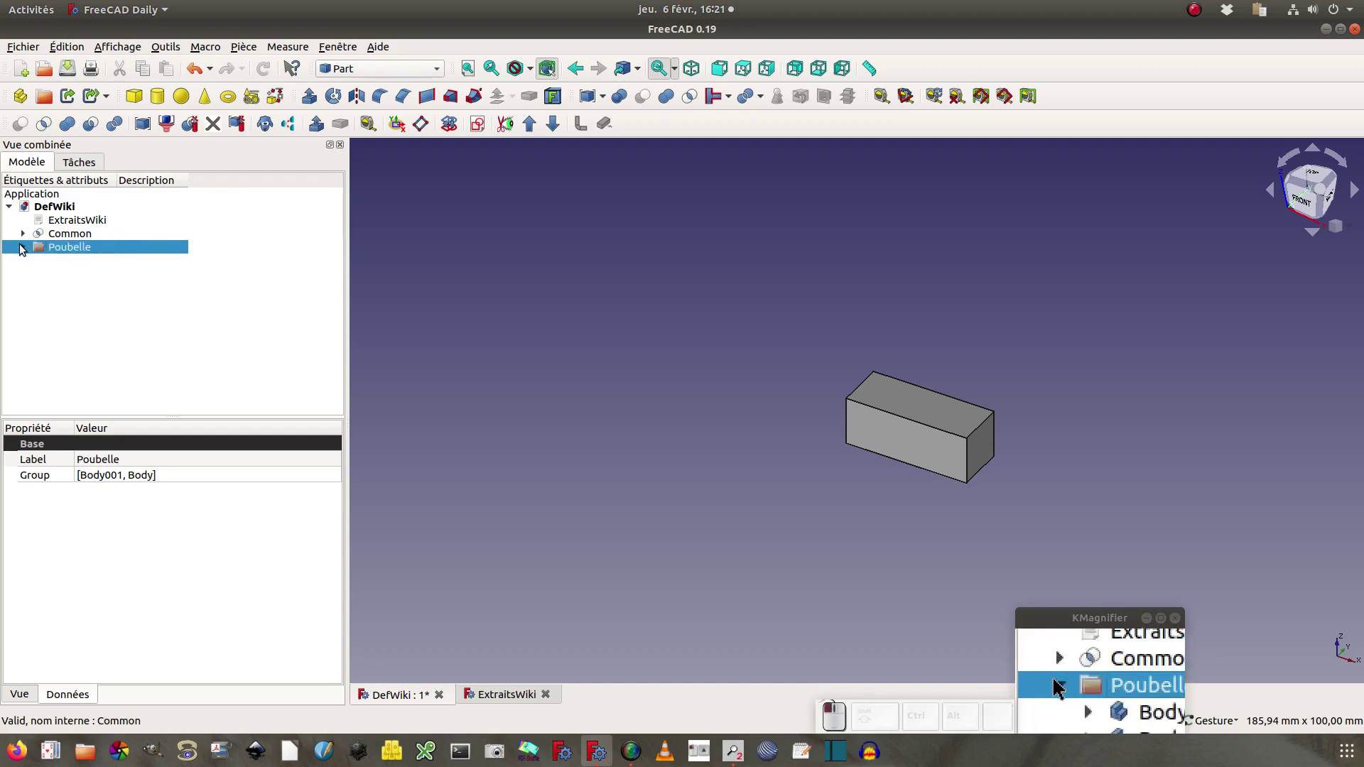
pyautogui.click(24, 235)
pyautogui.click(24, 234)
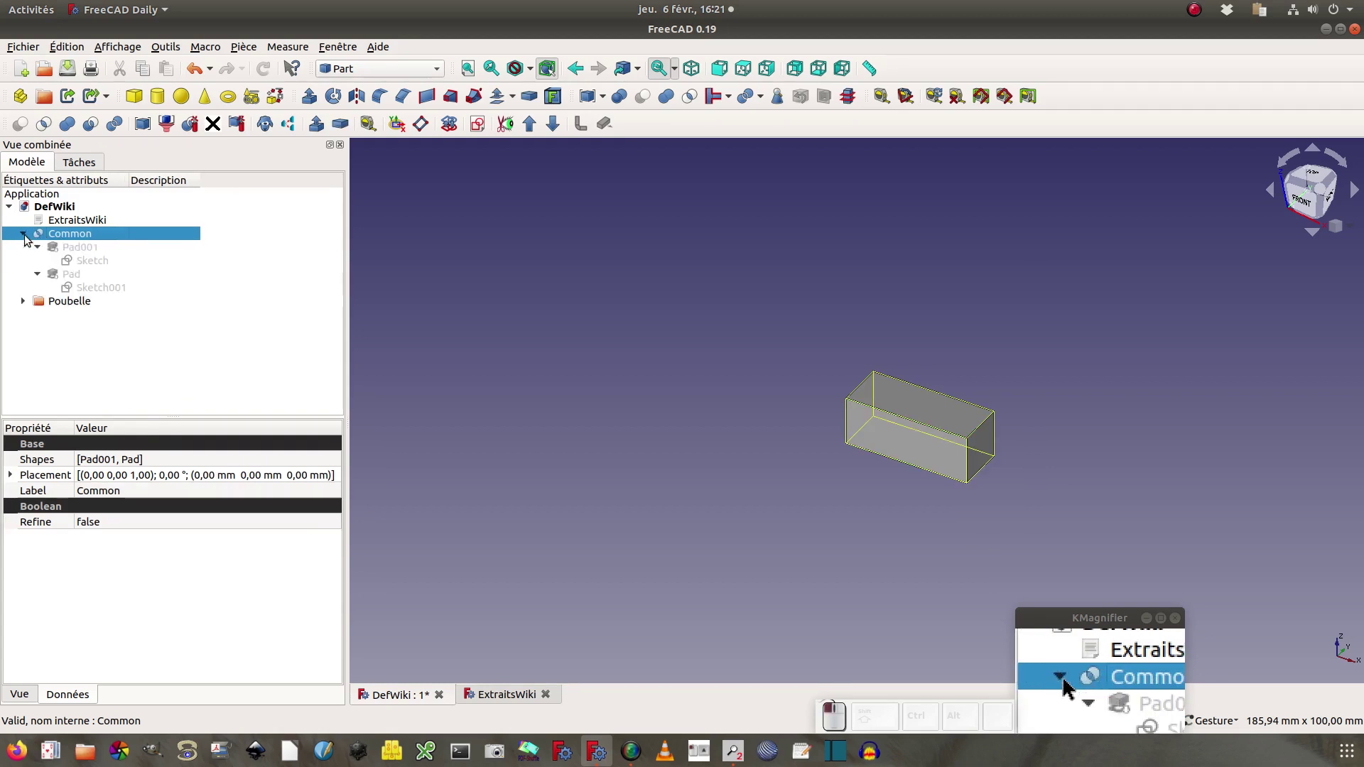
pyautogui.doubleClick(62, 234)
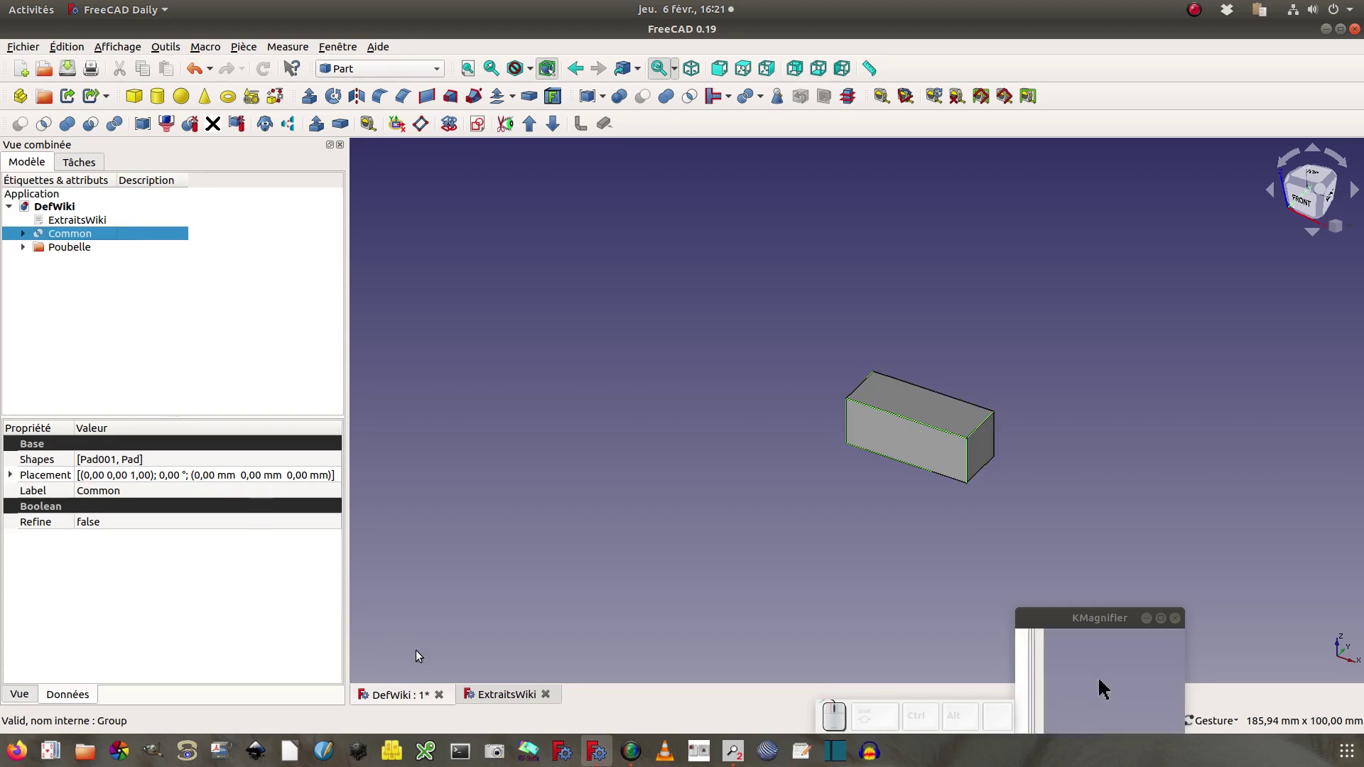
pyautogui.click(504, 694)
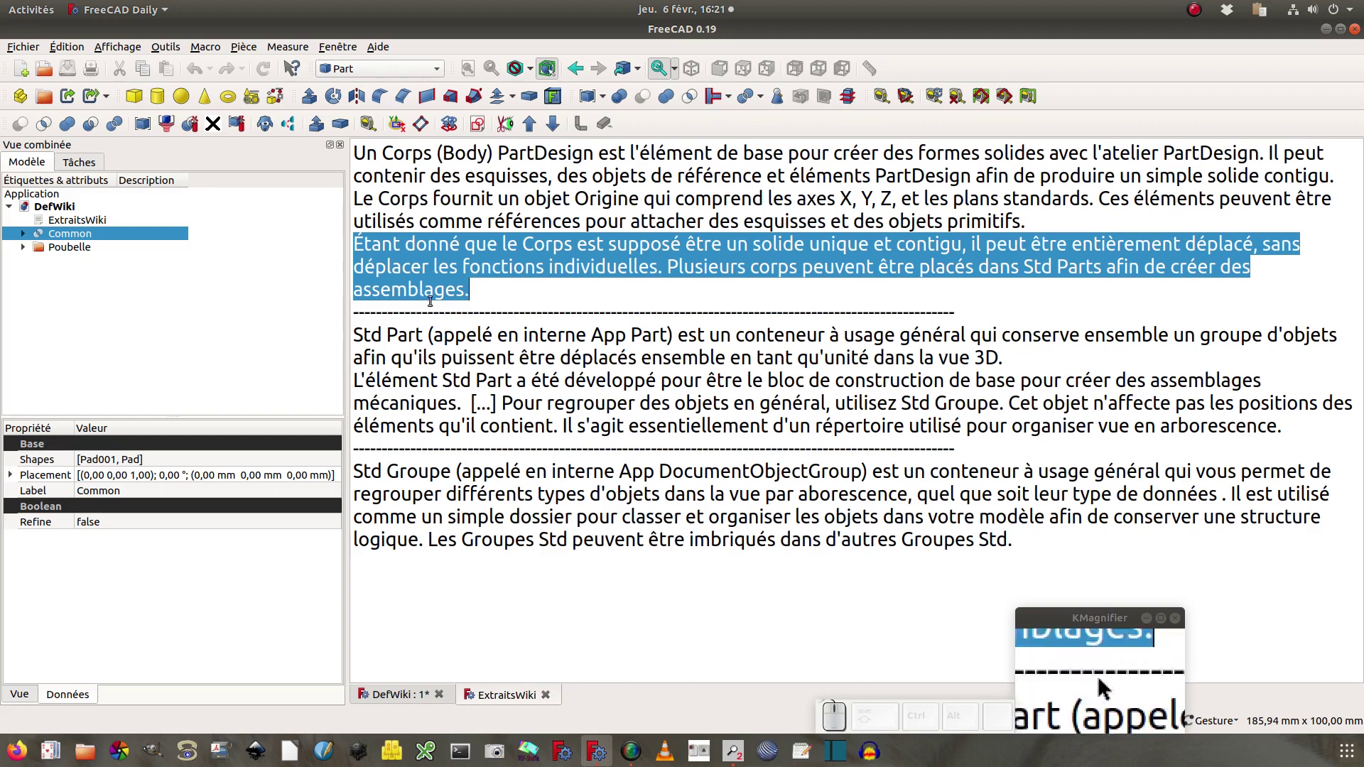
# Create a new group in the DefWiki document and nest it inside the Poubelle group
pyautogui.click(54, 249)
pyautogui.click(44, 96)
pyautogui.click(23, 248)
pyautogui.click(23, 247)
pyautogui.moveTo(39, 263); pyautogui.dragTo(77, 249)
pyautogui.click(24, 248)
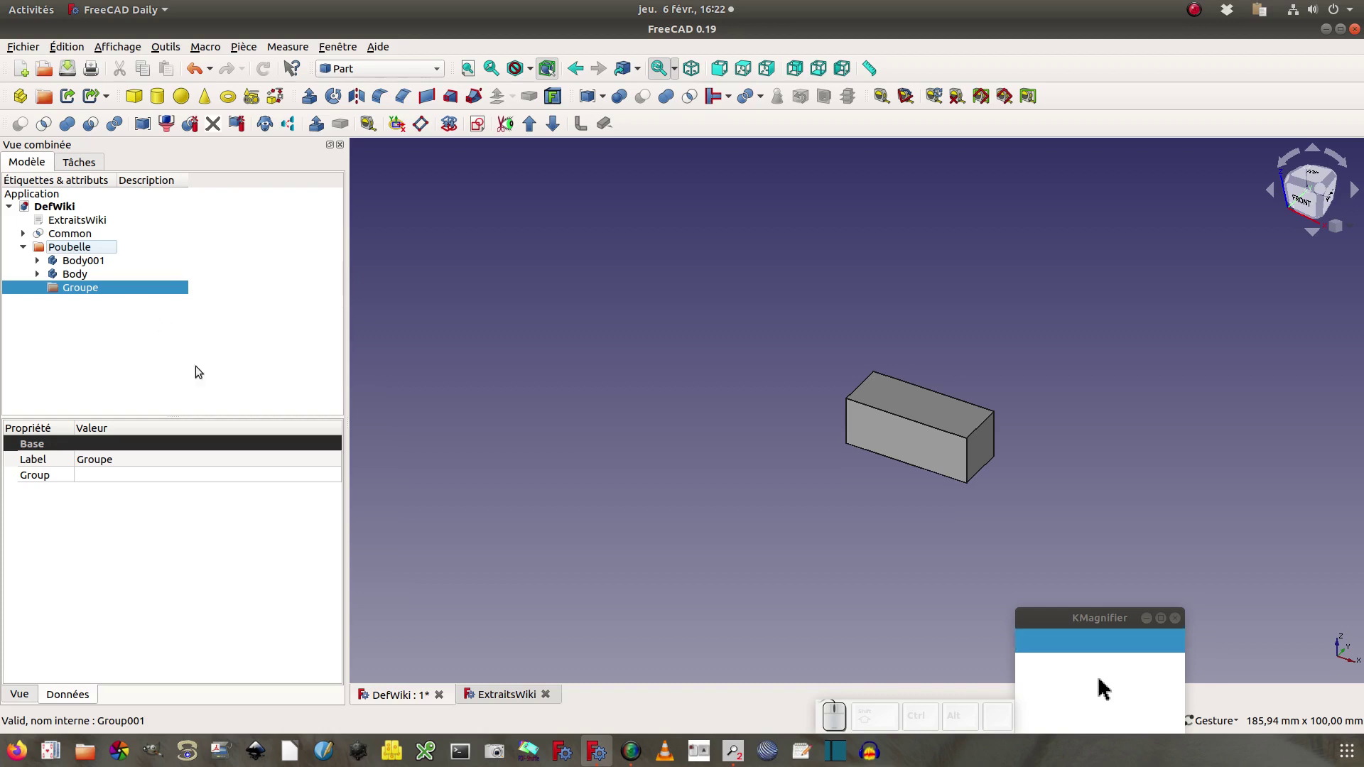
# Close the DefWiki model and its ExtraitsWiki text without saving the changes
pyautogui.click(439, 694)
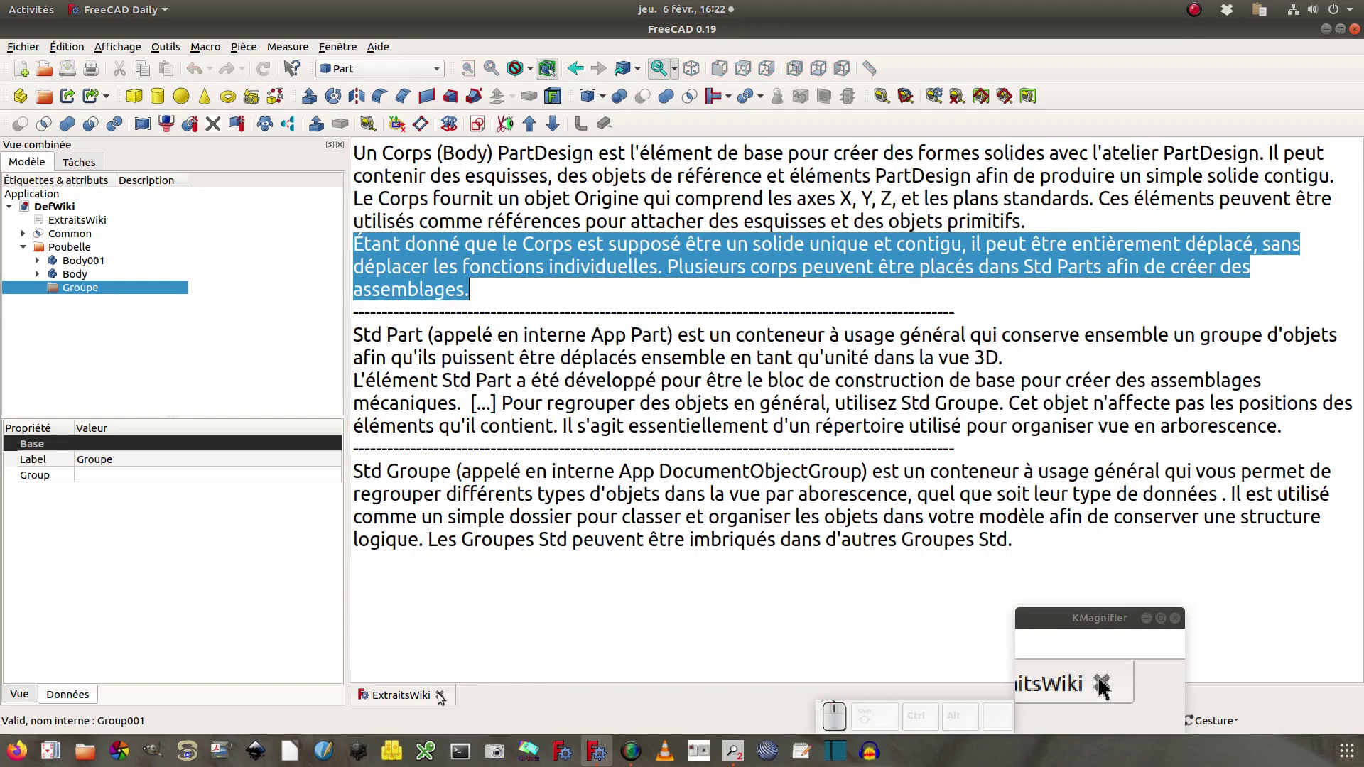
pyautogui.click(439, 695)
pyautogui.click(584, 386)
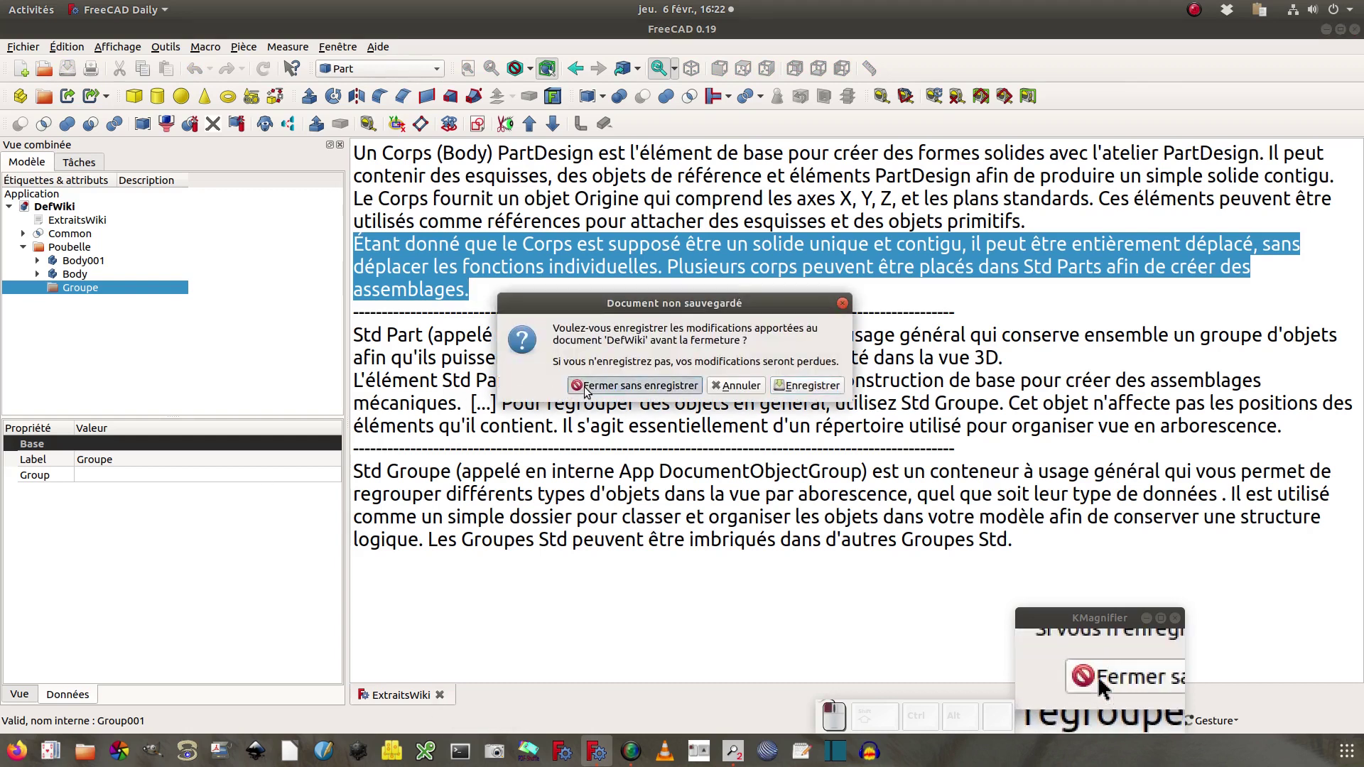
# Create a new document and display the coordinate axes in the 3D view
pyautogui.click(21, 68)
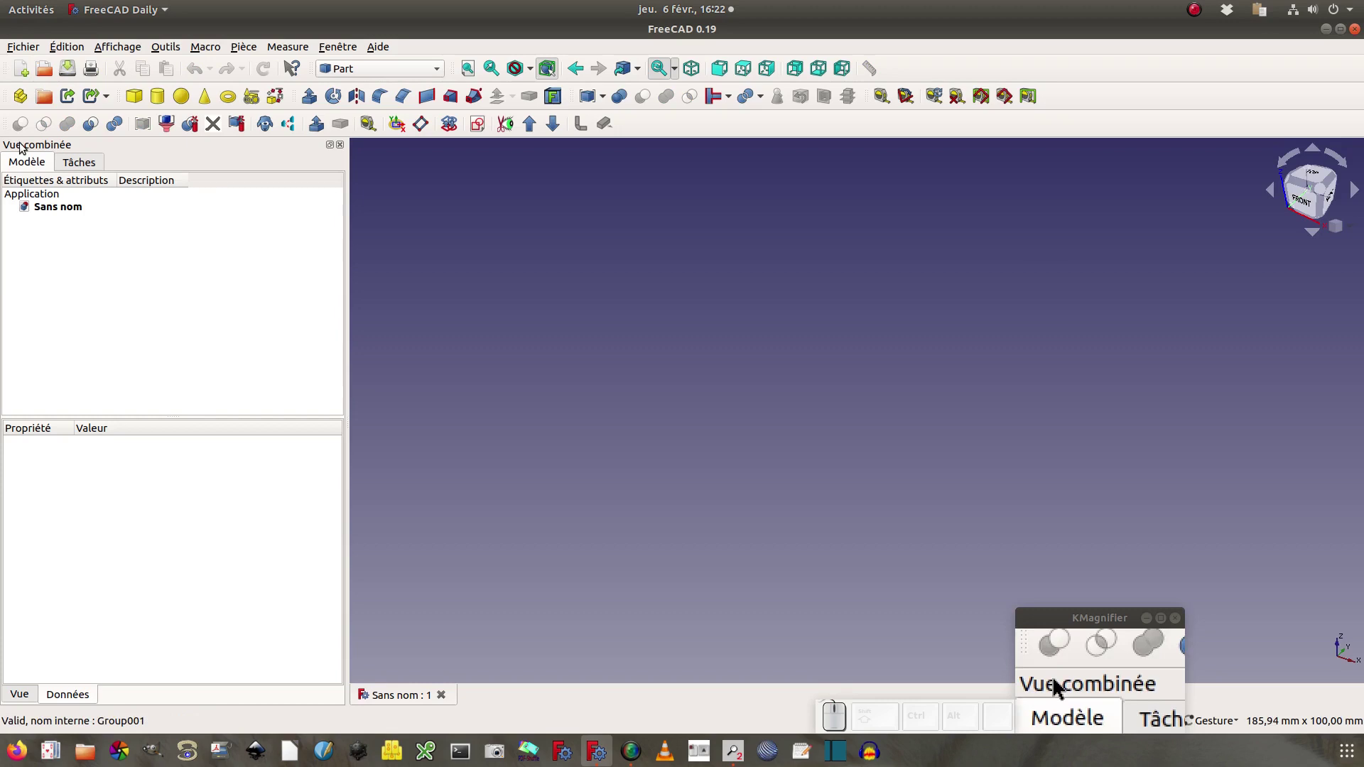
pyautogui.click(98, 47)
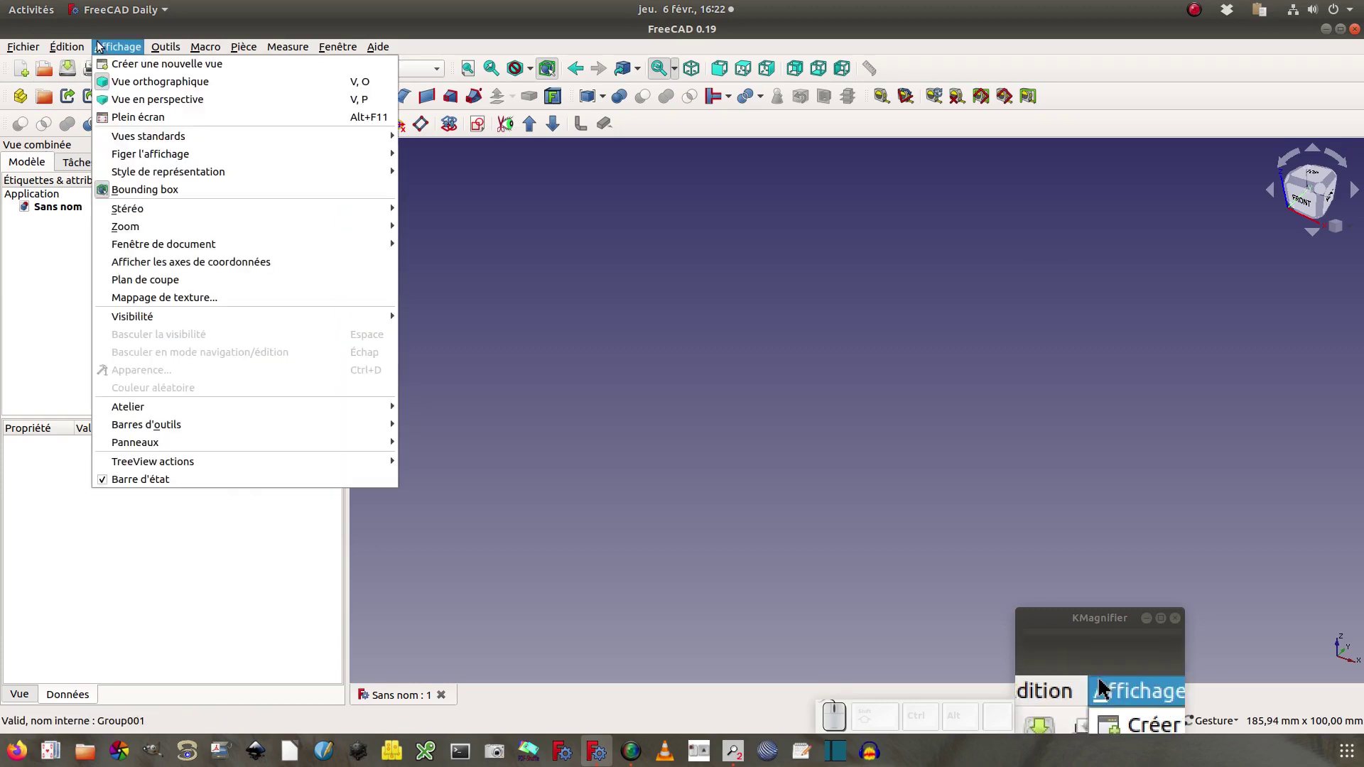
pyautogui.click(198, 257)
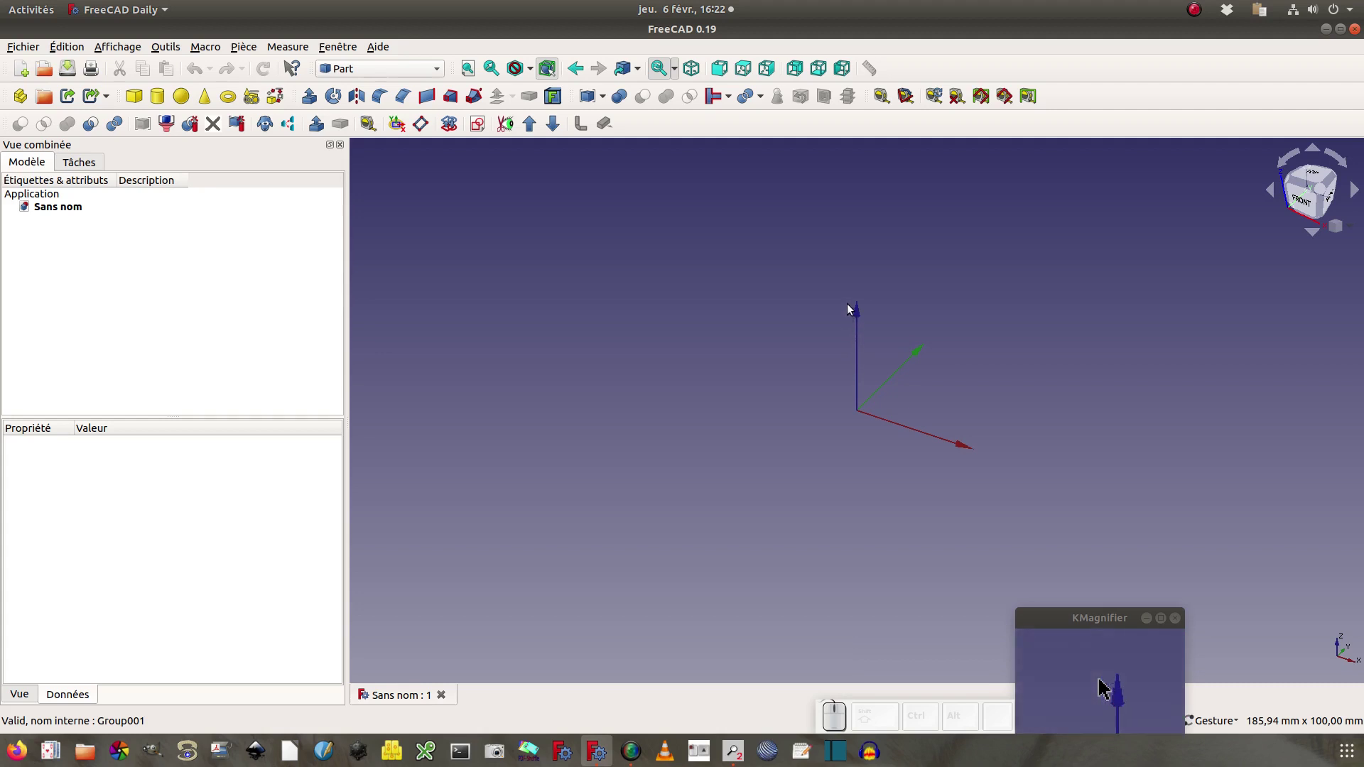
# Create a Part container and make its Origin visible
pyautogui.click(20, 97)
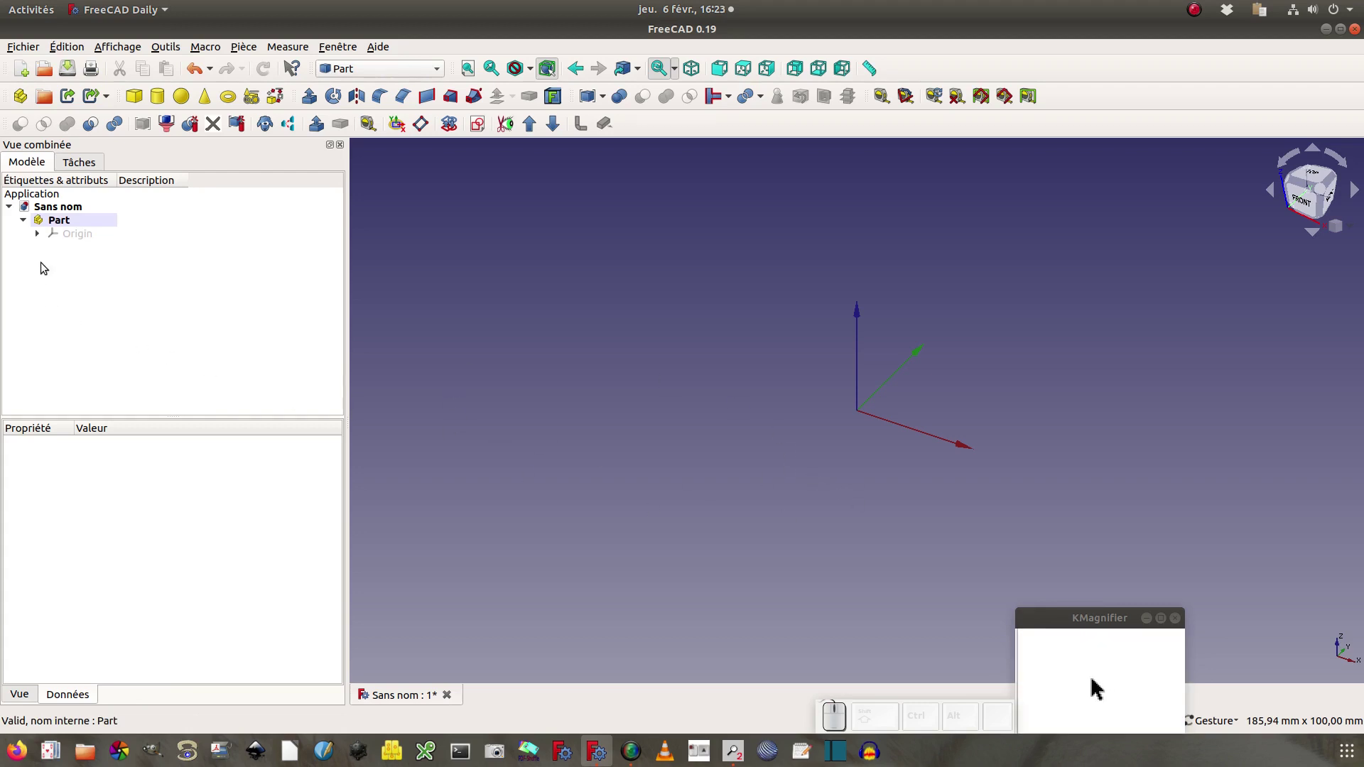
pyautogui.click(61, 233)
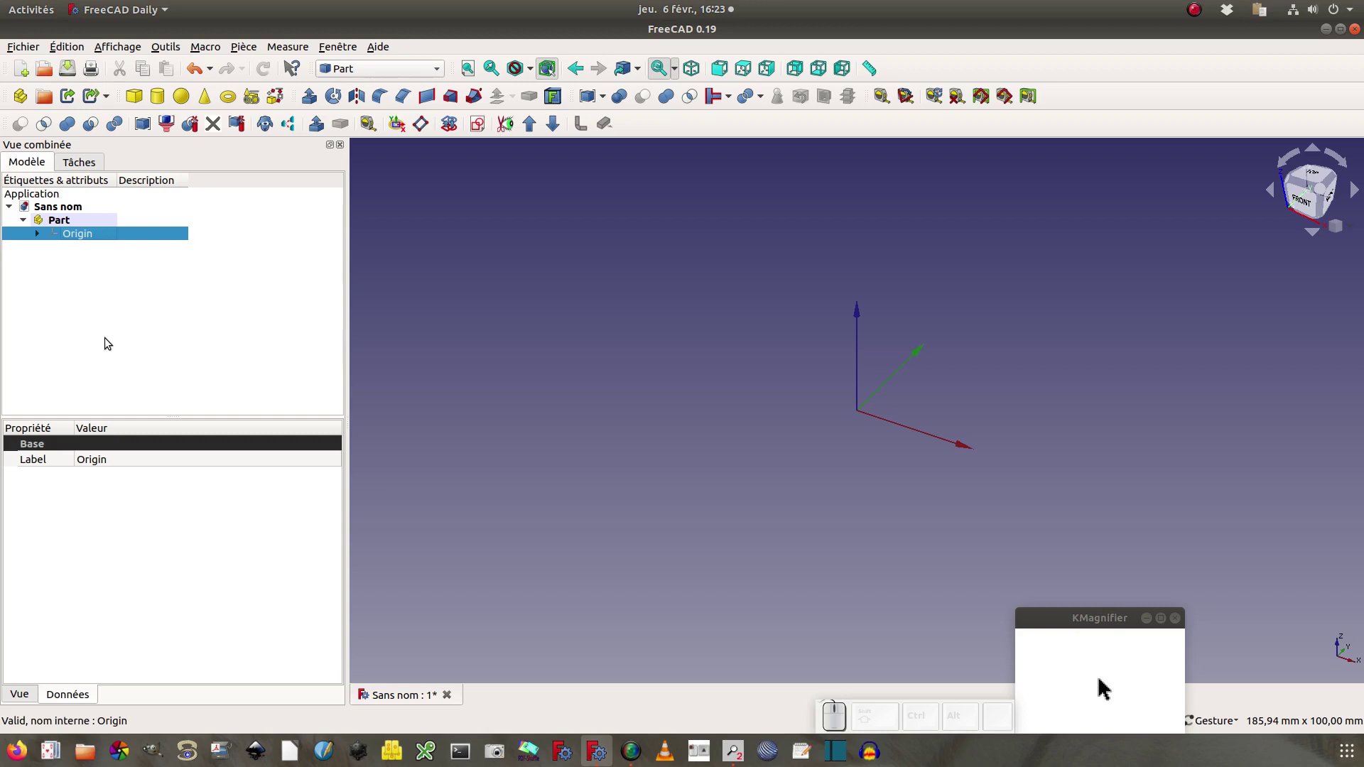
pyautogui.press('space')
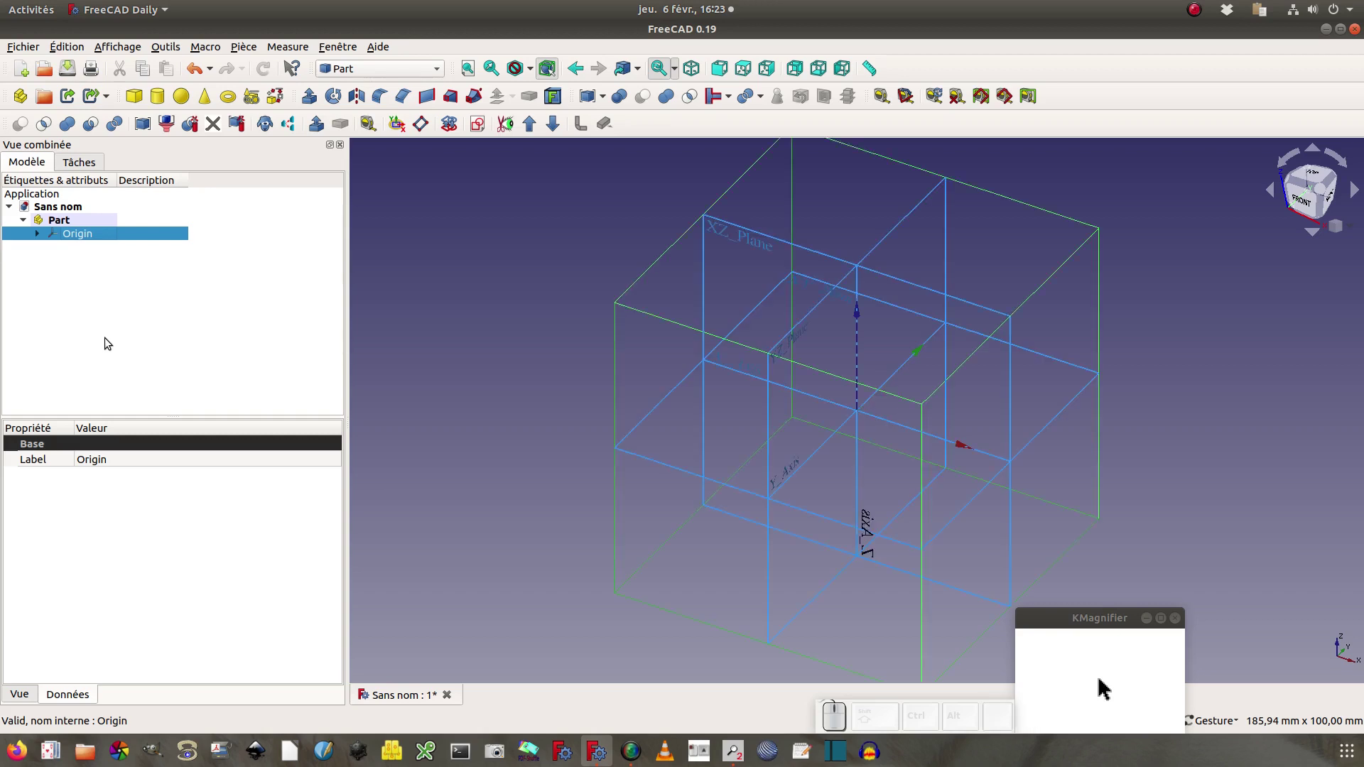
# Hide the XY, XZ and YZ planes of the Part's Origin so only its axes show, and collapse the Part
pyautogui.click(37, 233)
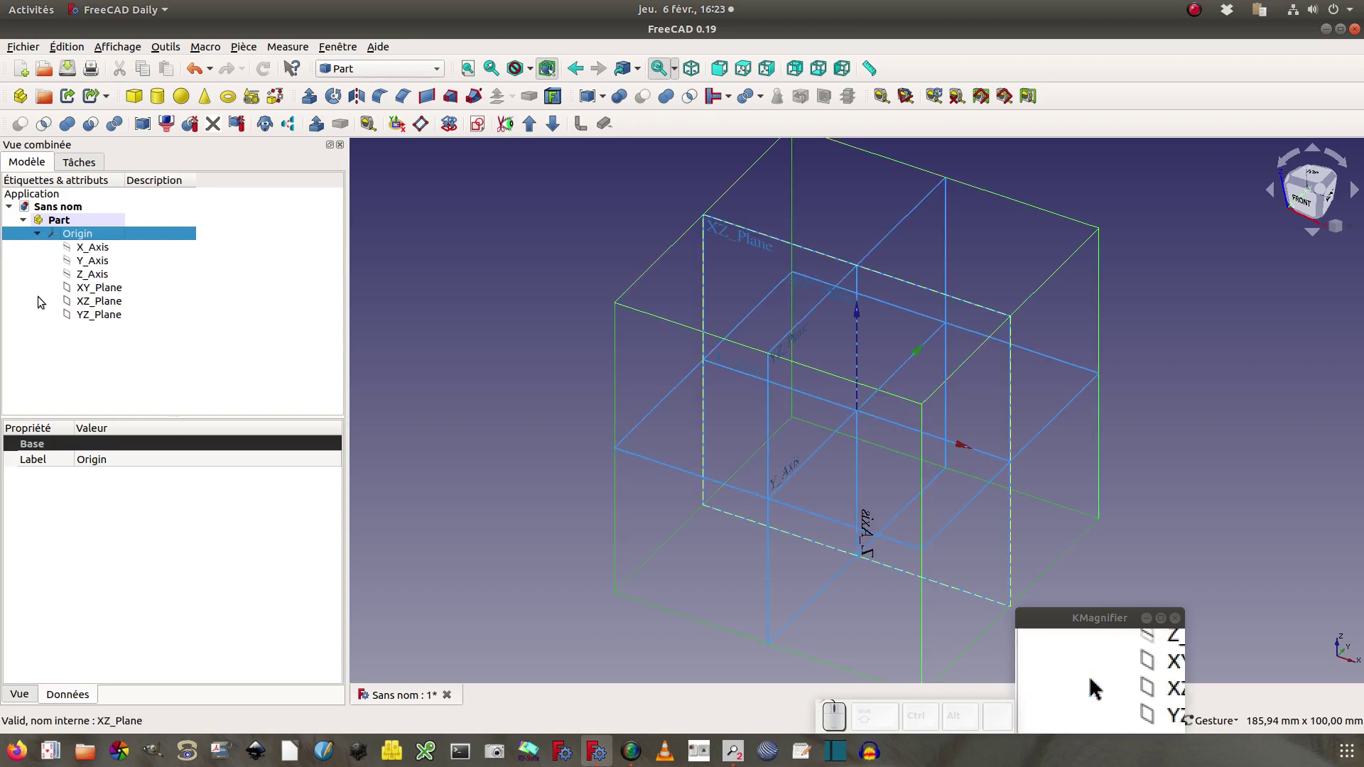
pyautogui.click(93, 288)
pyautogui.press('space')
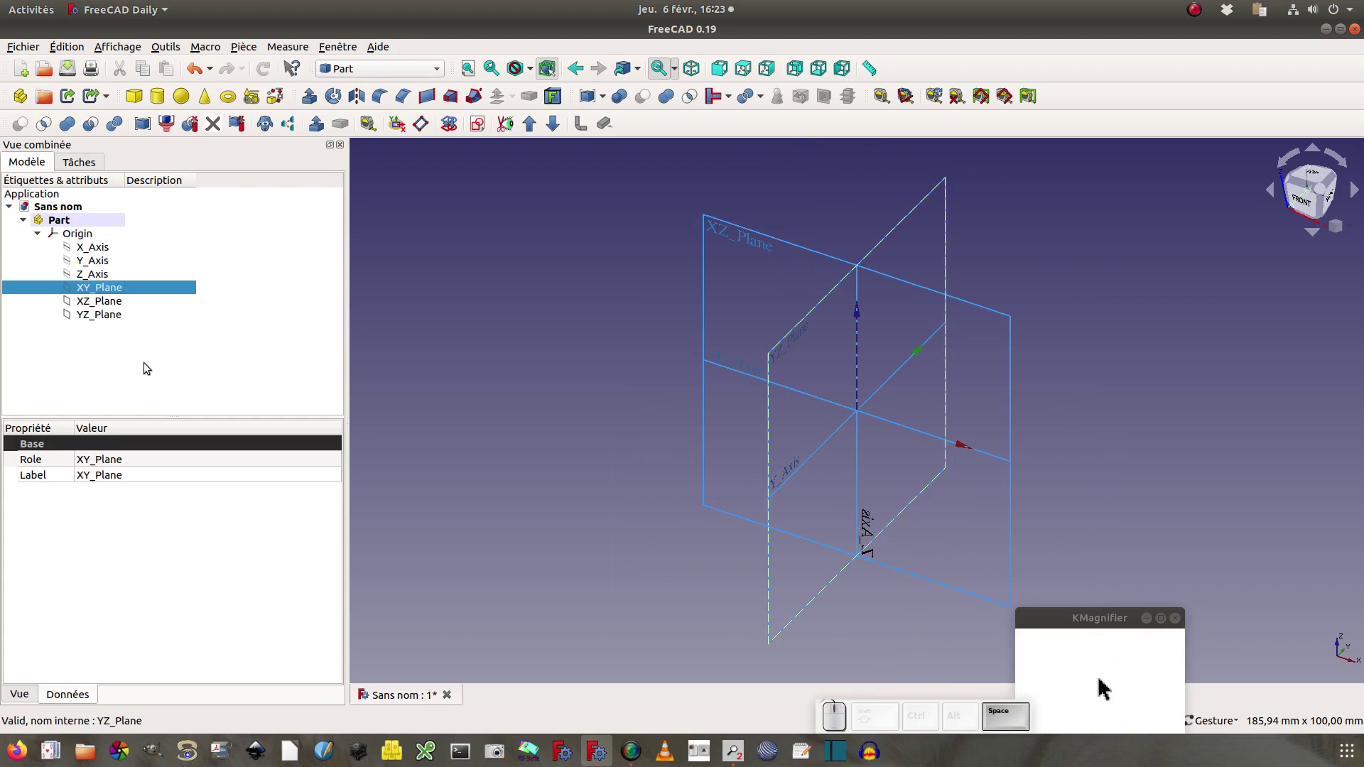
pyautogui.click(113, 302)
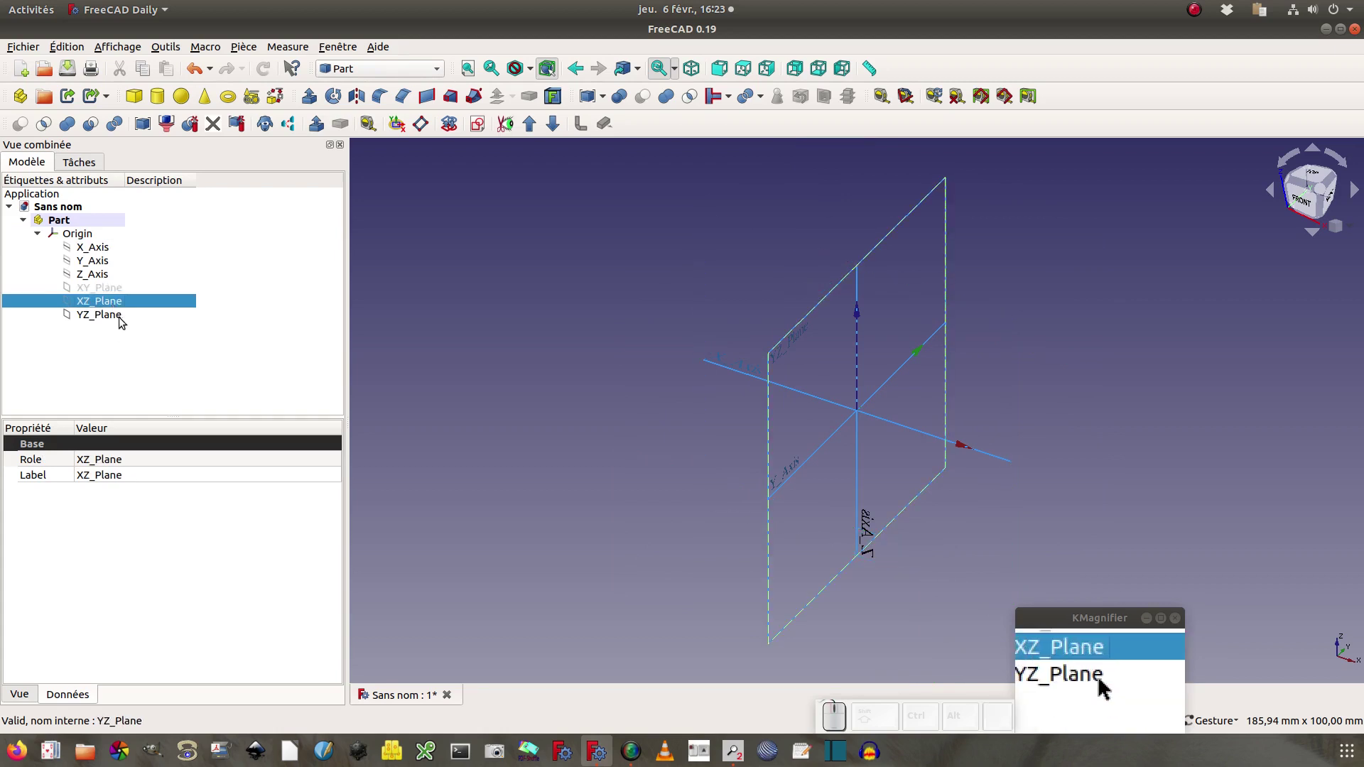
pyautogui.click(99, 315)
pyautogui.press('space')
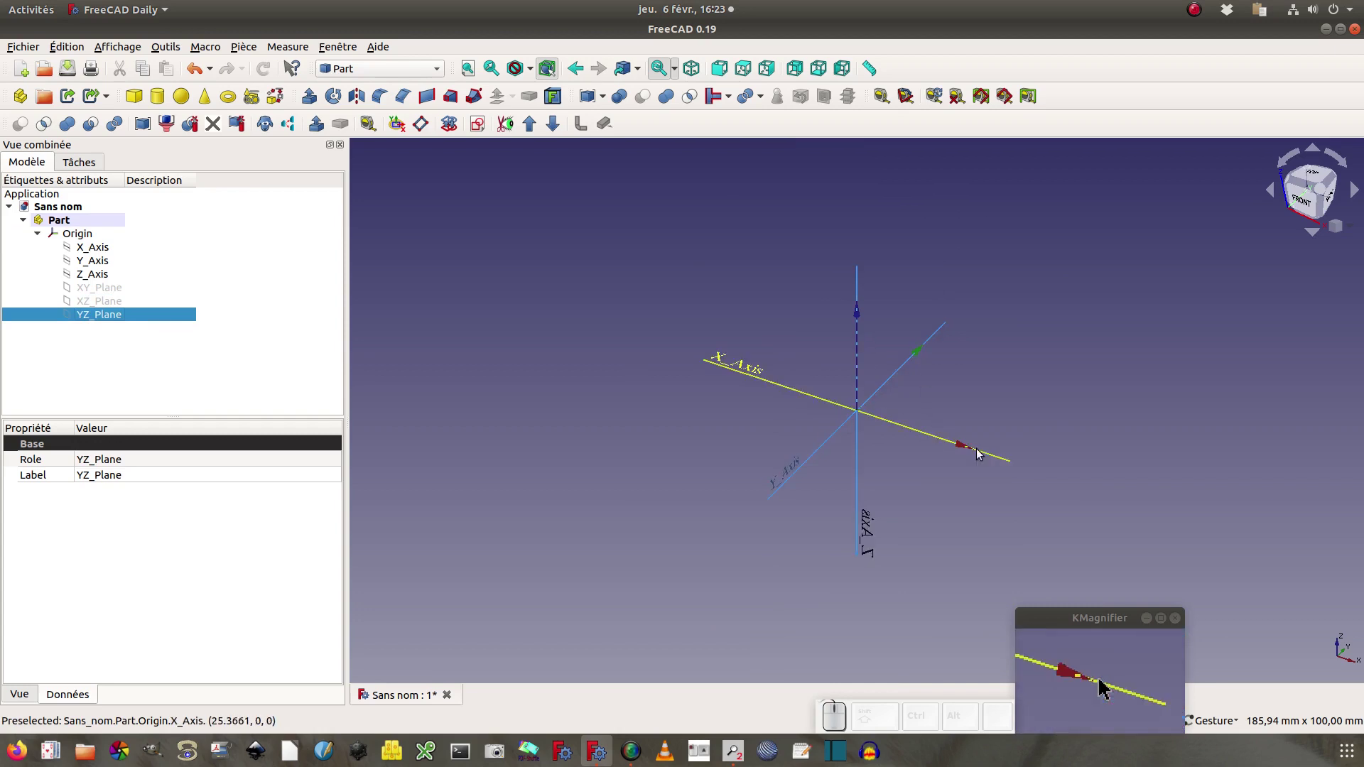
pyautogui.click(23, 220)
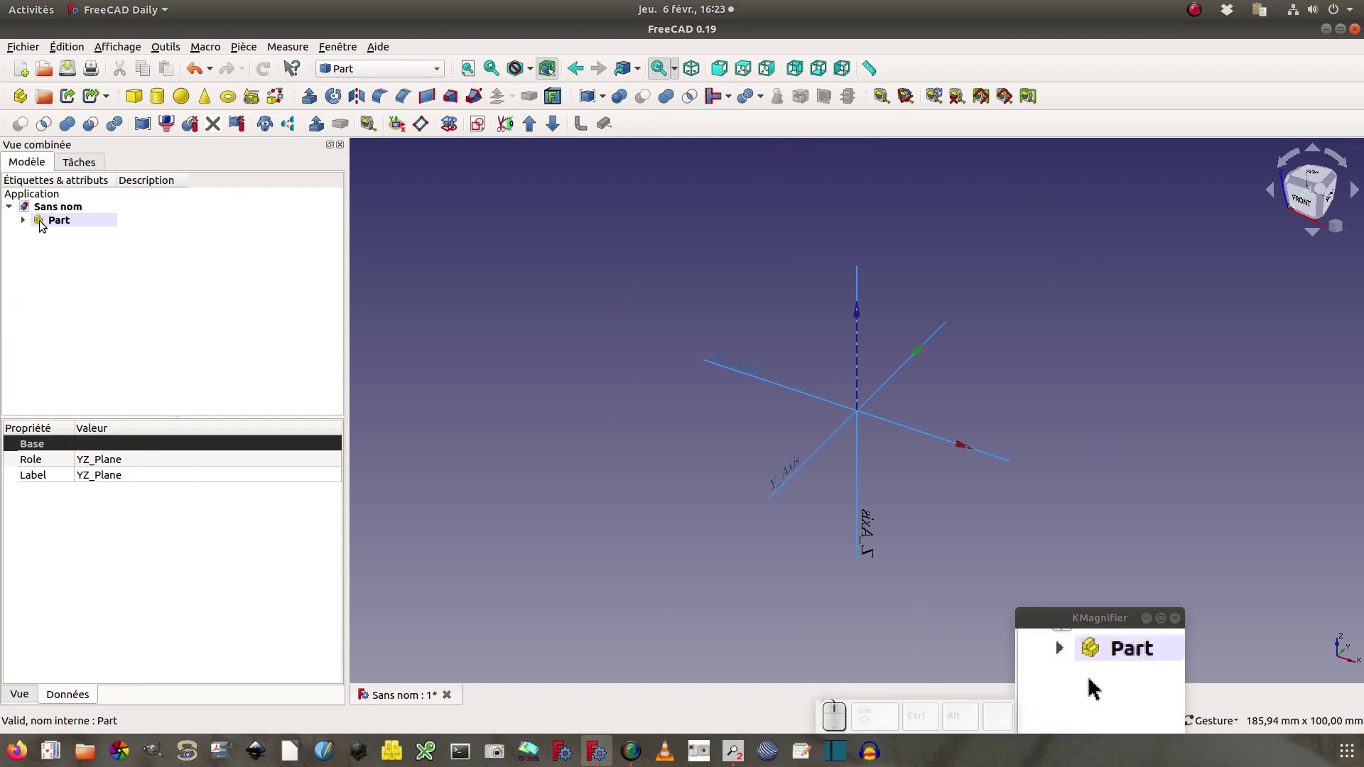
# Set the Part container's placement translation to 20 mm in X, Y and Z
pyautogui.click(59, 221)
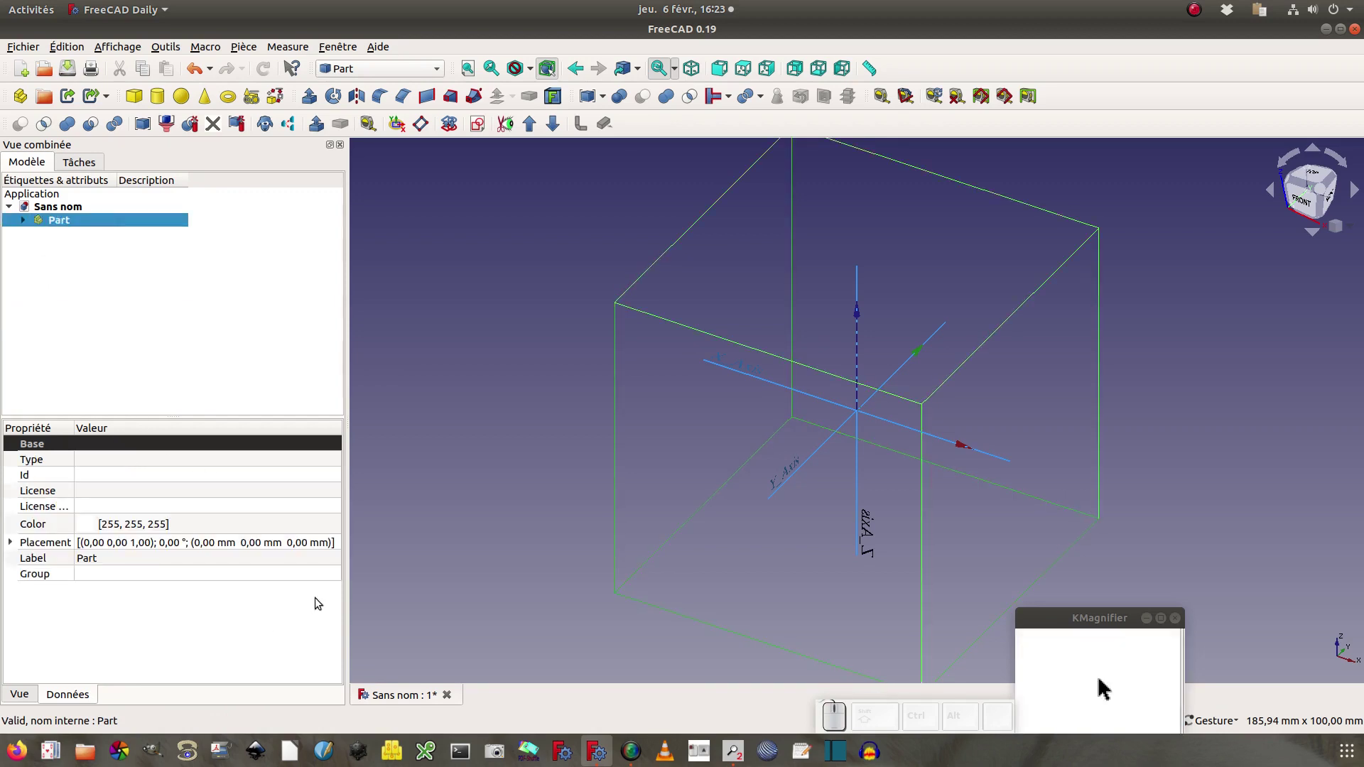
pyautogui.click(335, 543)
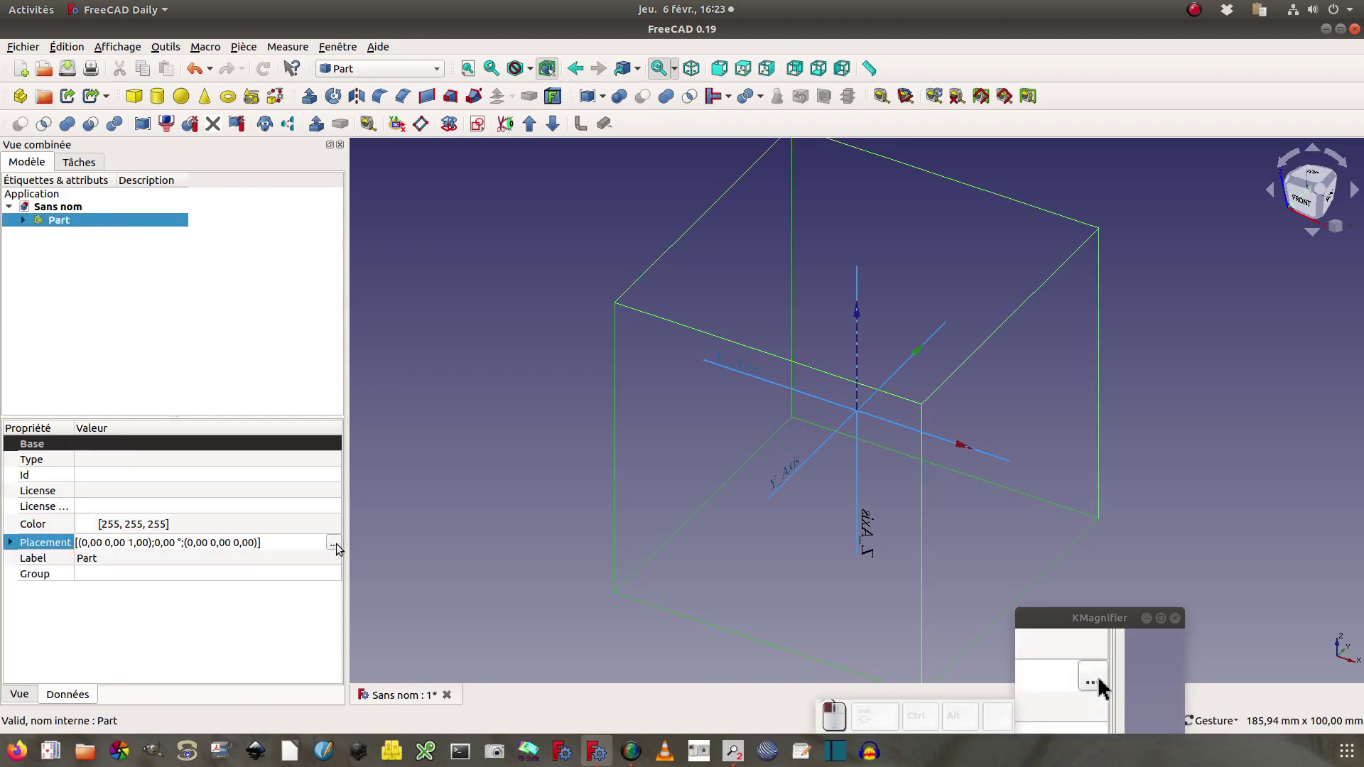
pyautogui.click(336, 543)
pyautogui.moveTo(117, 239); pyautogui.dragTo(6, 274)
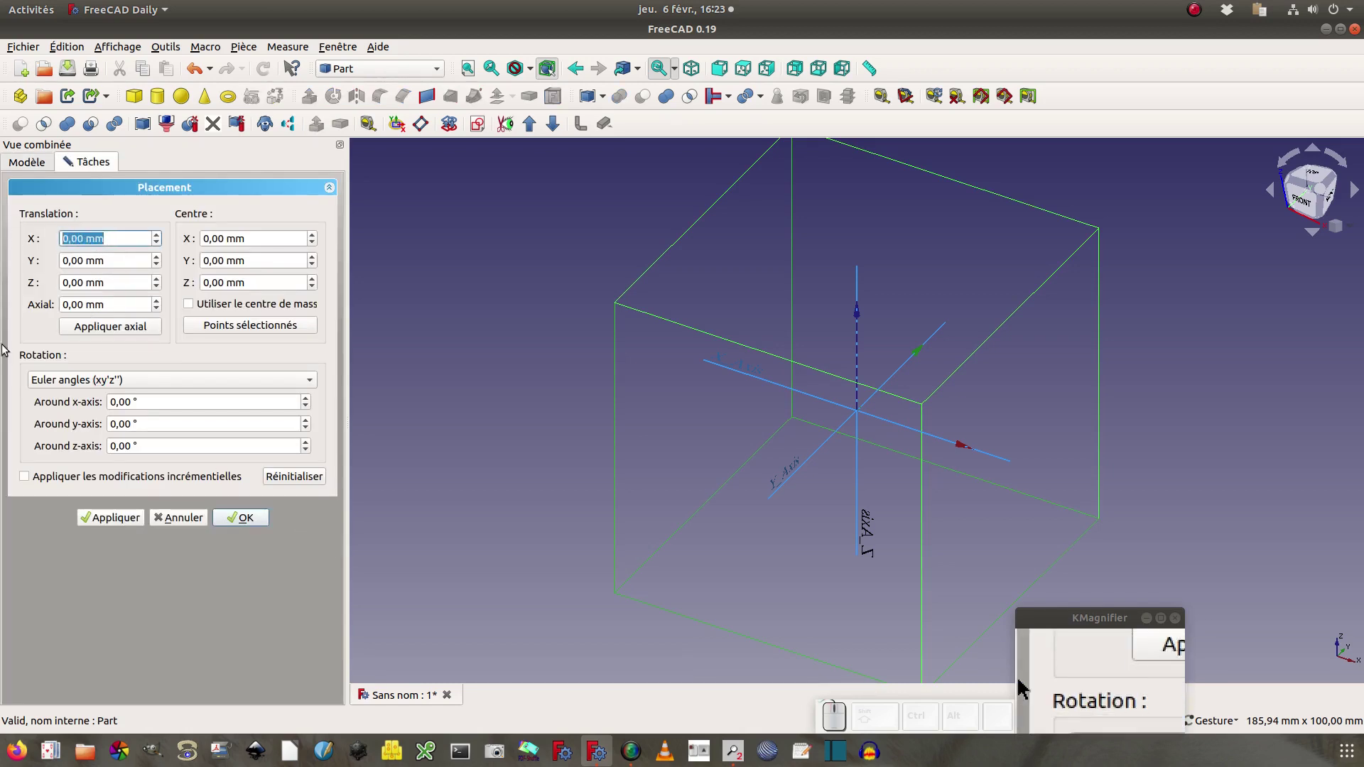
pyautogui.write('20')
pyautogui.moveTo(127, 266); pyautogui.dragTo(43, 282)
pyautogui.write('2020')
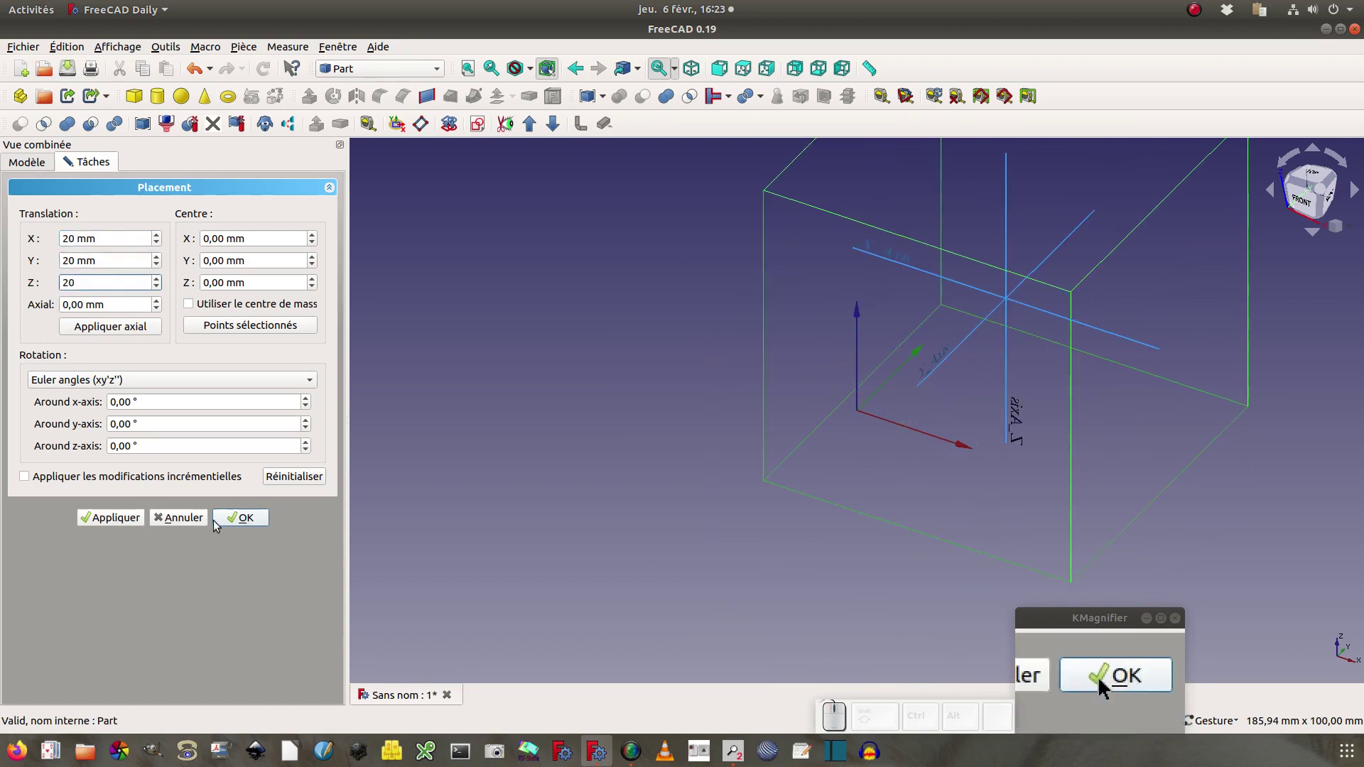
pyautogui.click(240, 517)
pyautogui.click(559, 548)
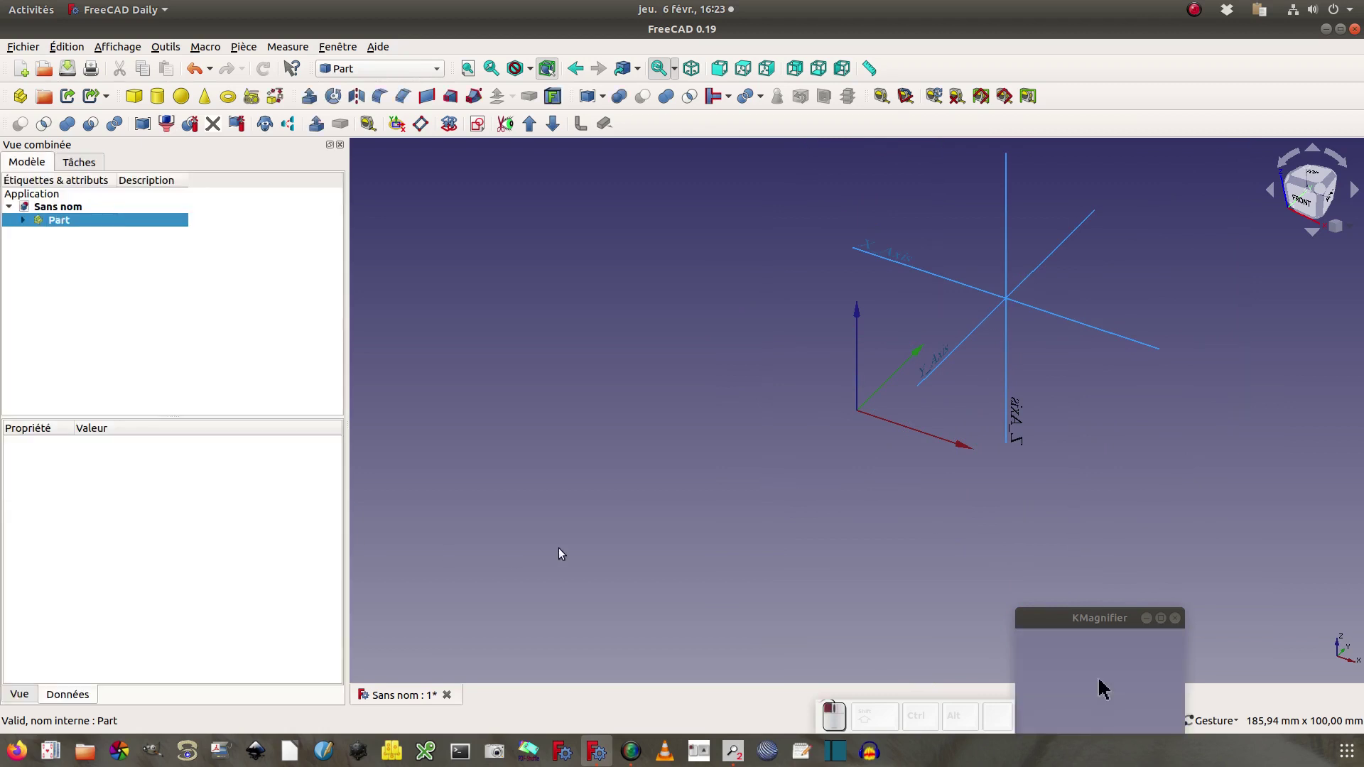
# Create a default cube outside the Part container and check its placement without changing it
pyautogui.moveTo(1146, 563); pyautogui.dragTo(1065, 530)
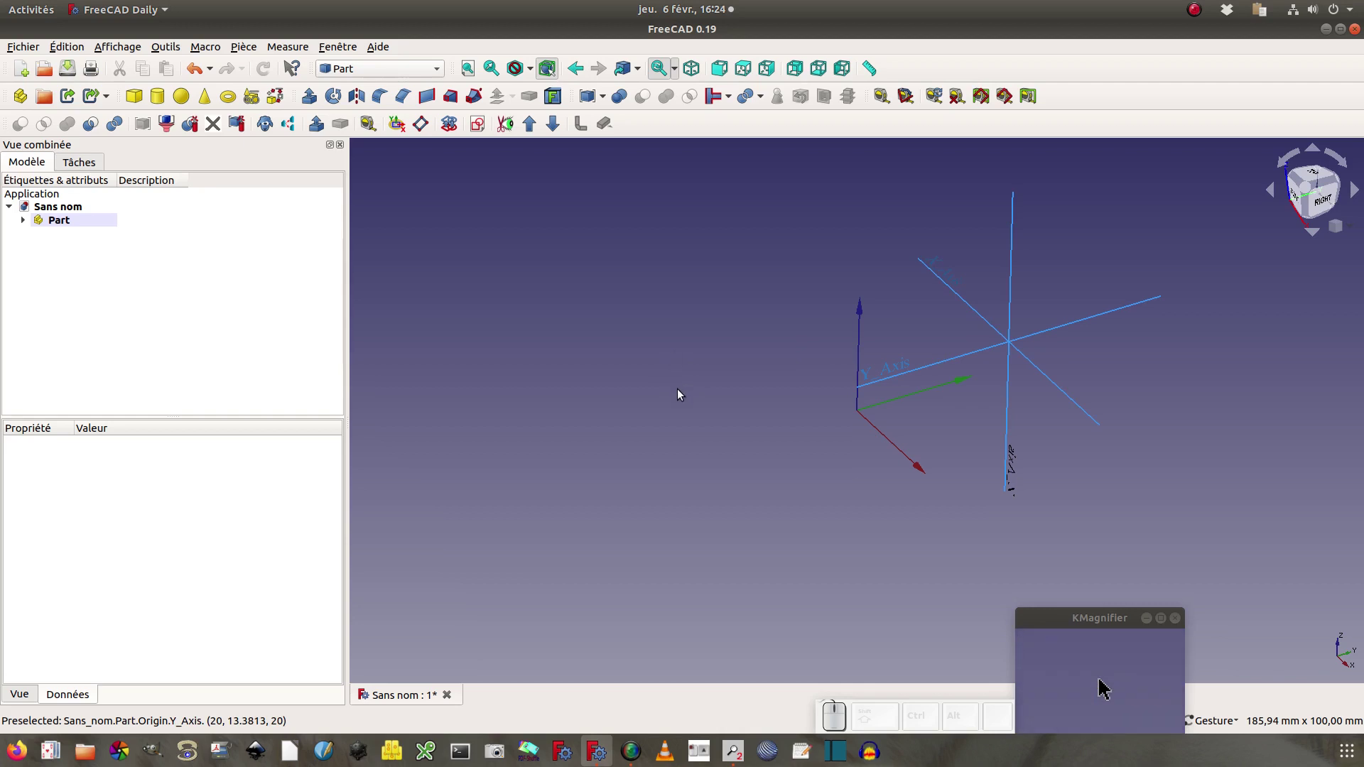
pyautogui.click(134, 96)
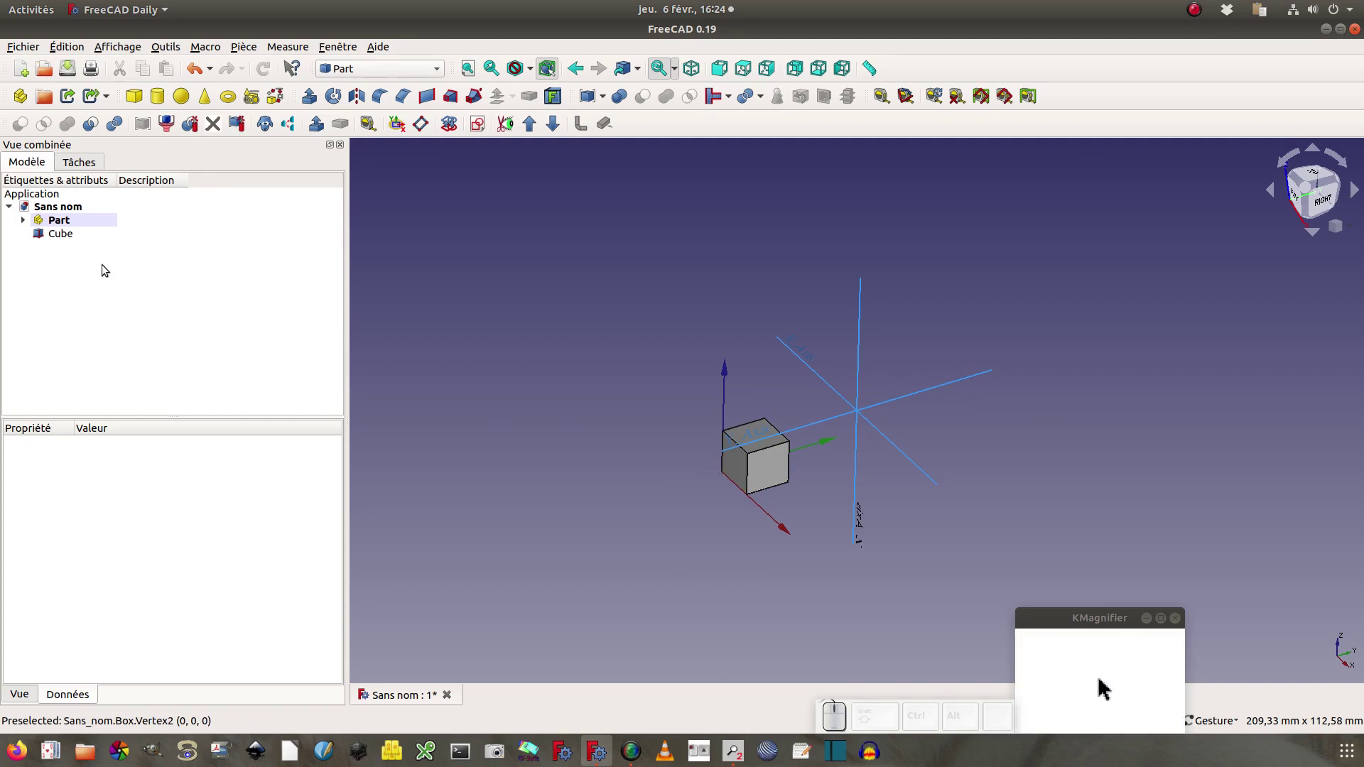
pyautogui.click(61, 233)
pyautogui.click(331, 490)
pyautogui.click(335, 490)
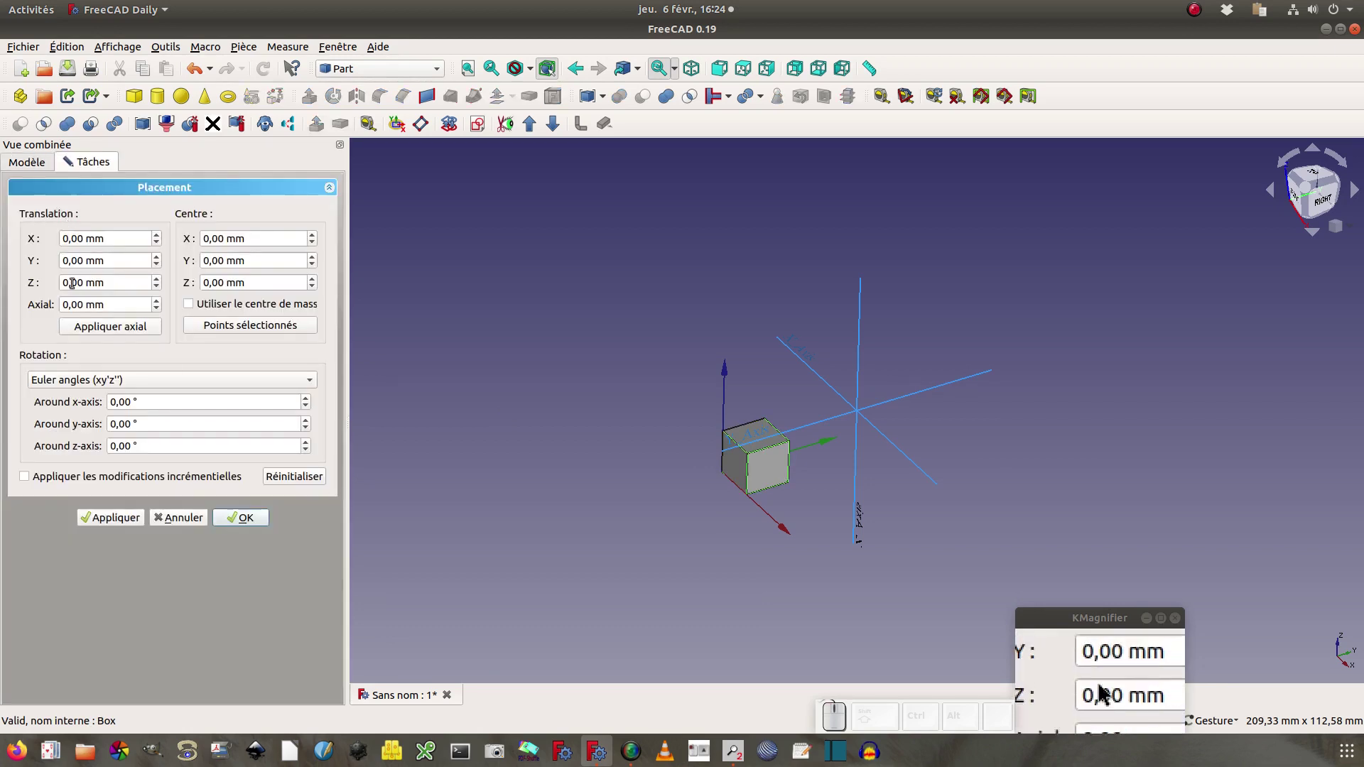
pyautogui.click(179, 518)
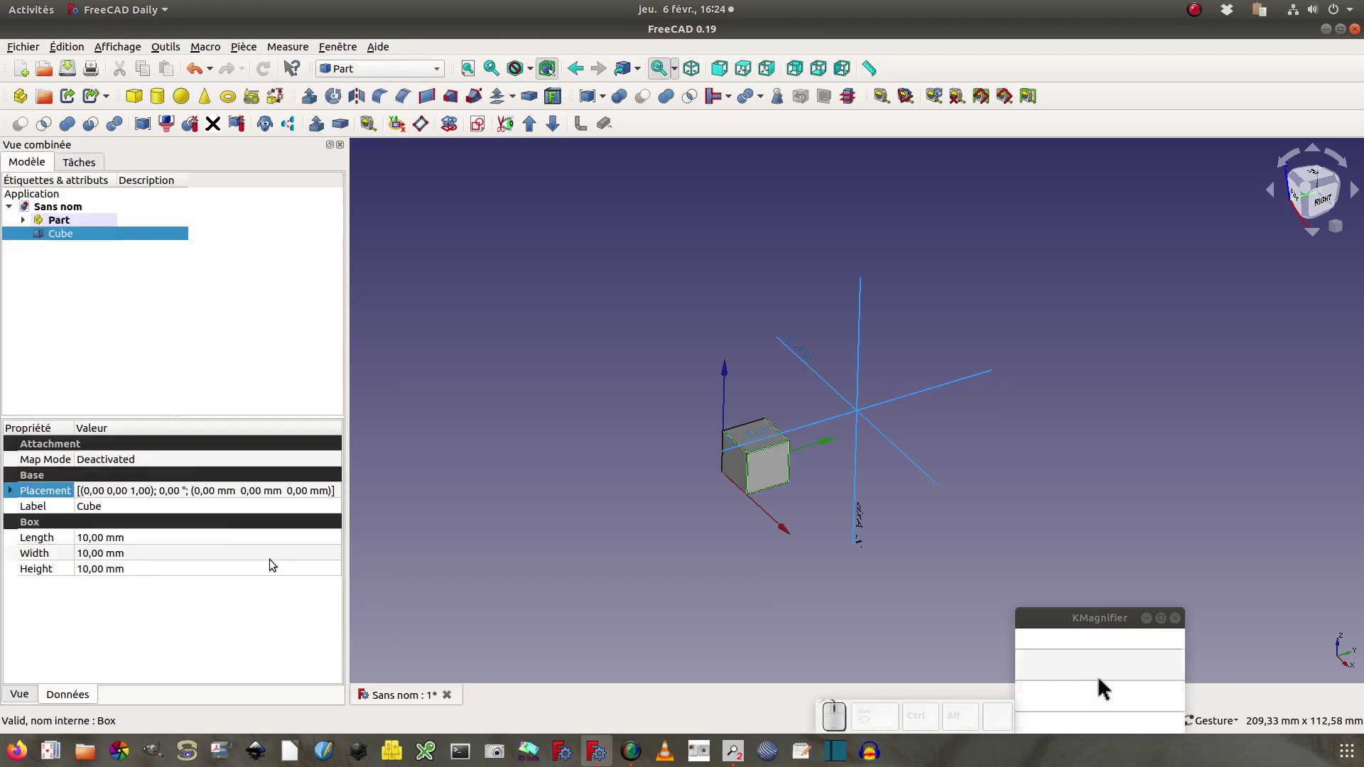
# Move the cube into the Part container, expand the Part and check the cube's placement inside it
pyautogui.moveTo(36, 233); pyautogui.dragTo(63, 223)
pyautogui.click(432, 371)
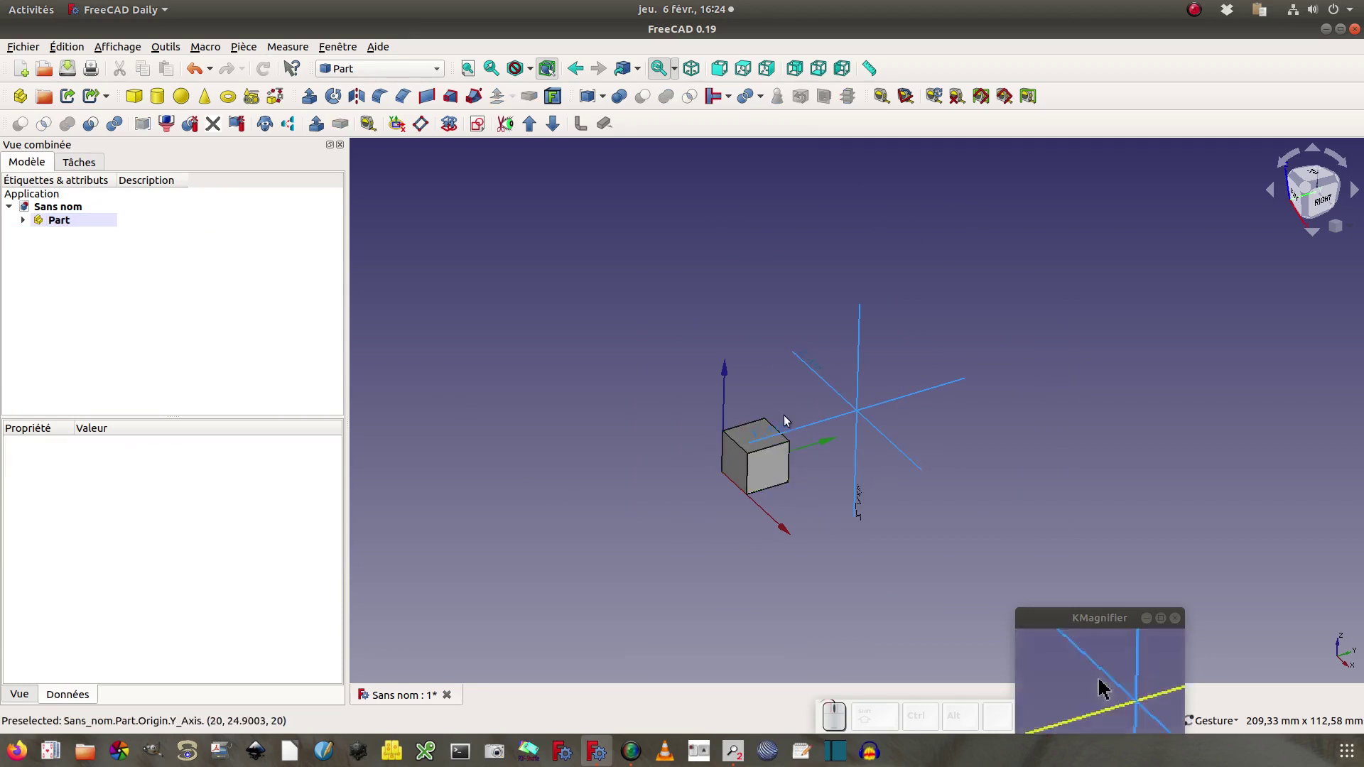
pyautogui.click(23, 220)
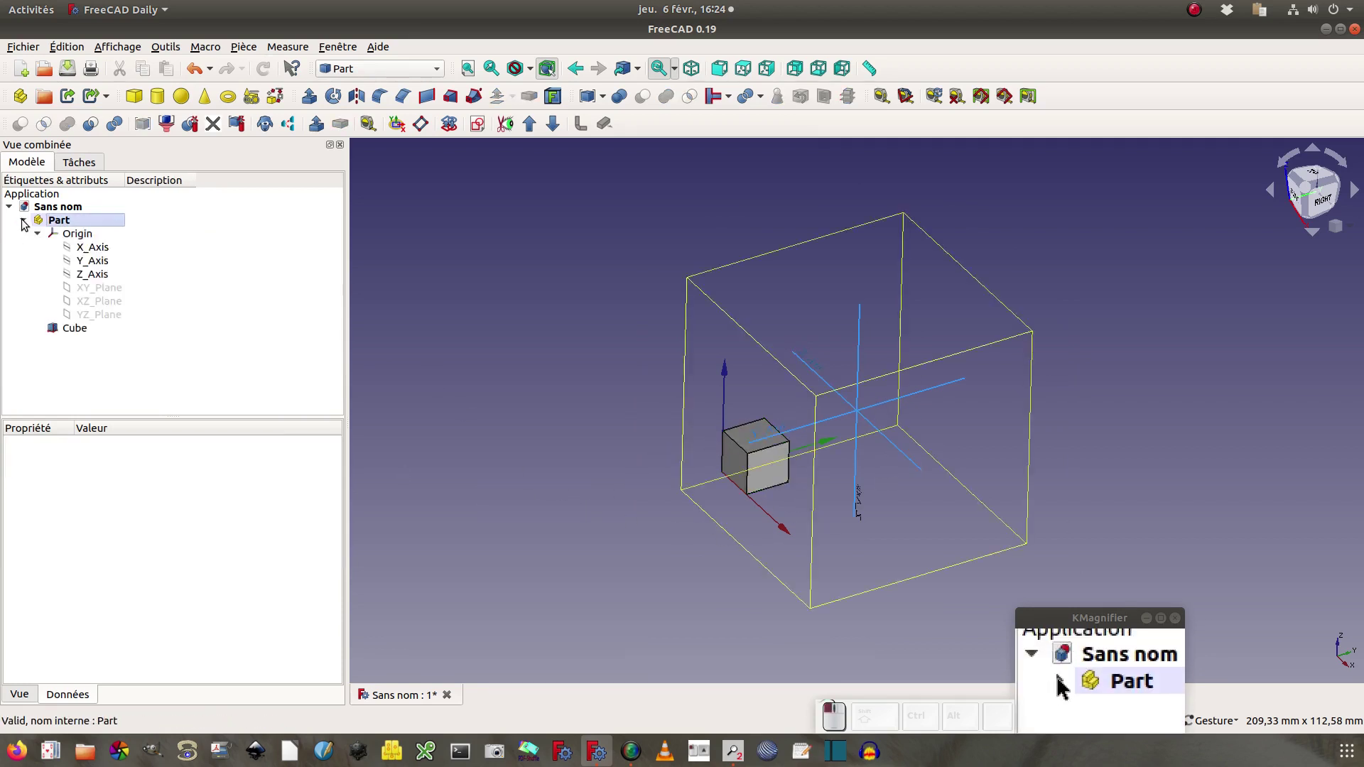
pyautogui.click(71, 329)
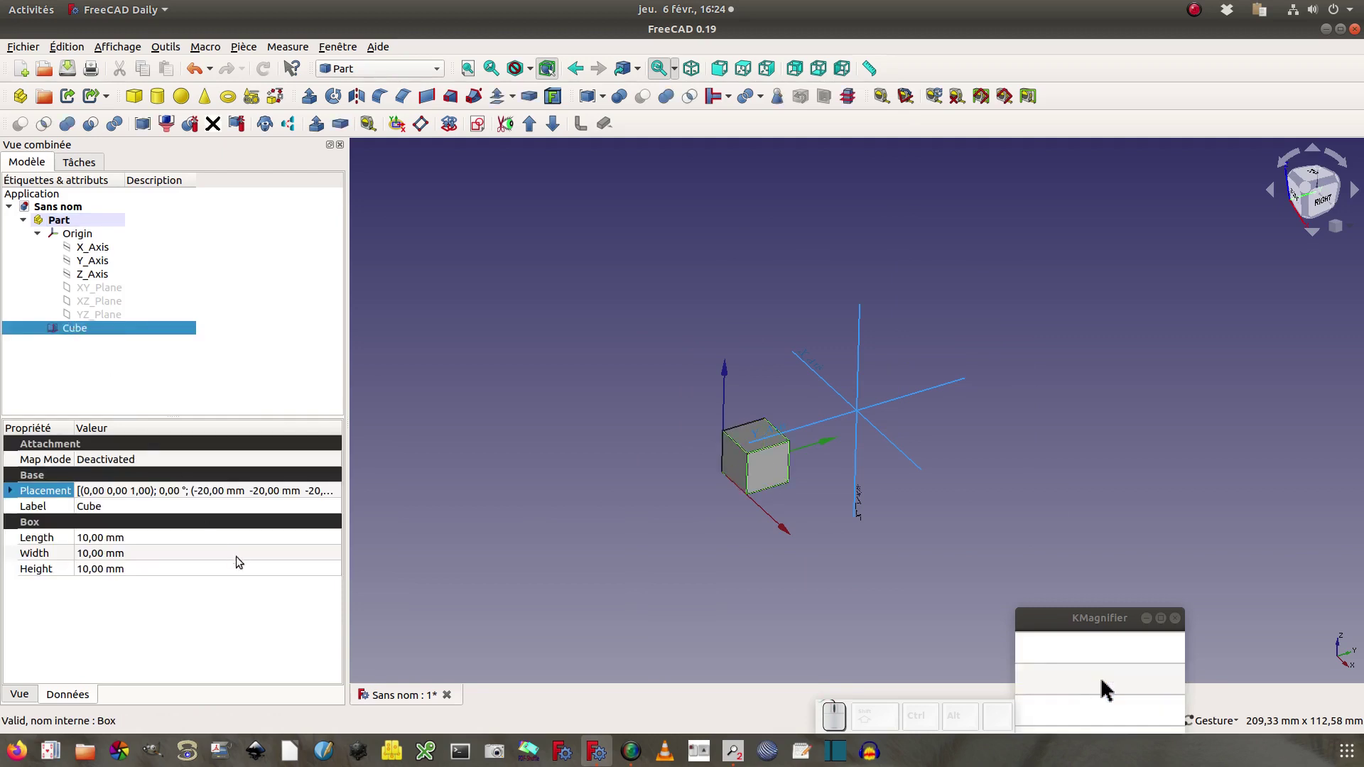
# Reset the cube's placement inside the Part to a translation of 0 mm in X, Y and Z
pyautogui.click(336, 491)
pyautogui.click(337, 490)
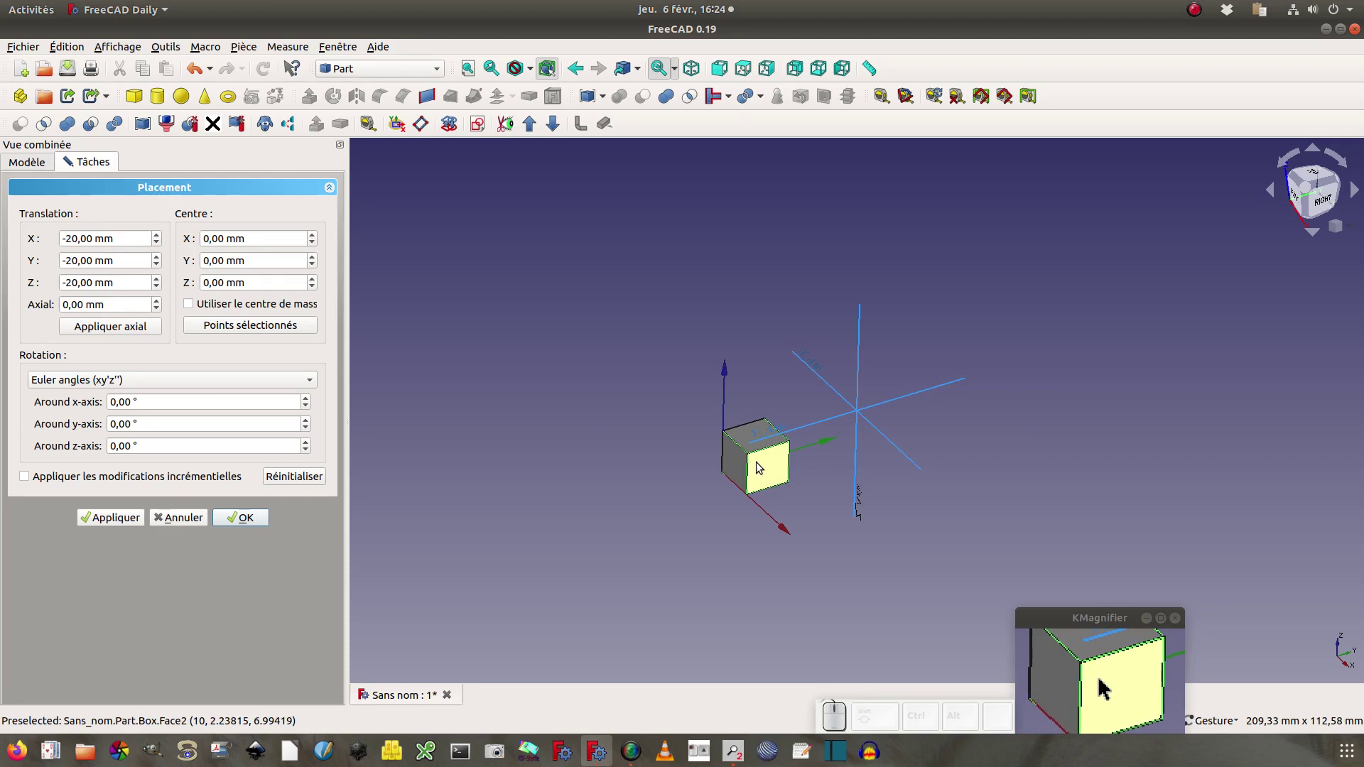
pyautogui.click(312, 477)
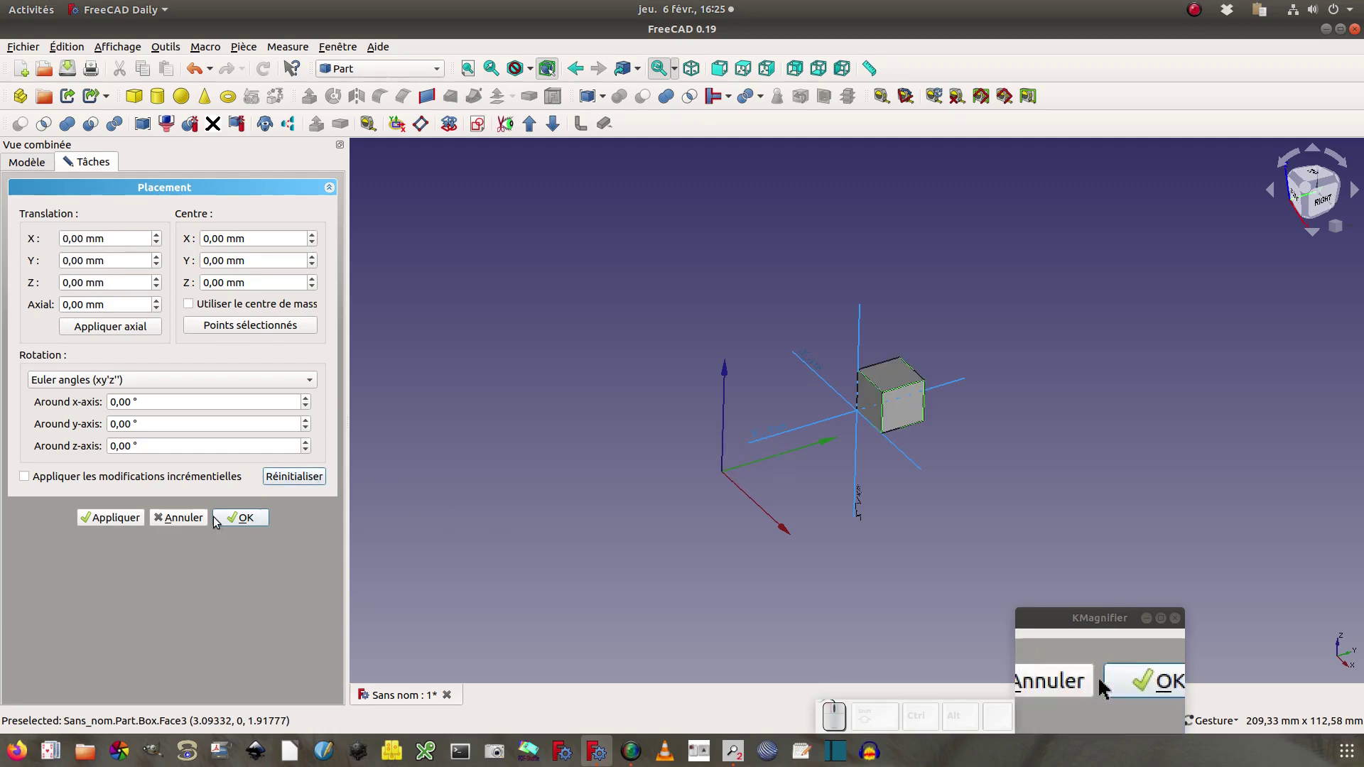
pyautogui.click(241, 518)
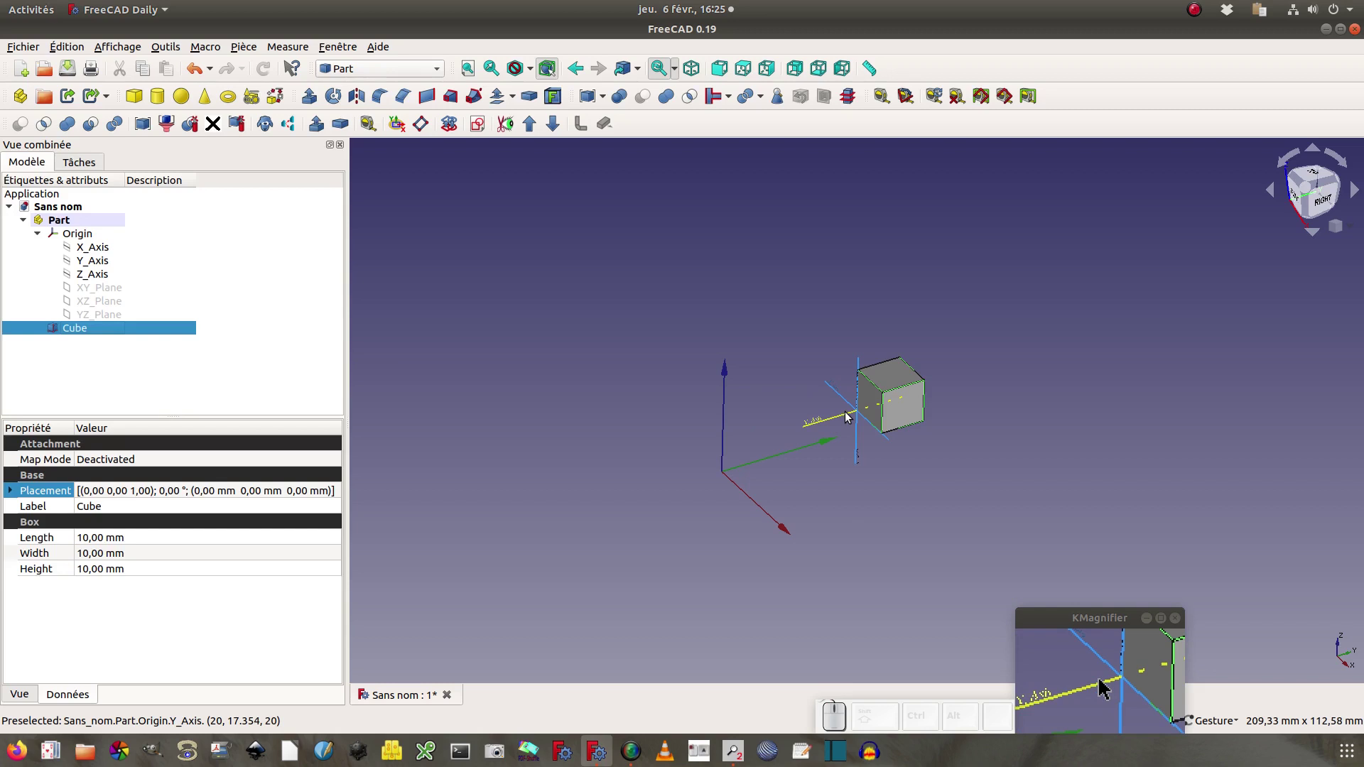
# Move the whole Part container 6 mm along its Y axis with Transform
pyautogui.click(23, 220)
pyautogui.click(49, 224)
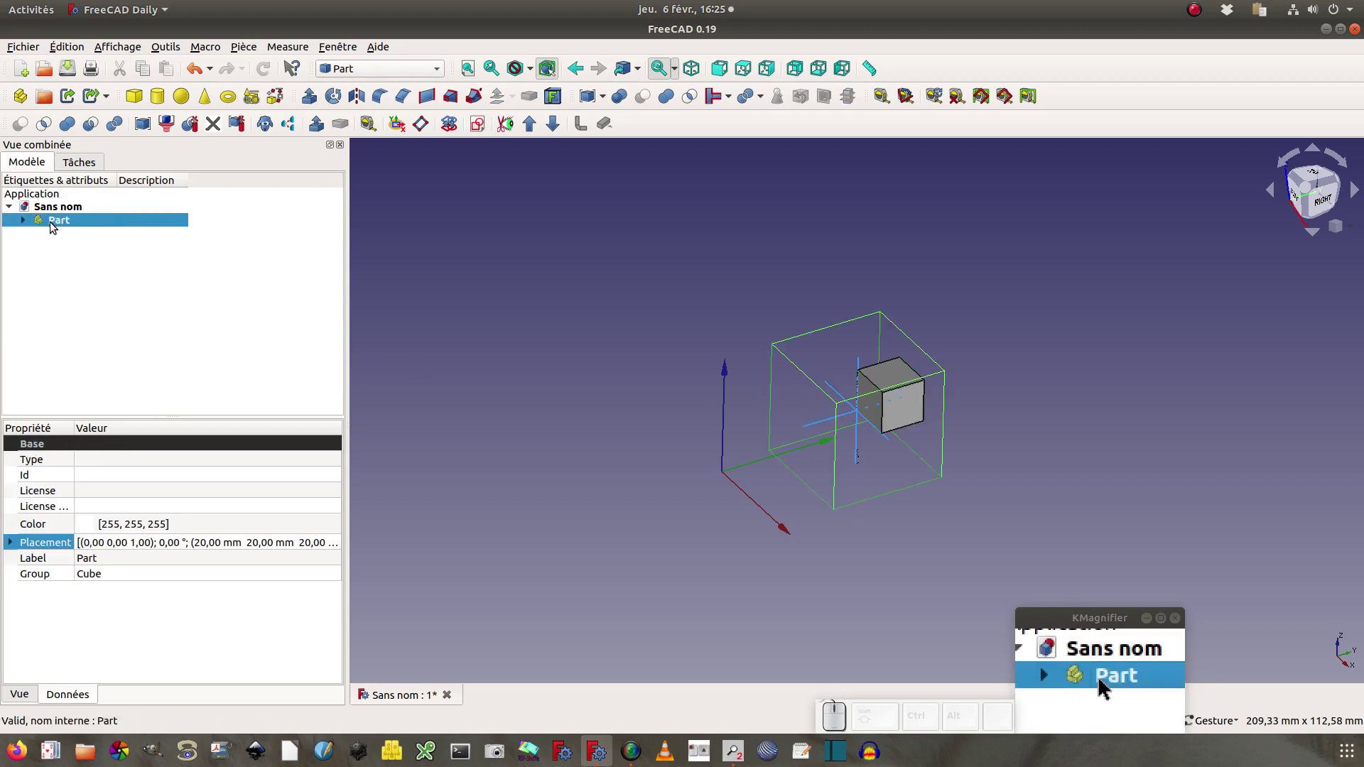
pyautogui.rightClick(50, 225)
pyautogui.click(71, 249)
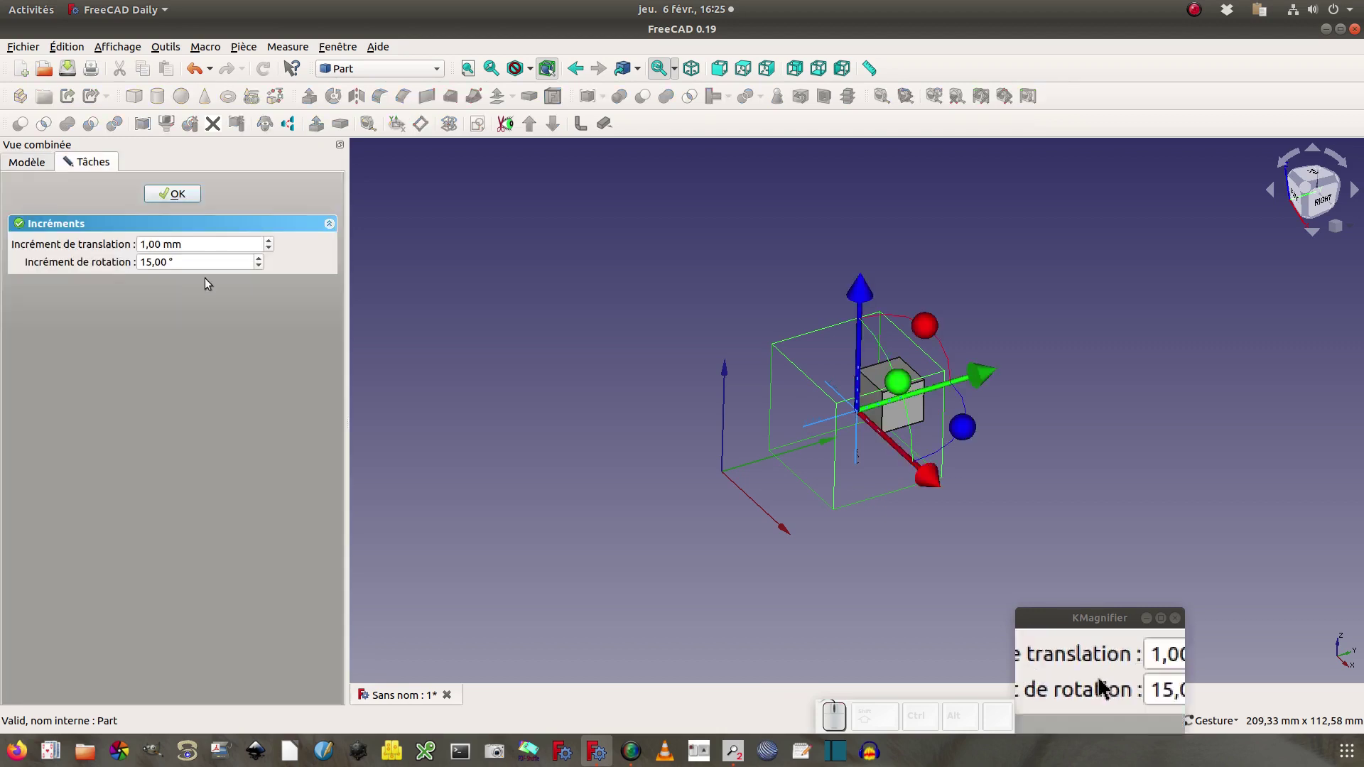
pyautogui.moveTo(983, 376); pyautogui.dragTo(989, 293)
pyautogui.click(156, 194)
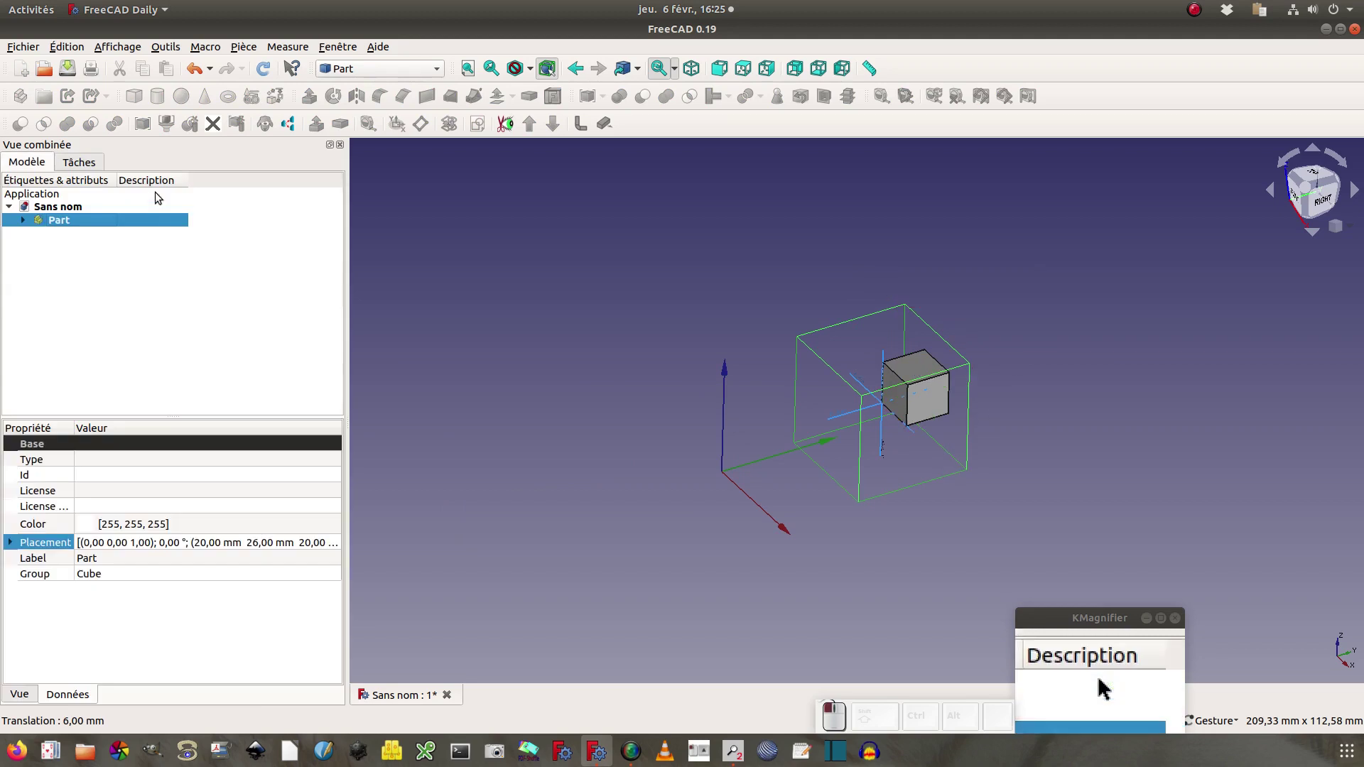
# Move only the cube inside the Part 28 mm along the Y axis with Transform
pyautogui.click(23, 220)
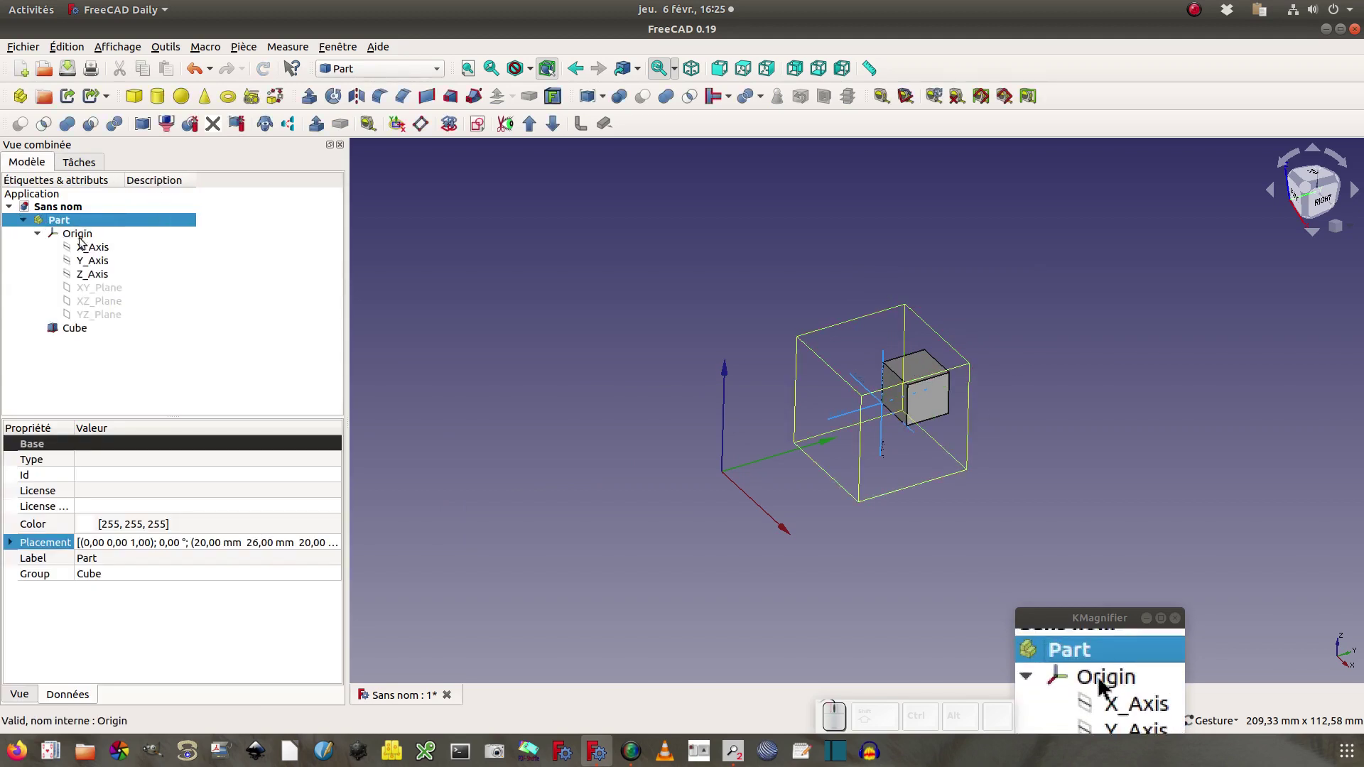
pyautogui.click(83, 329)
pyautogui.rightClick(84, 328)
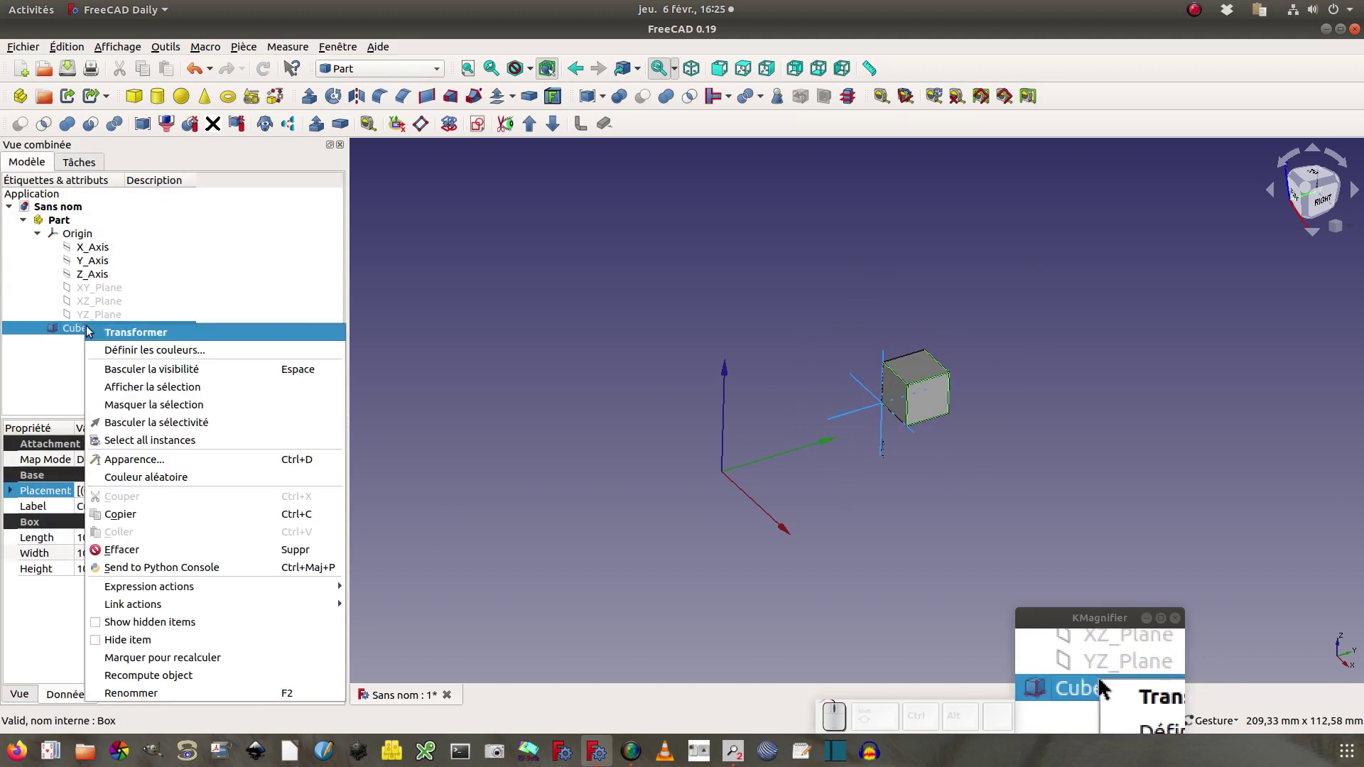
pyautogui.click(110, 332)
pyautogui.moveTo(1009, 368); pyautogui.dragTo(1126, 306)
pyautogui.click(173, 195)
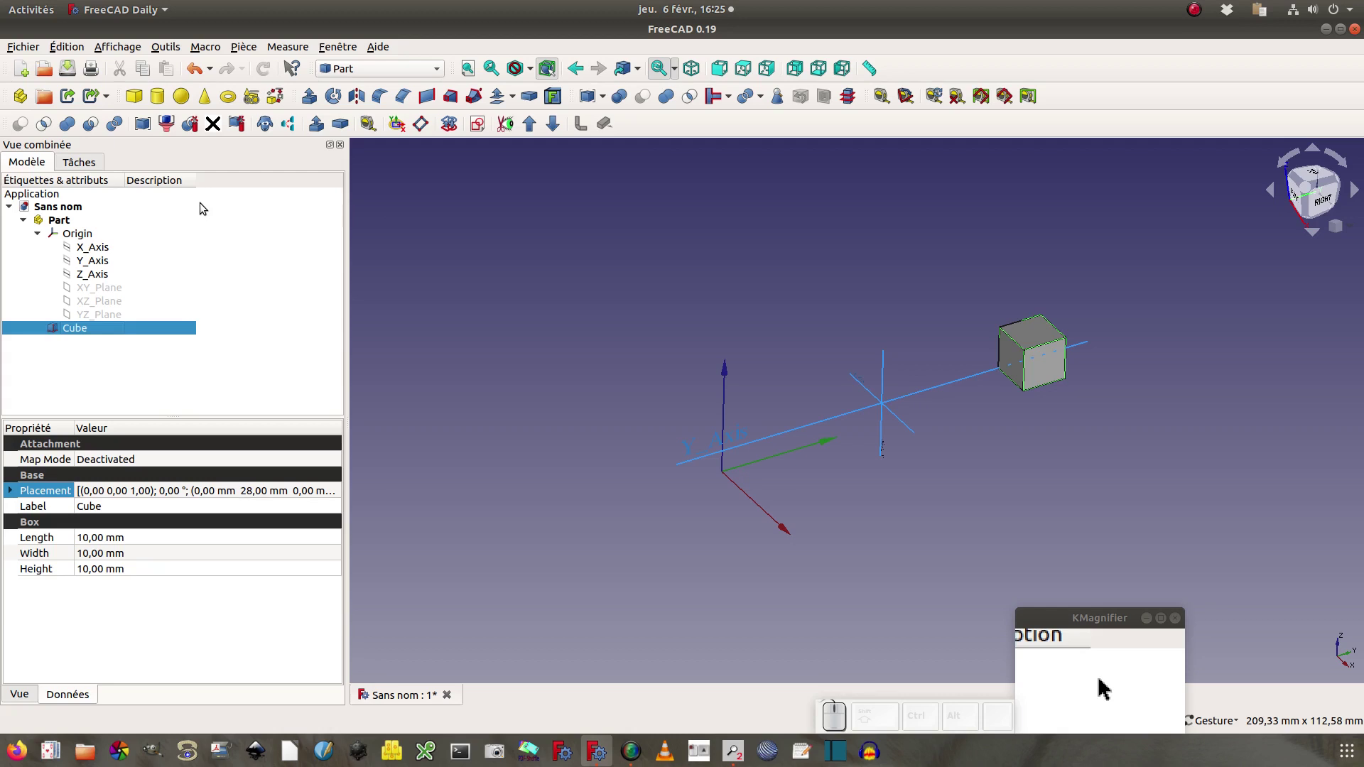
# Close the current document without saving it and open the file Espaces.FCStd
pyautogui.click(446, 695)
pyautogui.click(599, 386)
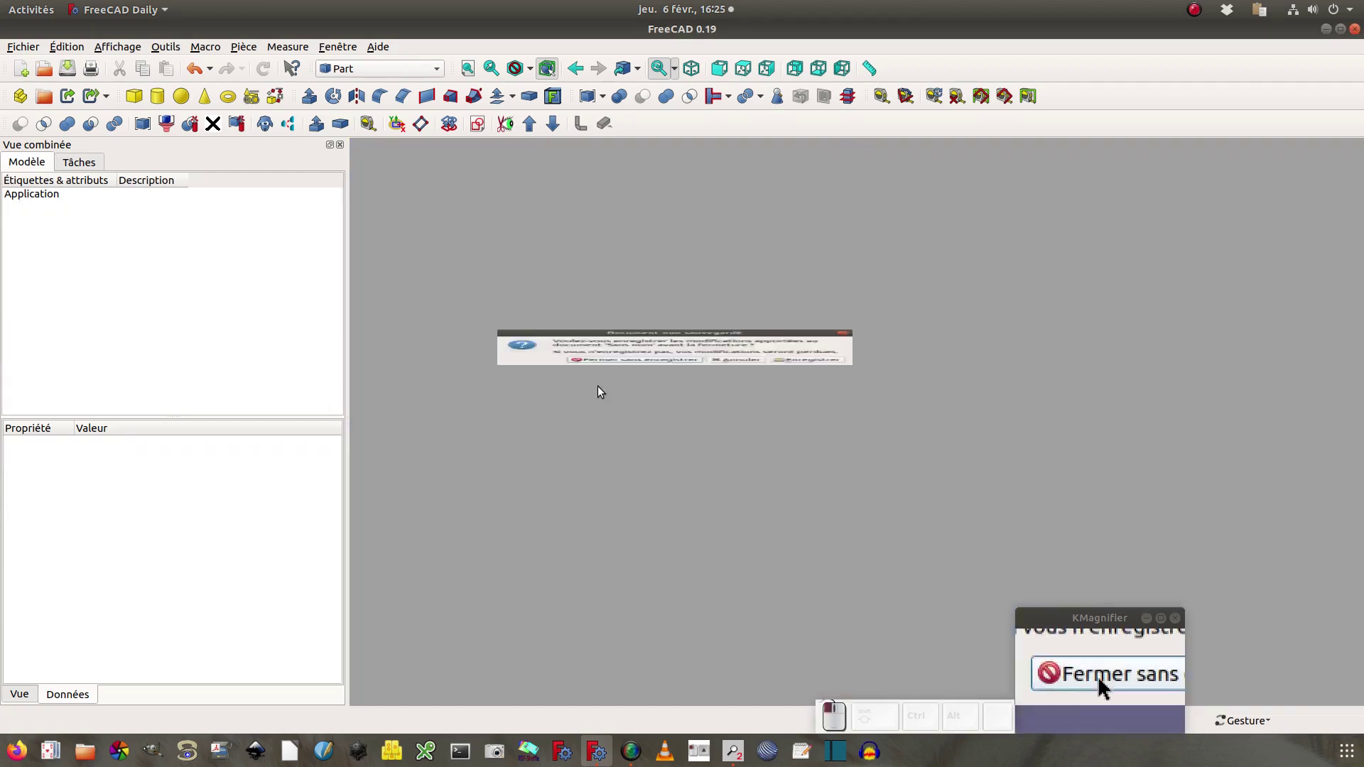
pyautogui.click(22, 44)
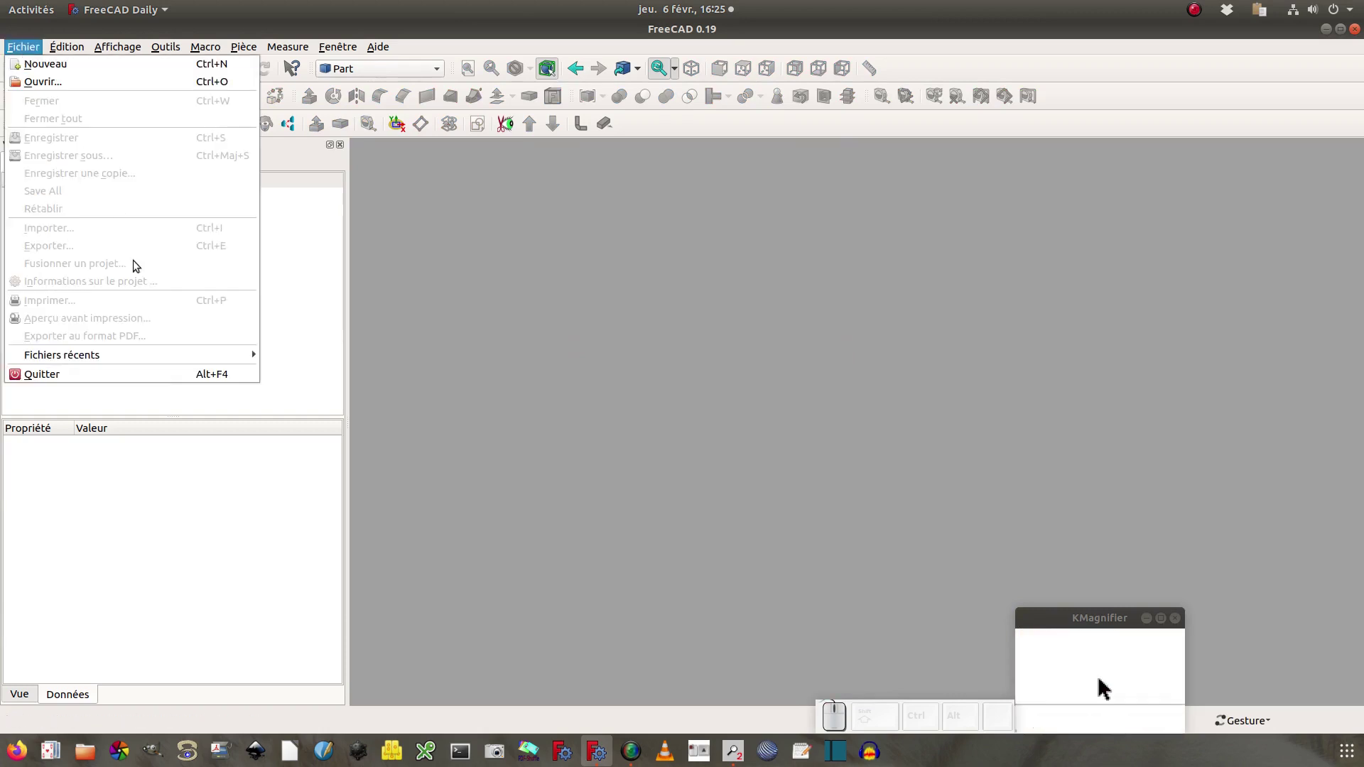
pyautogui.moveTo(164, 356)
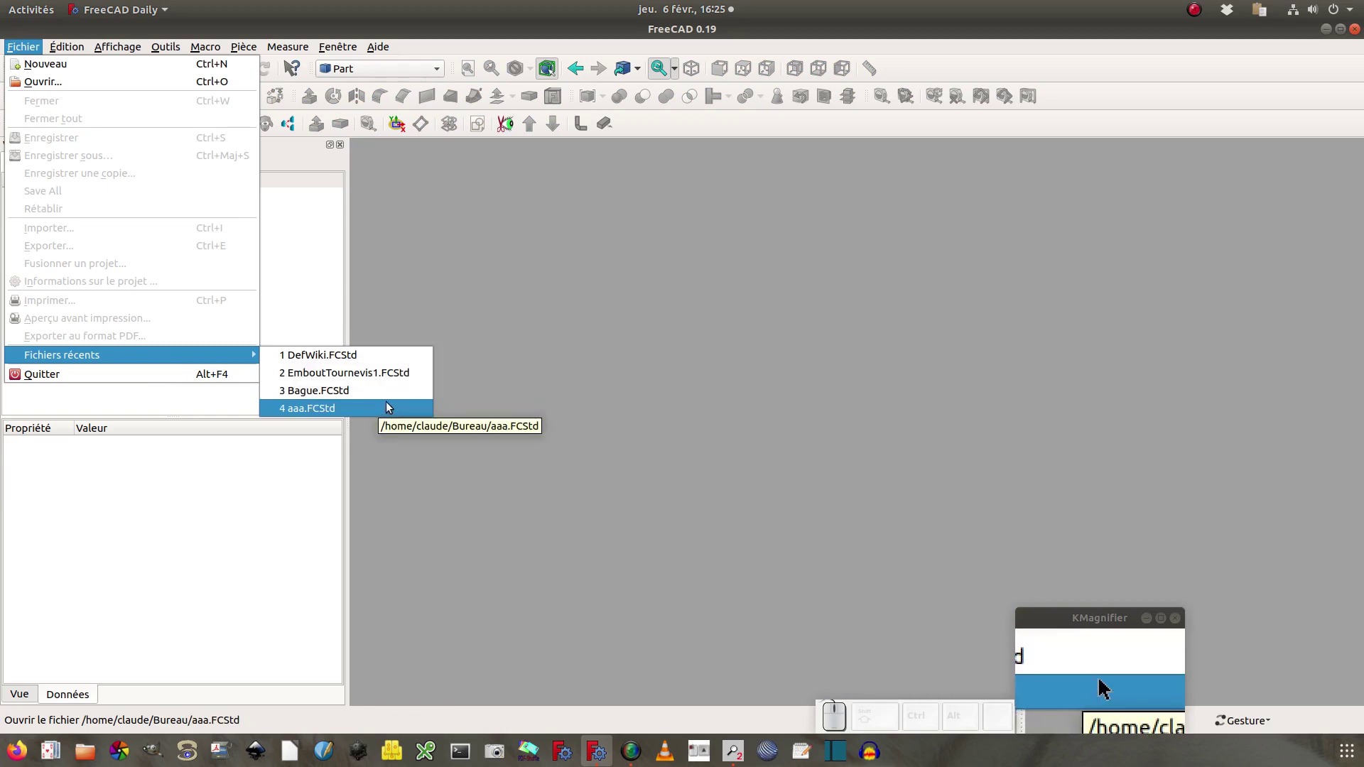
pyautogui.click(46, 82)
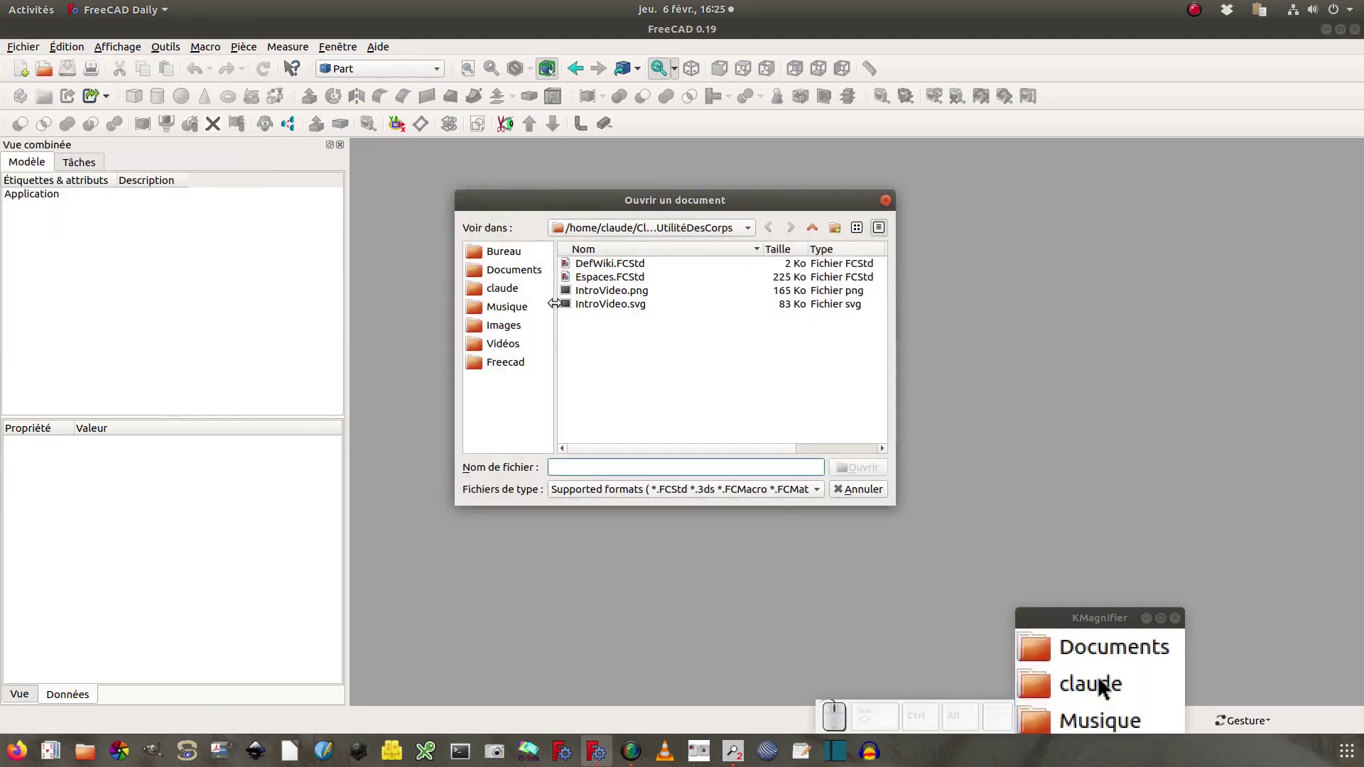
pyautogui.click(609, 277)
pyautogui.click(843, 475)
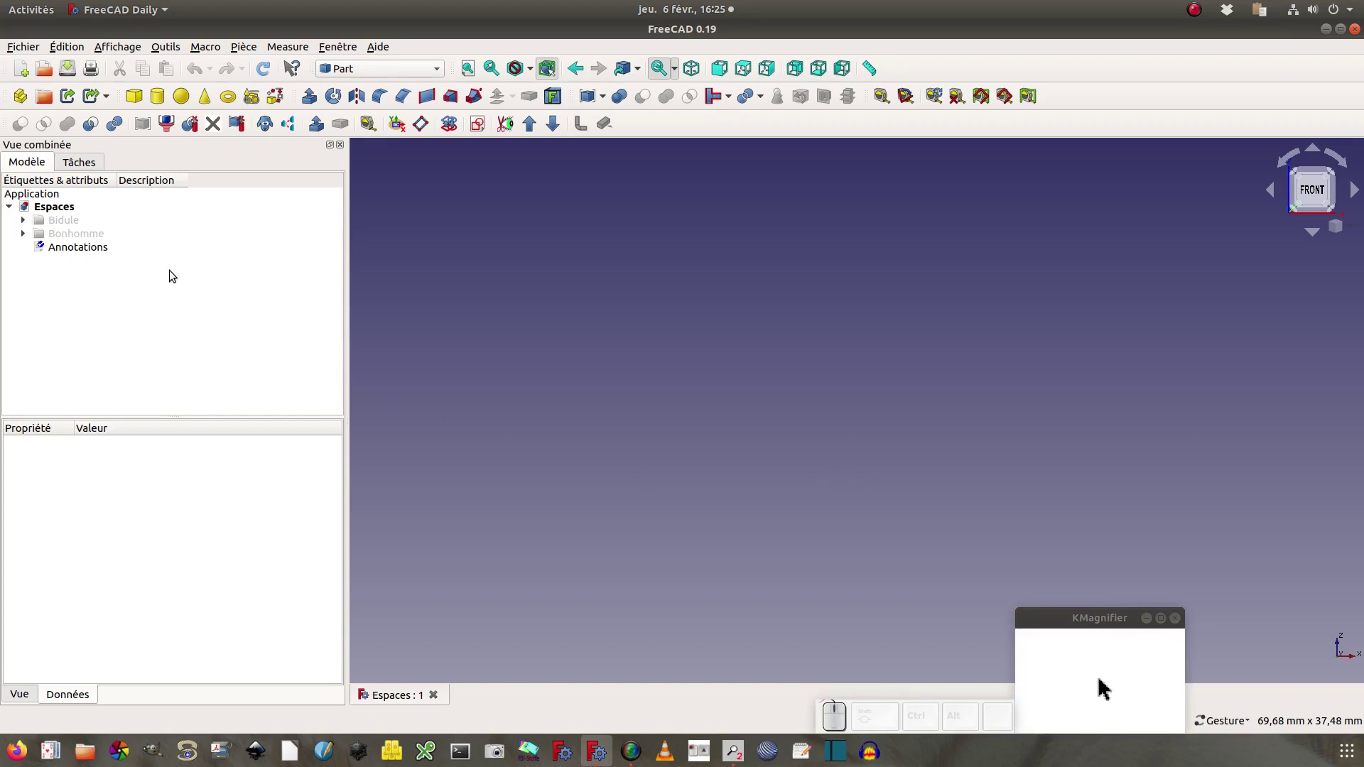
# Open the Annotations text document, set its syntax highlighter to Python and close the text page
pyautogui.doubleClick(90, 248)
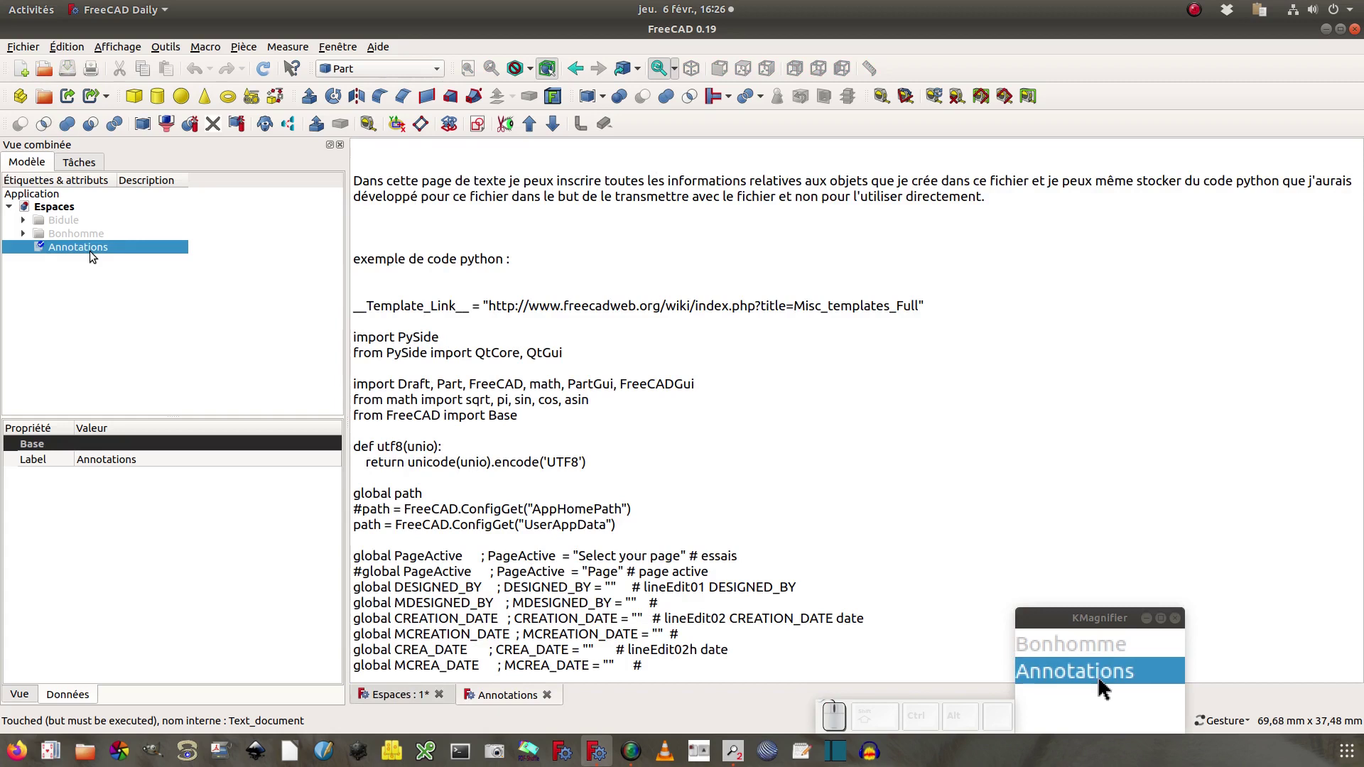
pyautogui.click(19, 693)
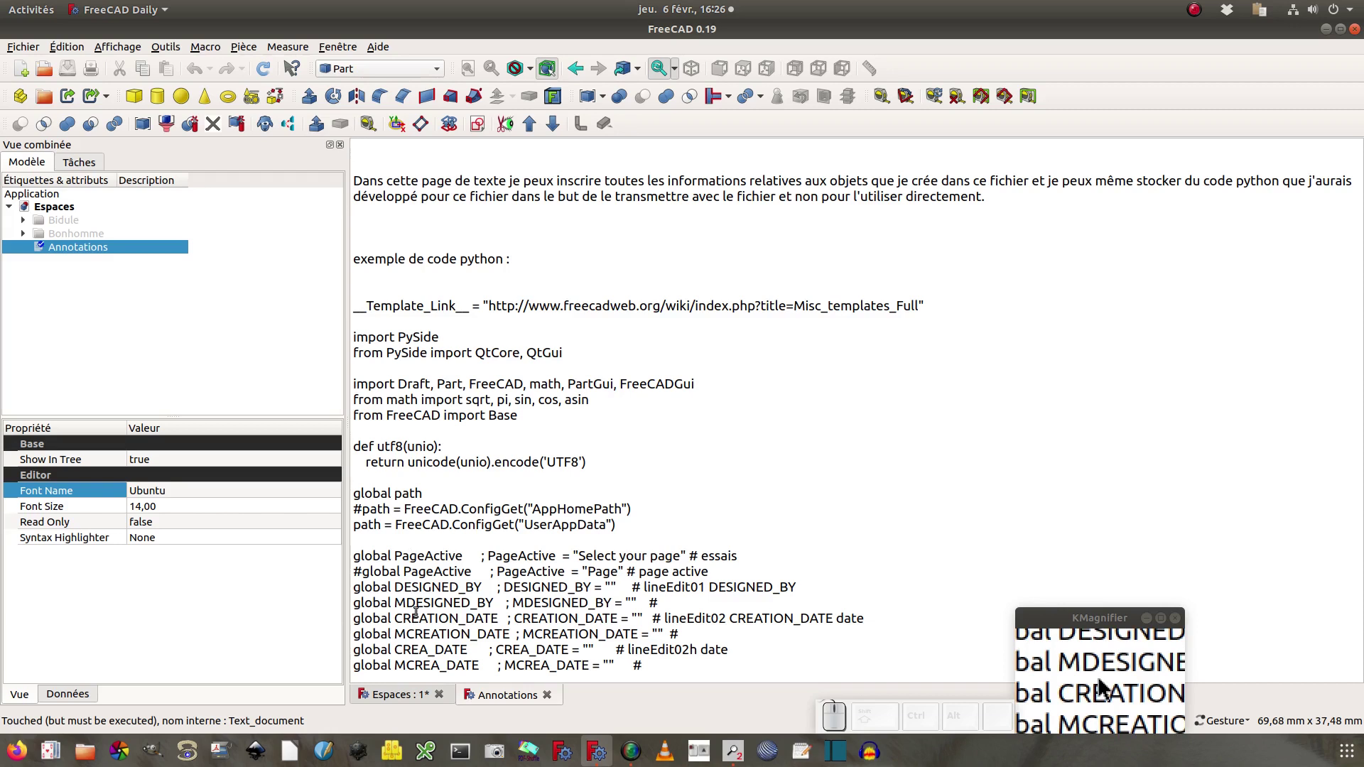
pyautogui.click(153, 538)
pyautogui.click(158, 538)
pyautogui.click(164, 557)
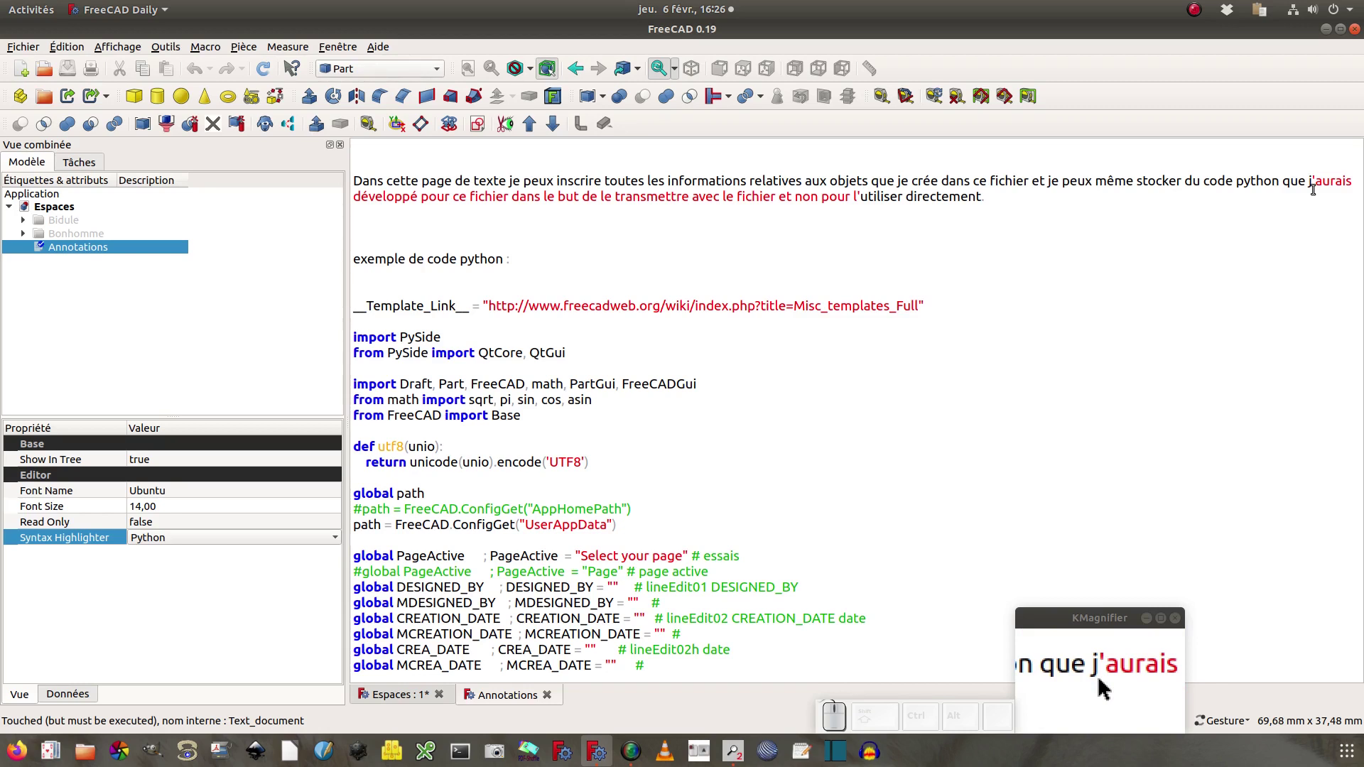
pyautogui.click(547, 695)
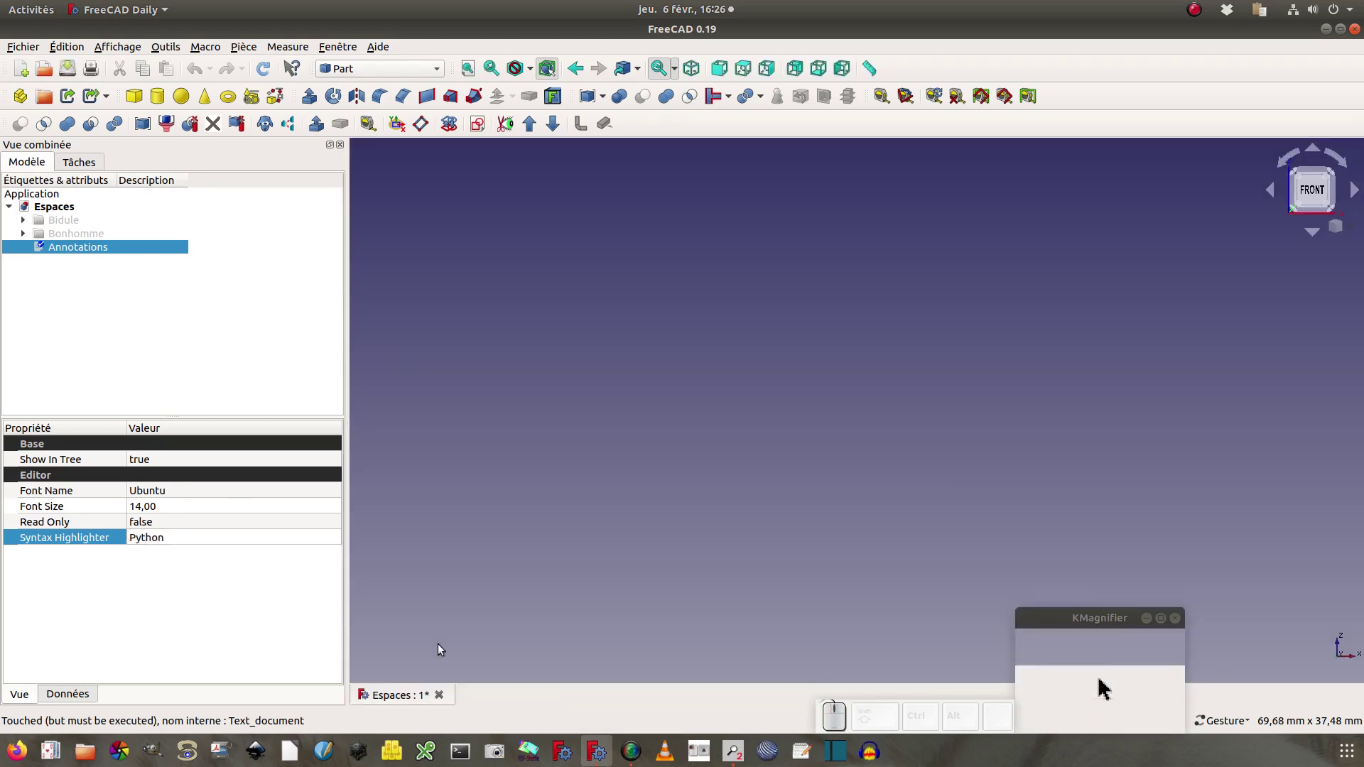
# Make the Bidule group visible and inspect its model from around the front
pyautogui.click(76, 223)
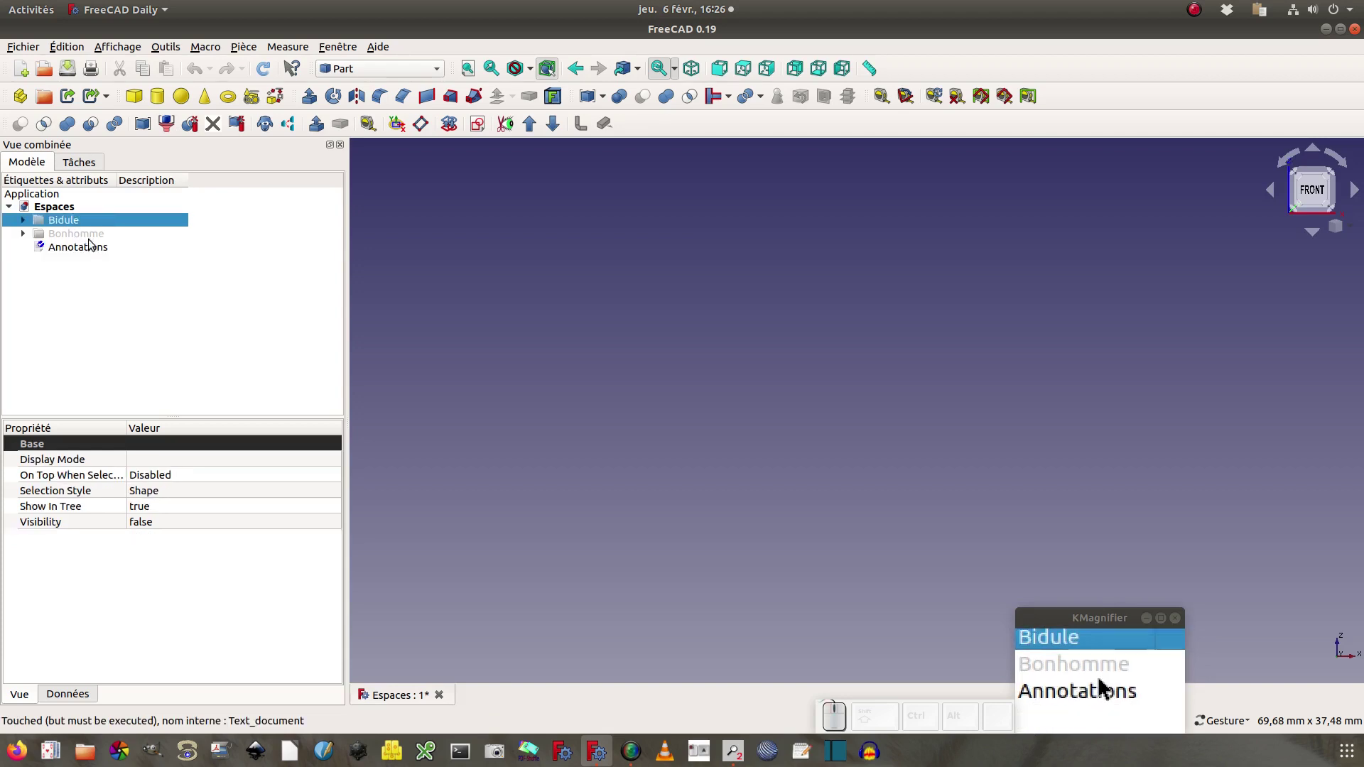
pyautogui.click(86, 234)
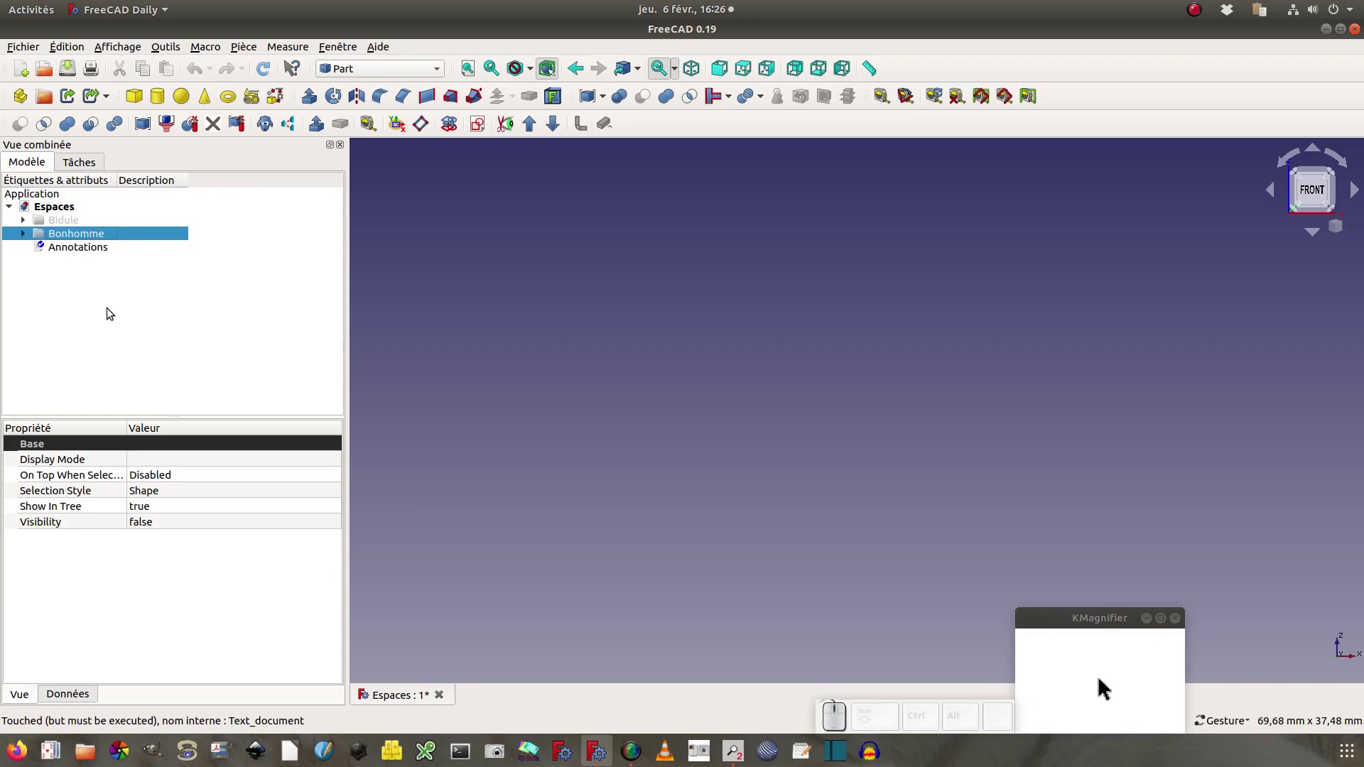
pyautogui.click(69, 222)
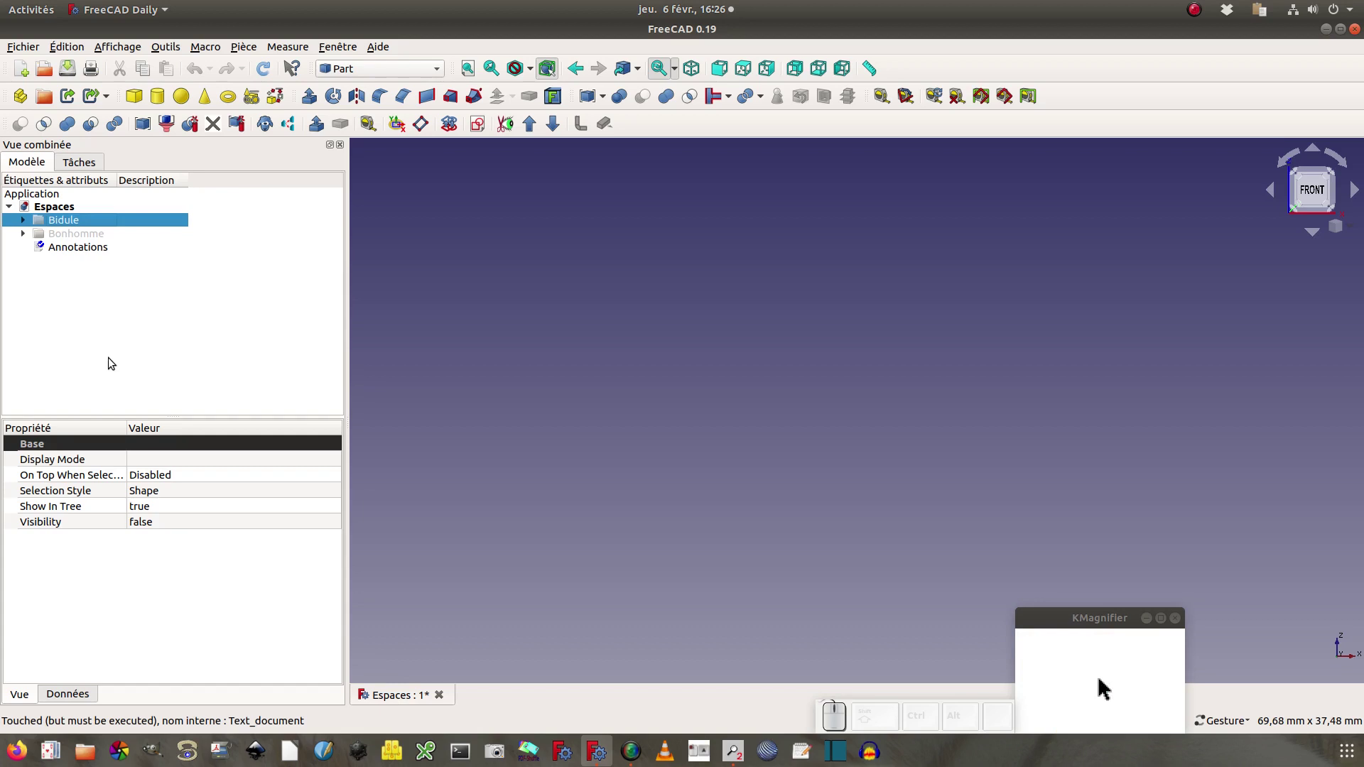
pyautogui.press('space')
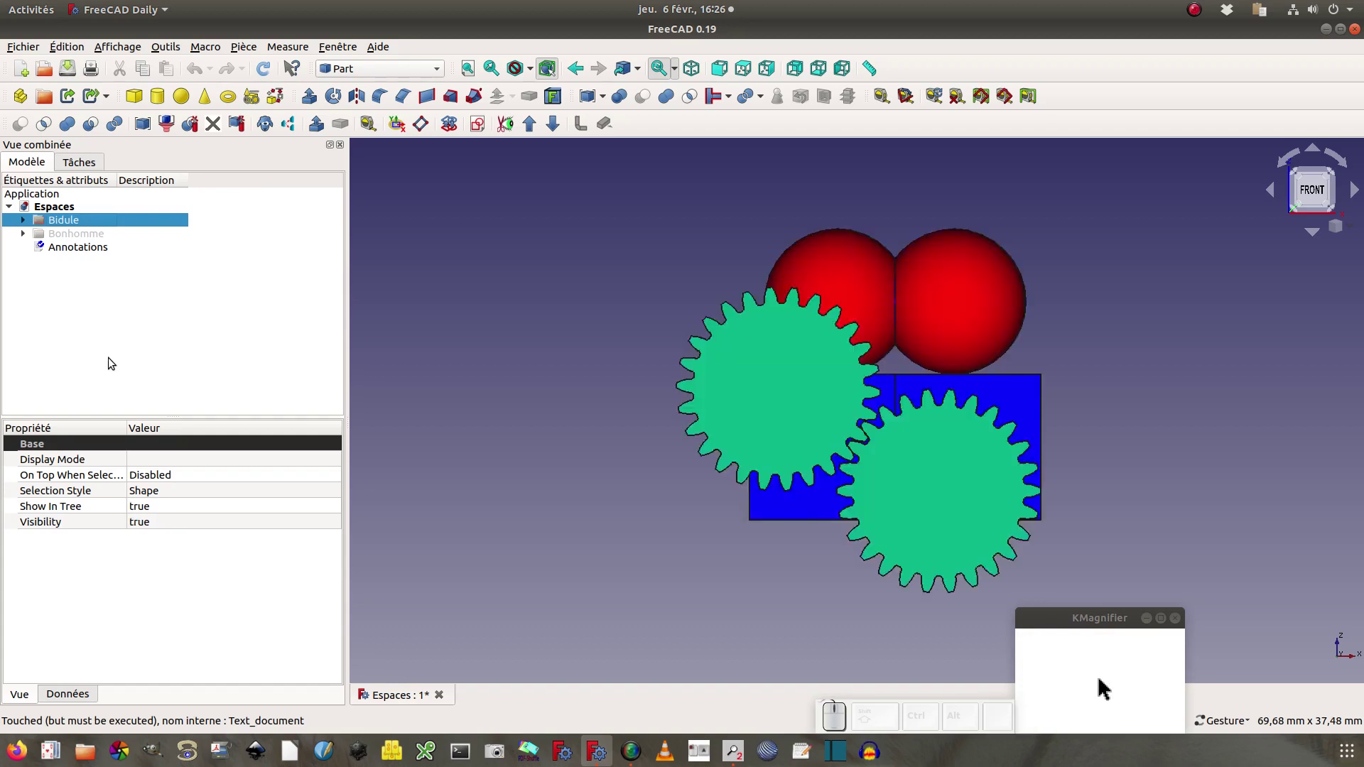
pyautogui.moveTo(1113, 410); pyautogui.dragTo(942, 422)
pyautogui.press('1')
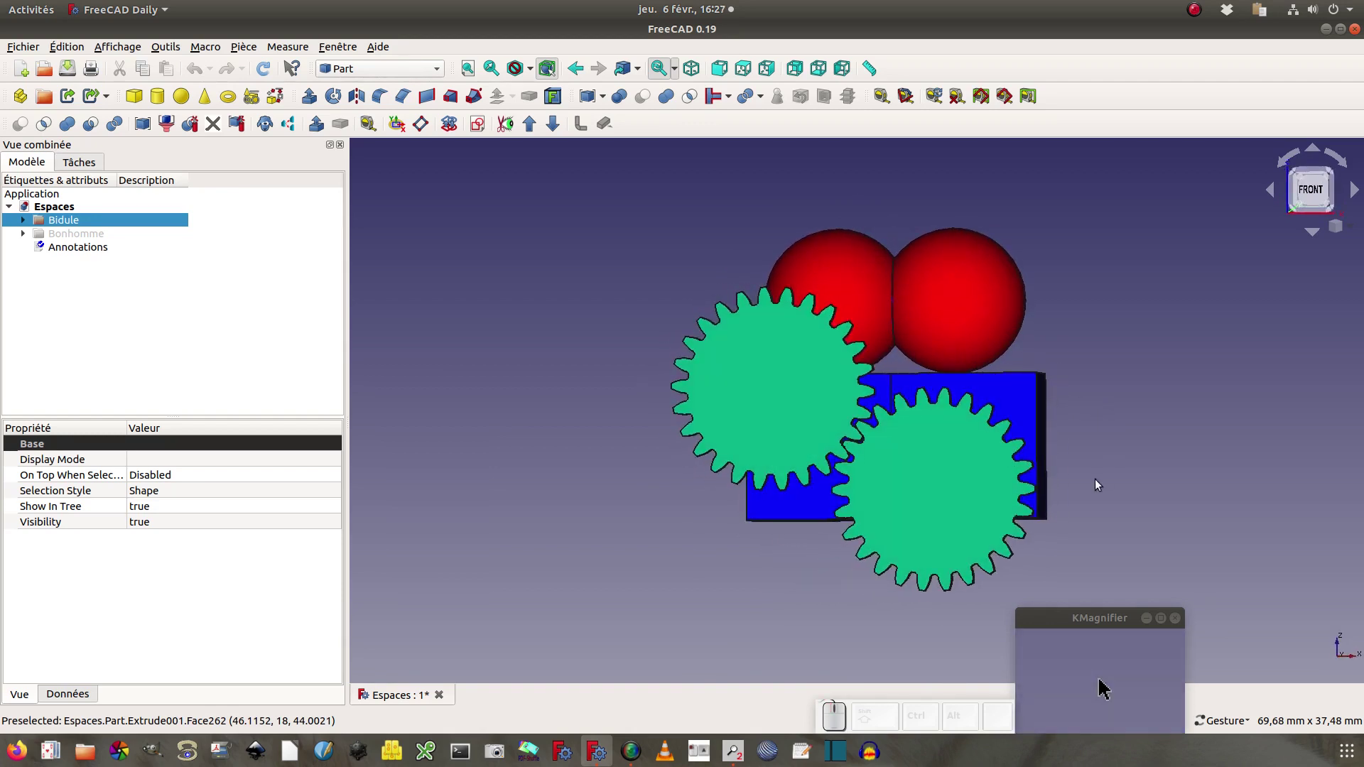
# Expand the Bidule group and examine its PartieDroite and PartieGauche containers
pyautogui.click(22, 220)
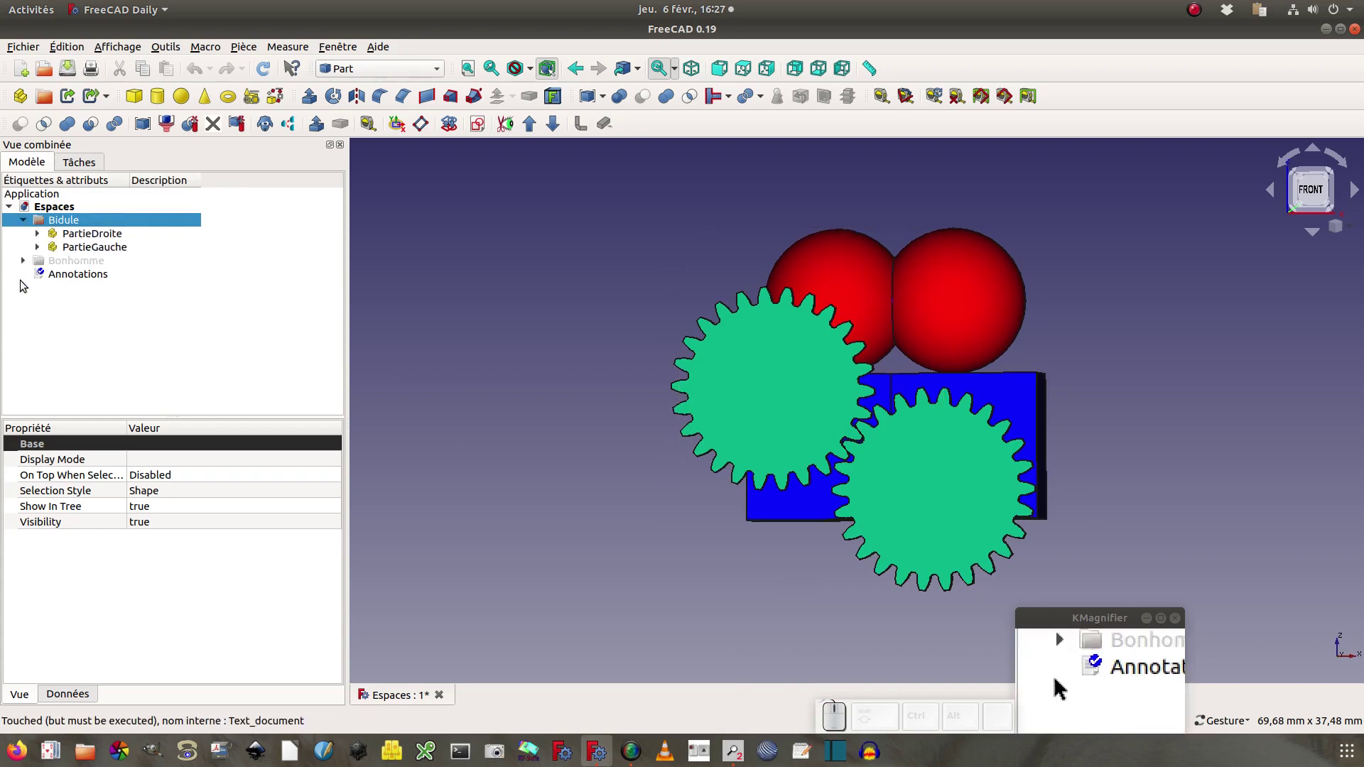
pyautogui.click(46, 235)
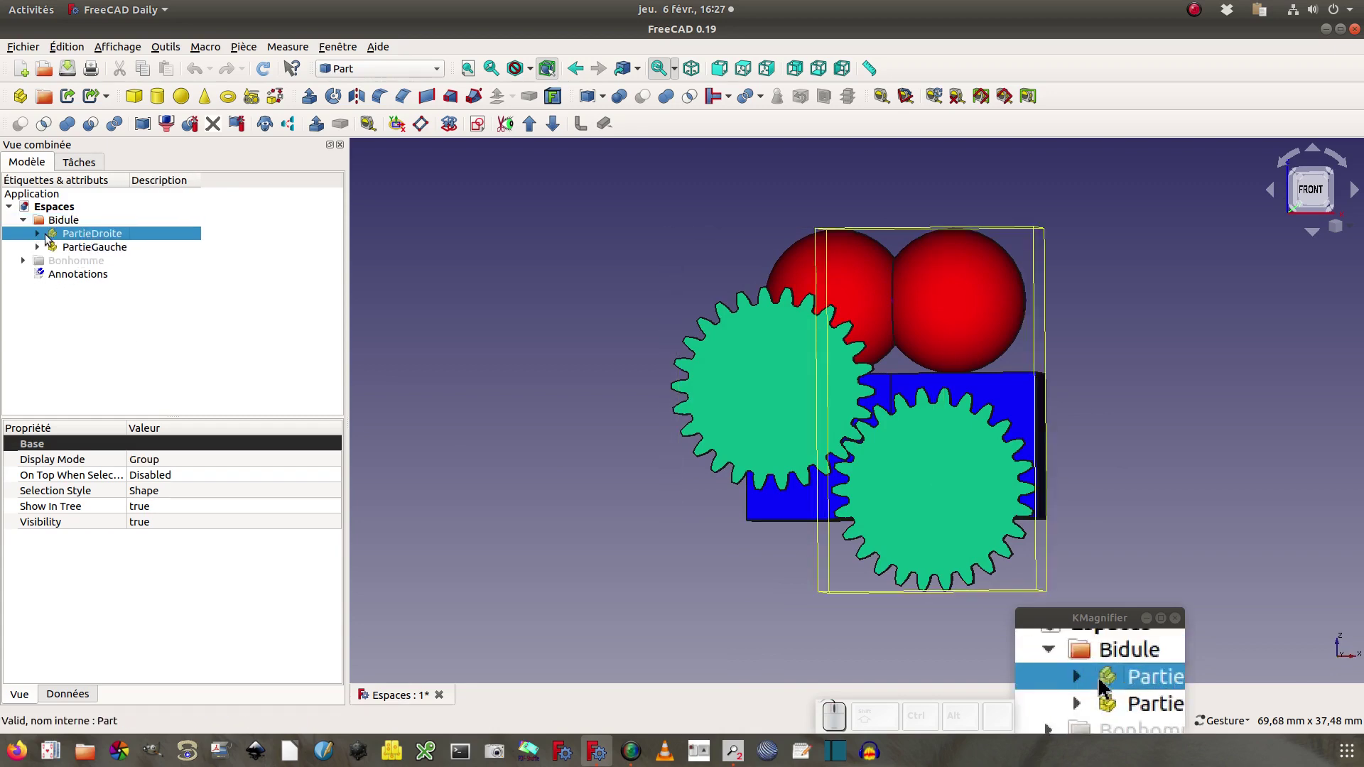
pyautogui.click(38, 234)
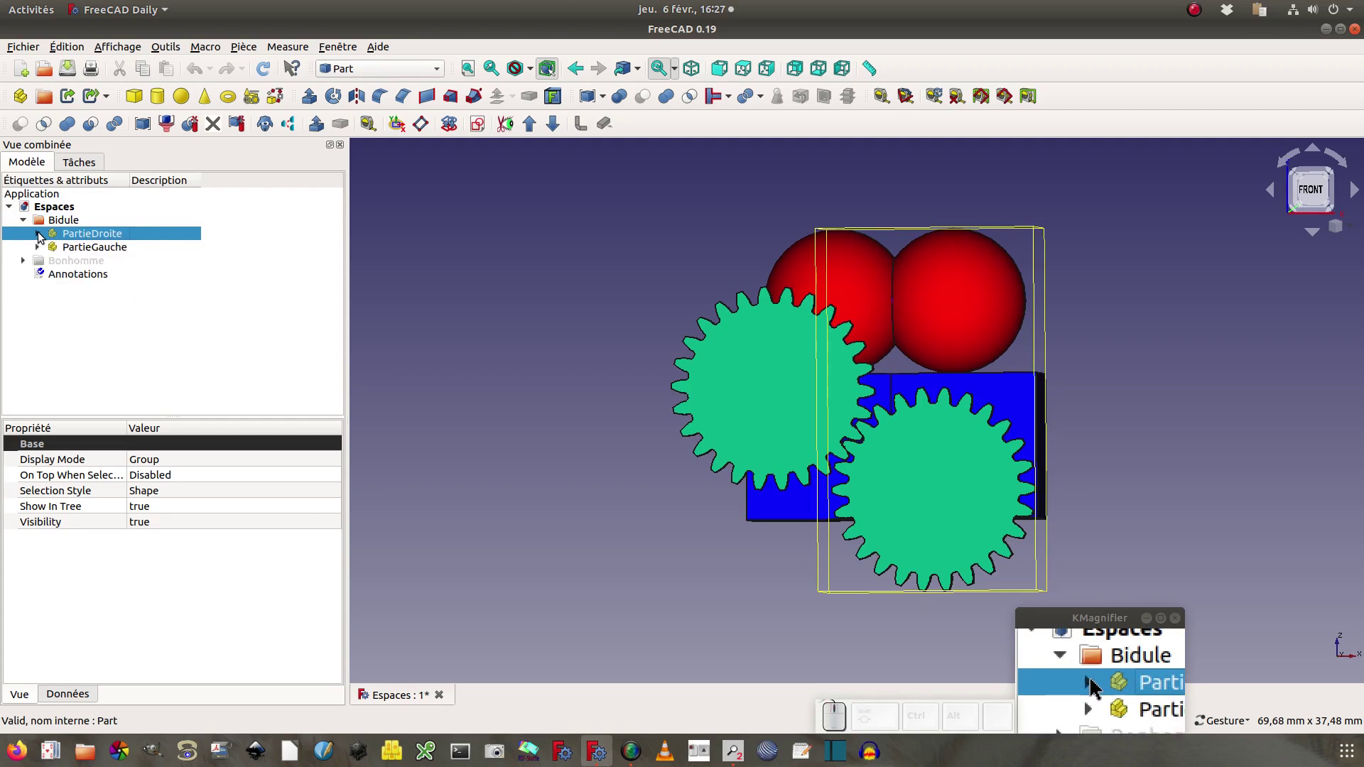
pyautogui.click(38, 233)
pyautogui.click(37, 247)
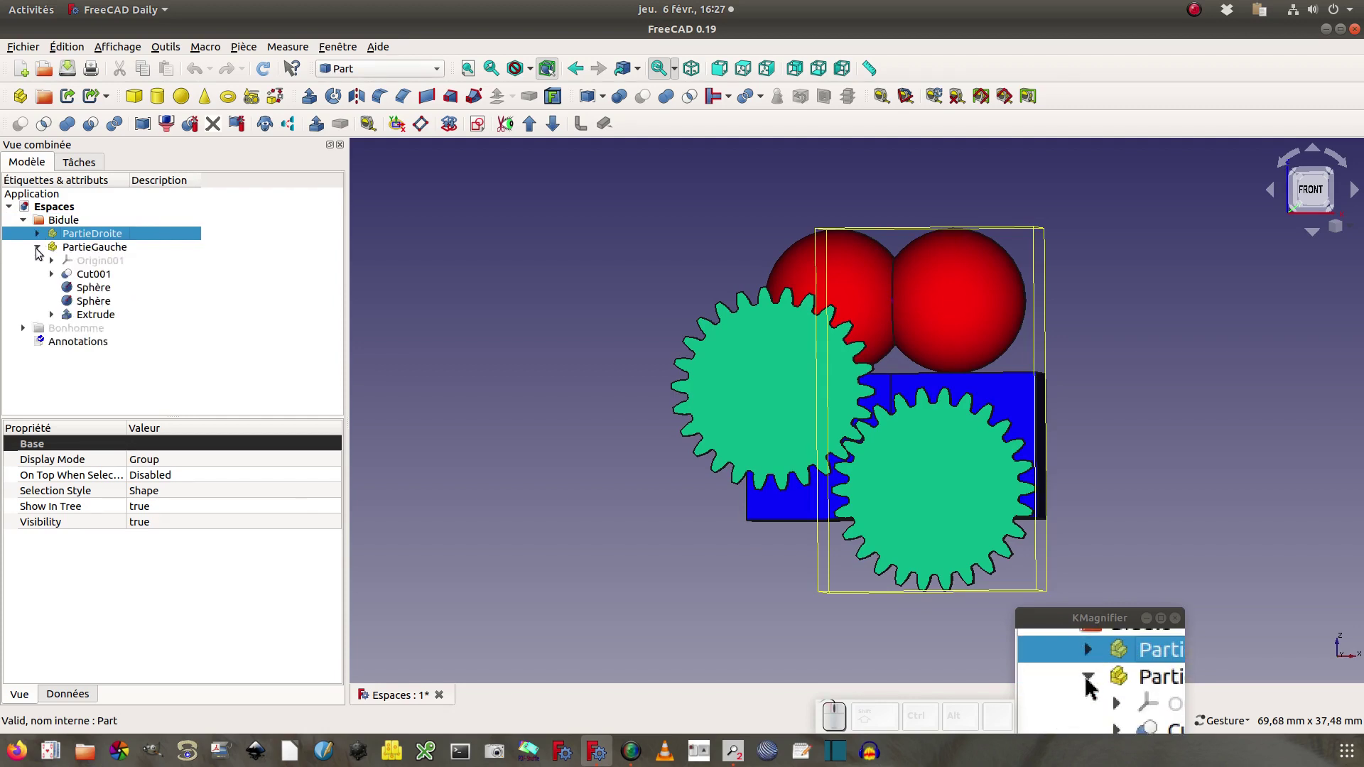
pyautogui.click(38, 247)
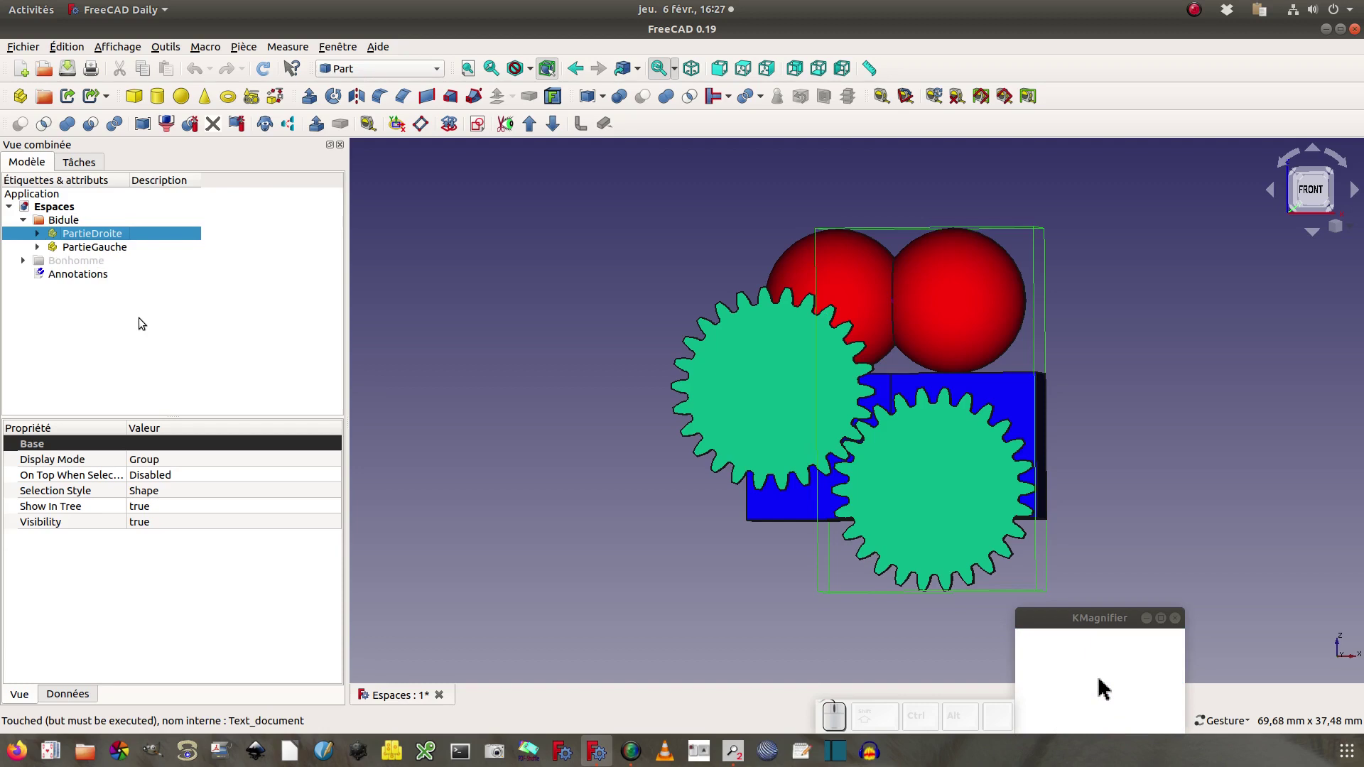
# Transform the PartieDroite container by moving it 7 mm along the positive X axis
pyautogui.rightClick(112, 234)
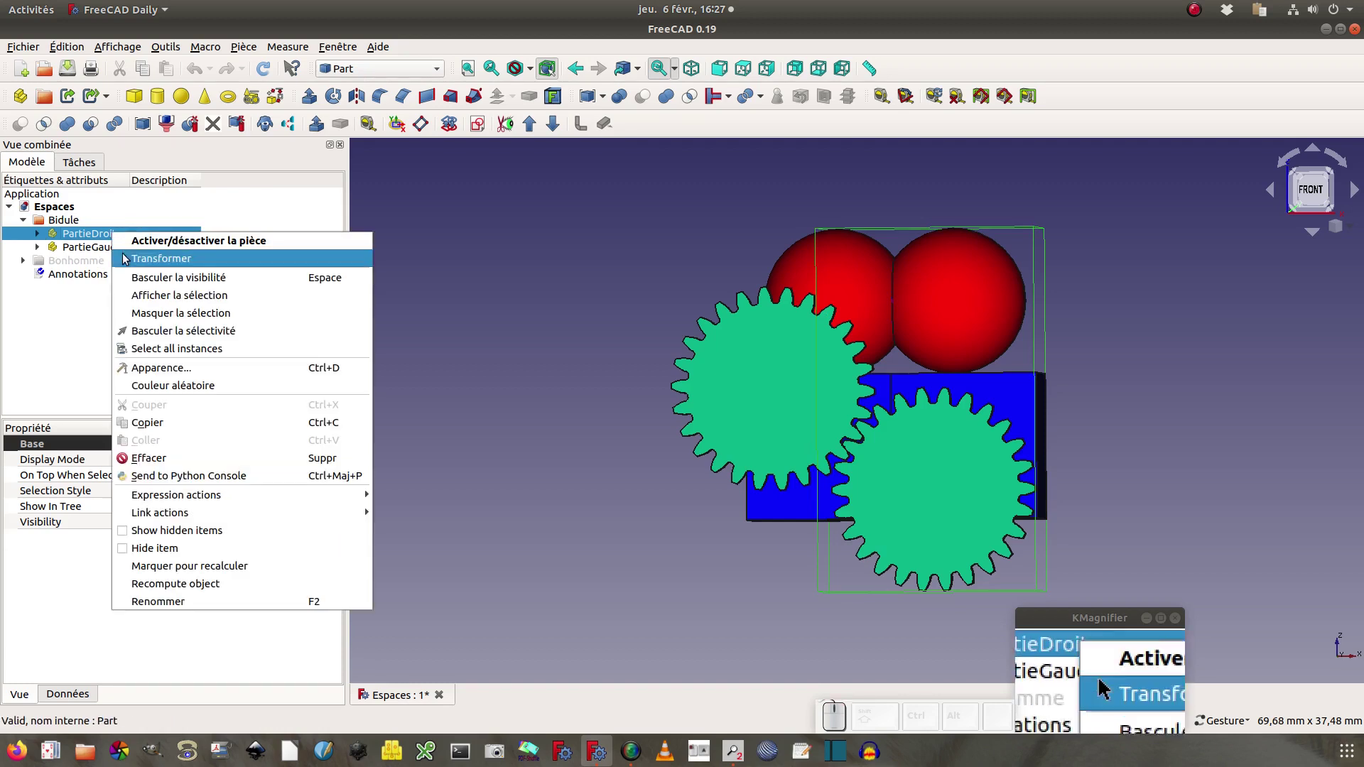
pyautogui.click(128, 260)
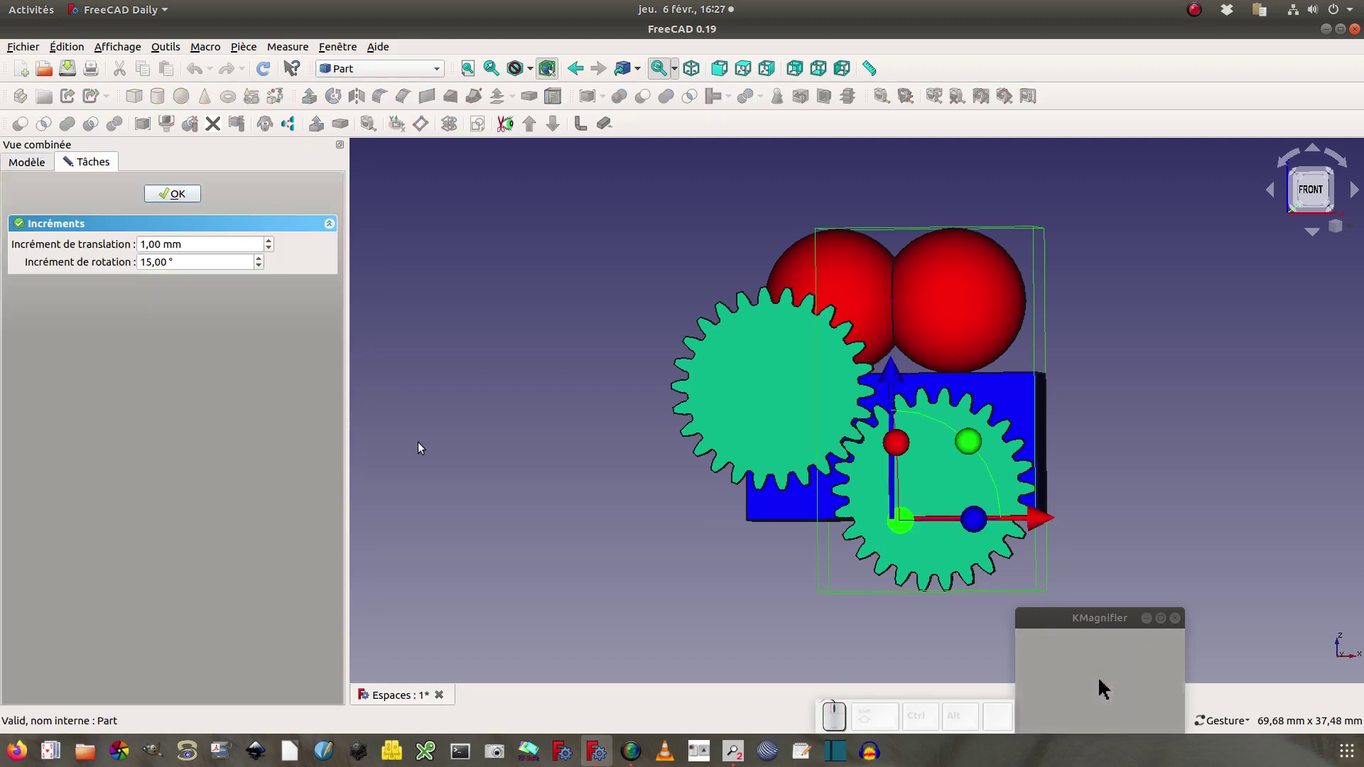
pyautogui.moveTo(1042, 524); pyautogui.dragTo(1140, 512)
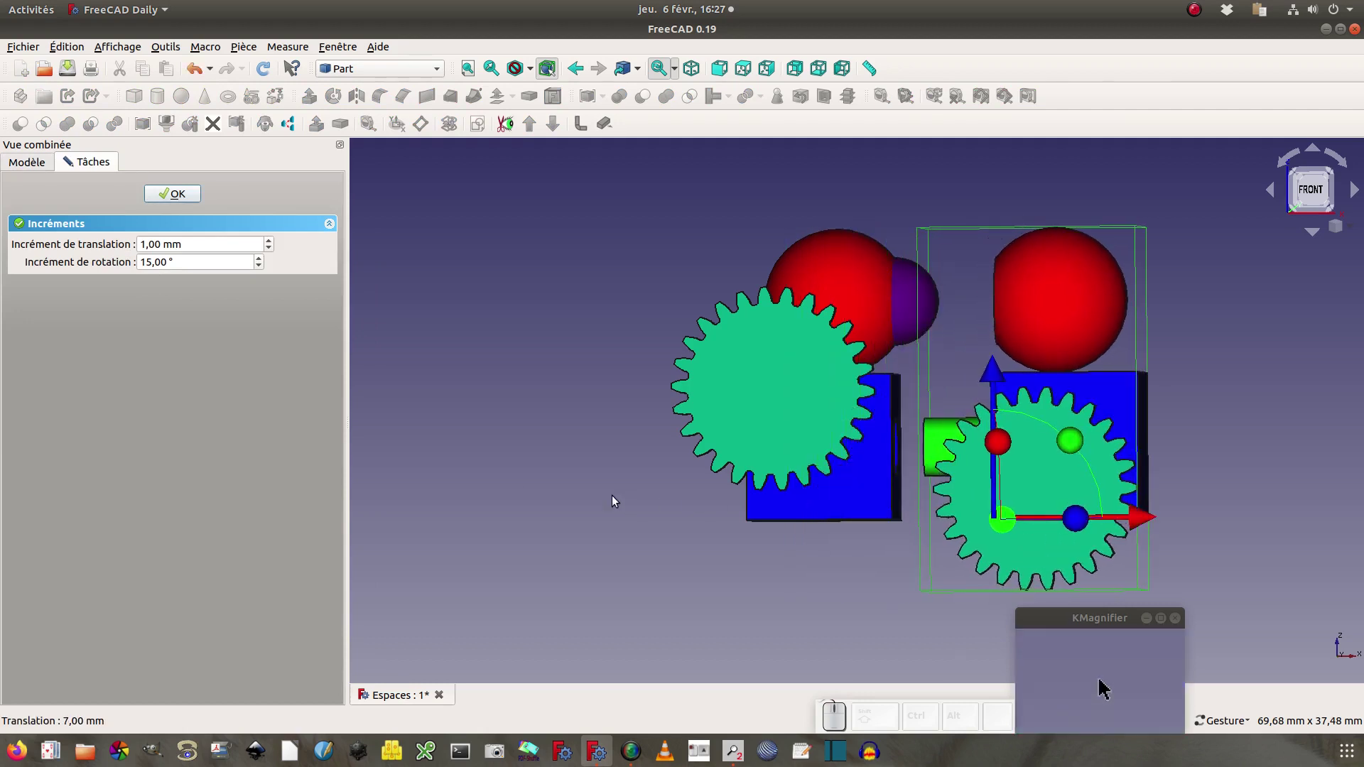
pyautogui.moveTo(610, 494)
pyautogui.mouseDown()
pyautogui.moveTo(825, 511)
pyautogui.moveTo(697, 530)
pyautogui.moveTo(625, 523)
pyautogui.moveTo(624, 507)
pyautogui.mouseUp()
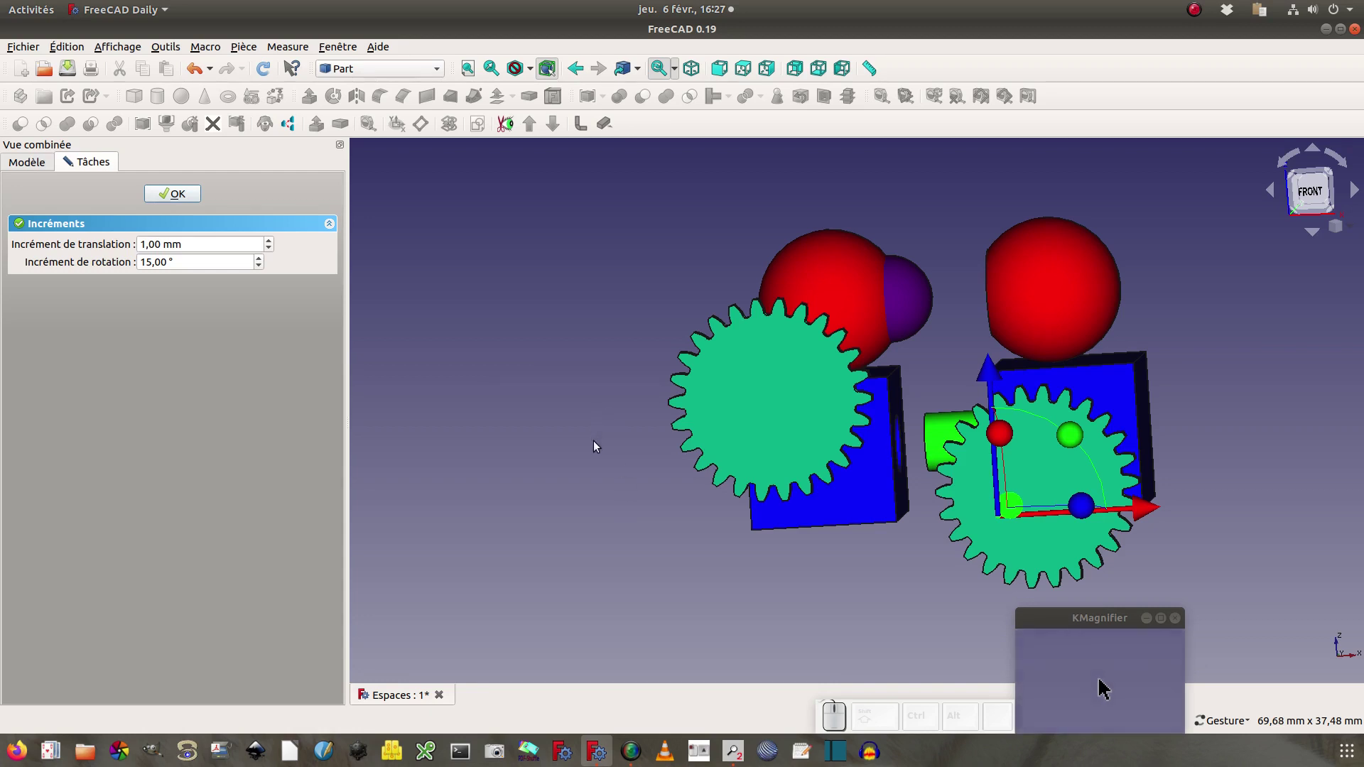
pyautogui.click(173, 193)
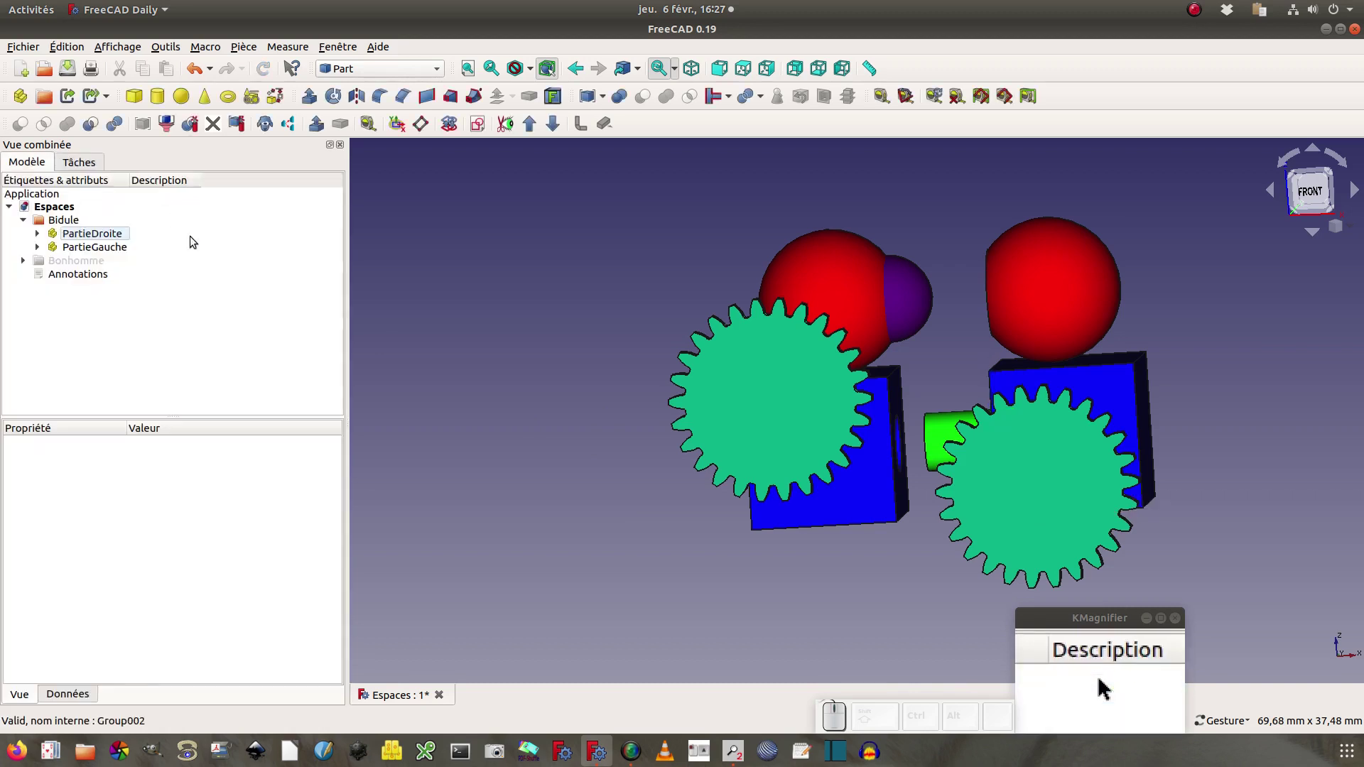
# Transform the PartieGauche container by moving it 7 mm along the positive X axis to rejoin PartieDroite
pyautogui.rightClick(99, 248)
pyautogui.click(142, 277)
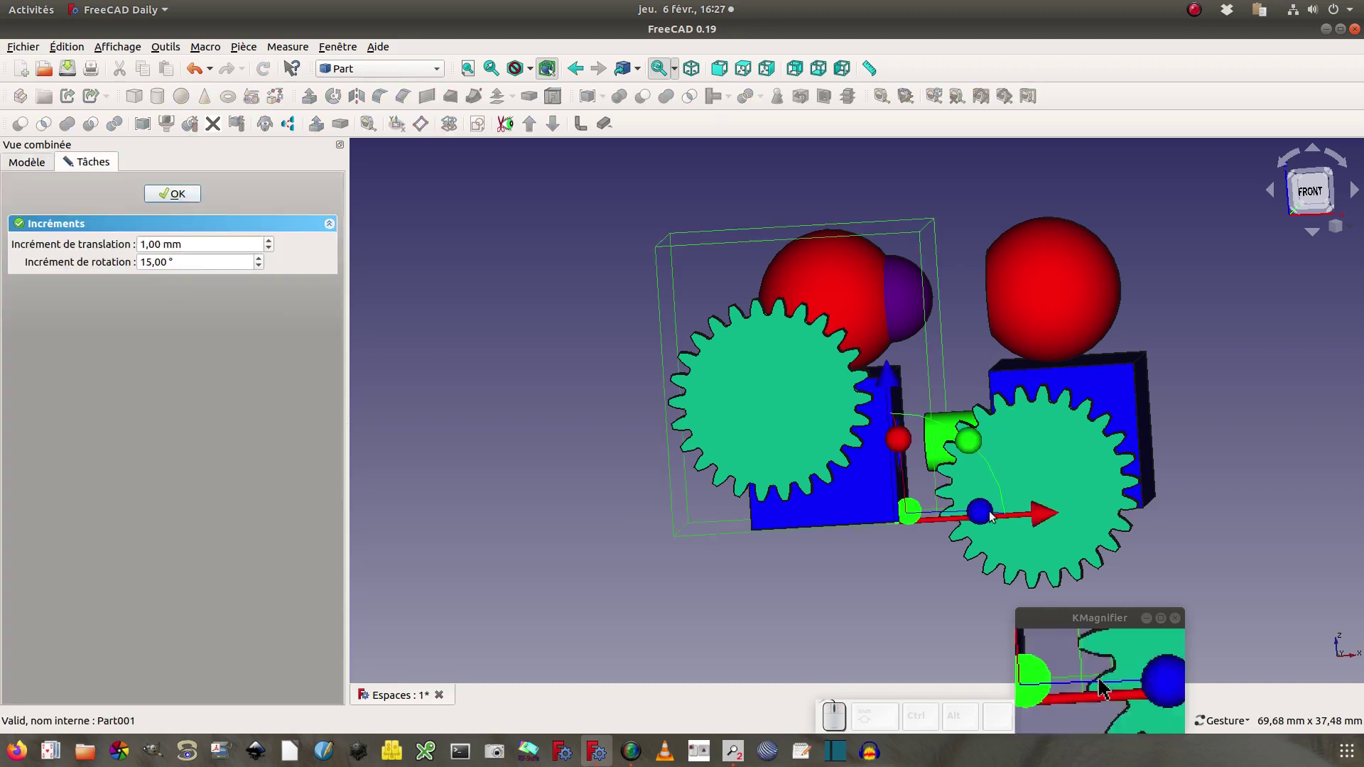
pyautogui.moveTo(1039, 514); pyautogui.dragTo(1154, 507)
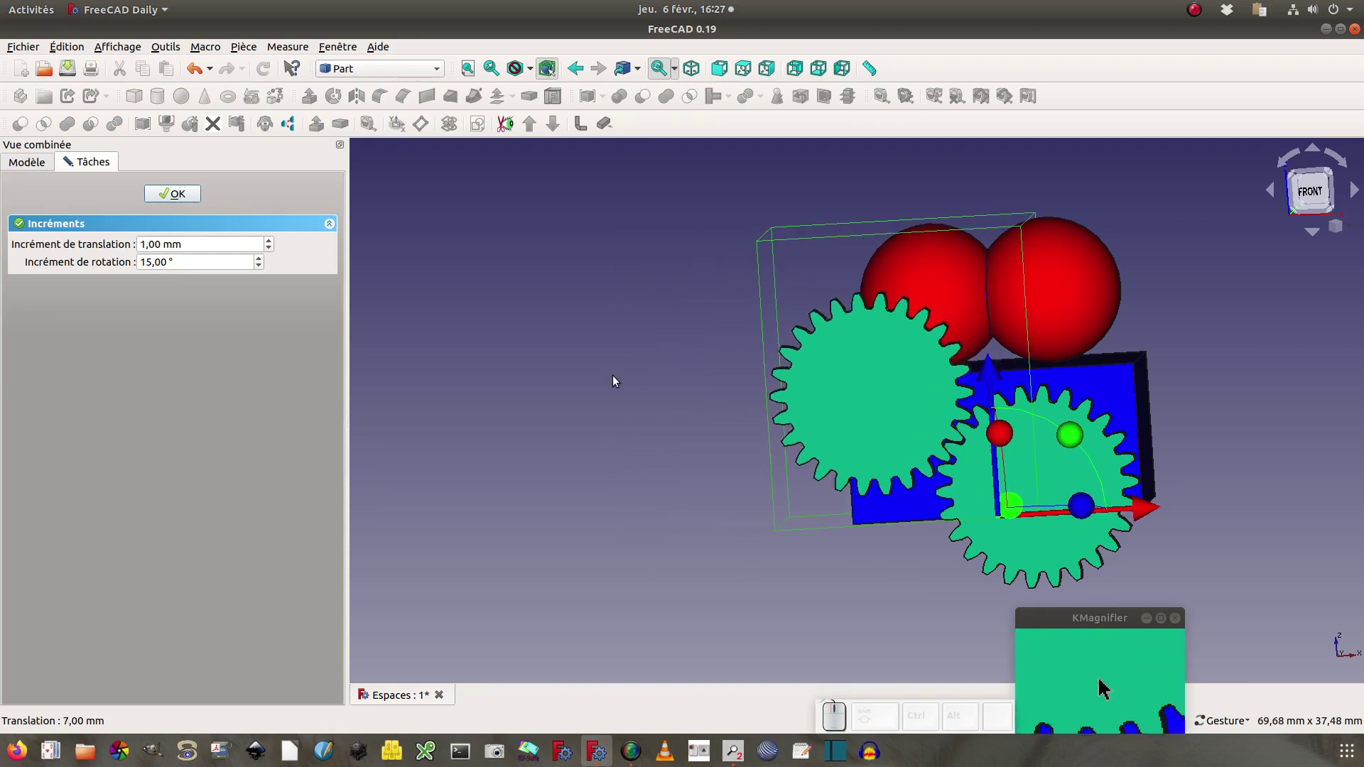
pyautogui.click(172, 194)
# Toggle the visibility of PartieDroite and PartieGauche off and back on, and view the assembly from the front
pyautogui.click(118, 237)
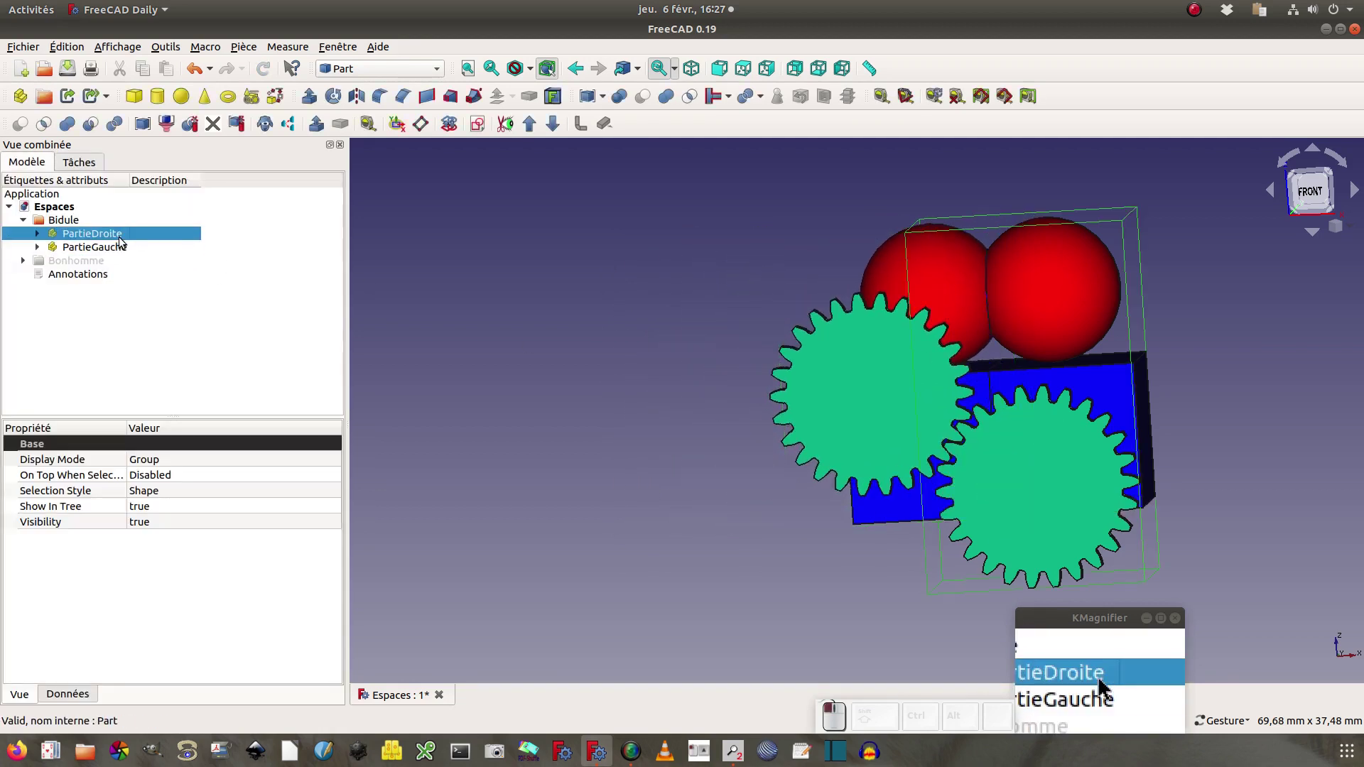
pyautogui.press('space')
pyautogui.moveTo(1113, 437); pyautogui.dragTo(1134, 411)
pyautogui.press('space')
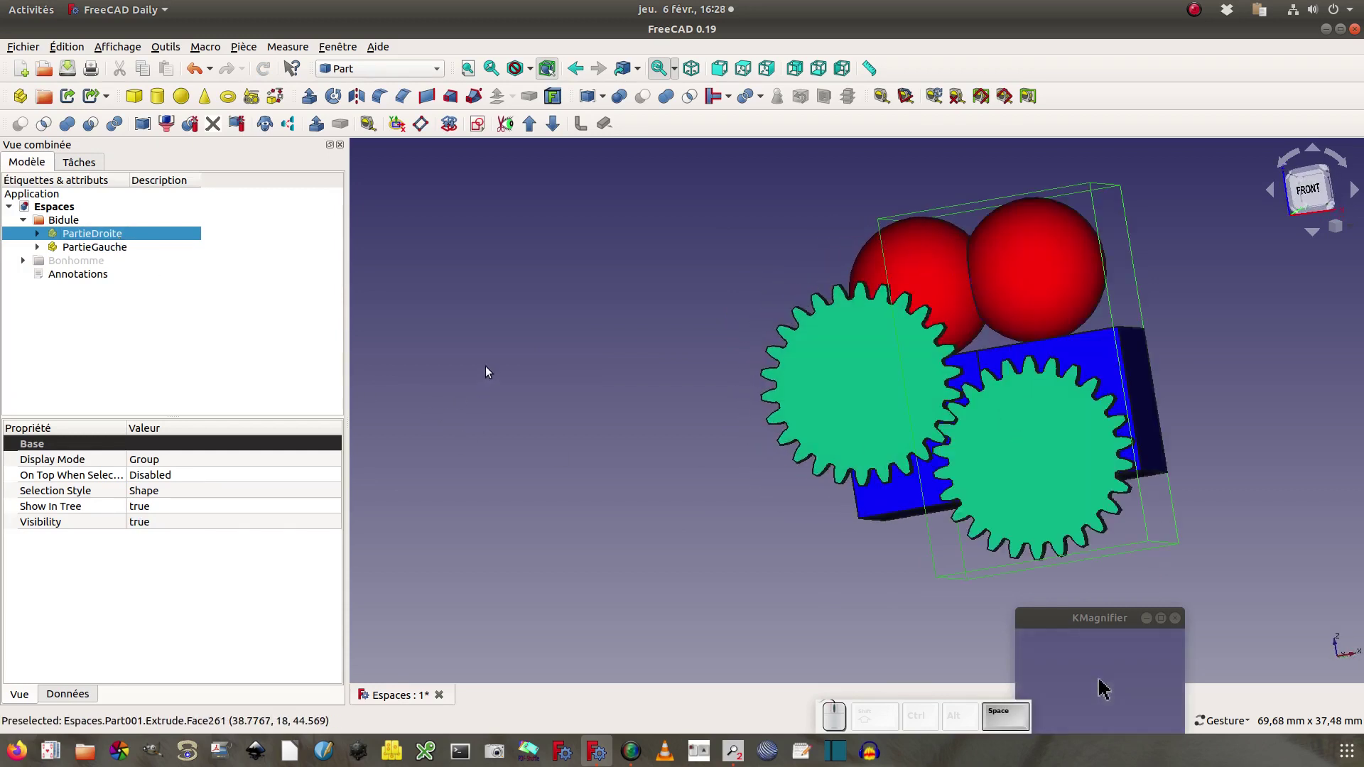
pyautogui.click(116, 249)
pyautogui.press('space')
pyautogui.press('space')
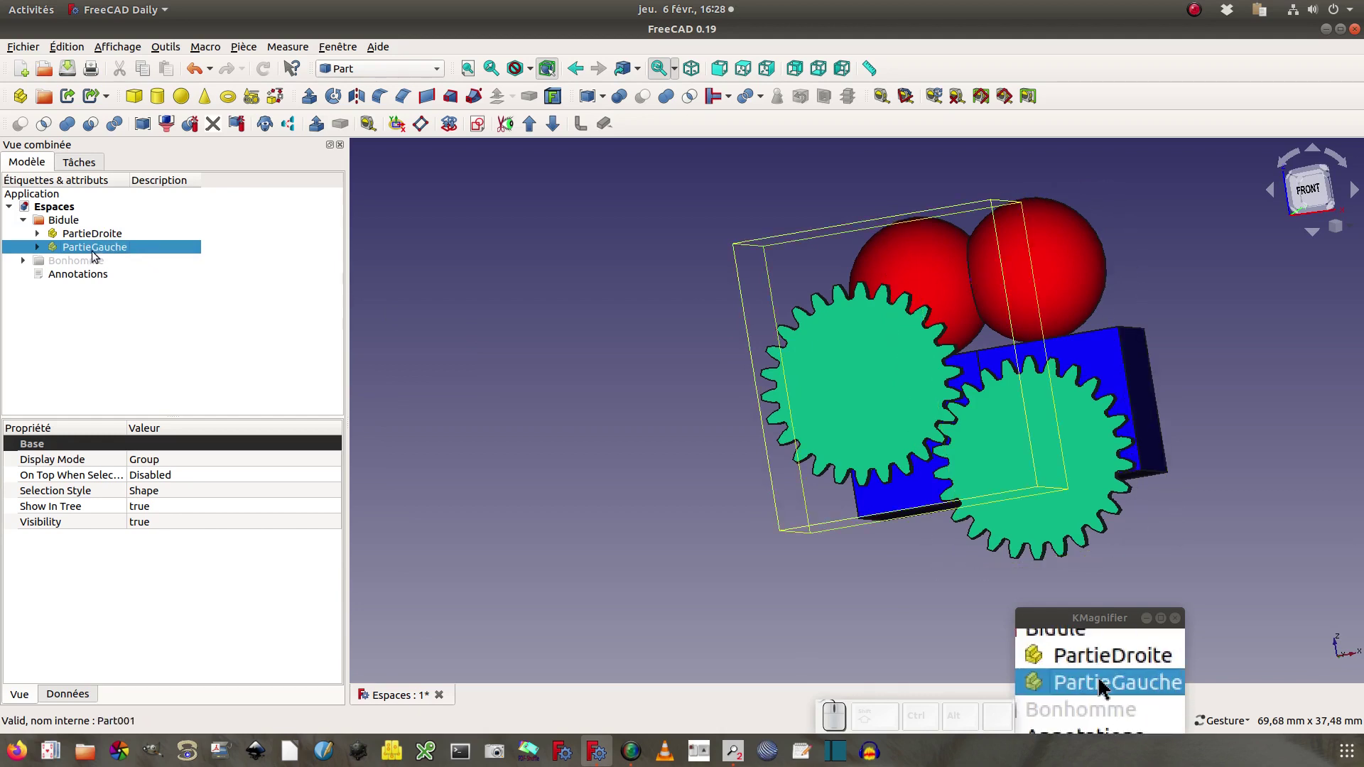
pyautogui.click(560, 357)
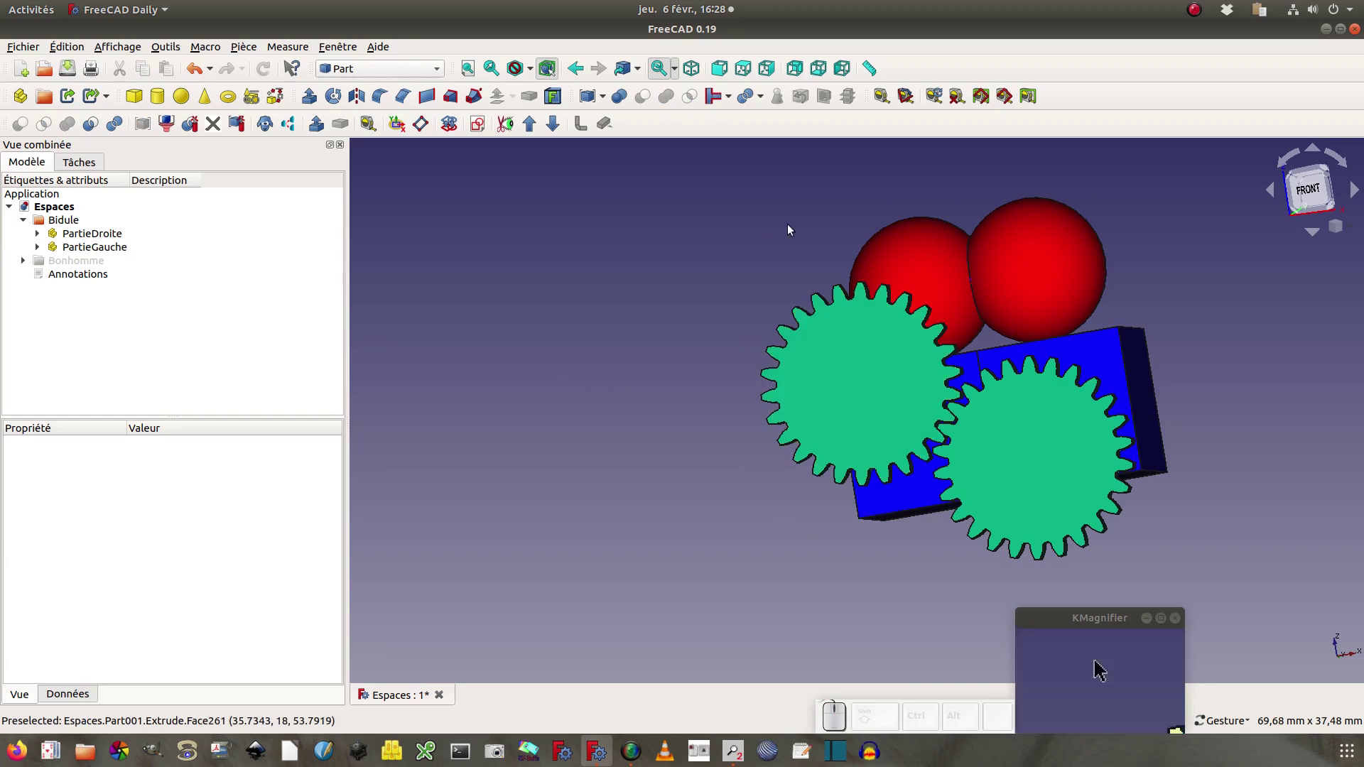
pyautogui.click(719, 68)
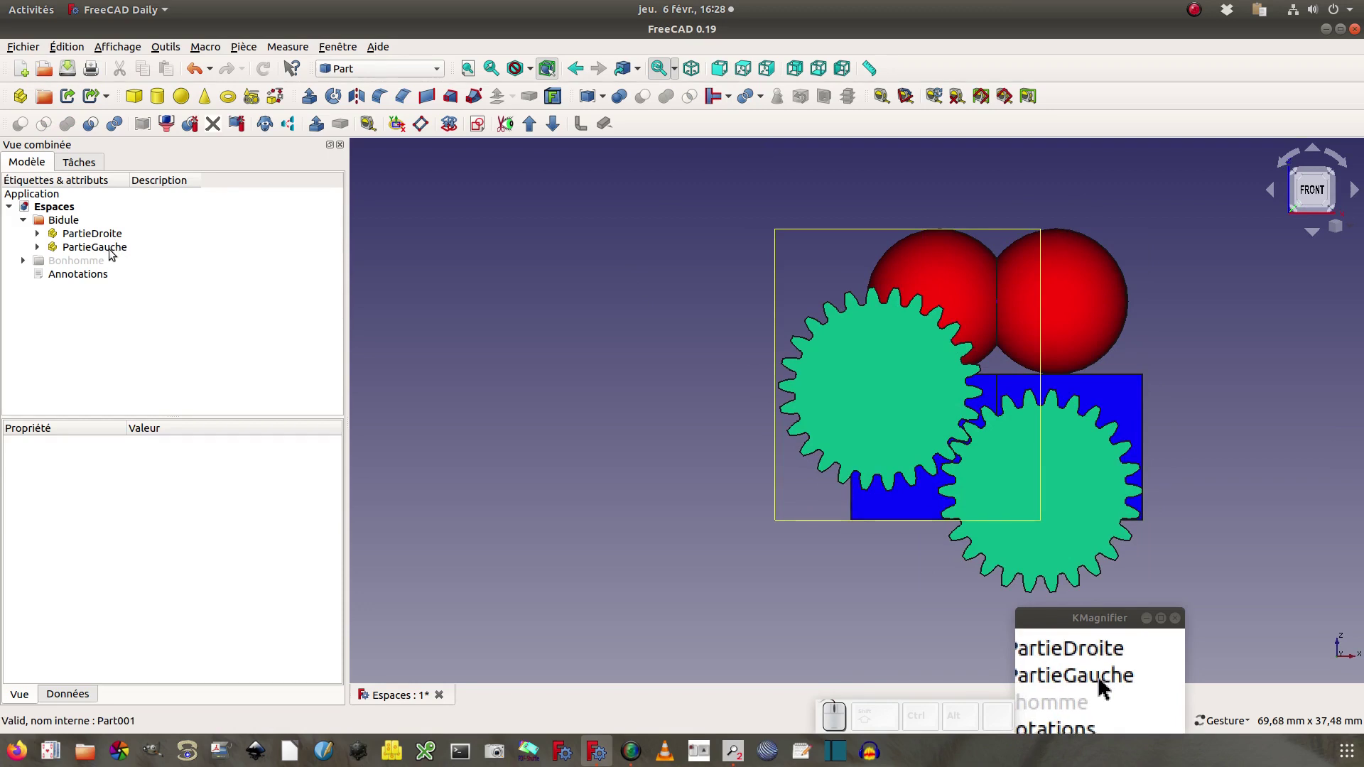
# Hide the Bidule group, show the Bonhomme group, and inspect the whole figure from around the front
pyautogui.click(64, 221)
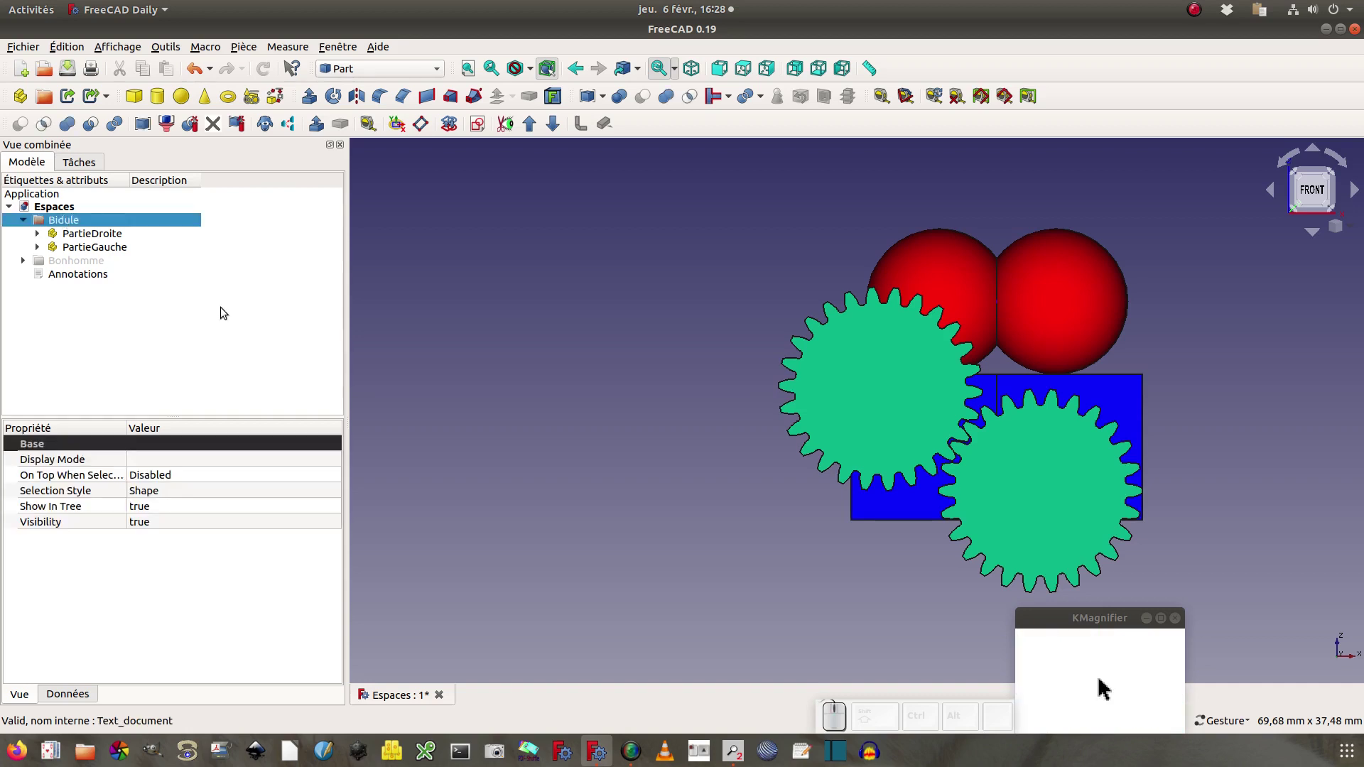
pyautogui.press('space')
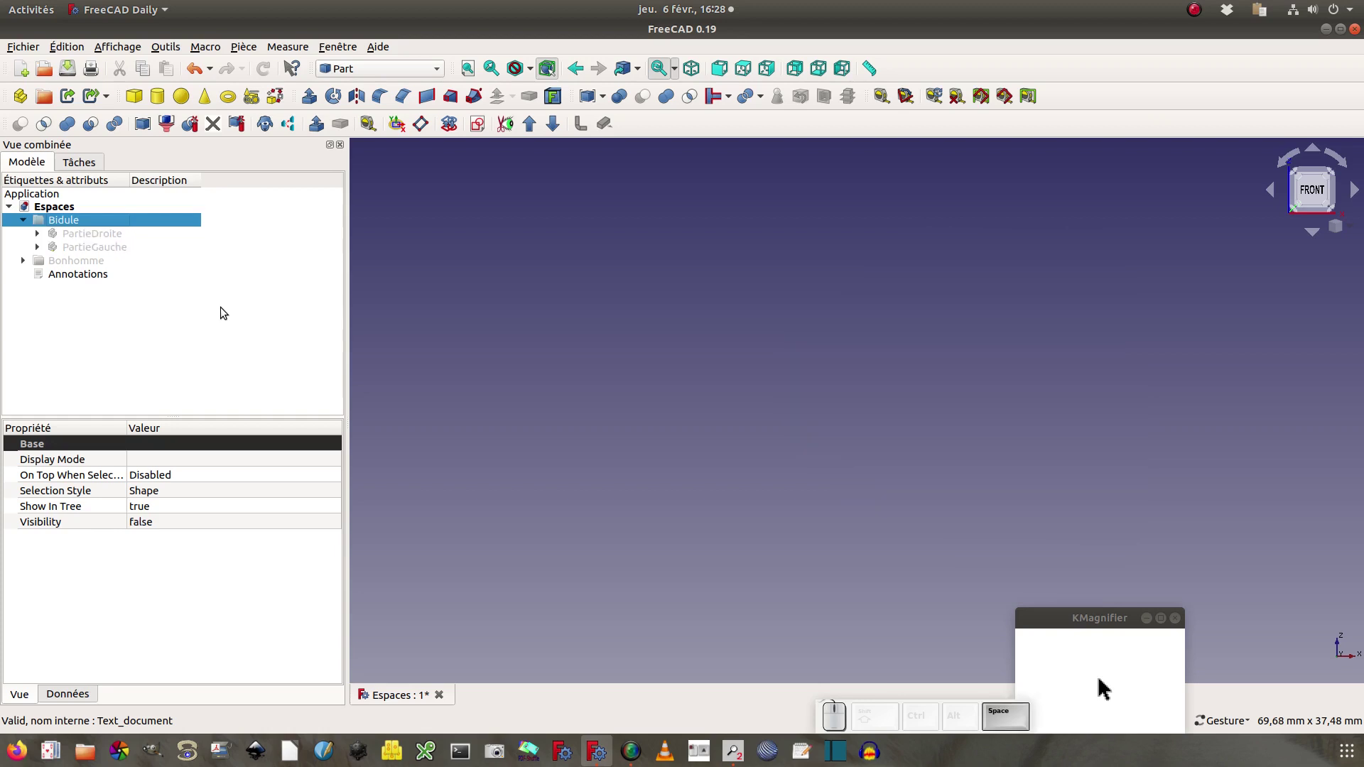
pyautogui.click(107, 263)
pyautogui.press('space')
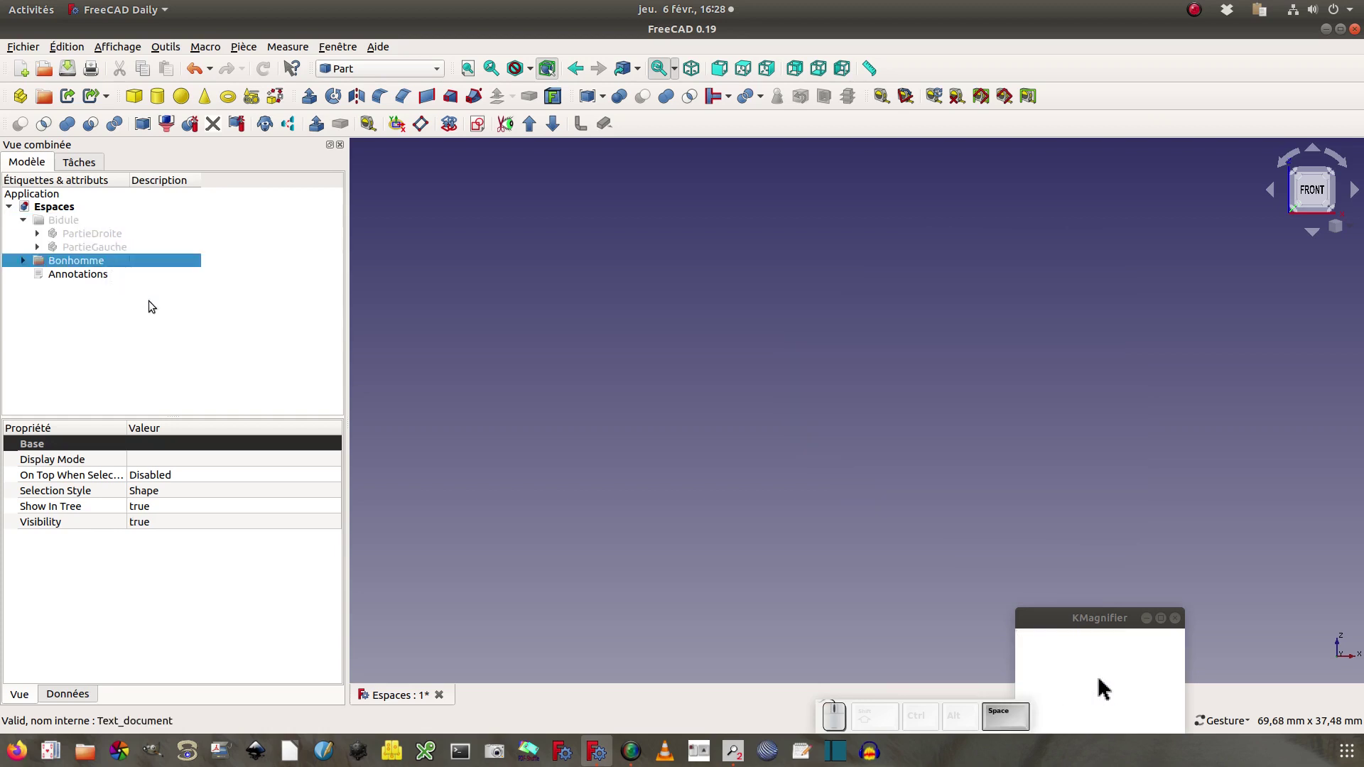
pyautogui.click(469, 70)
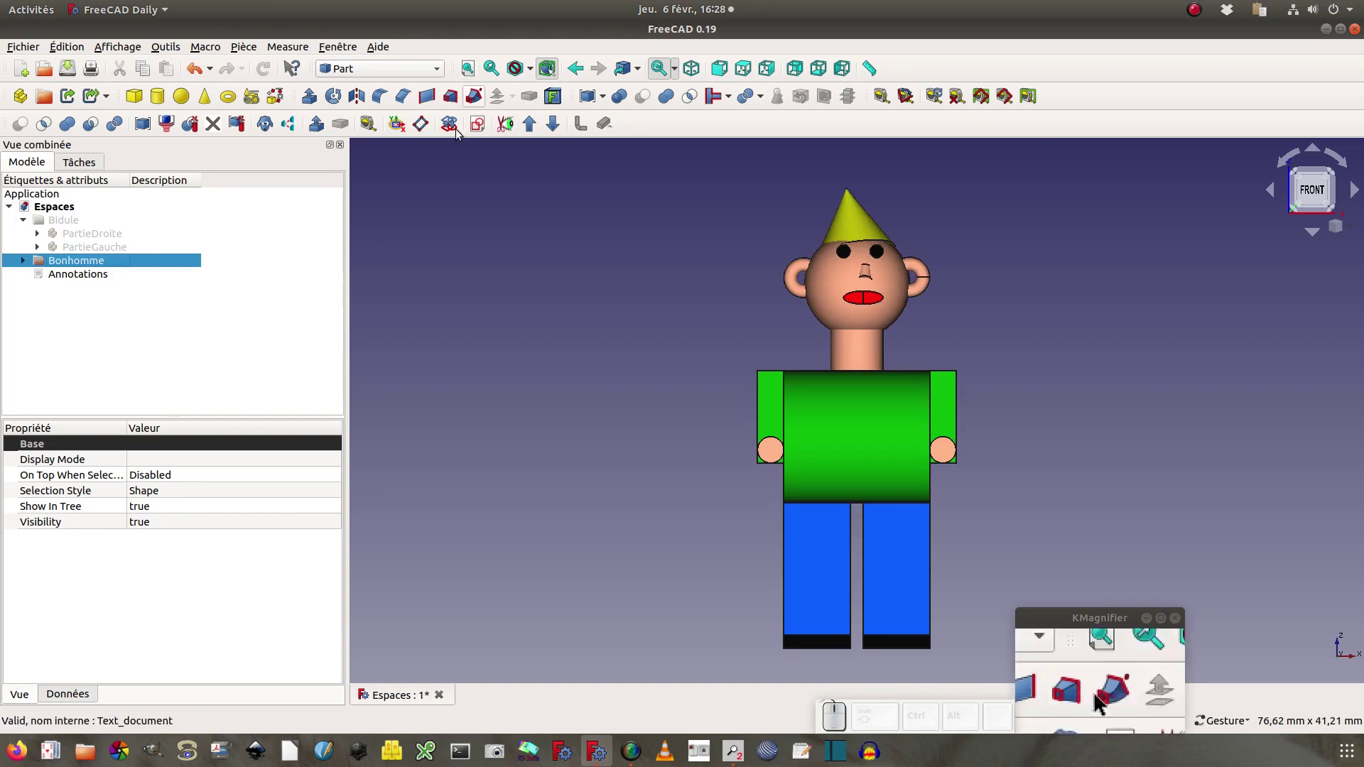
pyautogui.moveTo(1129, 436); pyautogui.dragTo(1056, 423)
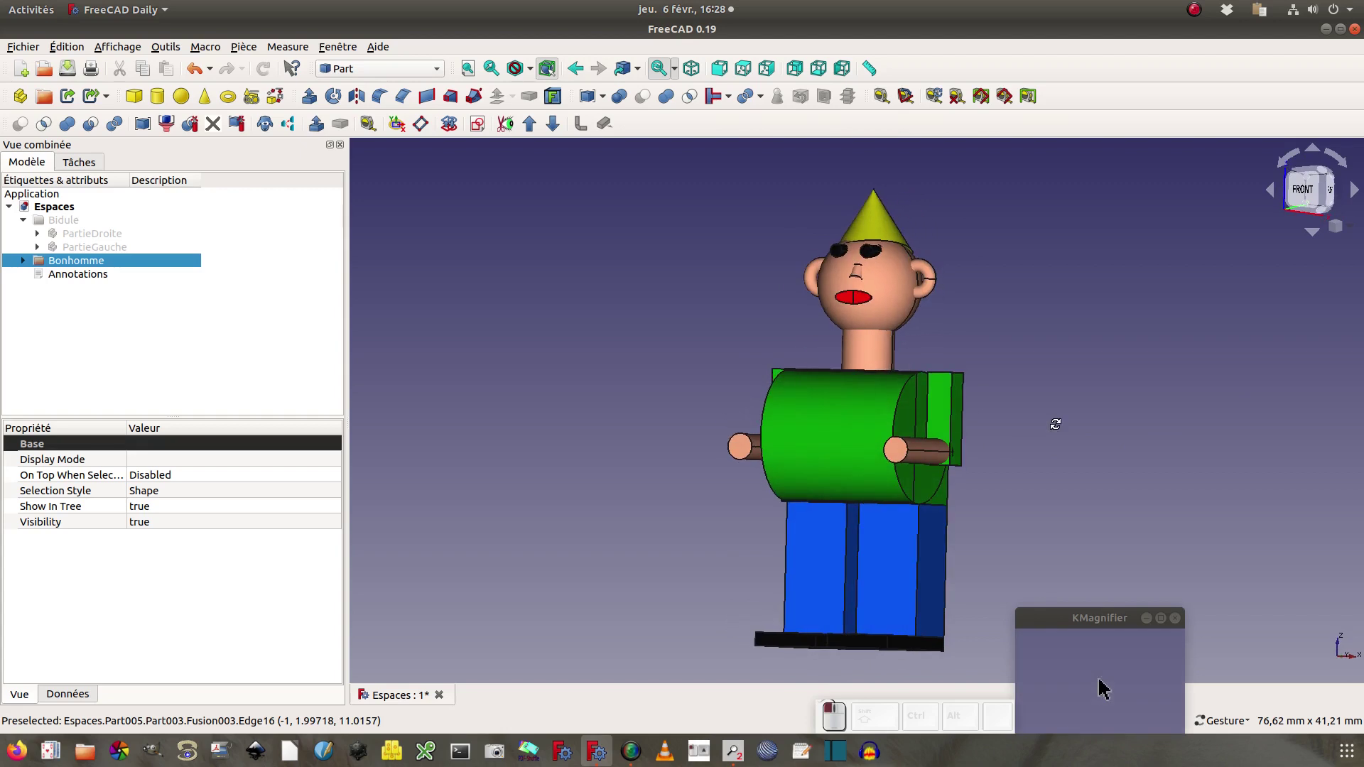
# Expand the Bonhomme group and move its BonhommeComplet part along the negative X axis
pyautogui.click(24, 261)
pyautogui.click(38, 274)
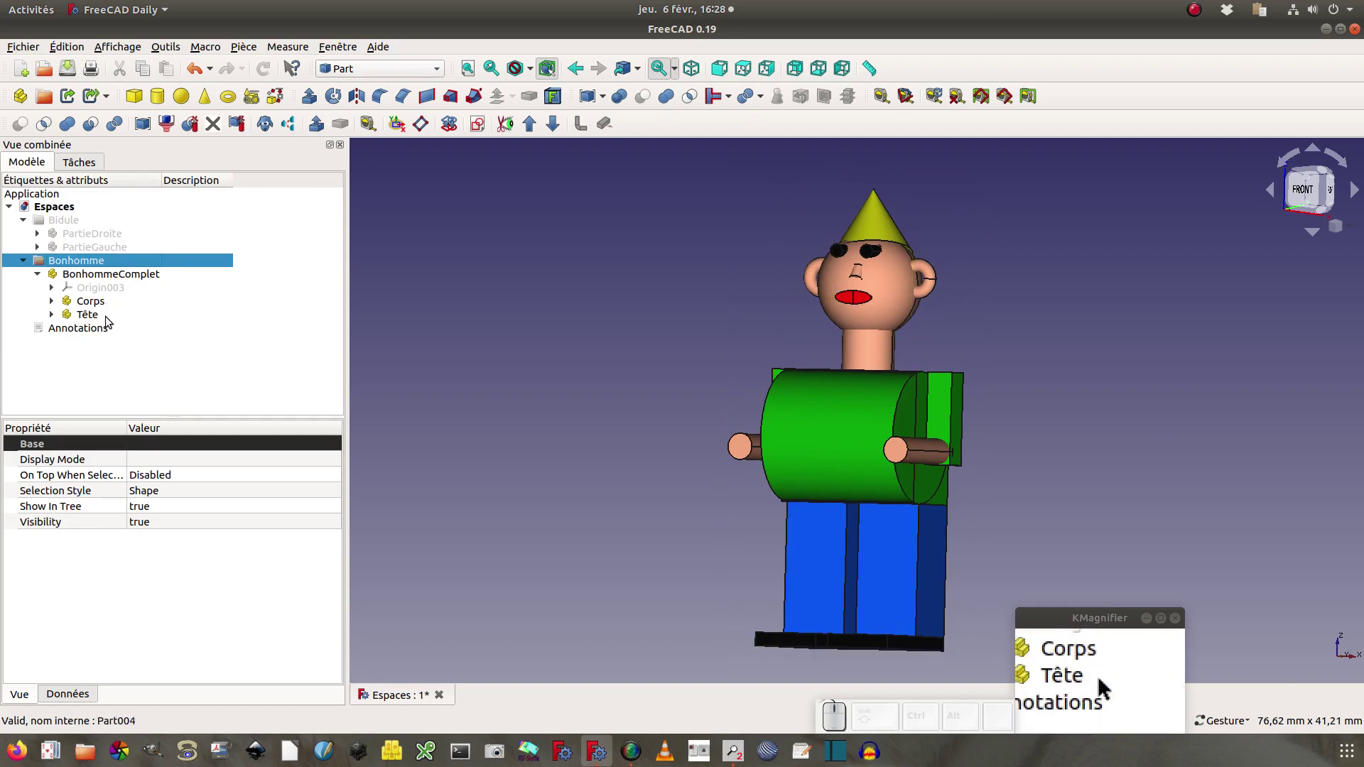
pyautogui.click(145, 274)
pyautogui.rightClick(146, 277)
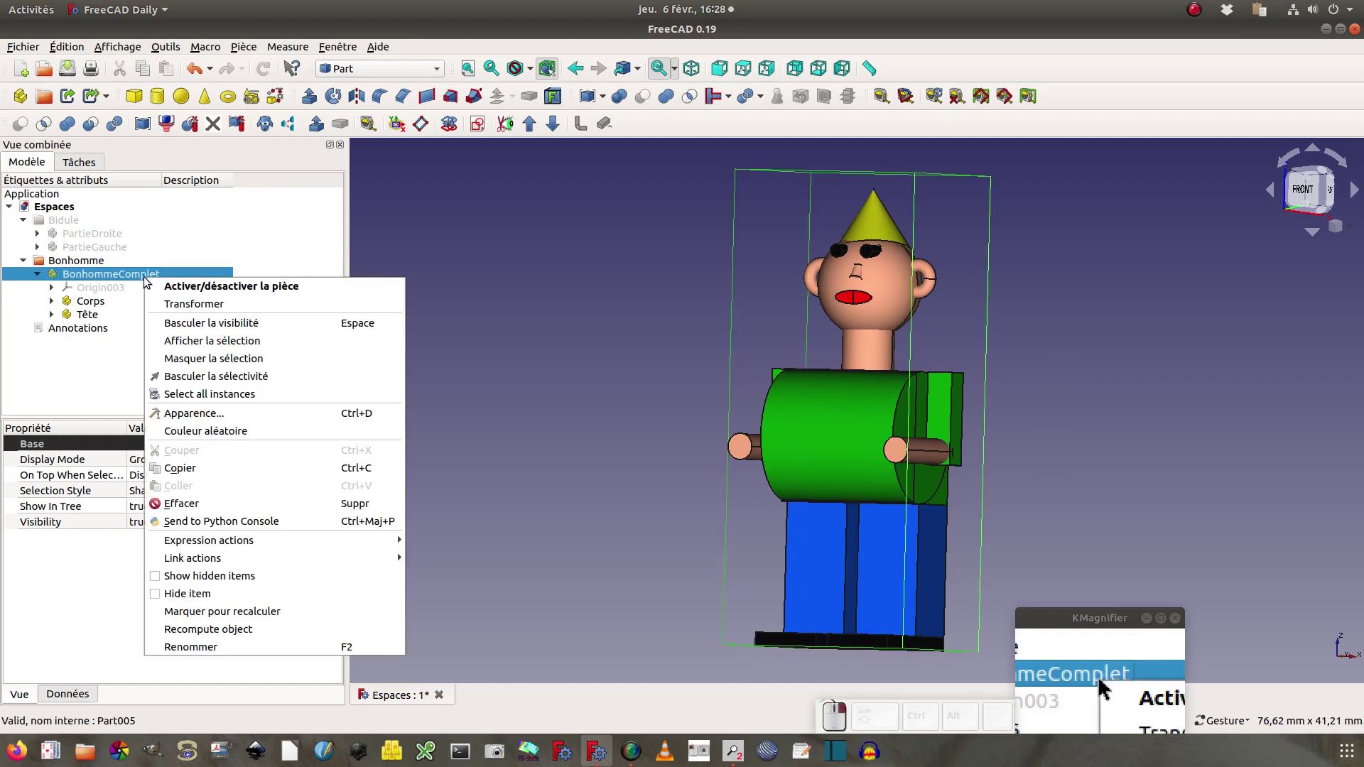
pyautogui.click(171, 303)
pyautogui.moveTo(888, 634); pyautogui.dragTo(763, 554)
pyautogui.click(173, 193)
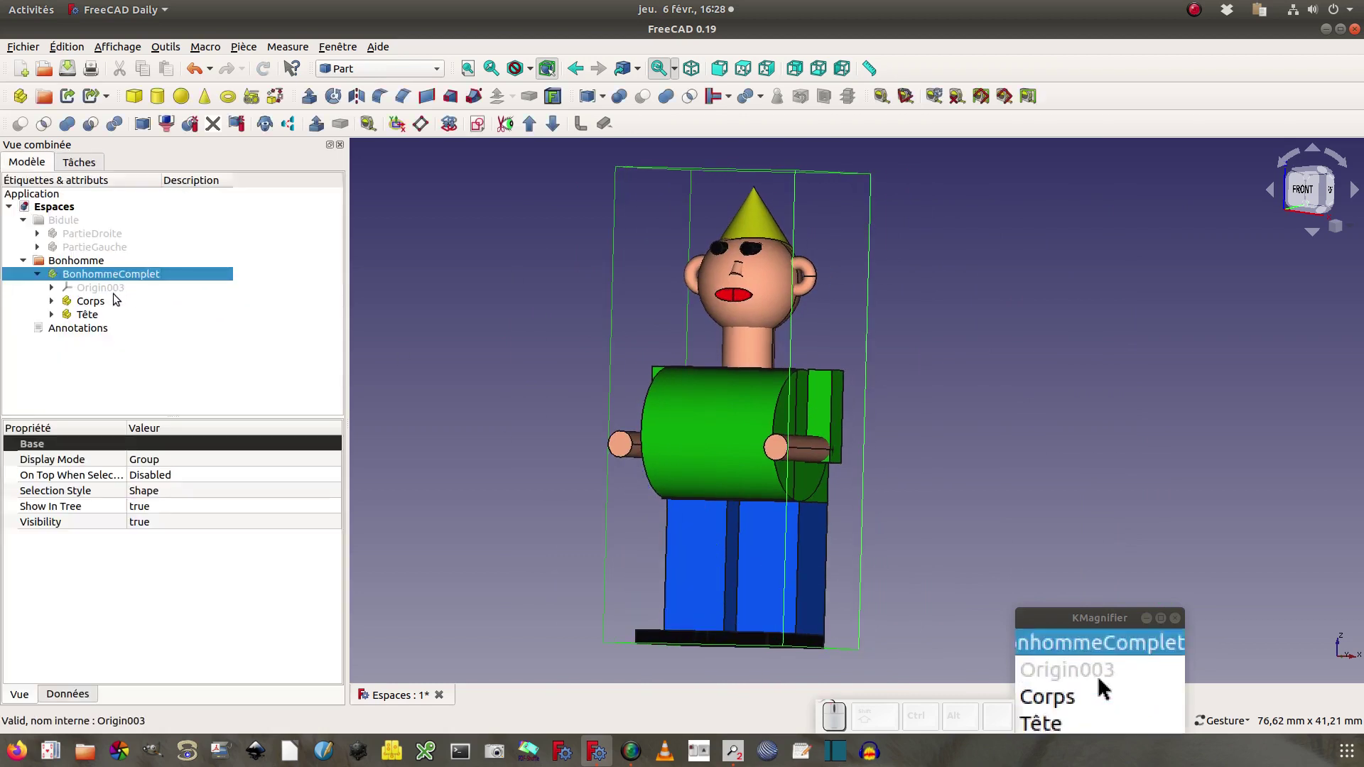
# Rotate the Tête part about its vertical axis so the face points toward negative X, and check it from the front
pyautogui.click(93, 314)
pyautogui.rightClick(93, 315)
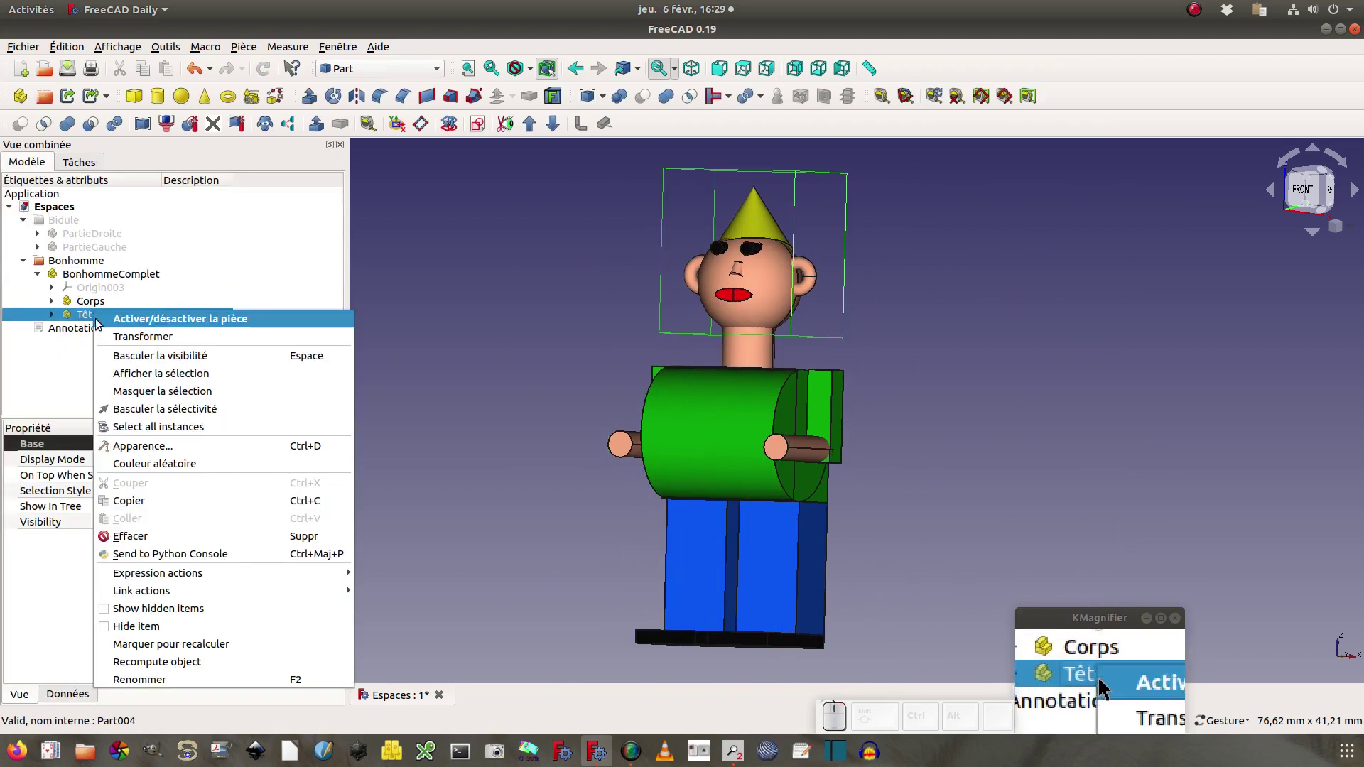
pyautogui.click(111, 338)
pyautogui.moveTo(1020, 469); pyautogui.dragTo(889, 464)
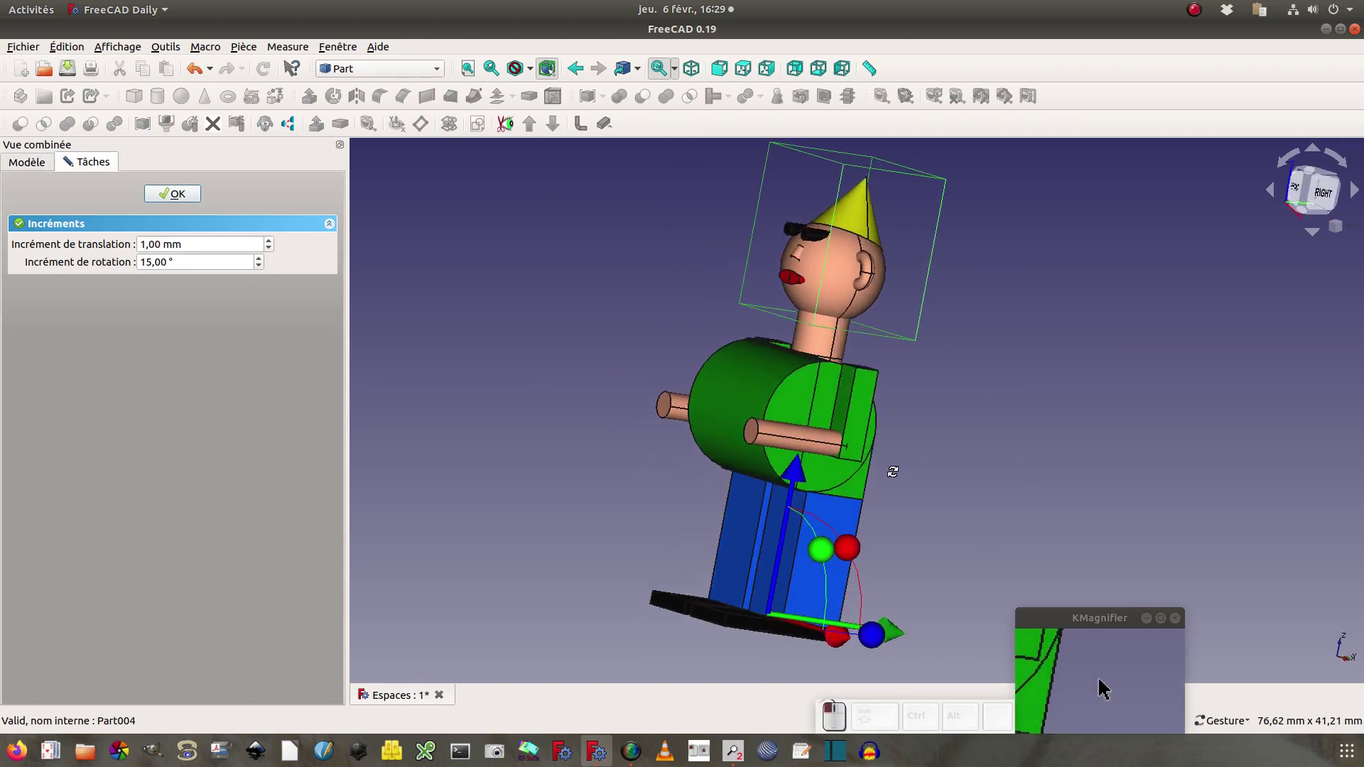
pyautogui.moveTo(878, 631); pyautogui.dragTo(838, 638)
pyautogui.click(175, 196)
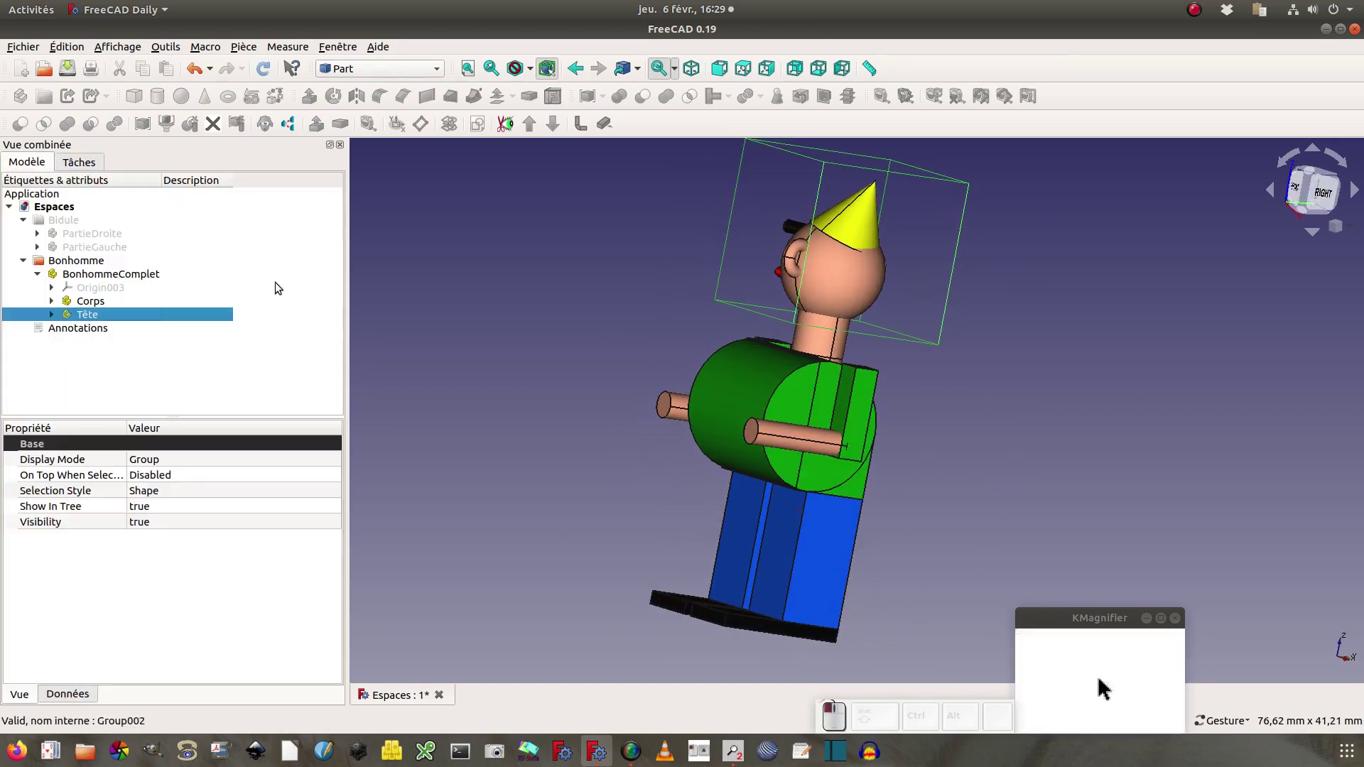
pyautogui.press('1')
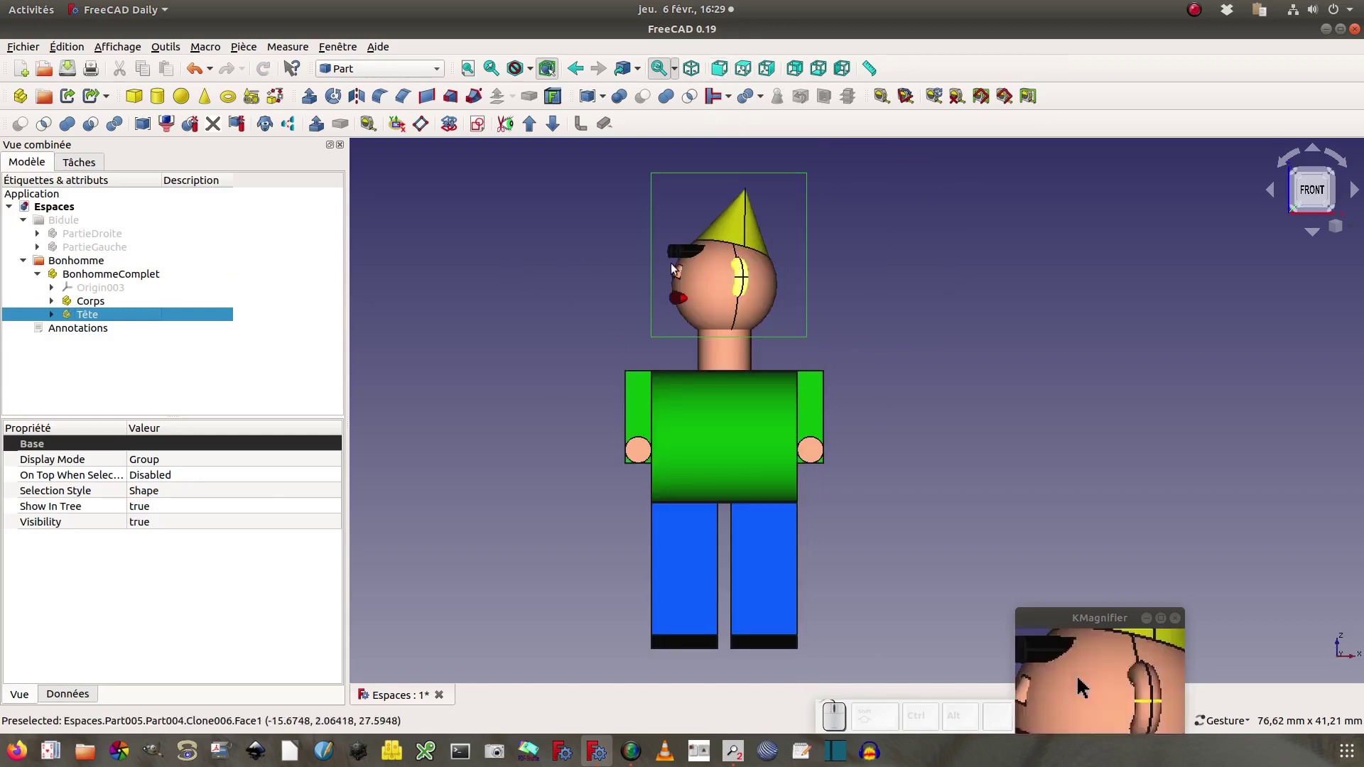
# Move the BonhommeComplet part slightly along the positive X axis
pyautogui.click(100, 275)
pyautogui.rightClick(94, 275)
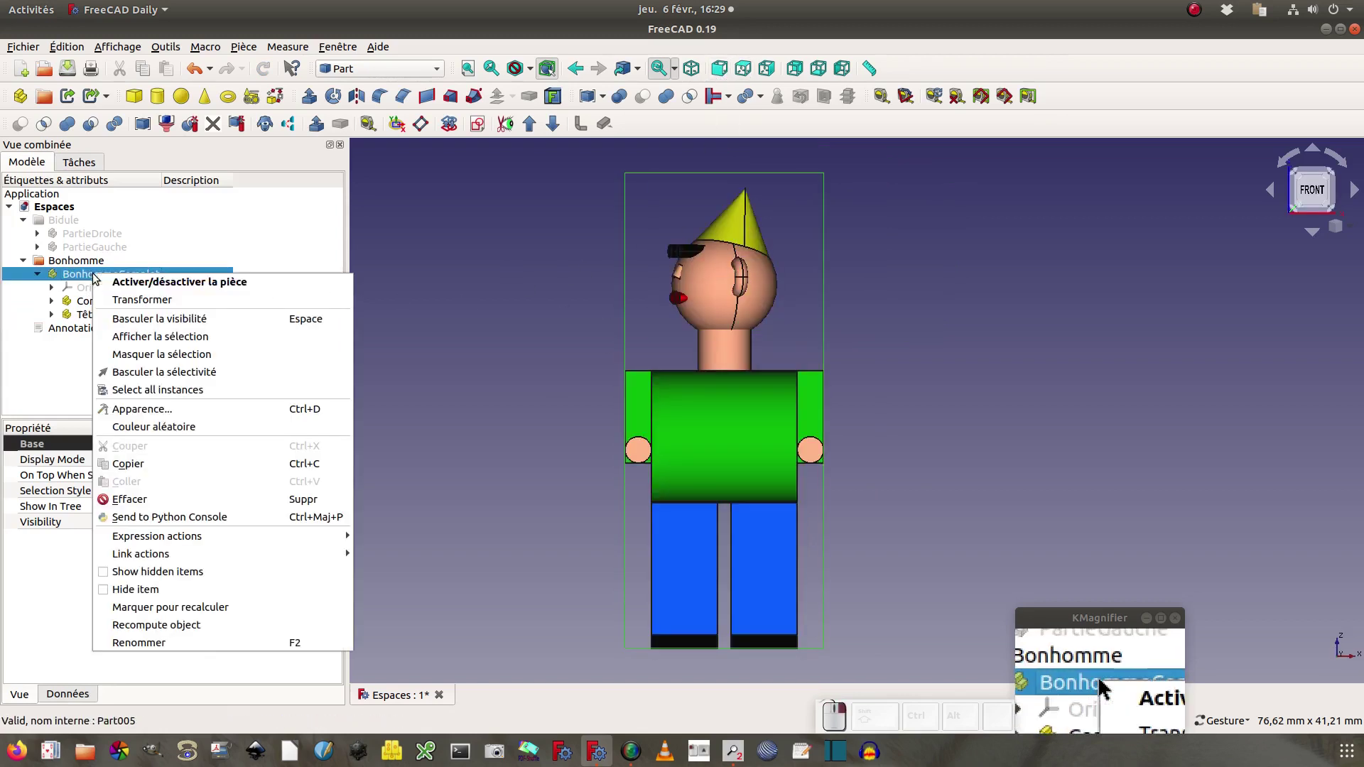
pyautogui.click(117, 299)
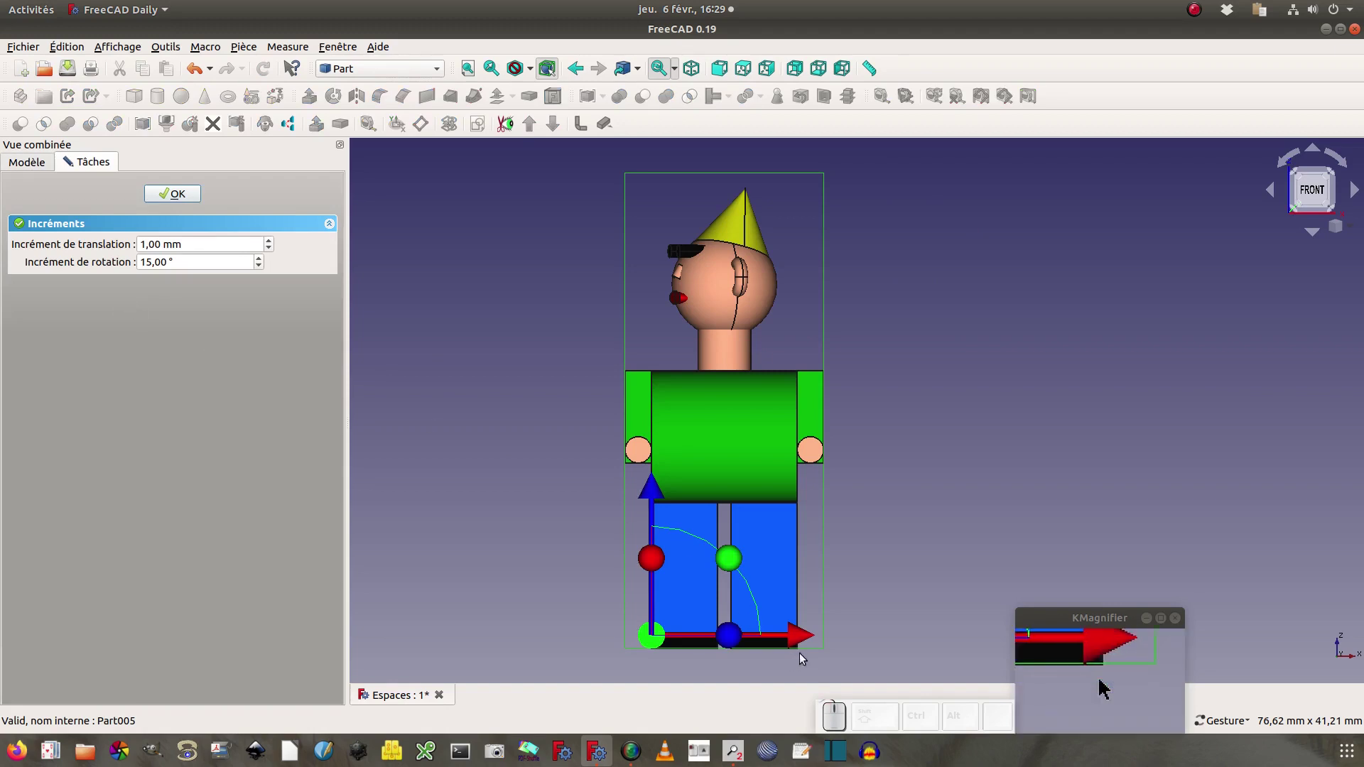
pyautogui.moveTo(793, 640); pyautogui.dragTo(794, 611)
pyautogui.click(174, 194)
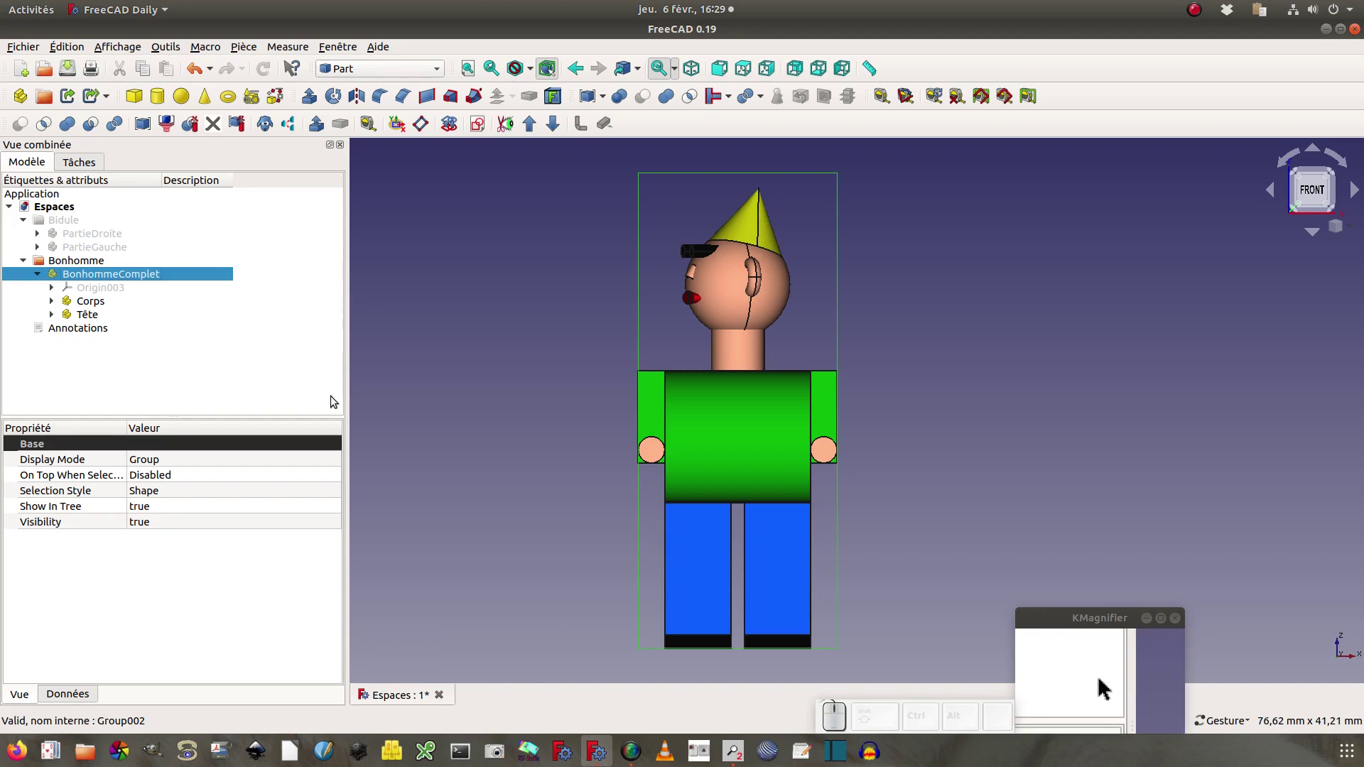
# Examine the contents of BonhommeComplet and its nested Tête part in the model tree
pyautogui.click(38, 275)
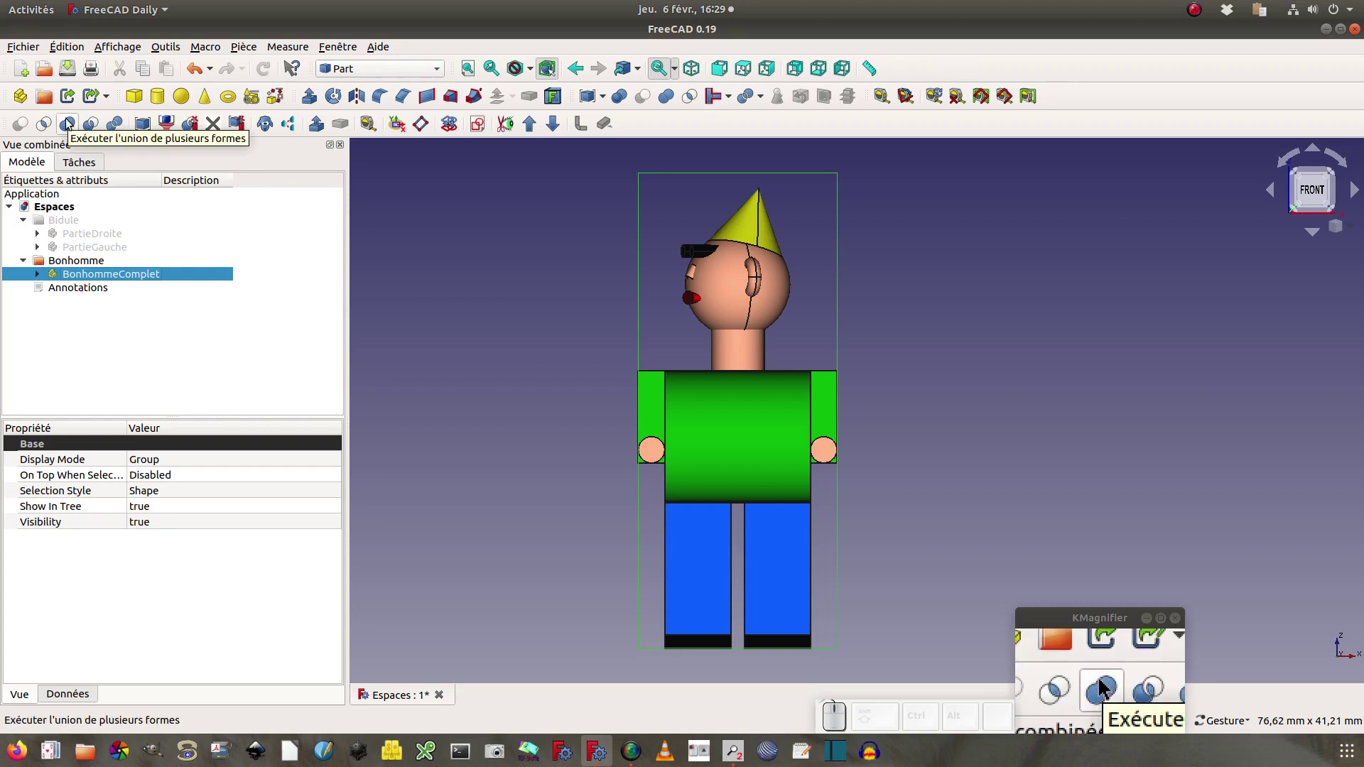
pyautogui.click(37, 274)
pyautogui.click(51, 315)
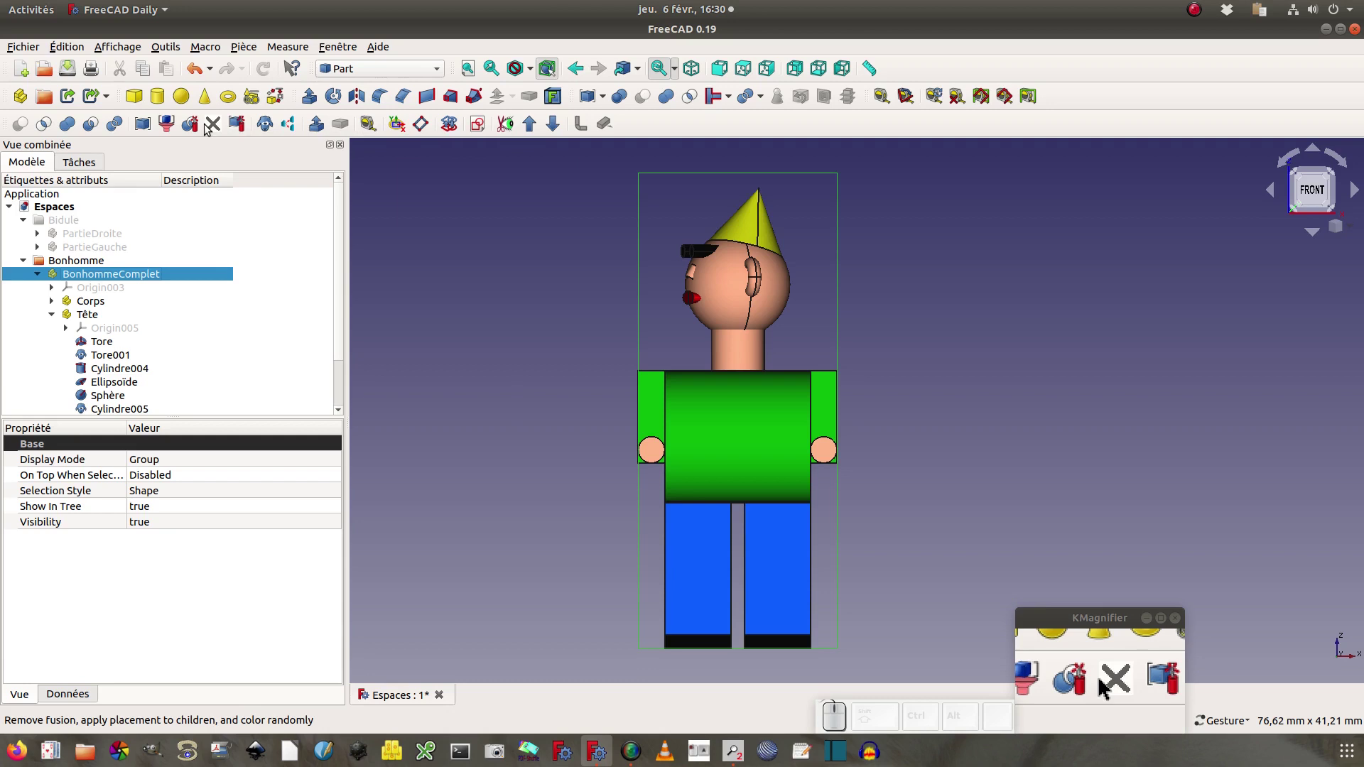
# Close the Espaces document without saving it and create a new empty document
pyautogui.click(439, 694)
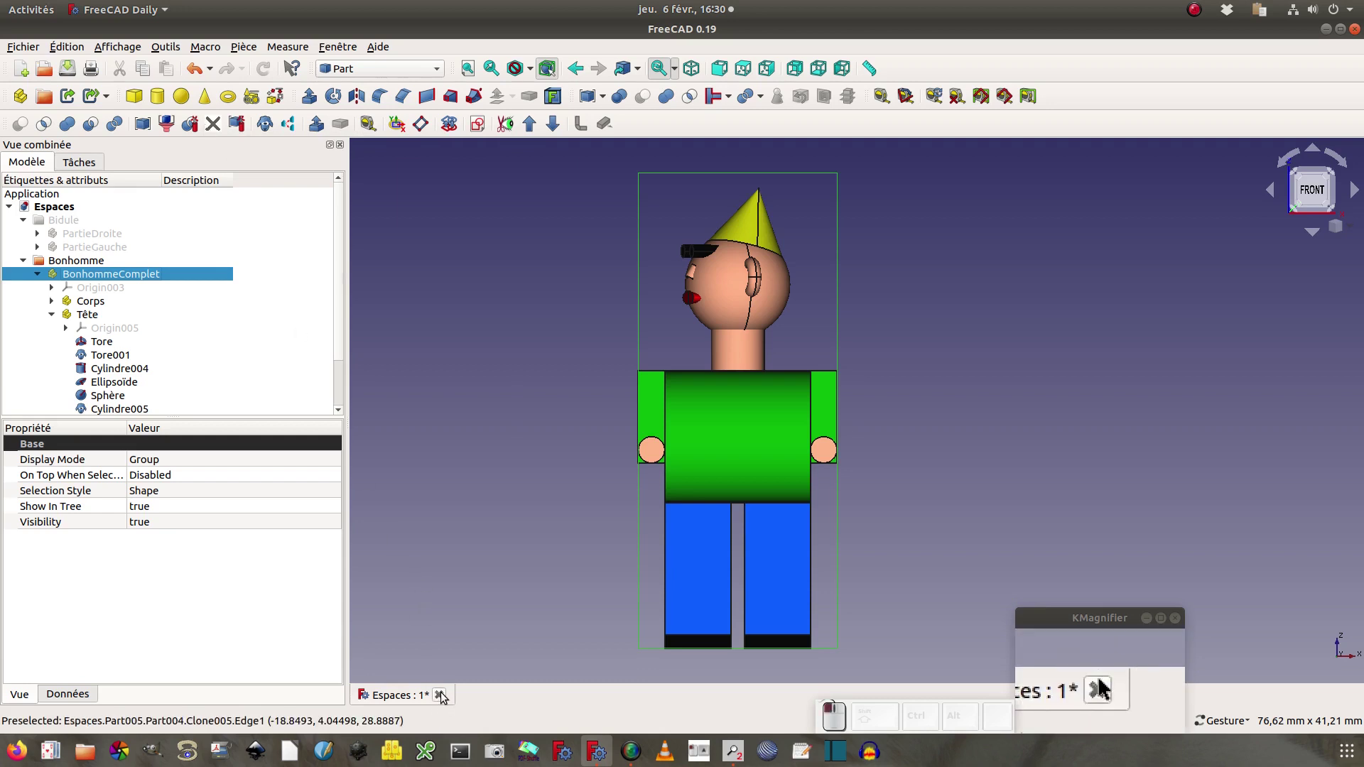
pyautogui.click(599, 387)
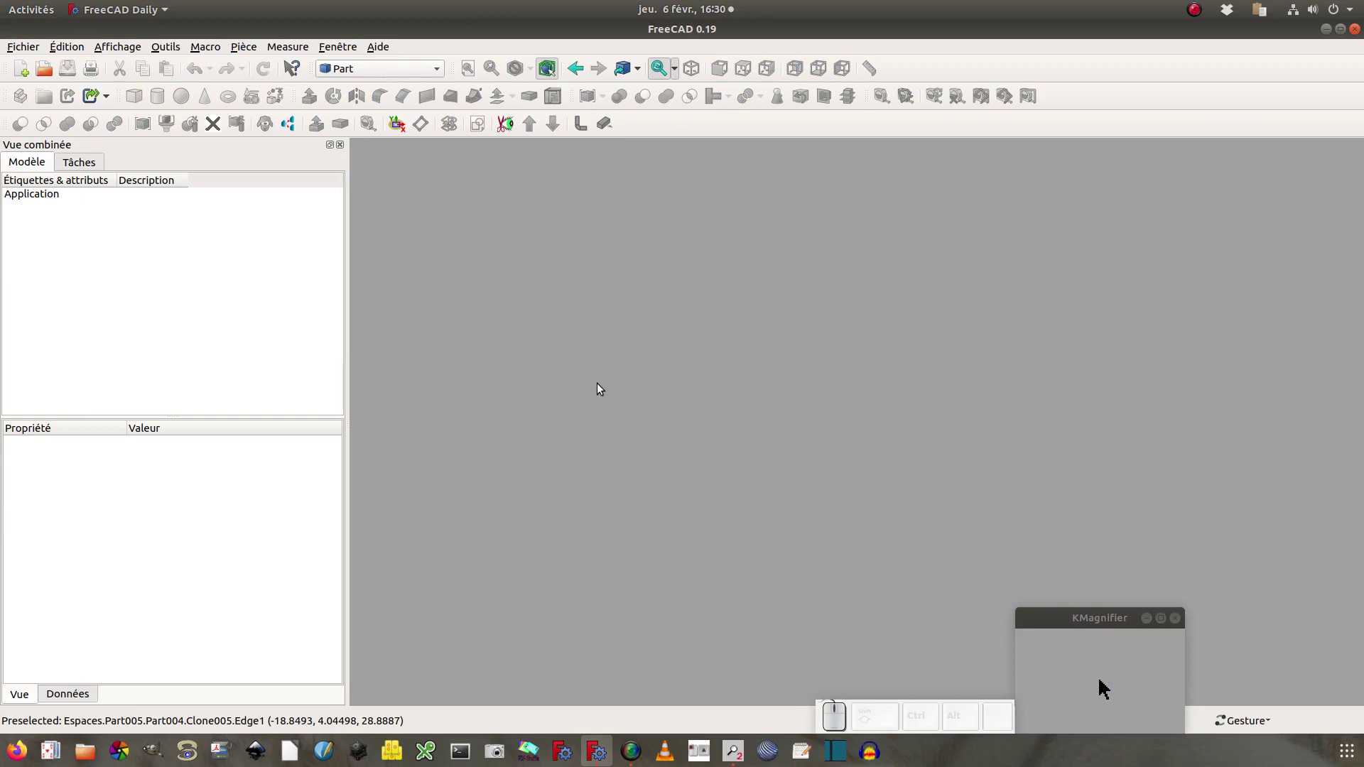
pyautogui.click(21, 68)
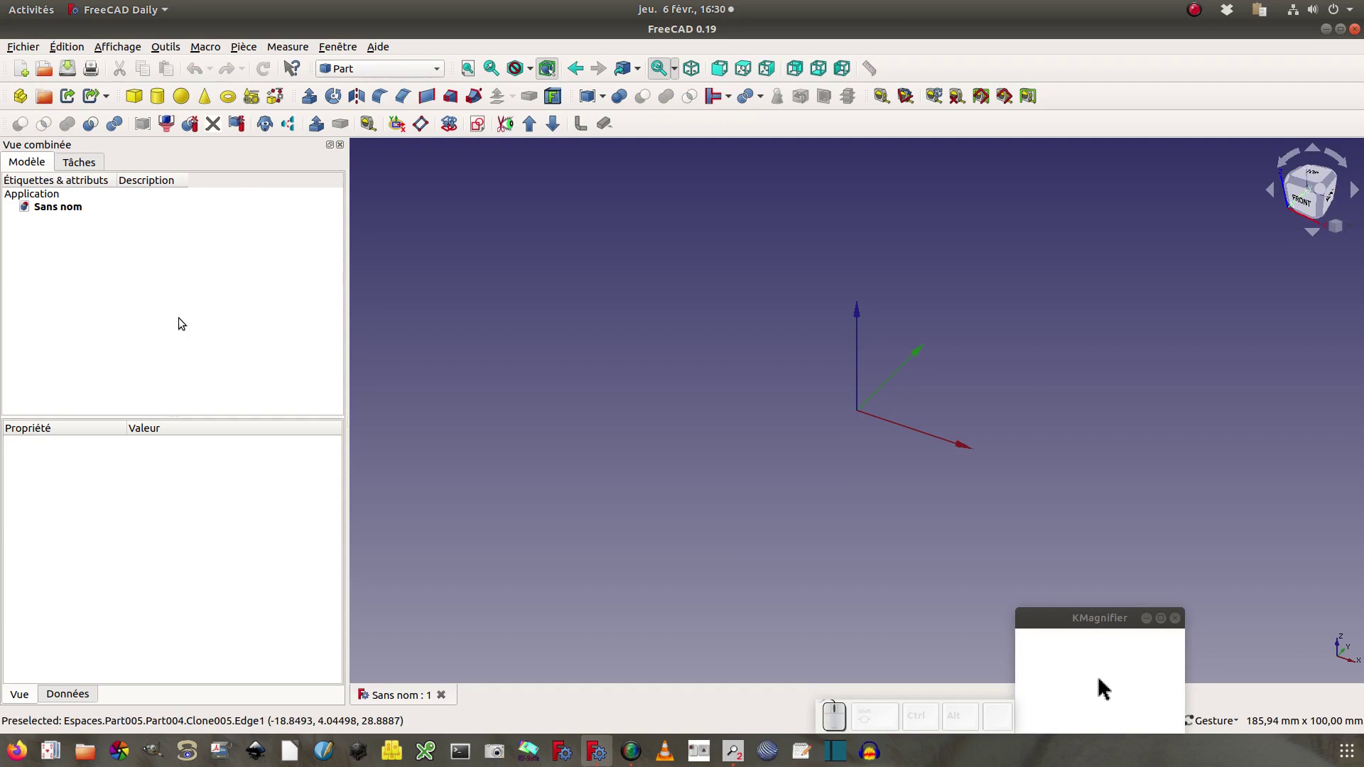
# Add a default cube, cylinder and cone to the new document
pyautogui.click(132, 97)
pyautogui.click(156, 99)
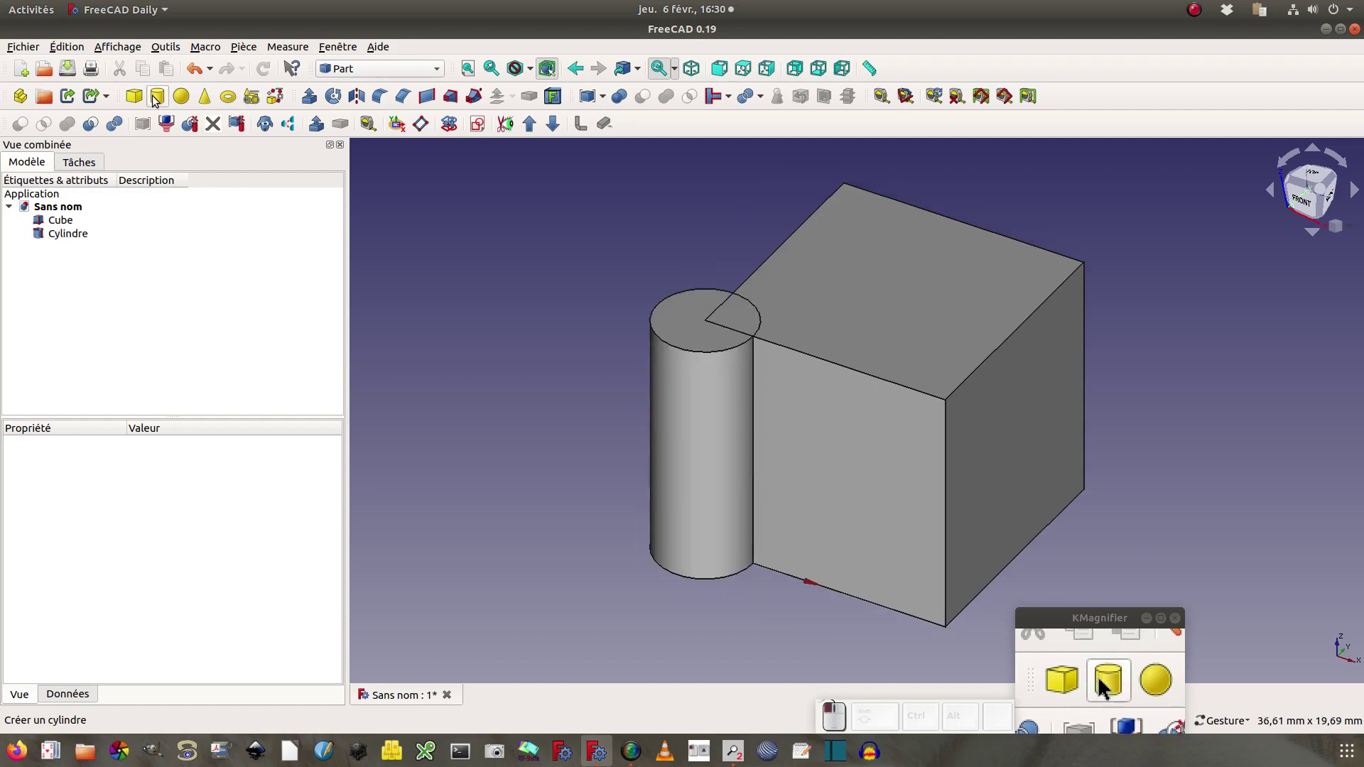
pyautogui.click(205, 97)
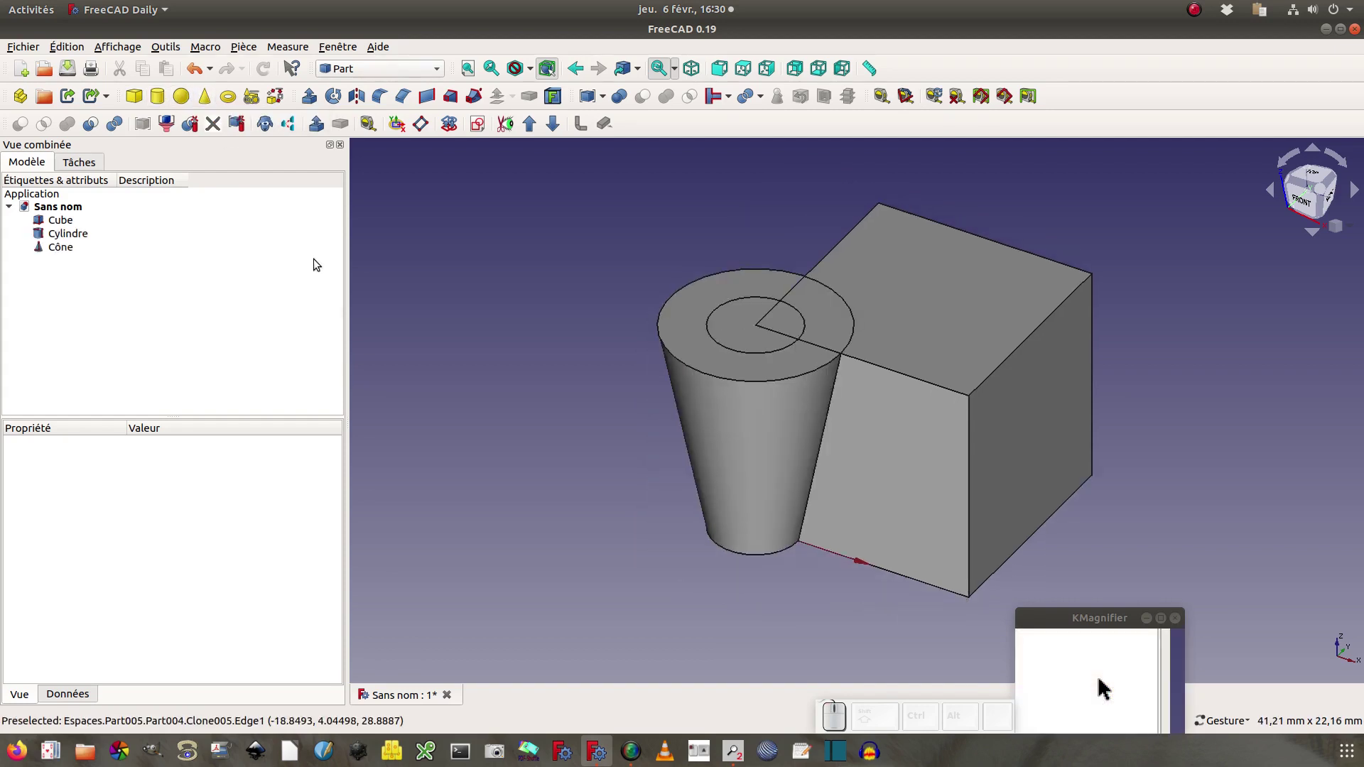
# Transform the cone, moving it about 11 mm along the Y axis and slightly up along the Z axis
pyautogui.click(60, 248)
pyautogui.rightClick(60, 248)
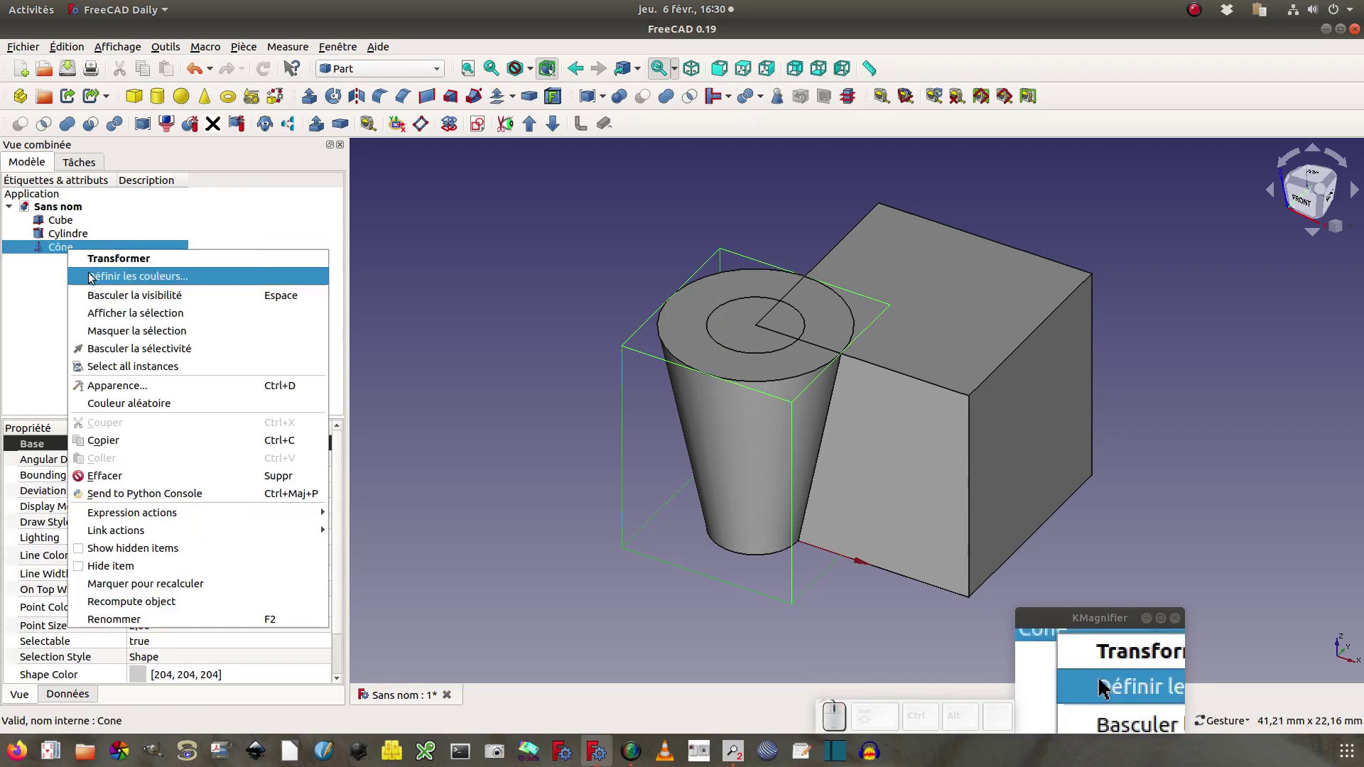
pyautogui.click(91, 257)
pyautogui.moveTo(829, 460); pyautogui.dragTo(957, 326)
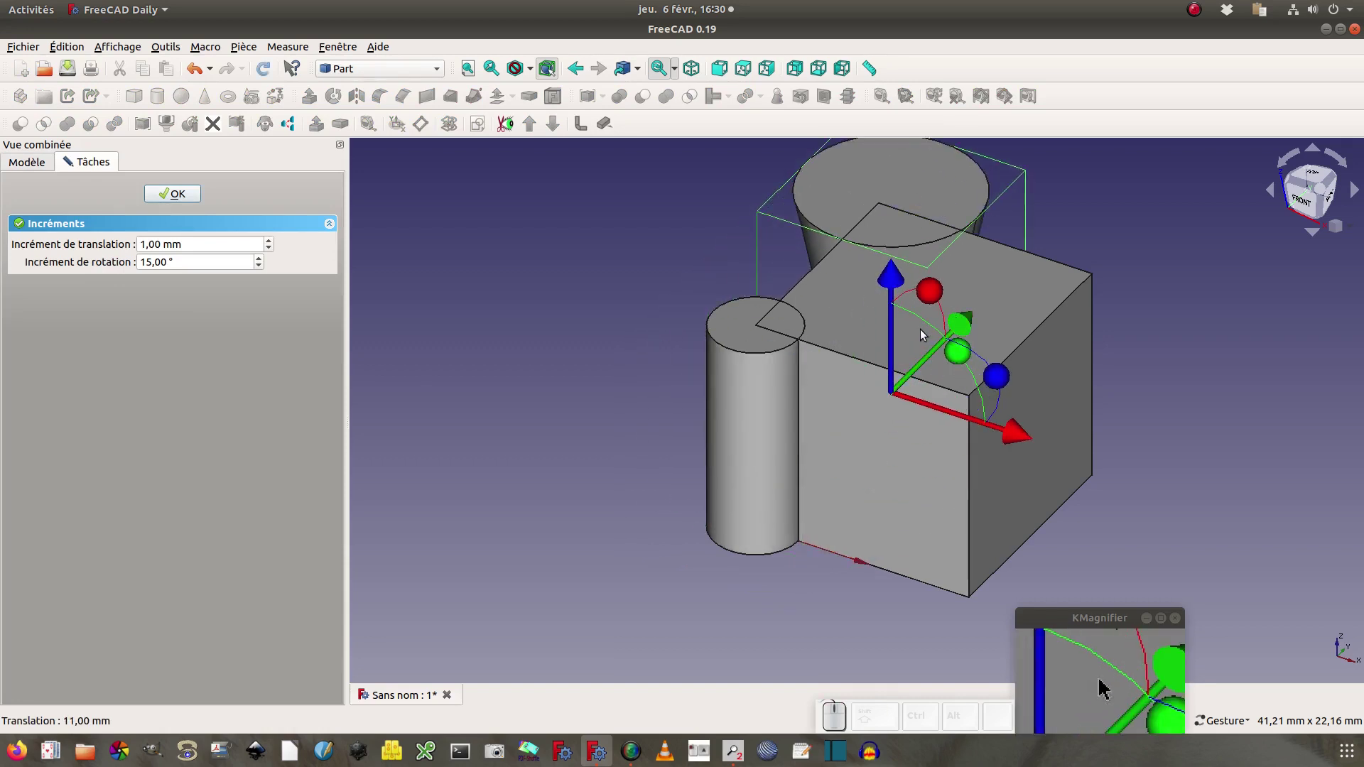
pyautogui.moveTo(897, 274); pyautogui.dragTo(899, 212)
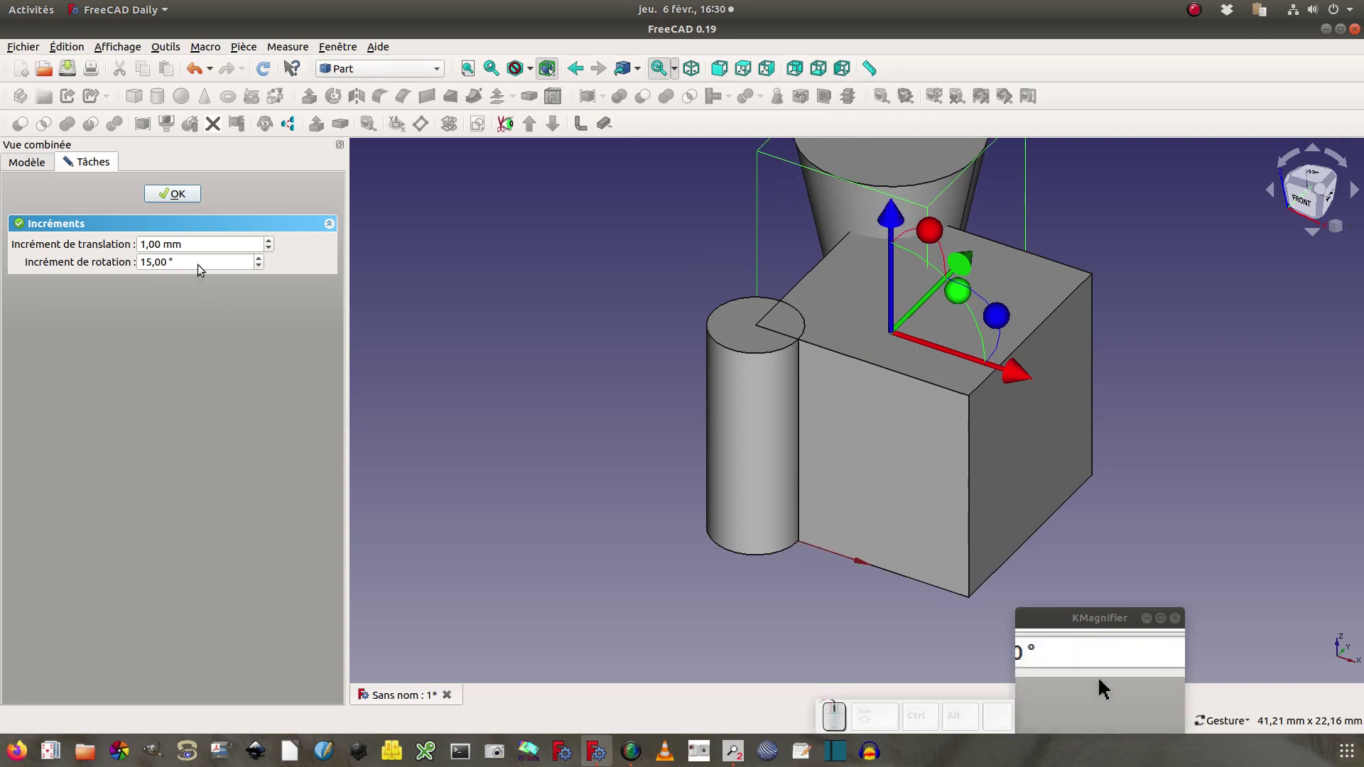
pyautogui.click(176, 196)
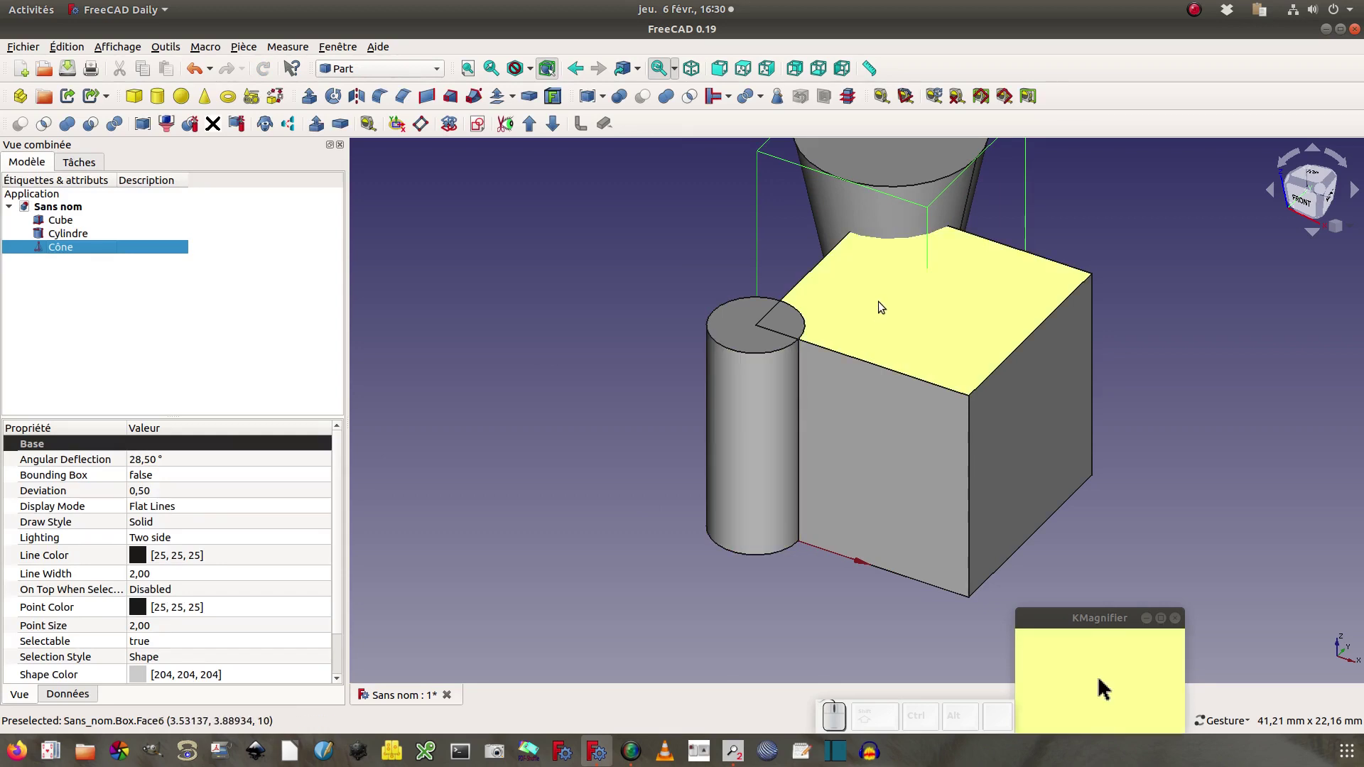
# Subtract the cylinder from the cube with a boolean cut and inspect the resulting groove
pyautogui.click(878, 301)
pyautogui.keyDown('ctrl'); pyautogui.click(731, 325); pyautogui.keyUp('ctrl')
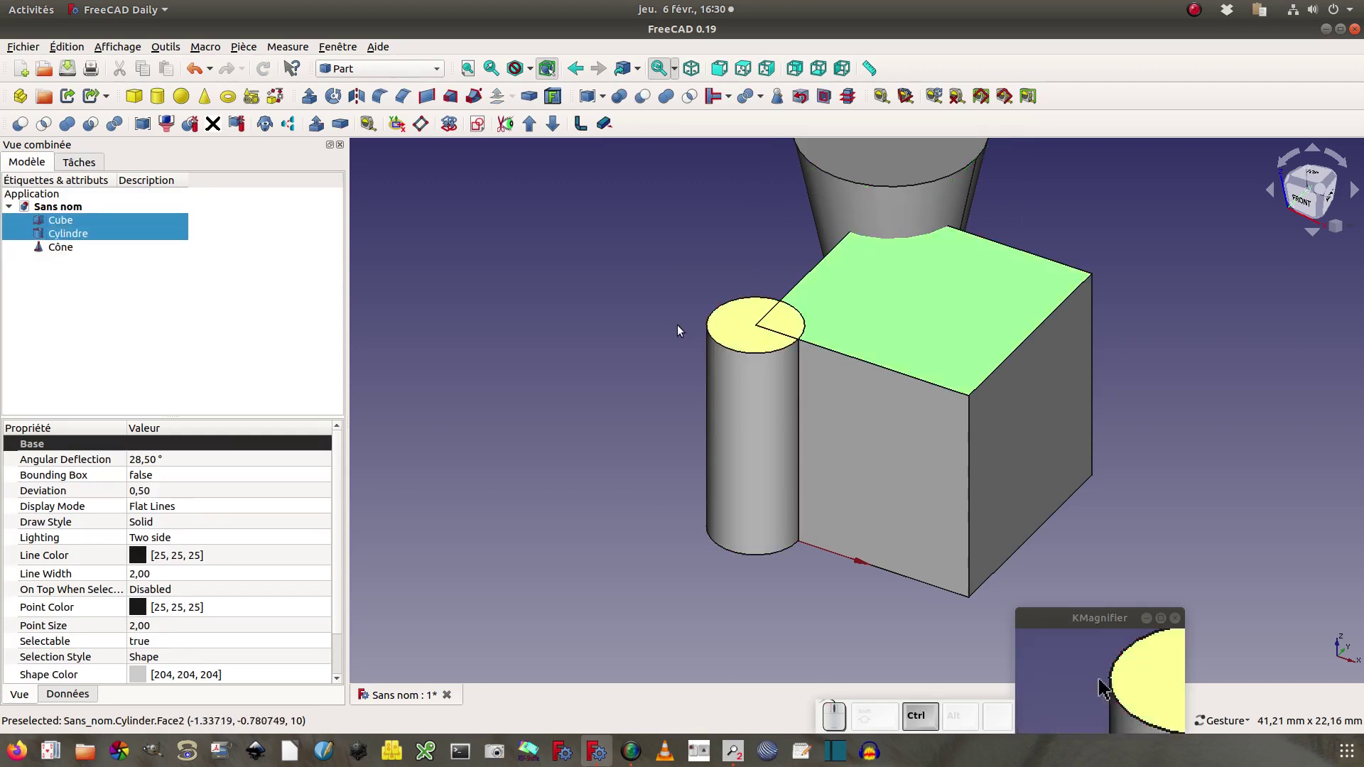
pyautogui.click(20, 124)
pyautogui.moveTo(529, 255); pyautogui.dragTo(529, 228)
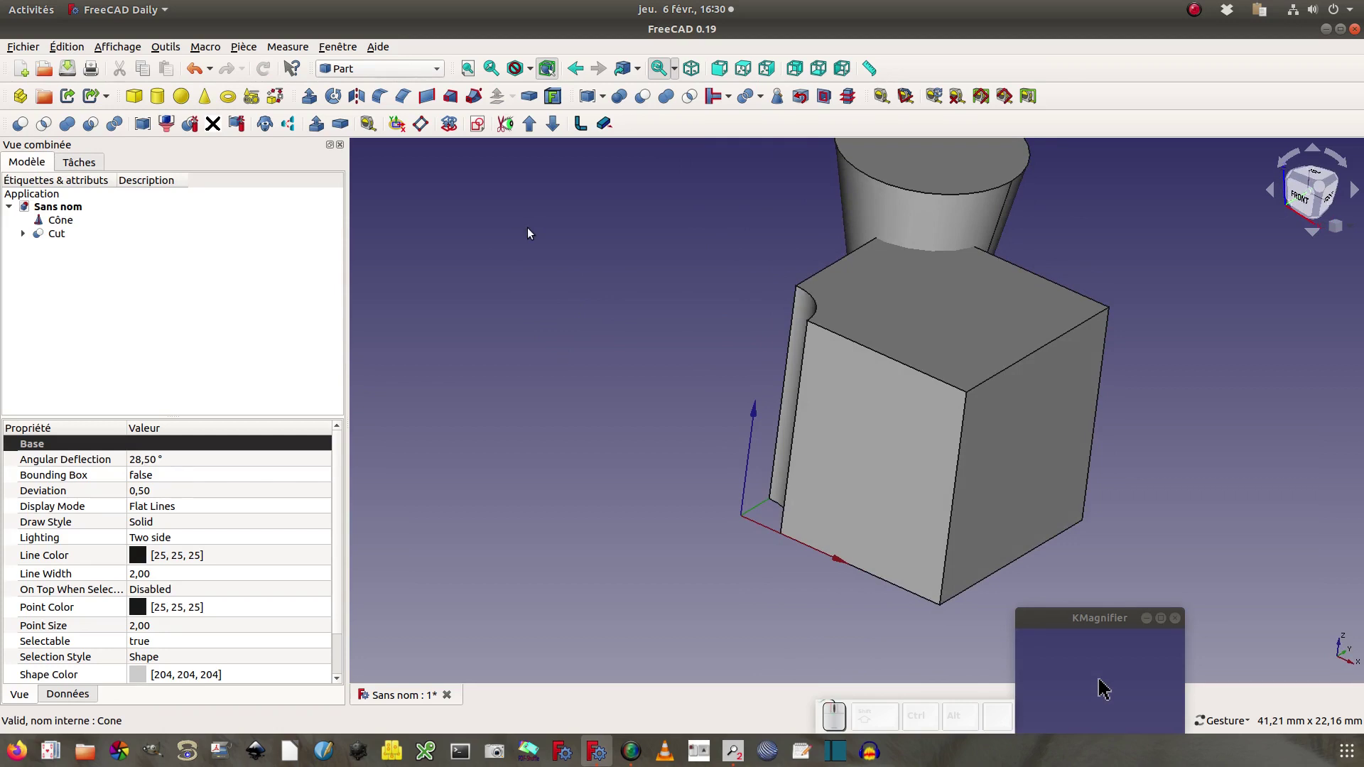
pyautogui.moveTo(553, 570); pyautogui.dragTo(717, 579)
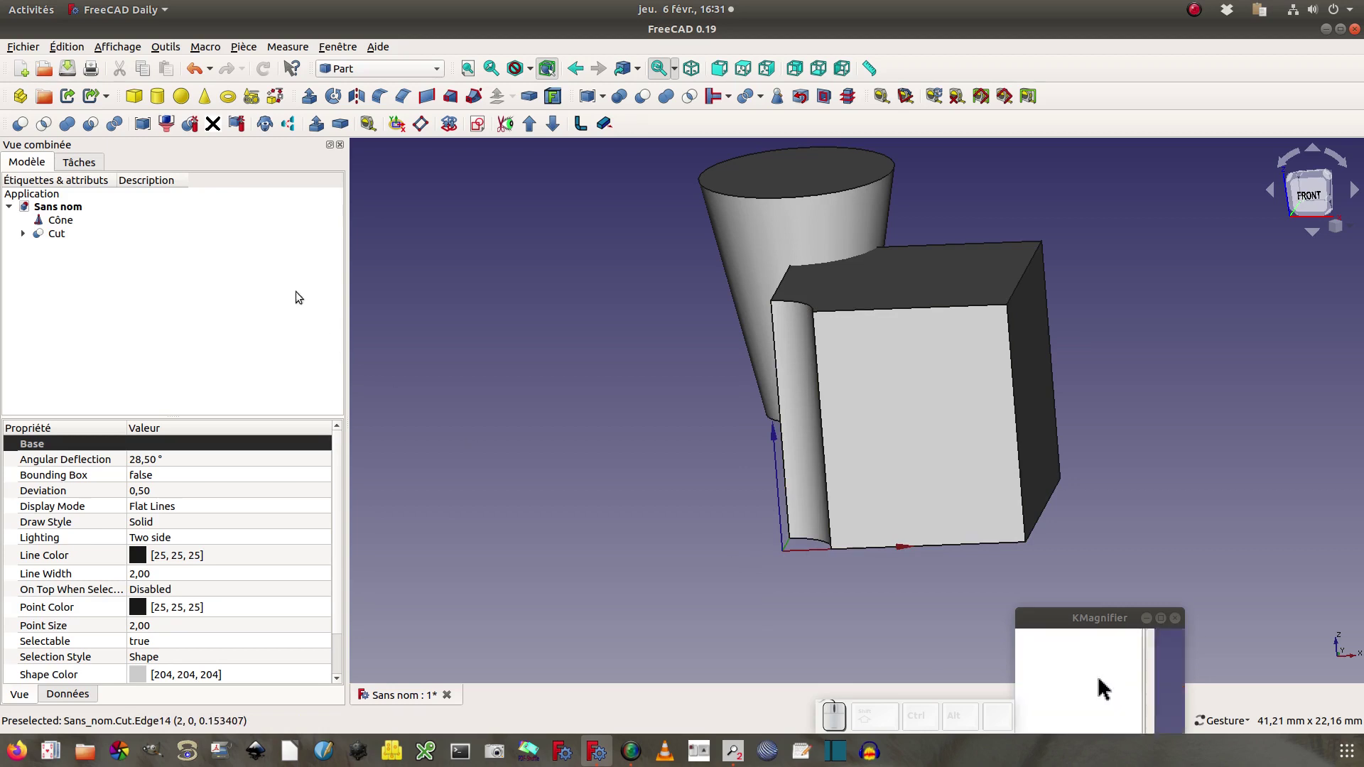
# Create a new Part container and show its Origin with the axes and planes expanded in the tree
pyautogui.click(20, 100)
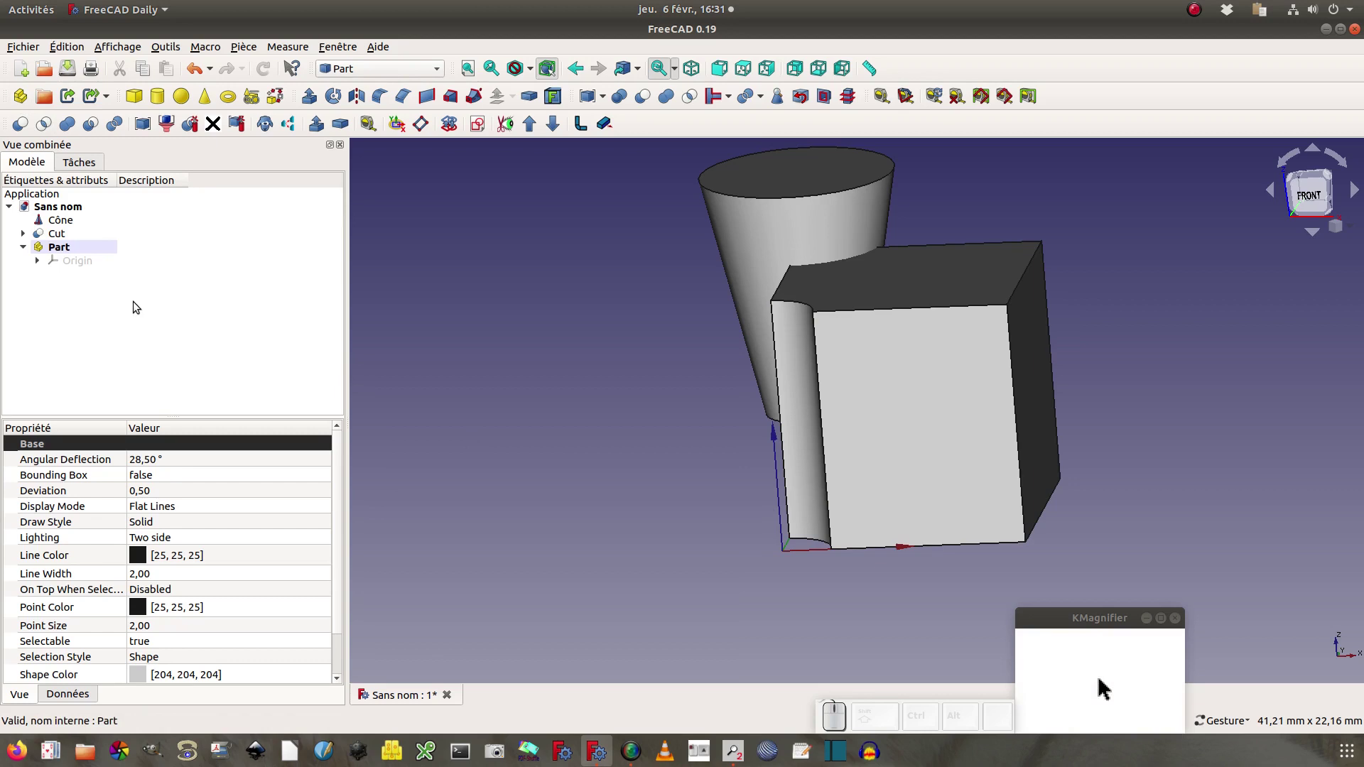
pyautogui.click(64, 253)
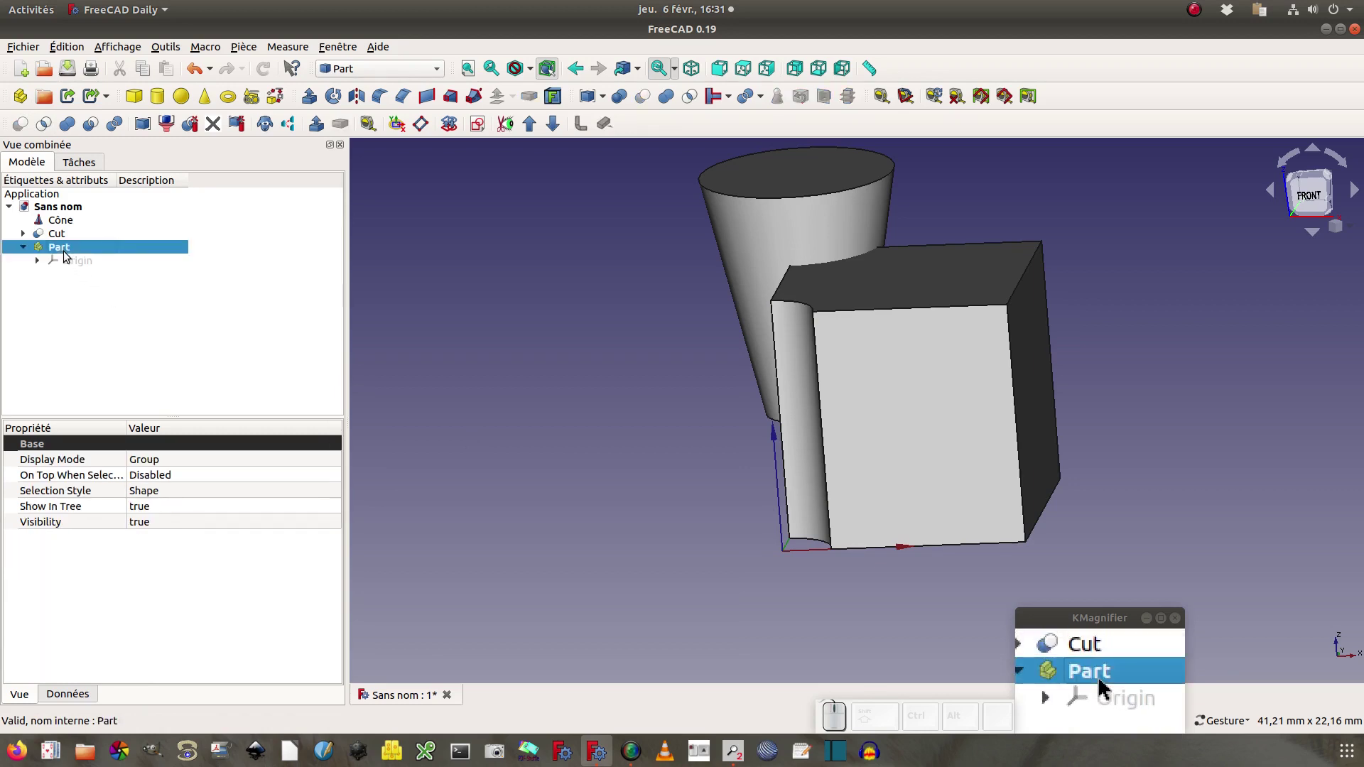
pyautogui.click(62, 261)
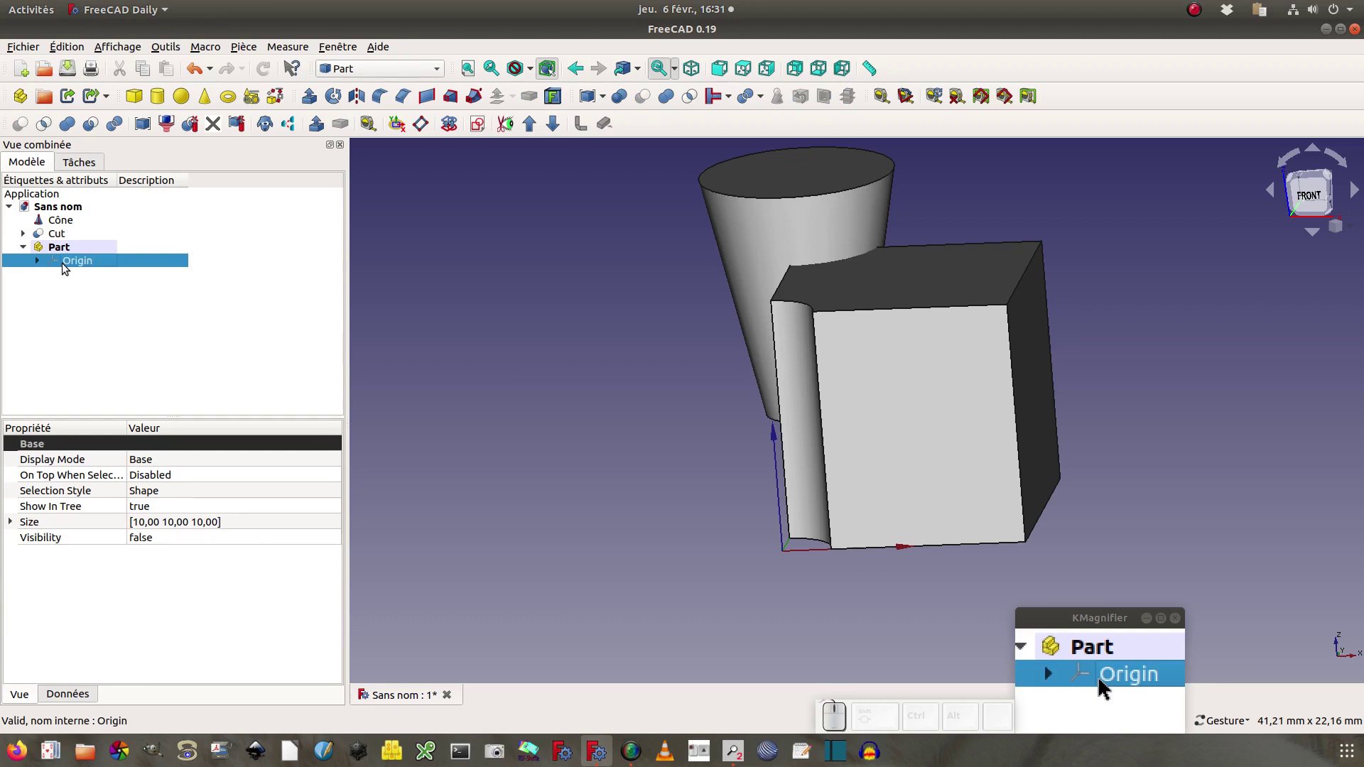
pyautogui.click(37, 261)
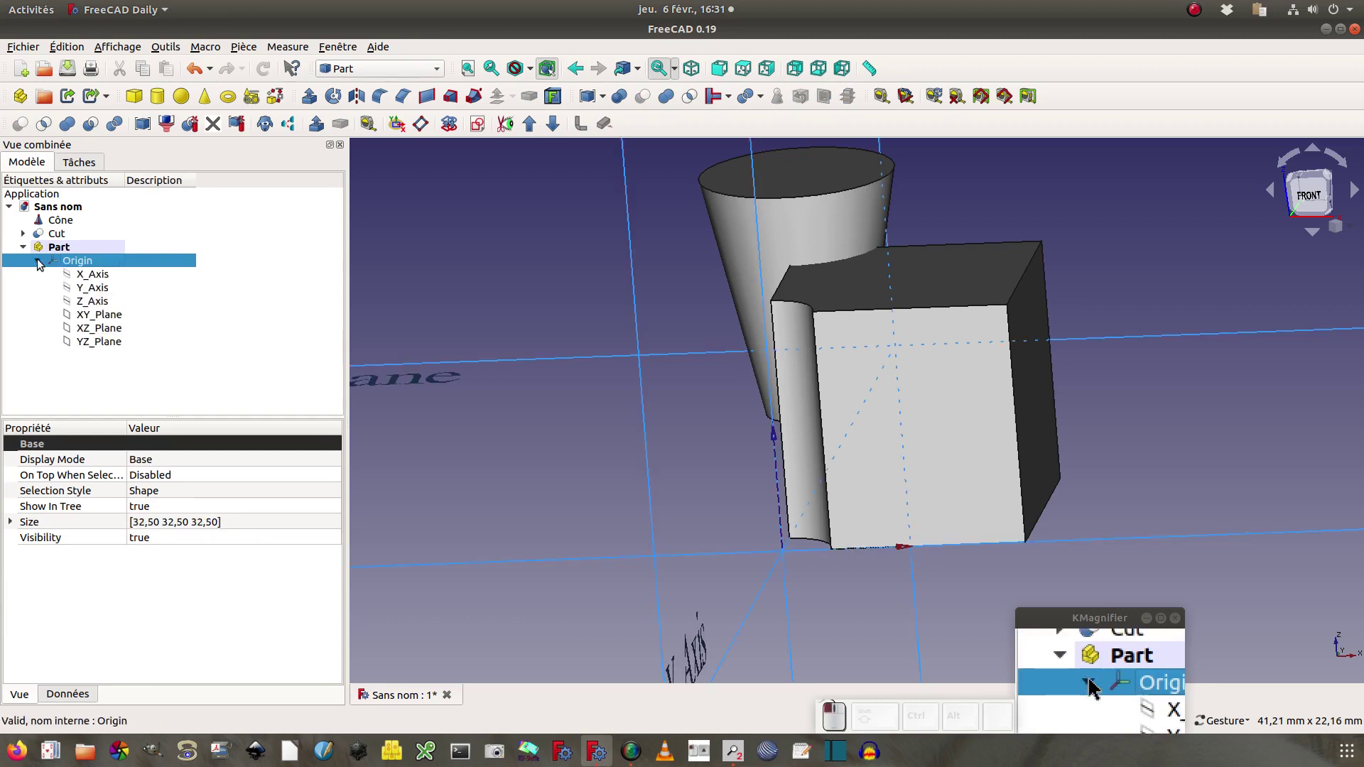
# Hide the XY, XZ and YZ planes of the part's origin
pyautogui.click(99, 314)
pyautogui.press('space')
pyautogui.click(98, 327)
pyautogui.press('space')
pyautogui.click(99, 341)
pyautogui.press('space')
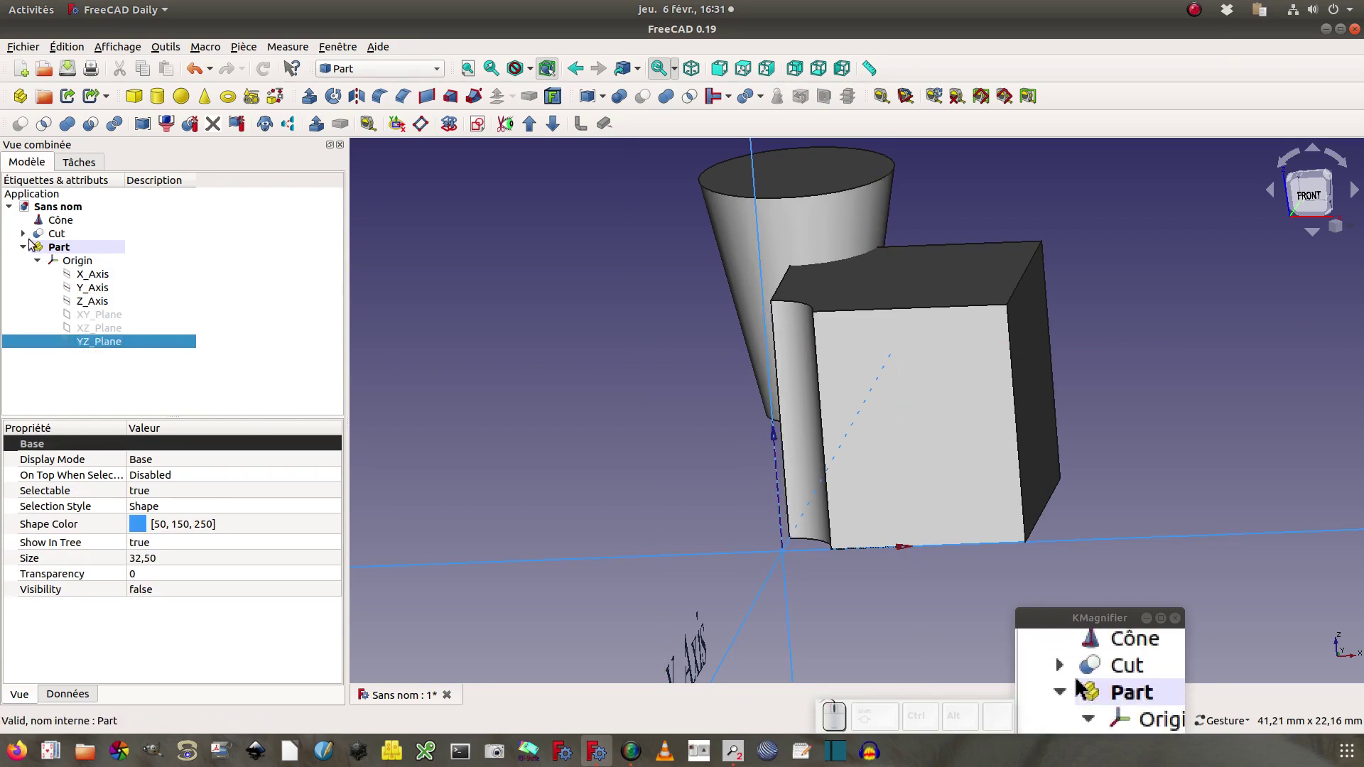
# Put Cut and Cône into the Part container and move the container 18 mm along X and 9 mm along Z
pyautogui.moveTo(44, 233); pyautogui.dragTo(99, 233)
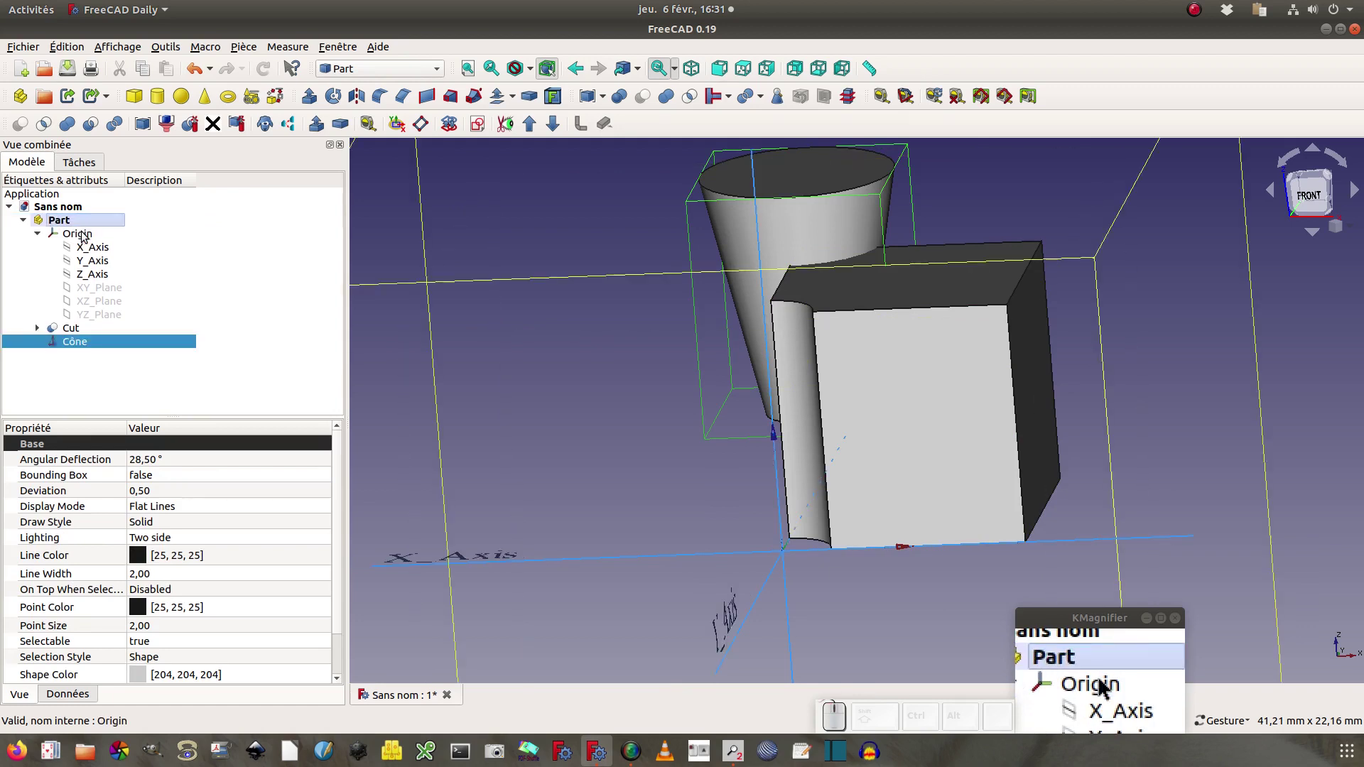
pyautogui.click(24, 220)
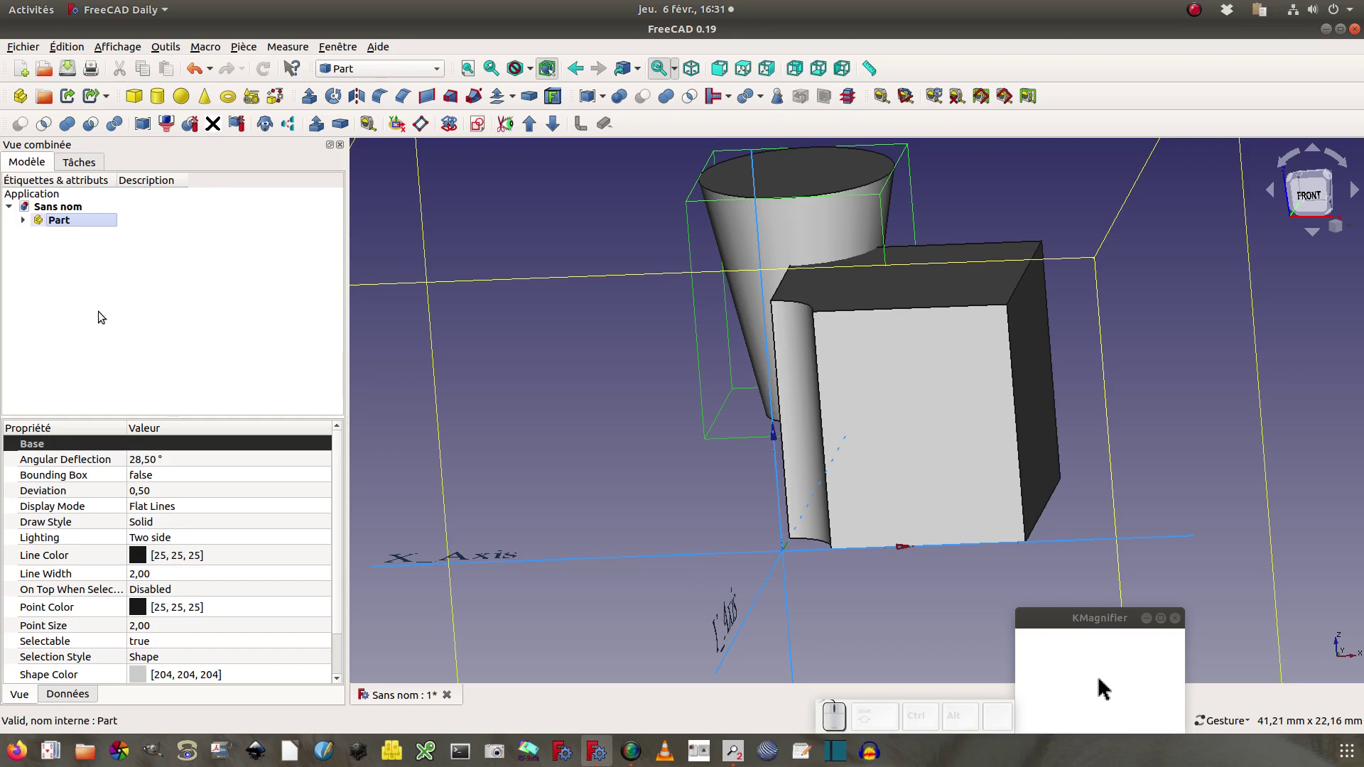
pyautogui.rightClick(74, 223)
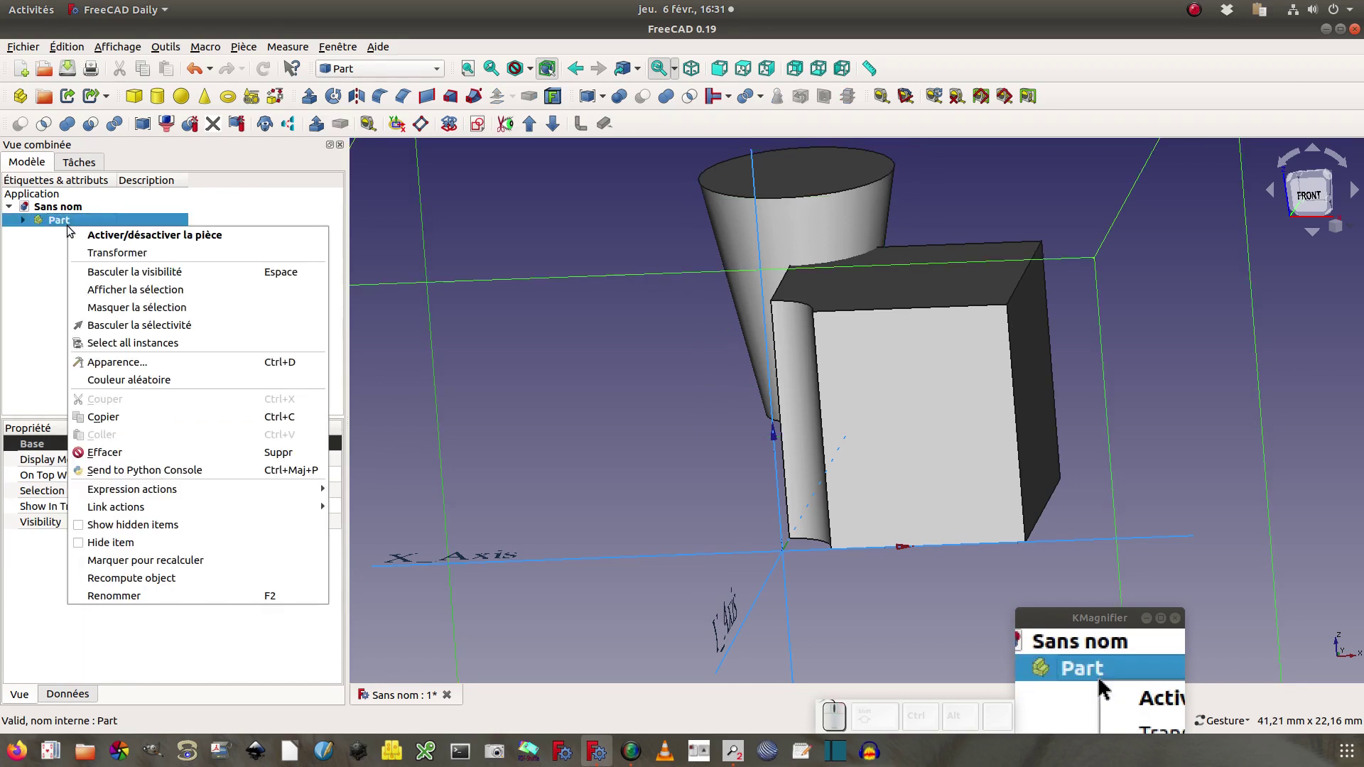
pyautogui.click(111, 253)
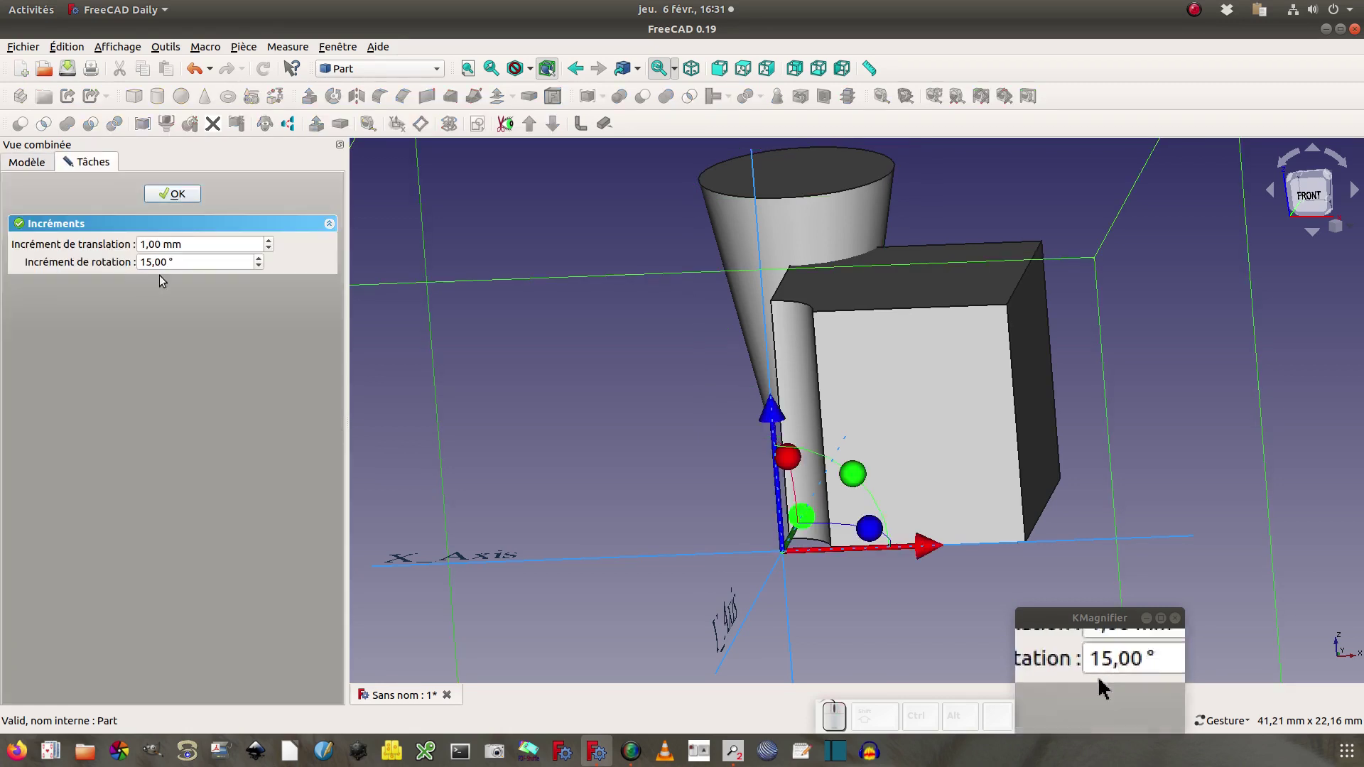
pyautogui.moveTo(922, 549); pyautogui.dragTo(1356, 533)
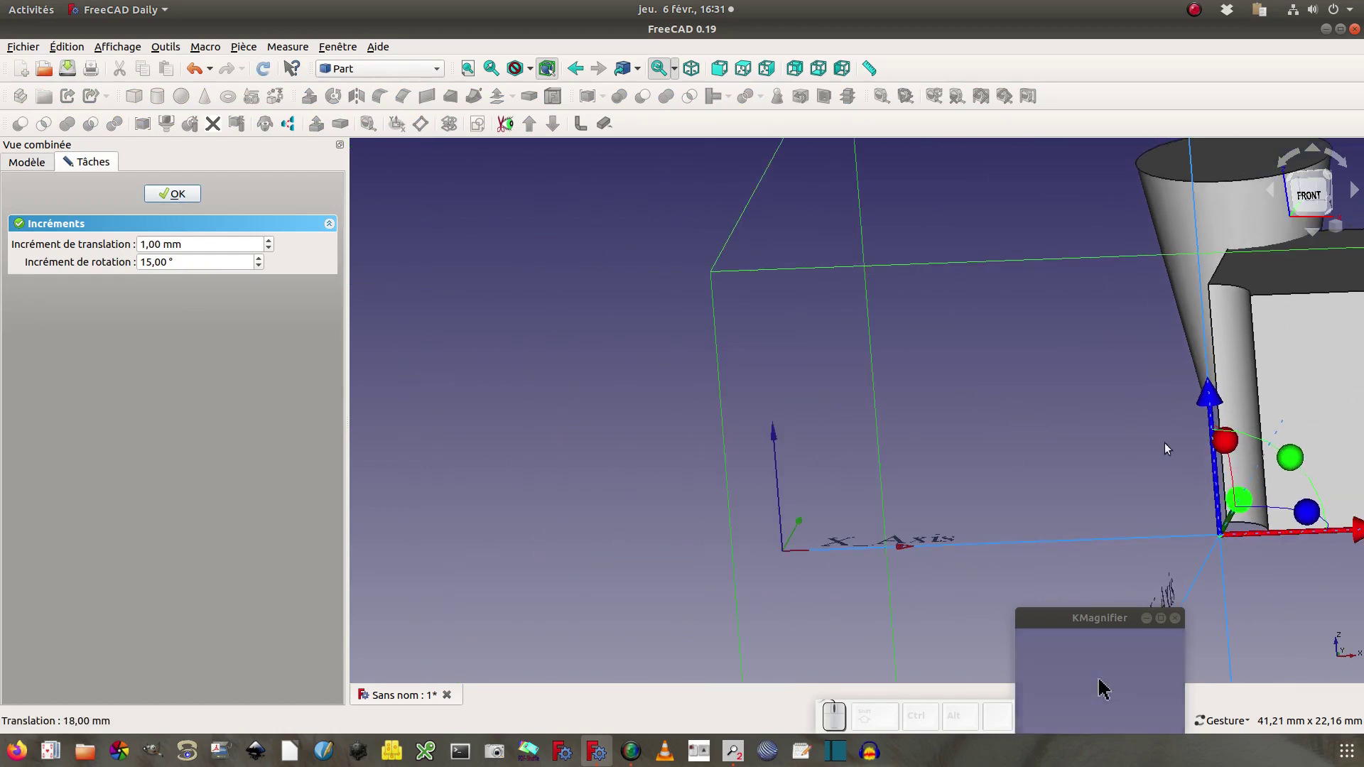
pyautogui.moveTo(1207, 398); pyautogui.dragTo(1181, 176)
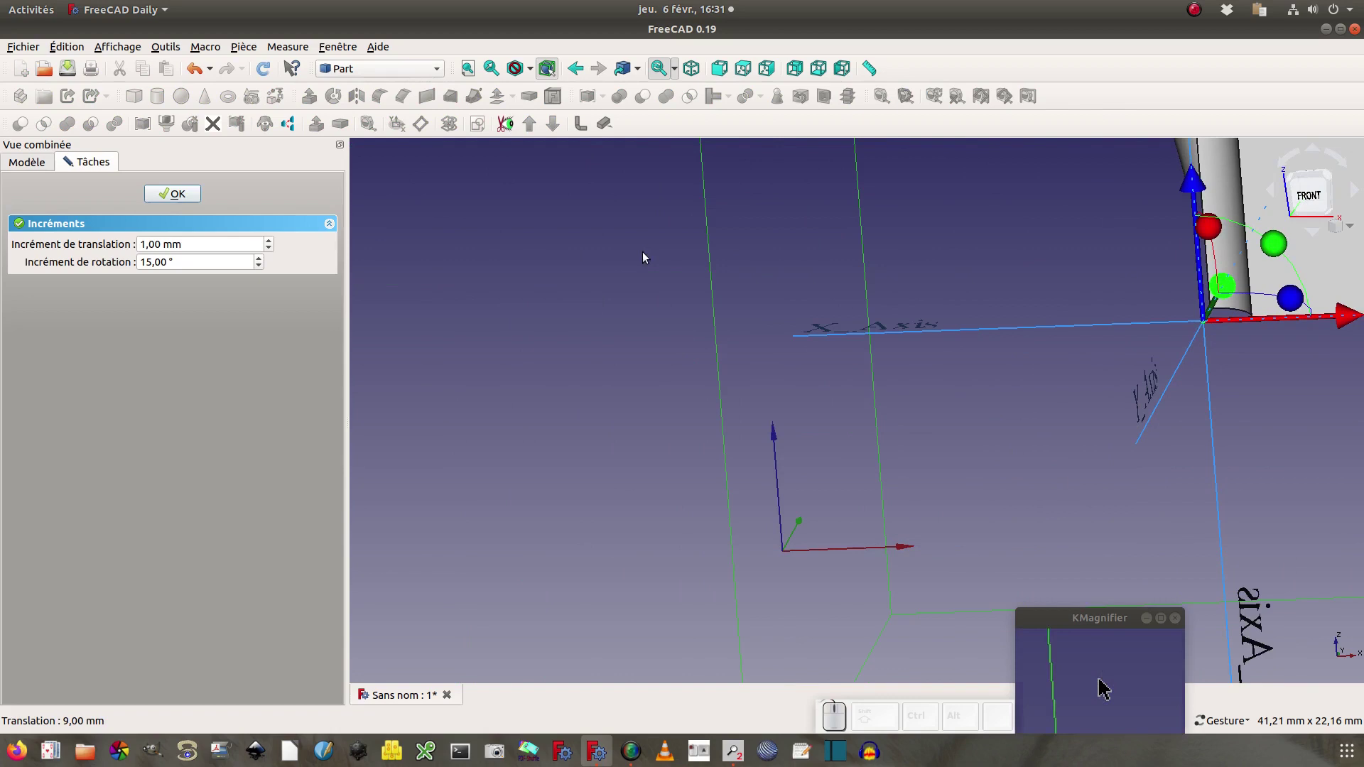
pyautogui.click(196, 199)
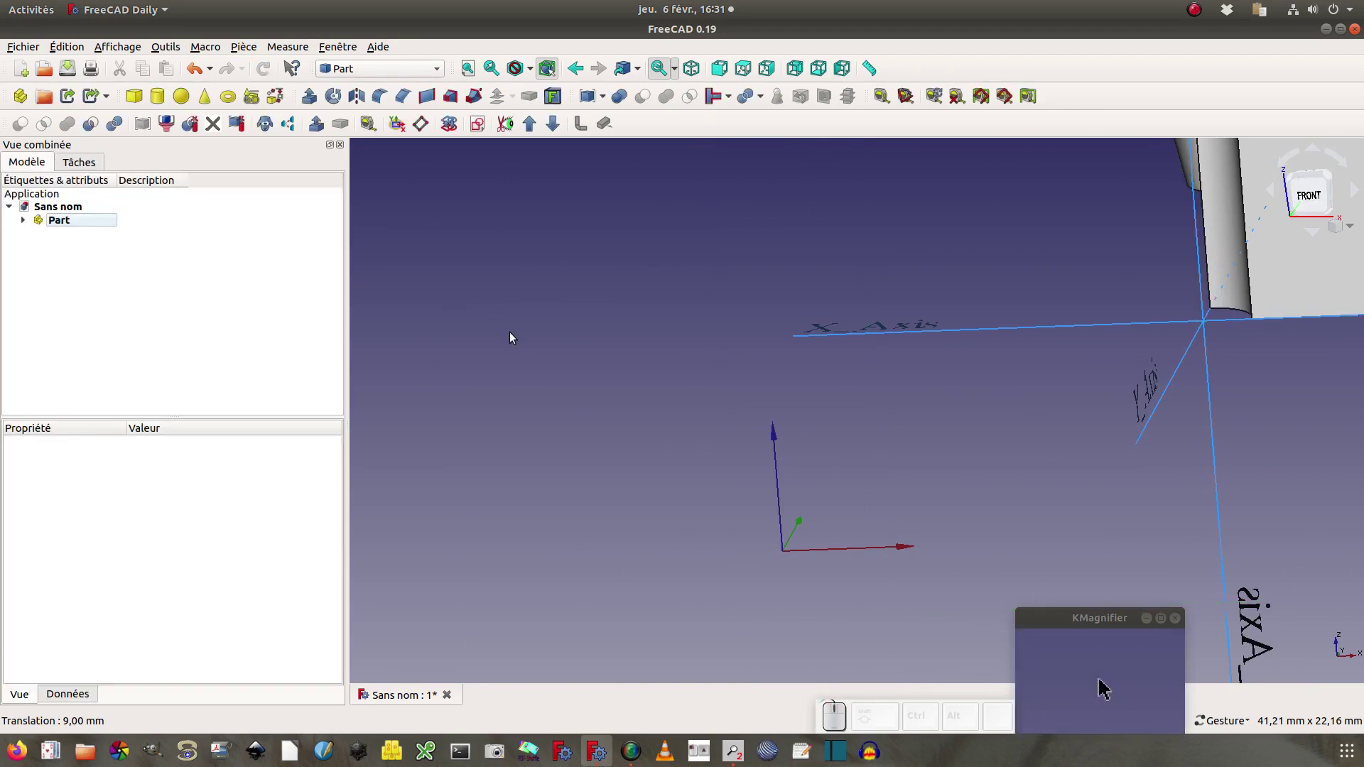
pyautogui.click(466, 68)
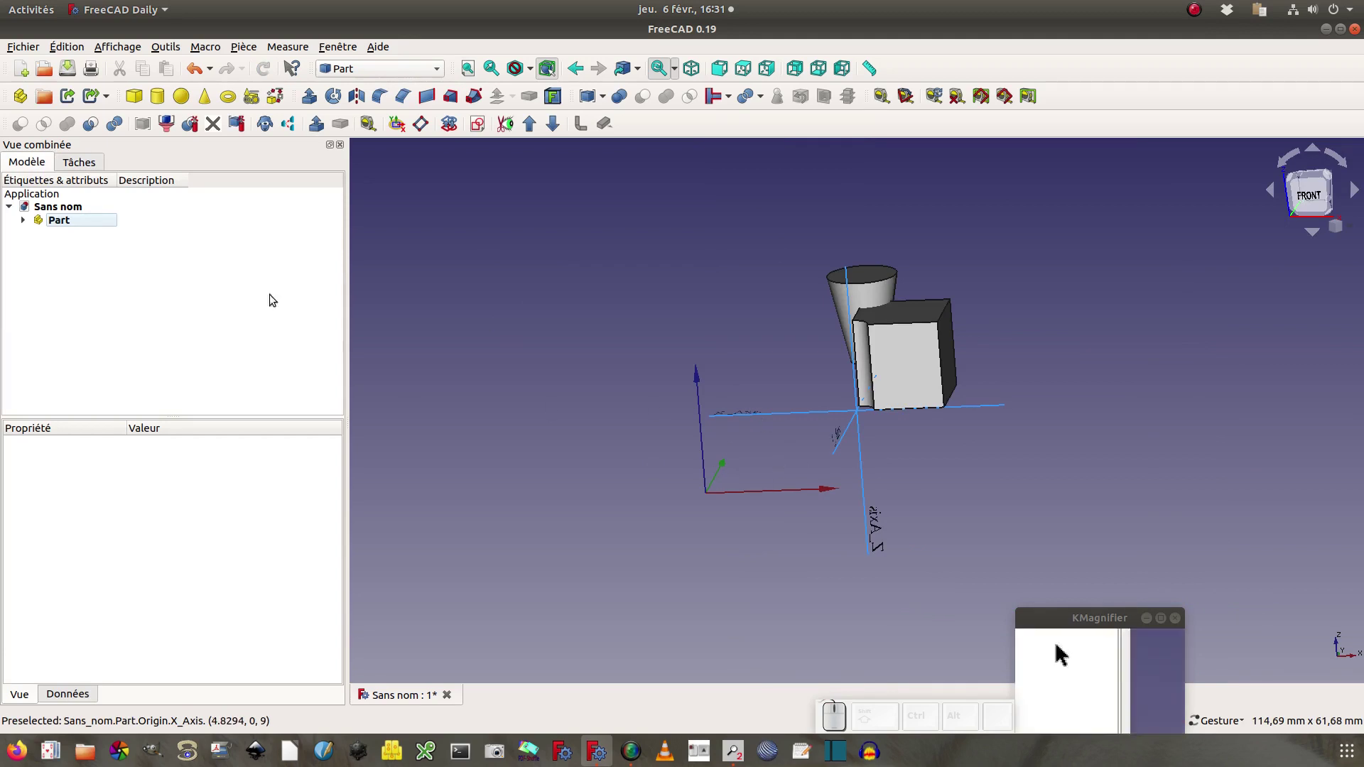
# Add a default cube outside the Part container and collapse the part's Origin in the tree
pyautogui.click(135, 97)
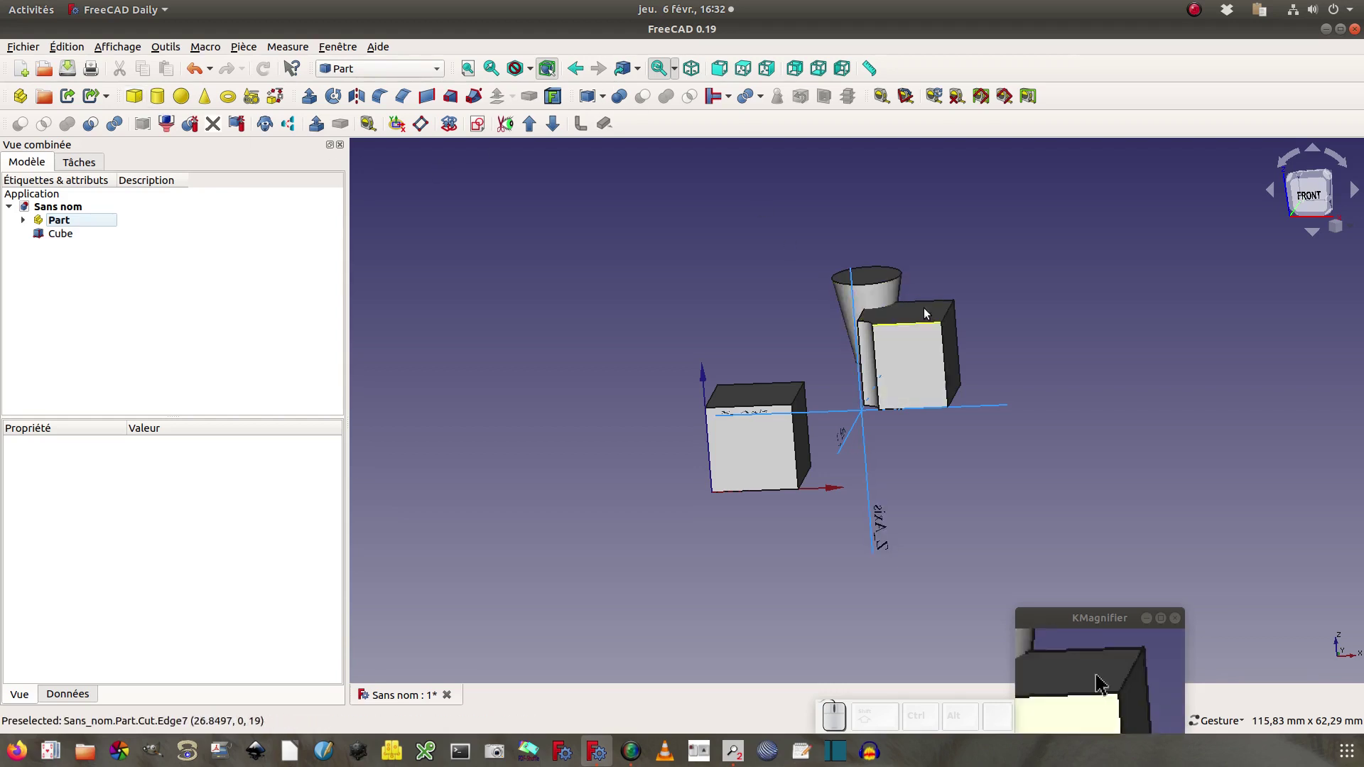
pyautogui.click(23, 220)
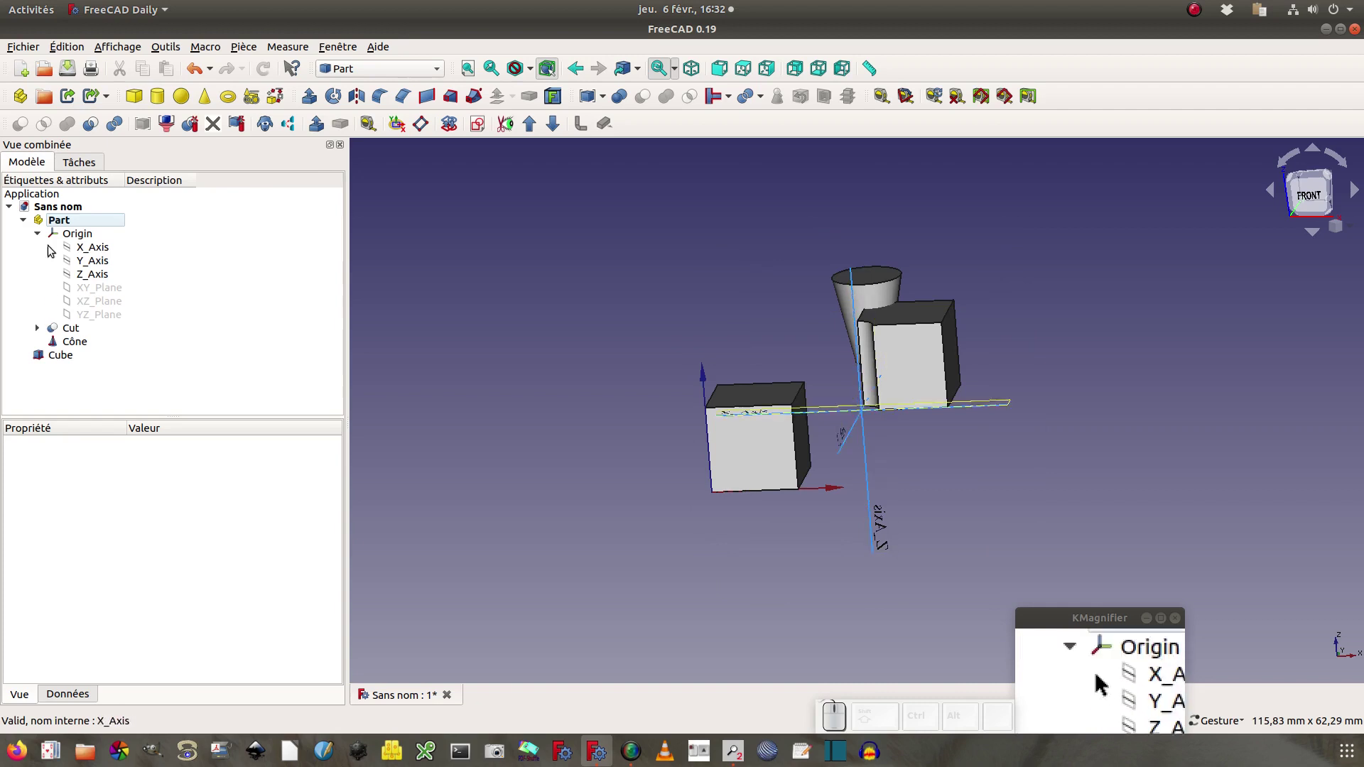
pyautogui.click(37, 233)
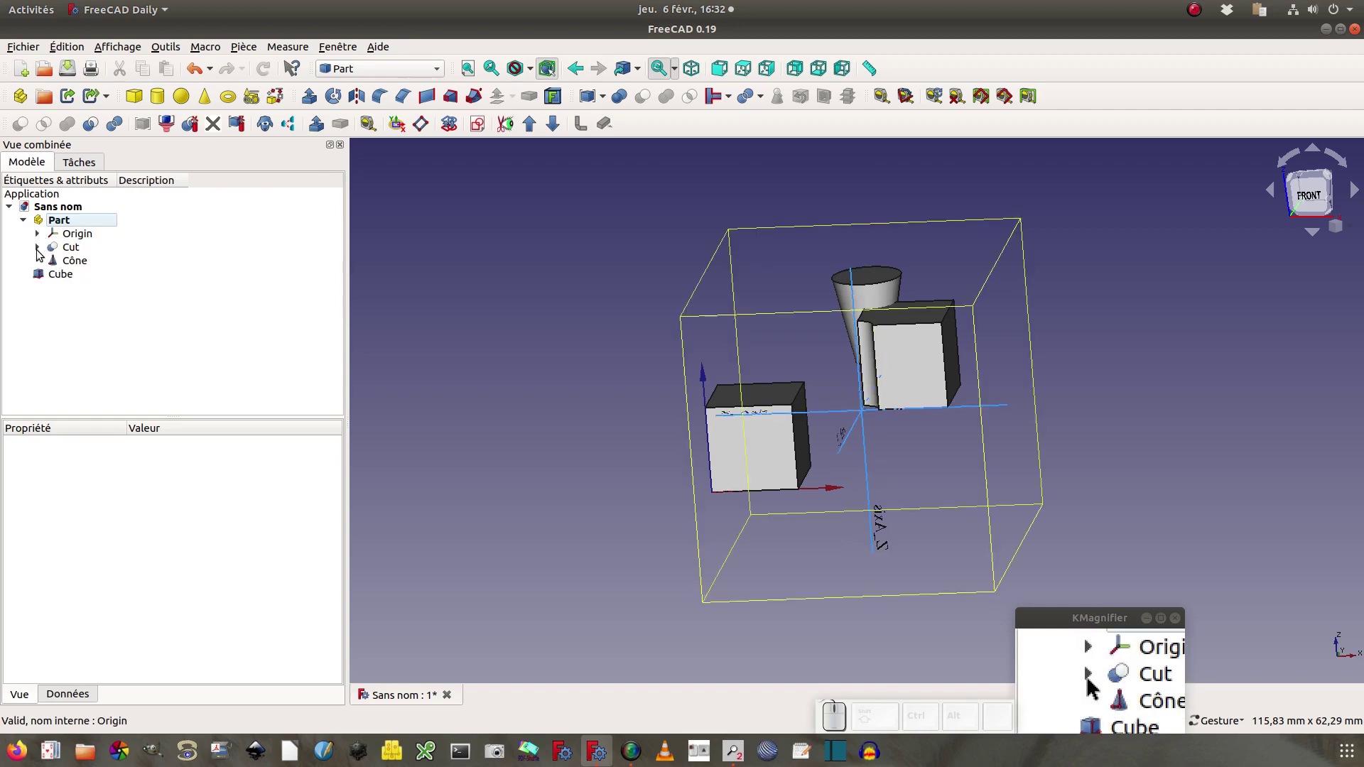
# Try to subtract Cut from Cône and move the result into the Part container, and undo these operations
pyautogui.click(74, 262)
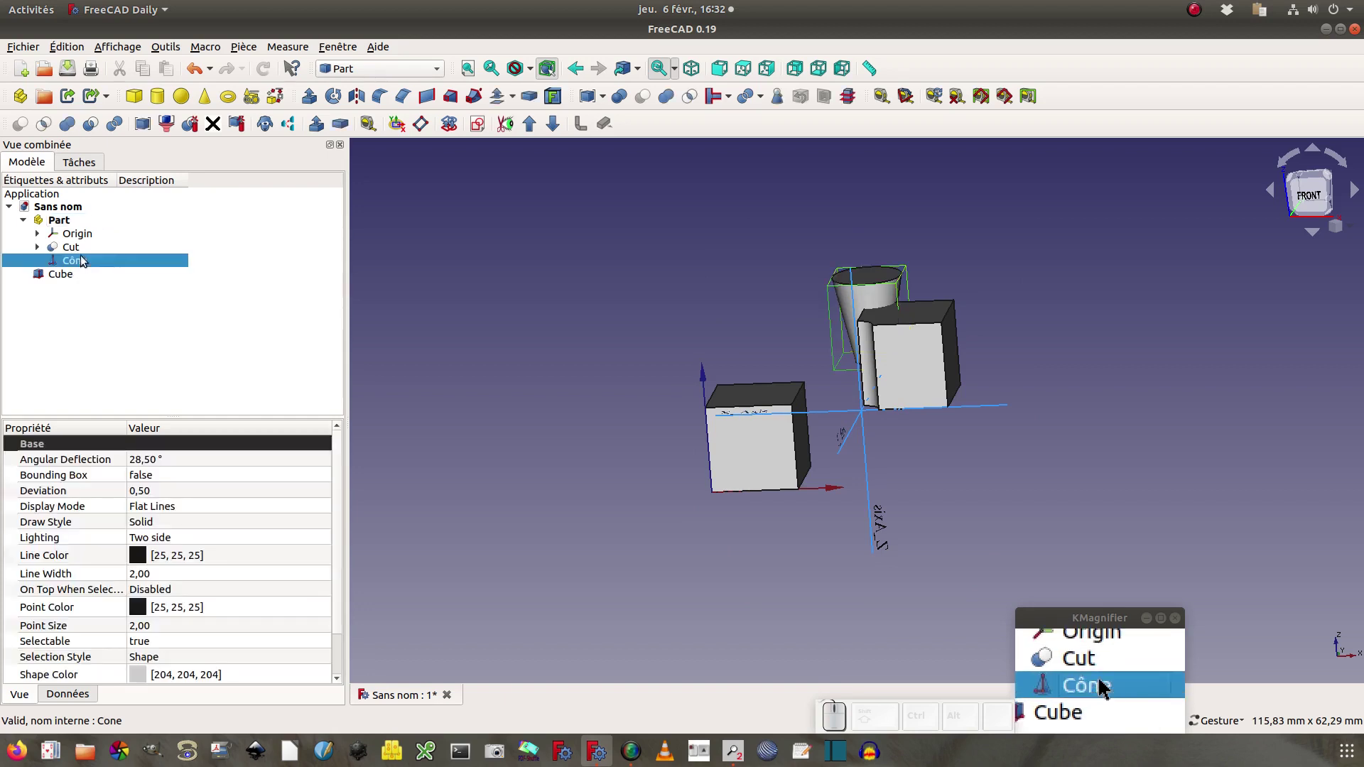
pyautogui.keyDown('ctrl'); pyautogui.click(80, 248); pyautogui.keyUp('ctrl')
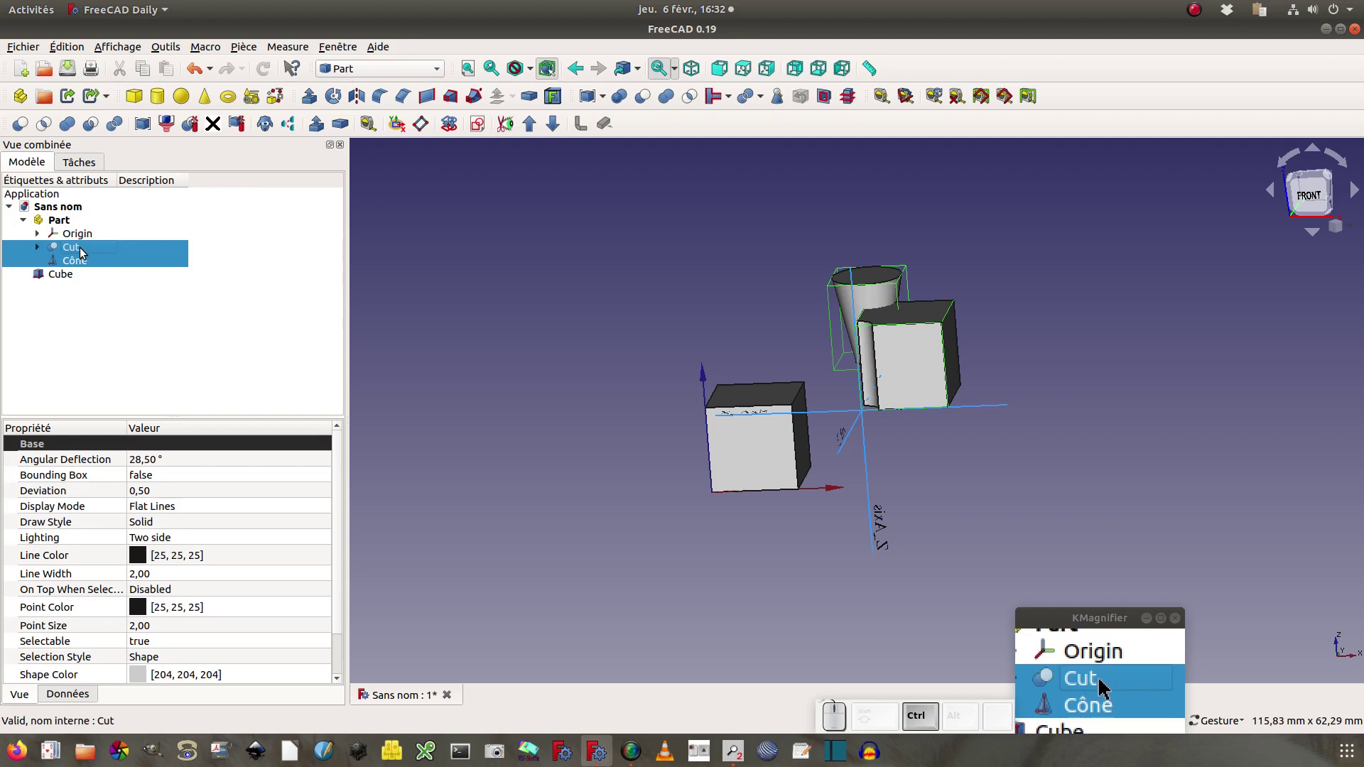
pyautogui.click(20, 124)
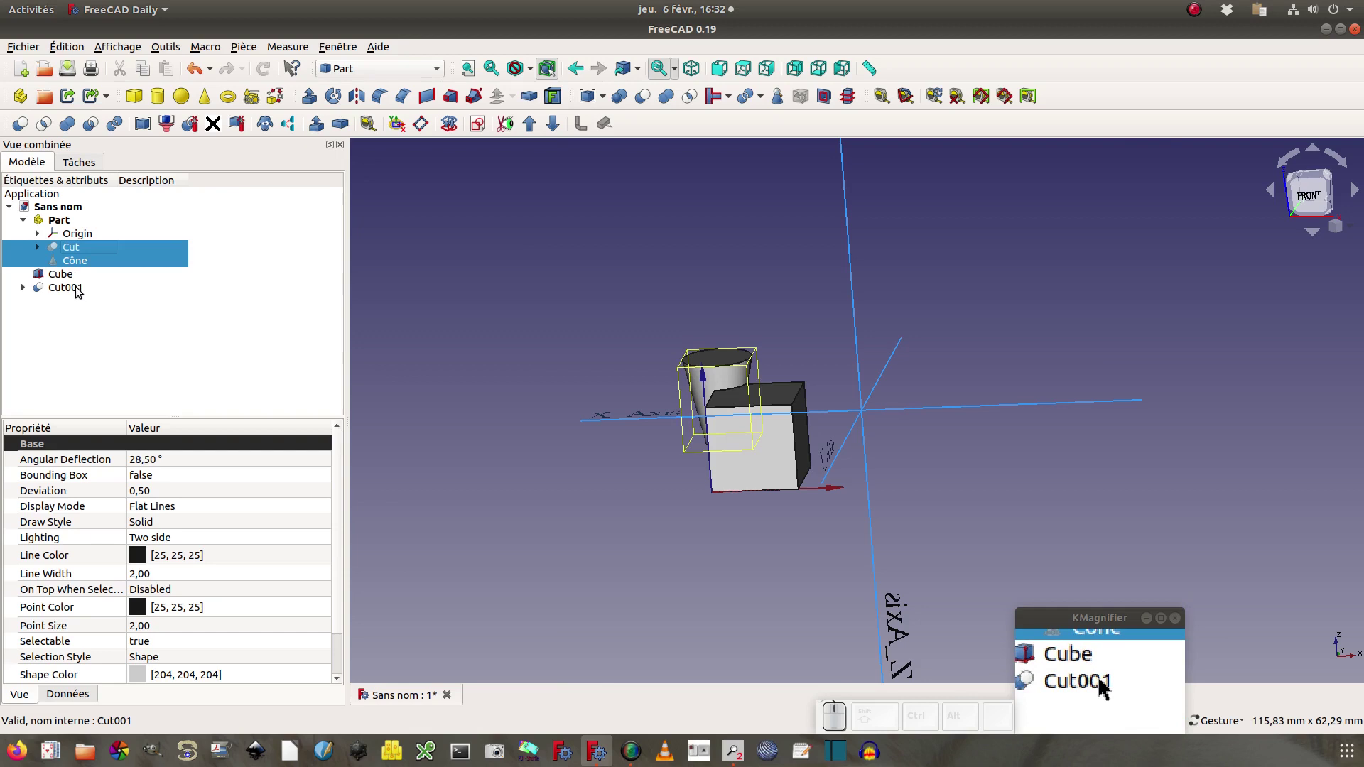
pyautogui.moveTo(78, 288); pyautogui.dragTo(87, 220)
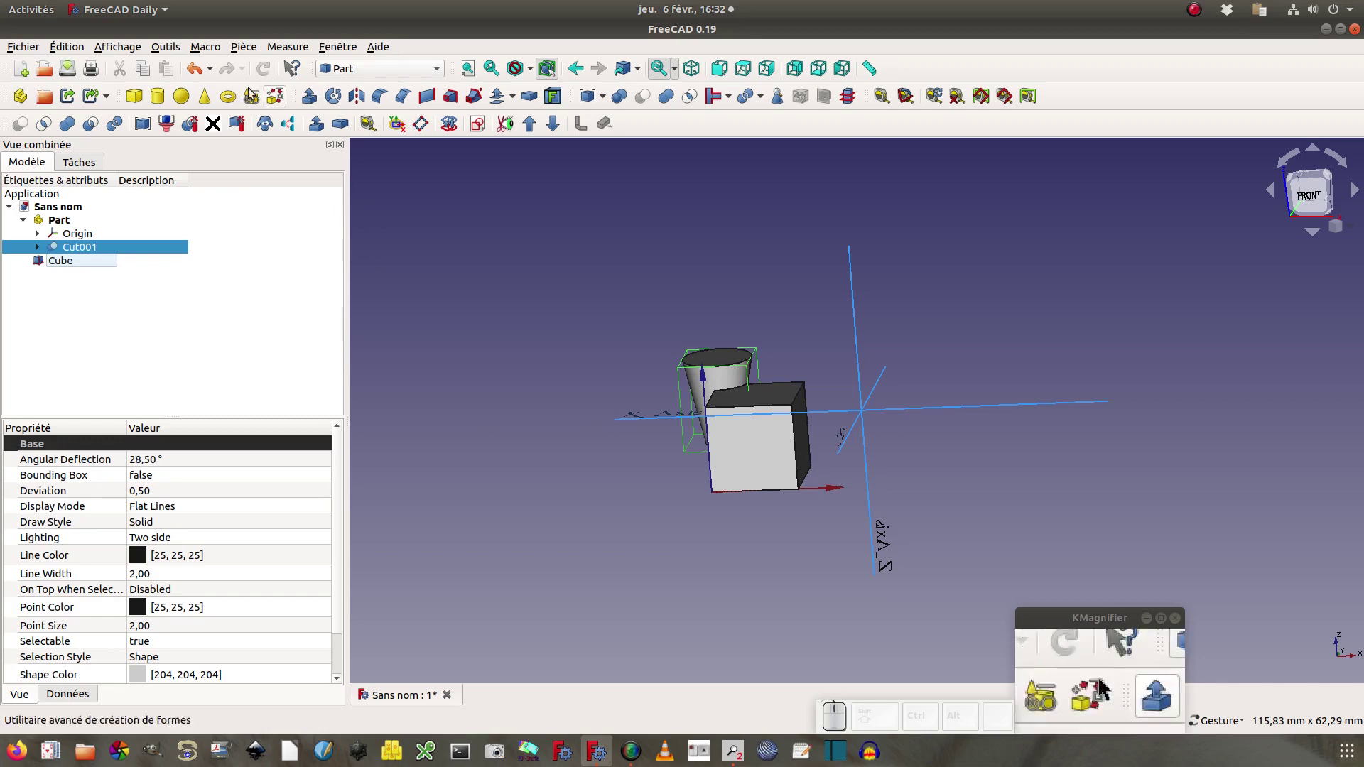
pyautogui.click(193, 69)
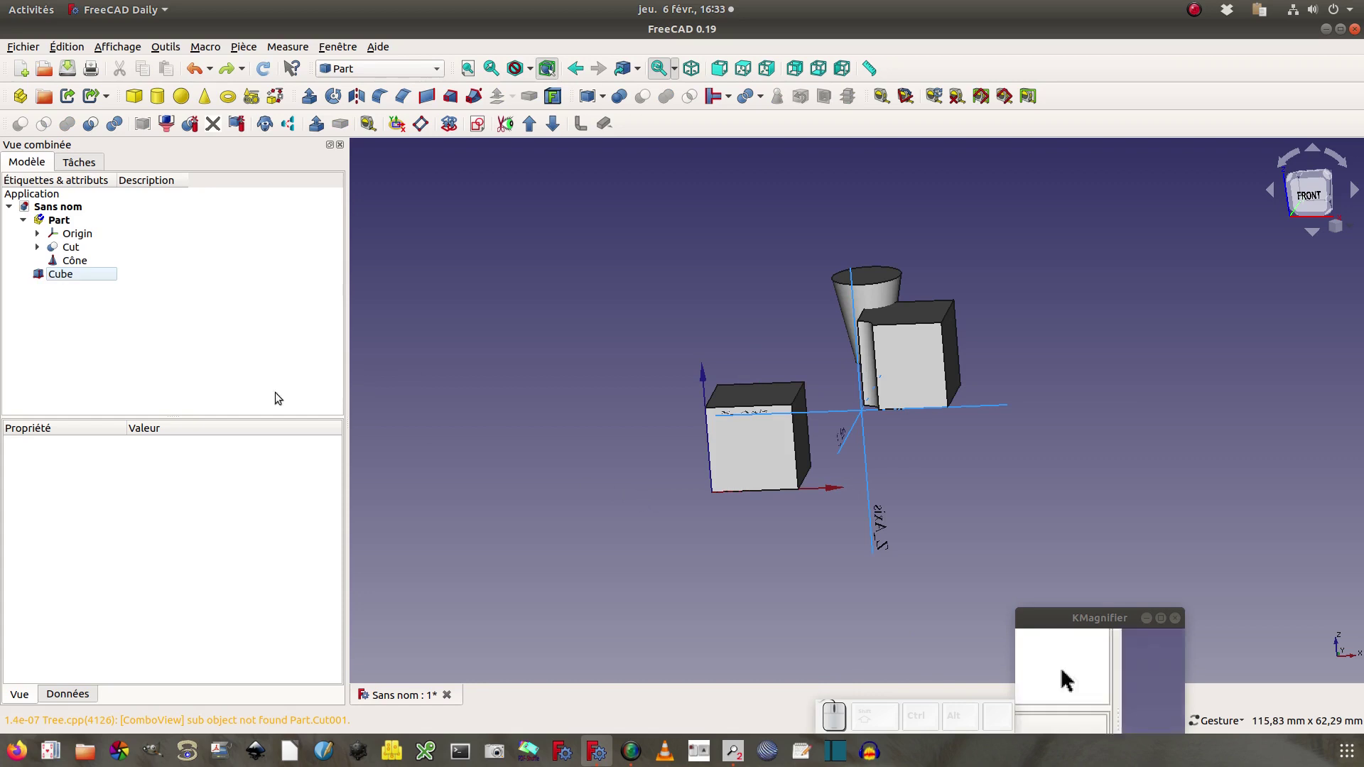
# Hide the cube outside the Part container and reset the container's placement to 0 mm on all axes
pyautogui.click(72, 276)
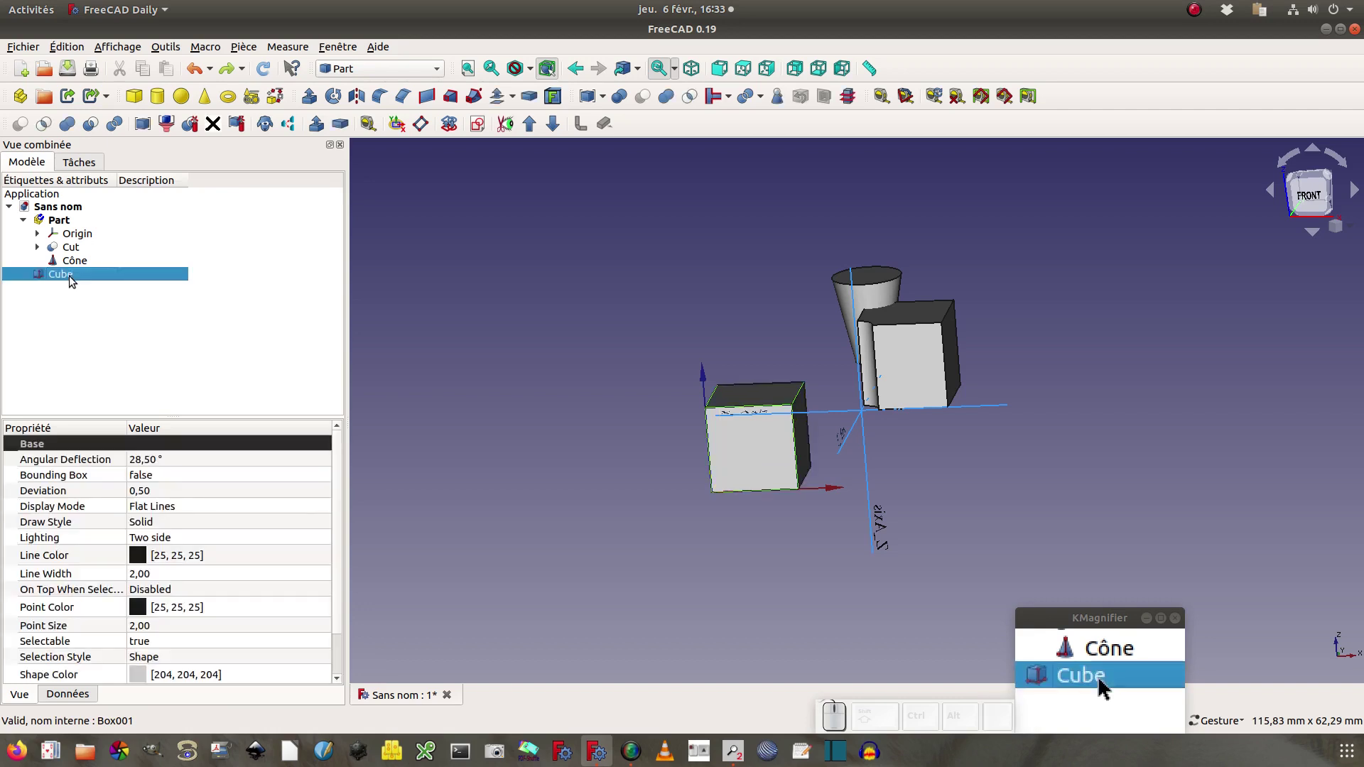
pyautogui.press('space')
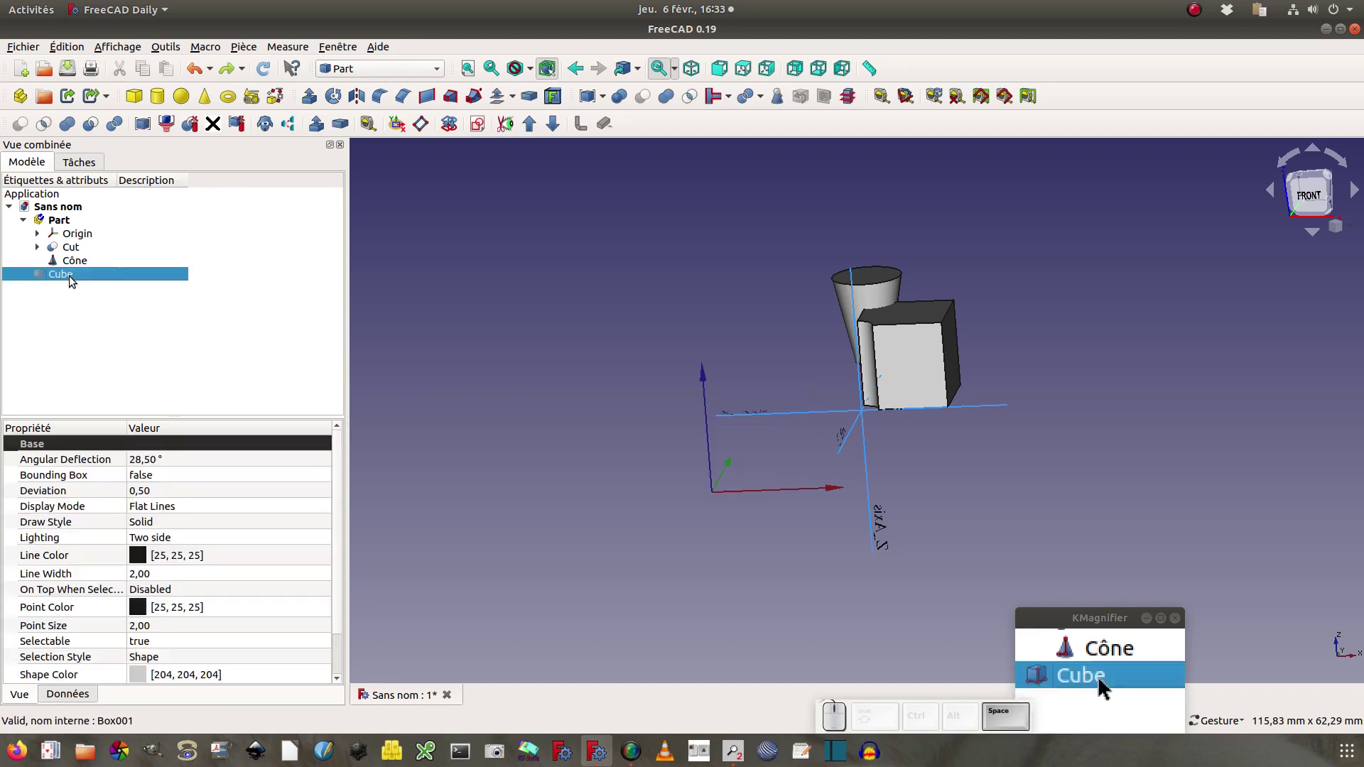
pyautogui.click(51, 223)
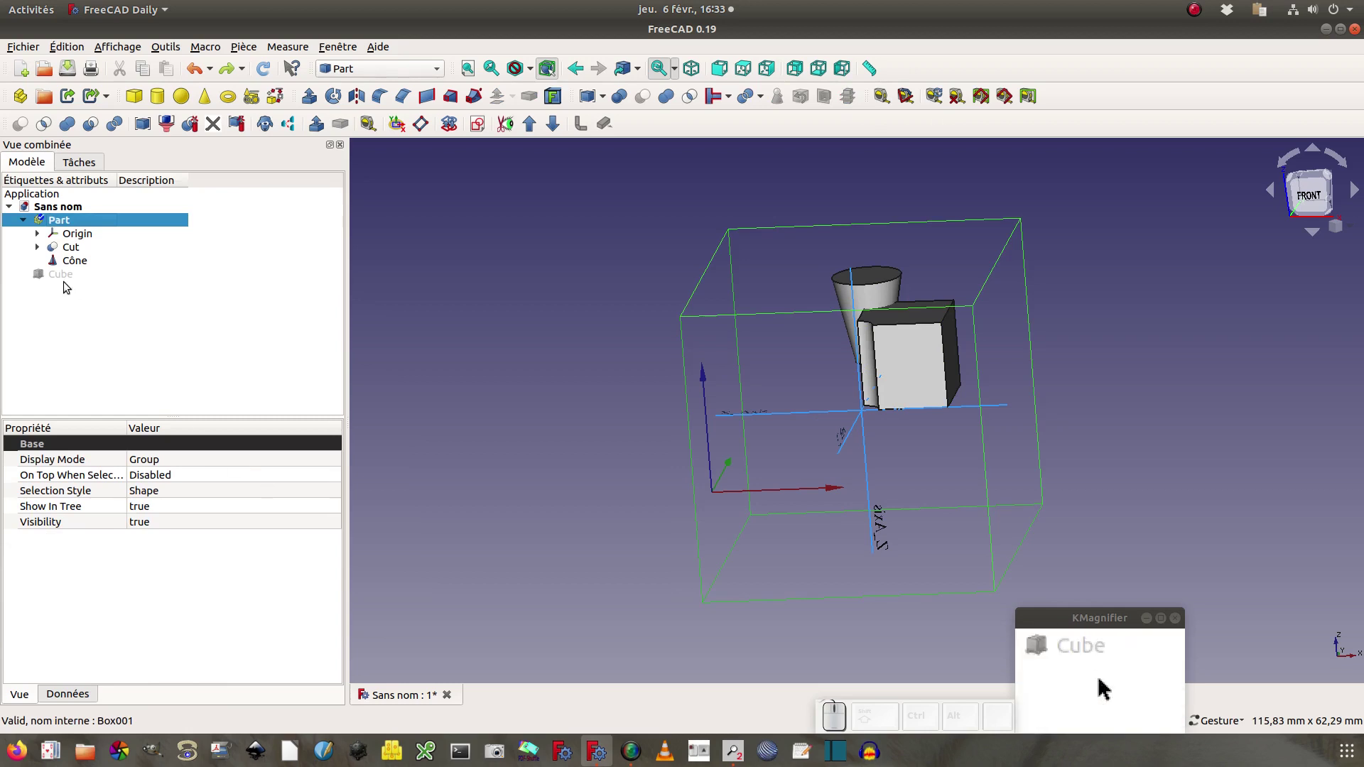
pyautogui.click(84, 692)
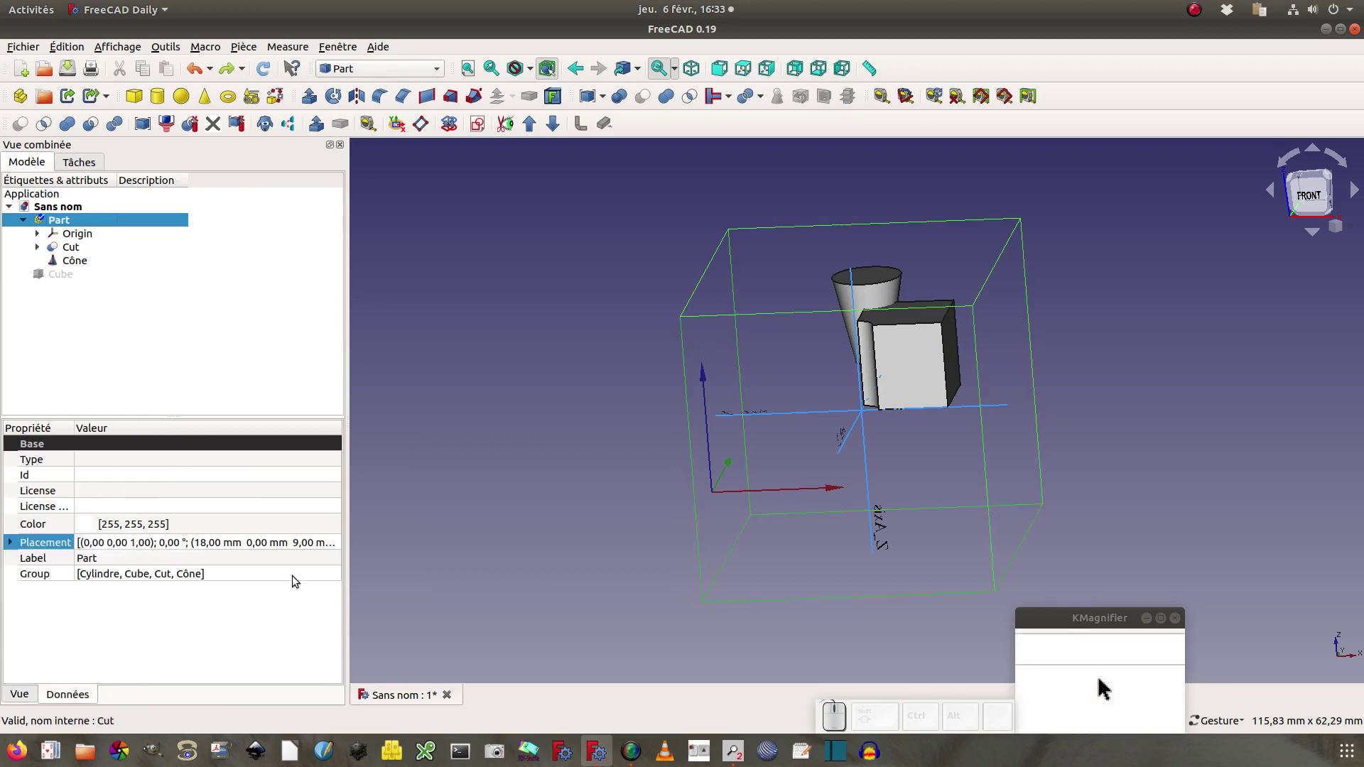
pyautogui.click(336, 543)
pyautogui.click(336, 544)
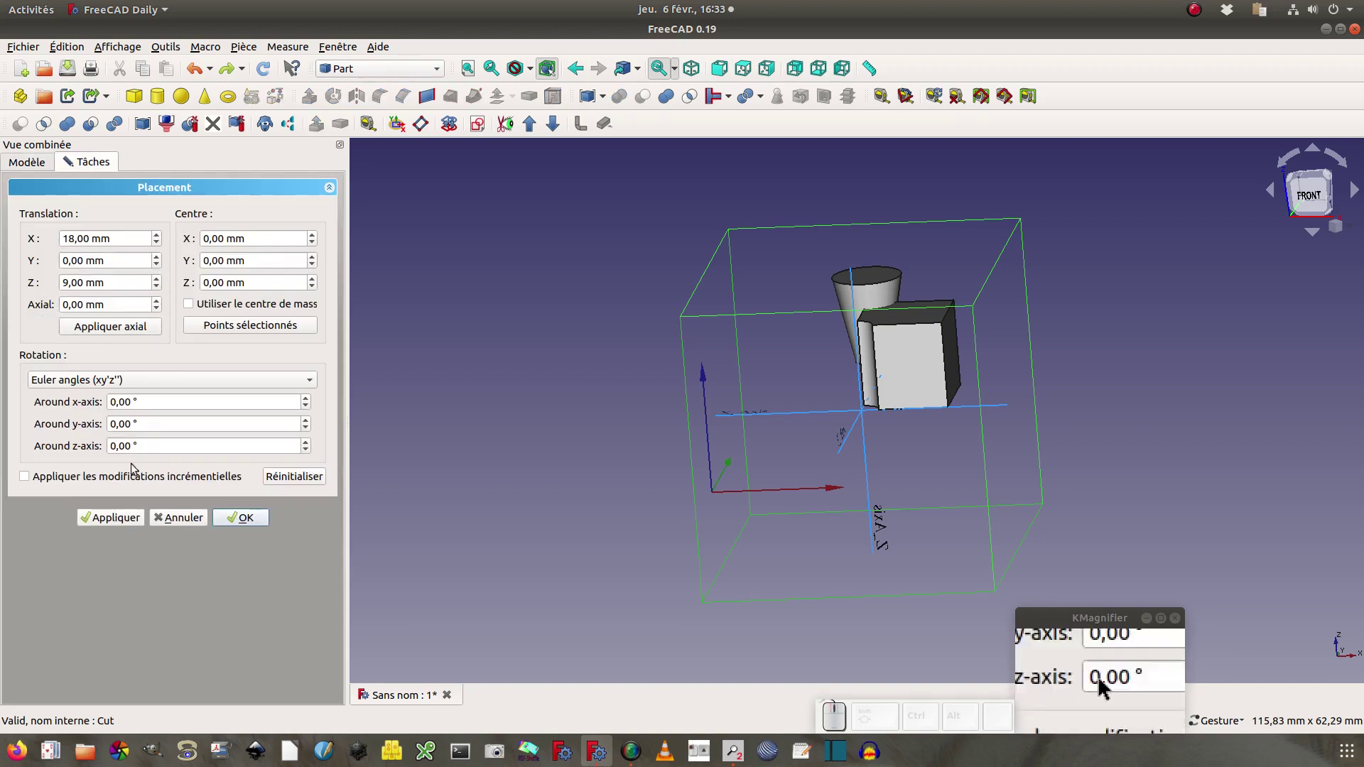
pyautogui.click(279, 483)
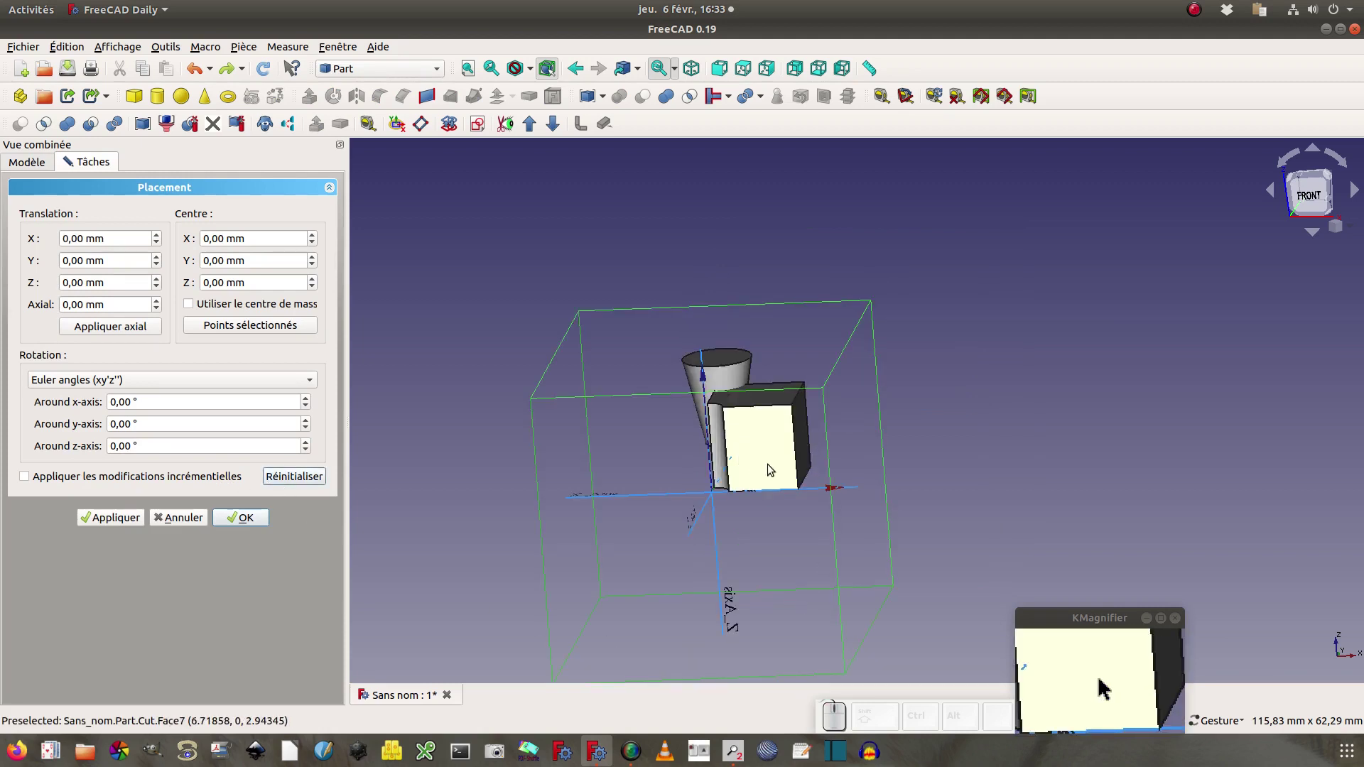
pyautogui.click(222, 520)
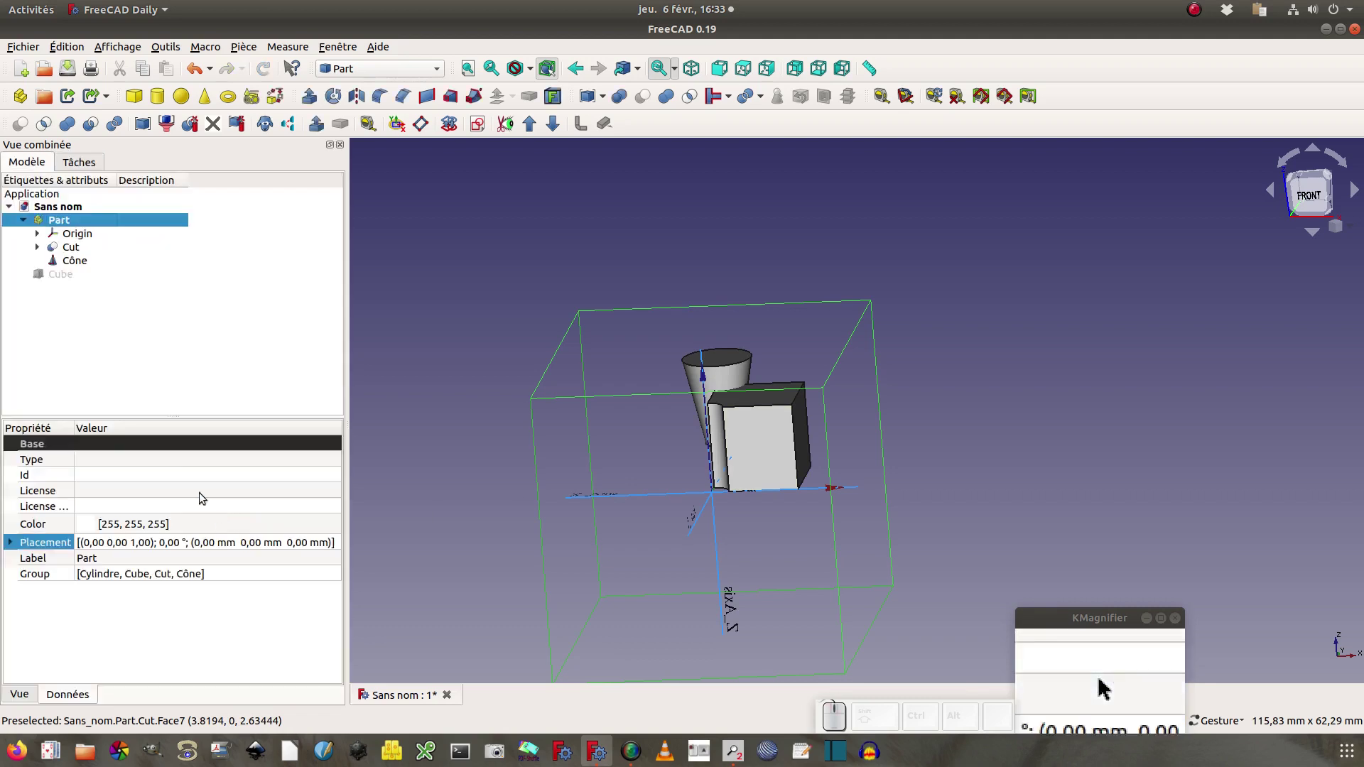
# Subtract Cône from Cut with a boolean cut and move the resulting solid into the Part container
pyautogui.keyDown('ctrl'); pyautogui.click(74, 261); pyautogui.keyUp('ctrl')
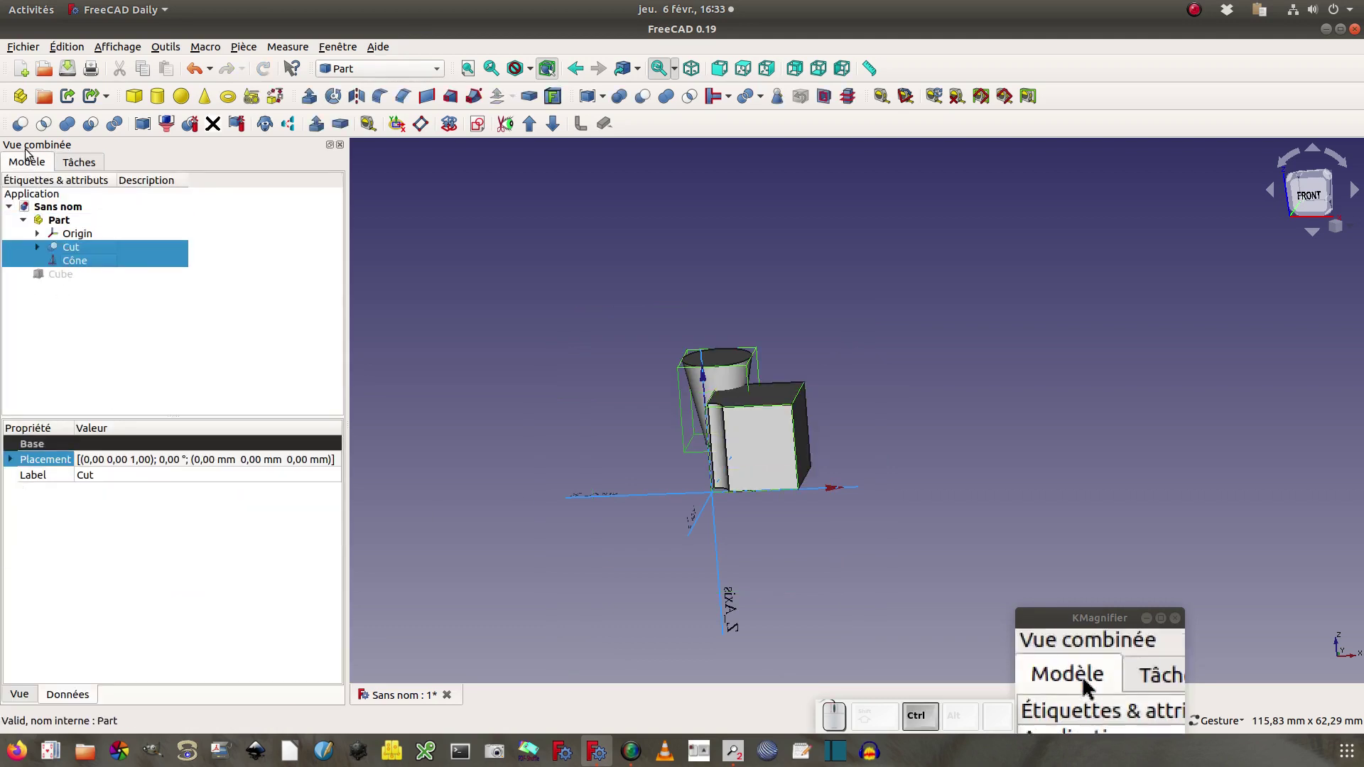
pyautogui.click(20, 125)
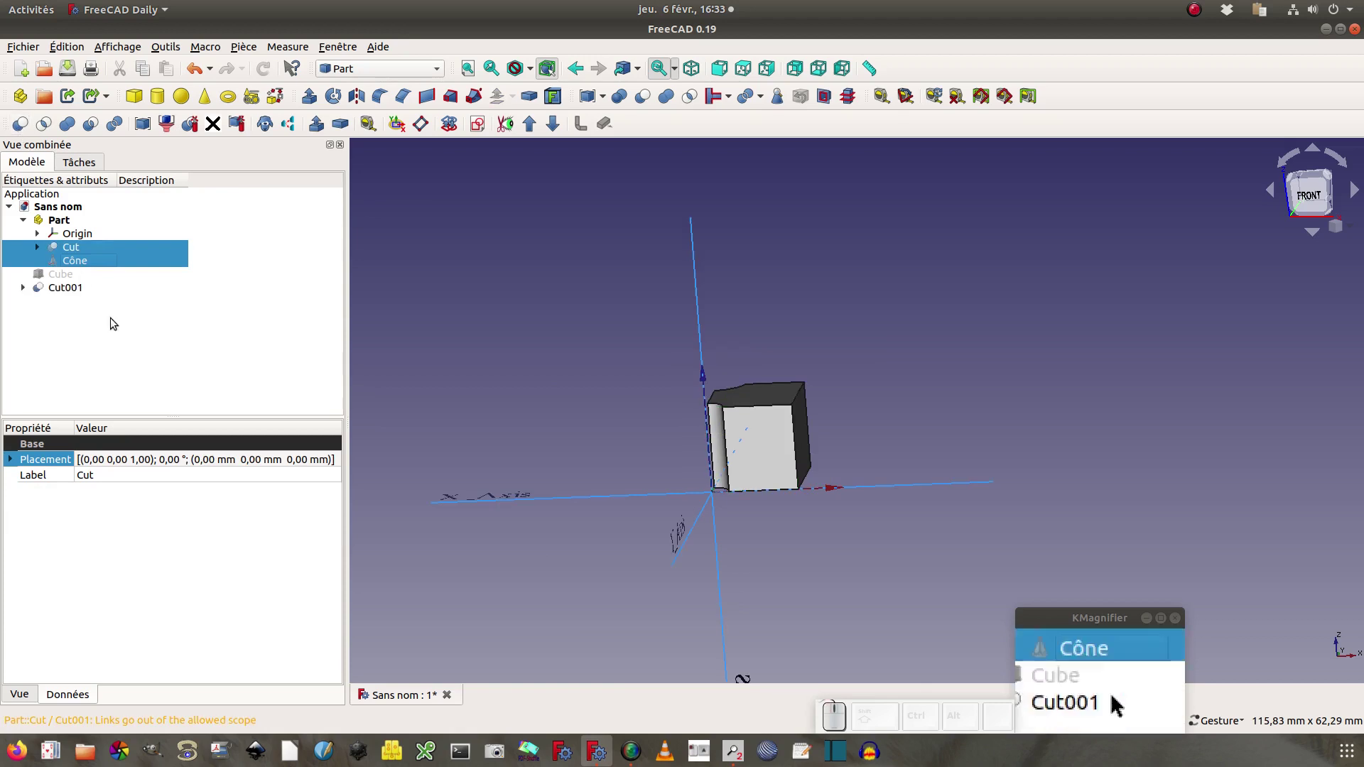
pyautogui.click(75, 288)
pyautogui.moveTo(74, 292); pyautogui.dragTo(76, 226)
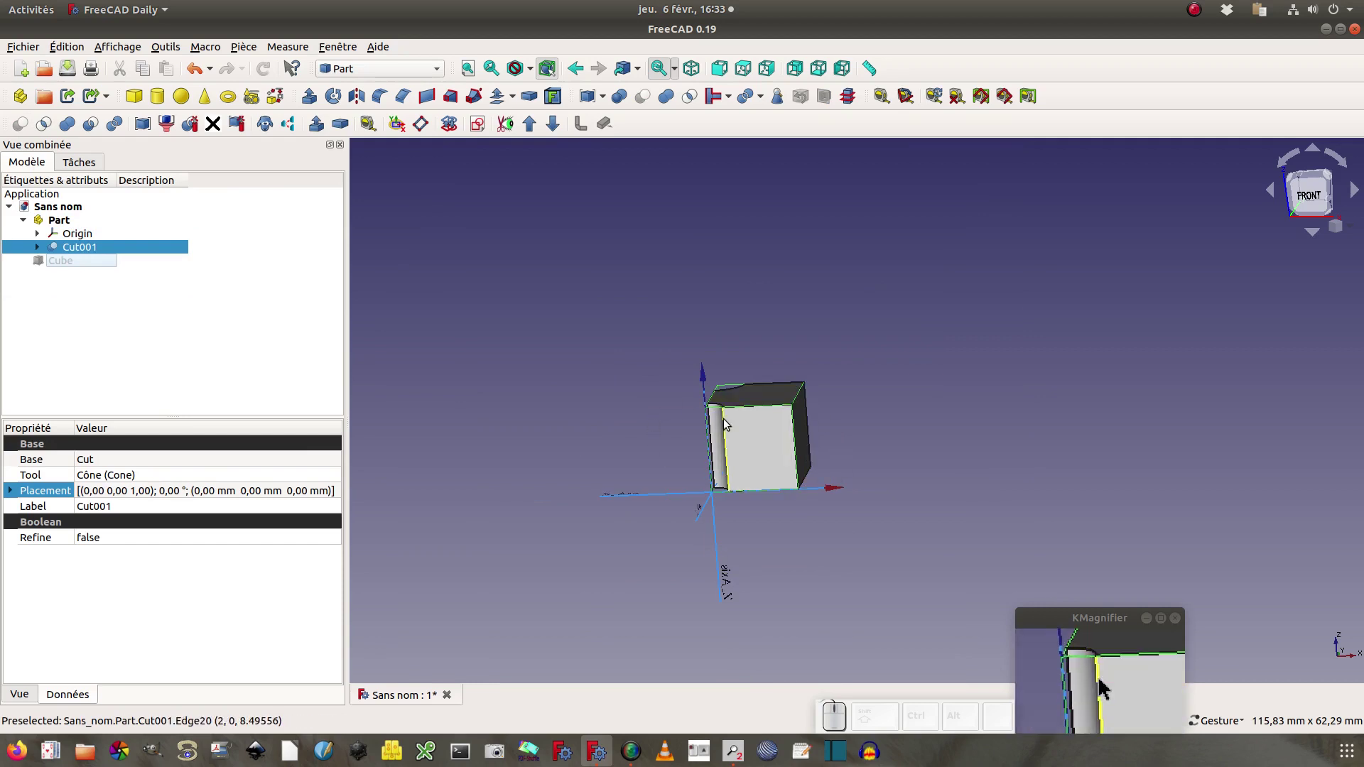
# Transform the Part container, moving it 40 mm along X and 18 mm along Z, and clear the selection
pyautogui.click(51, 223)
pyautogui.rightClick(52, 224)
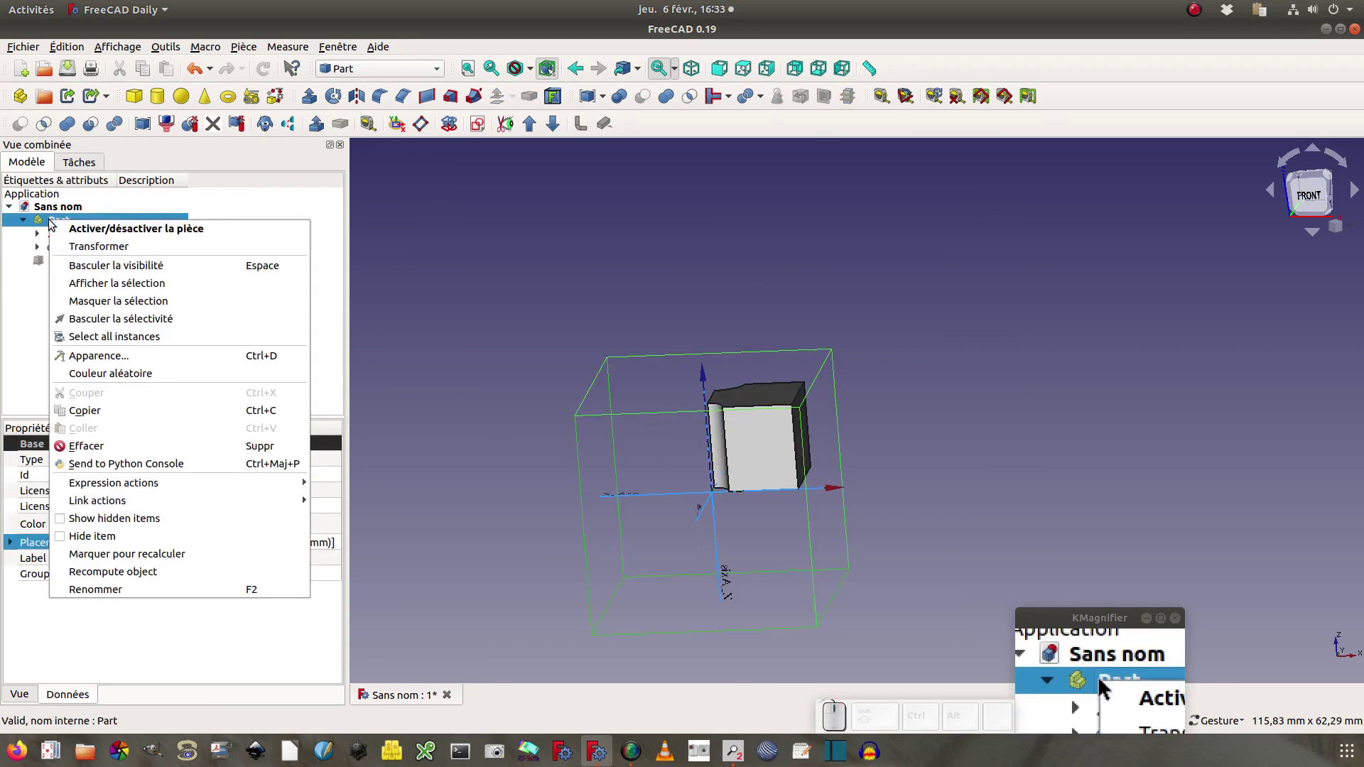
pyautogui.click(96, 246)
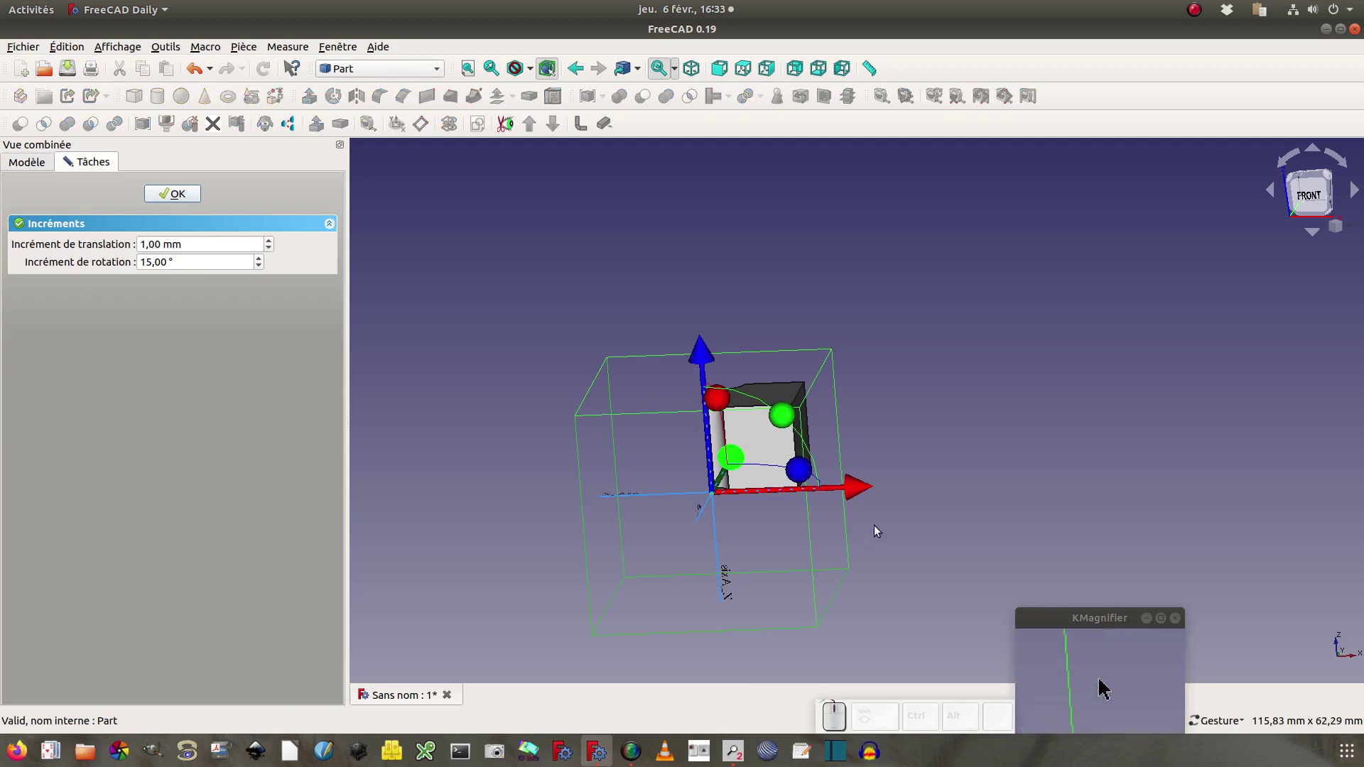
pyautogui.moveTo(861, 487); pyautogui.dragTo(1209, 446)
pyautogui.moveTo(1045, 343); pyautogui.dragTo(1016, 182)
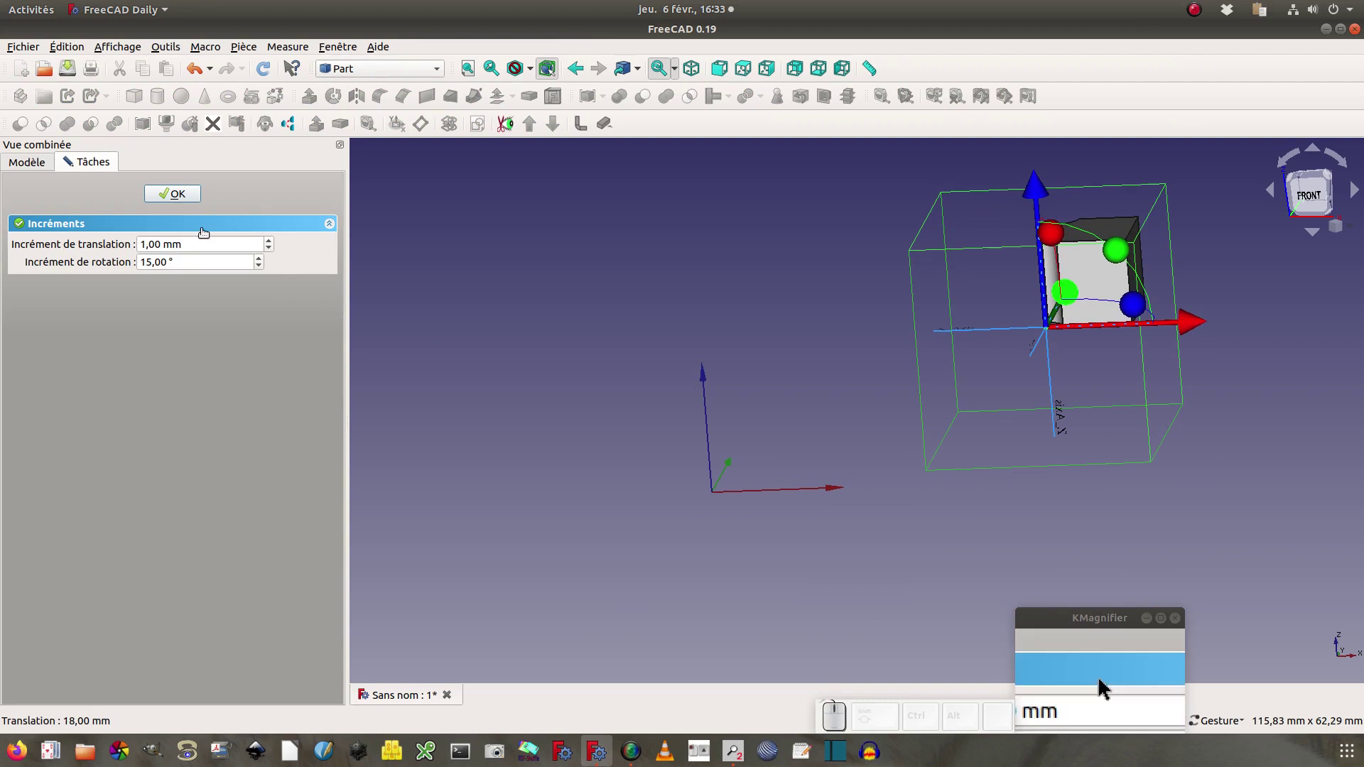
pyautogui.click(173, 194)
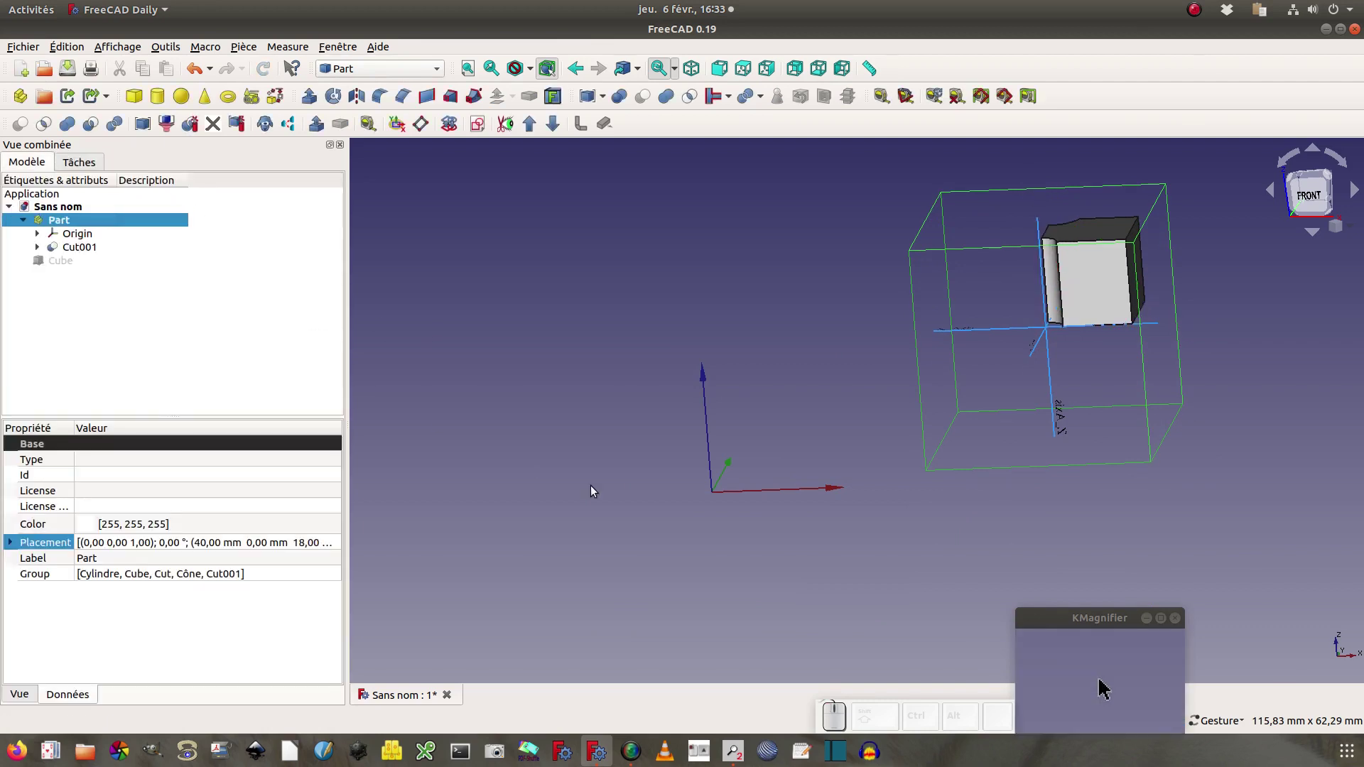
pyautogui.click(987, 355)
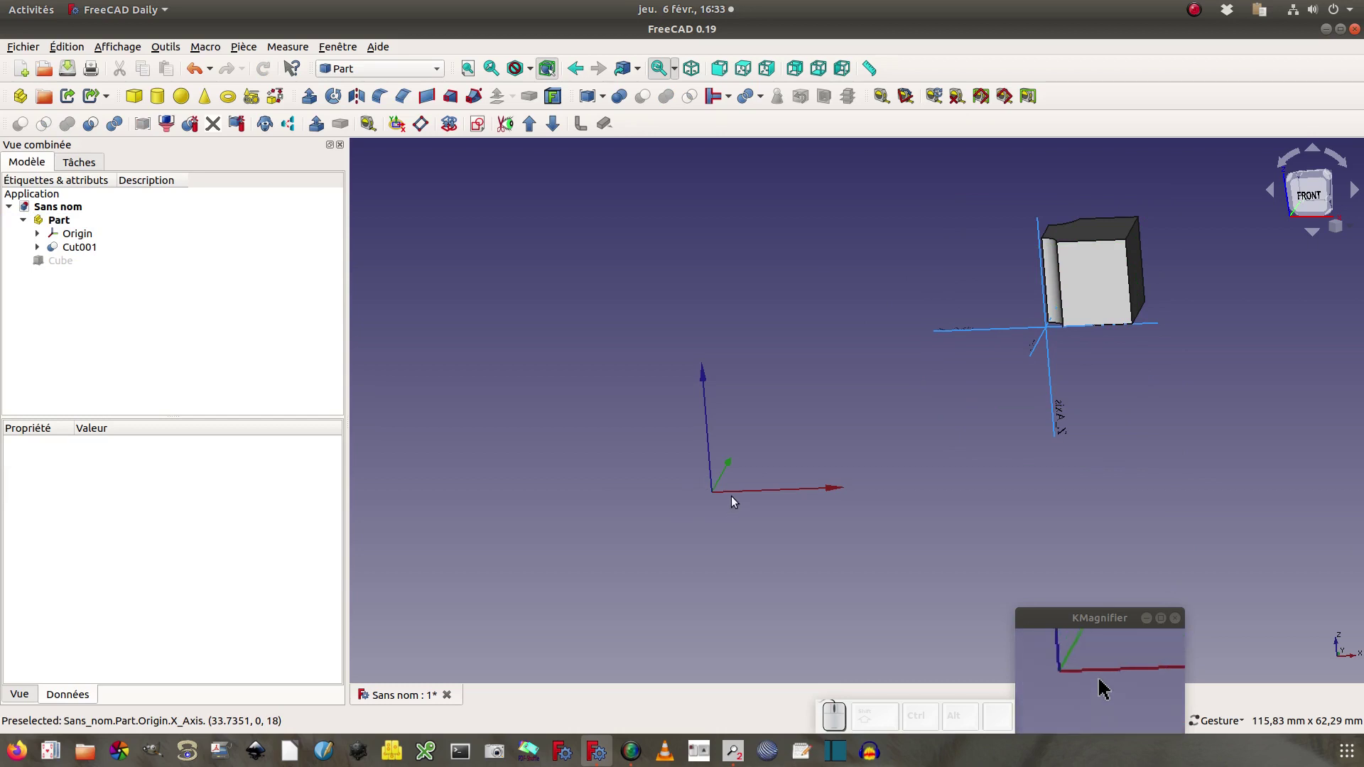